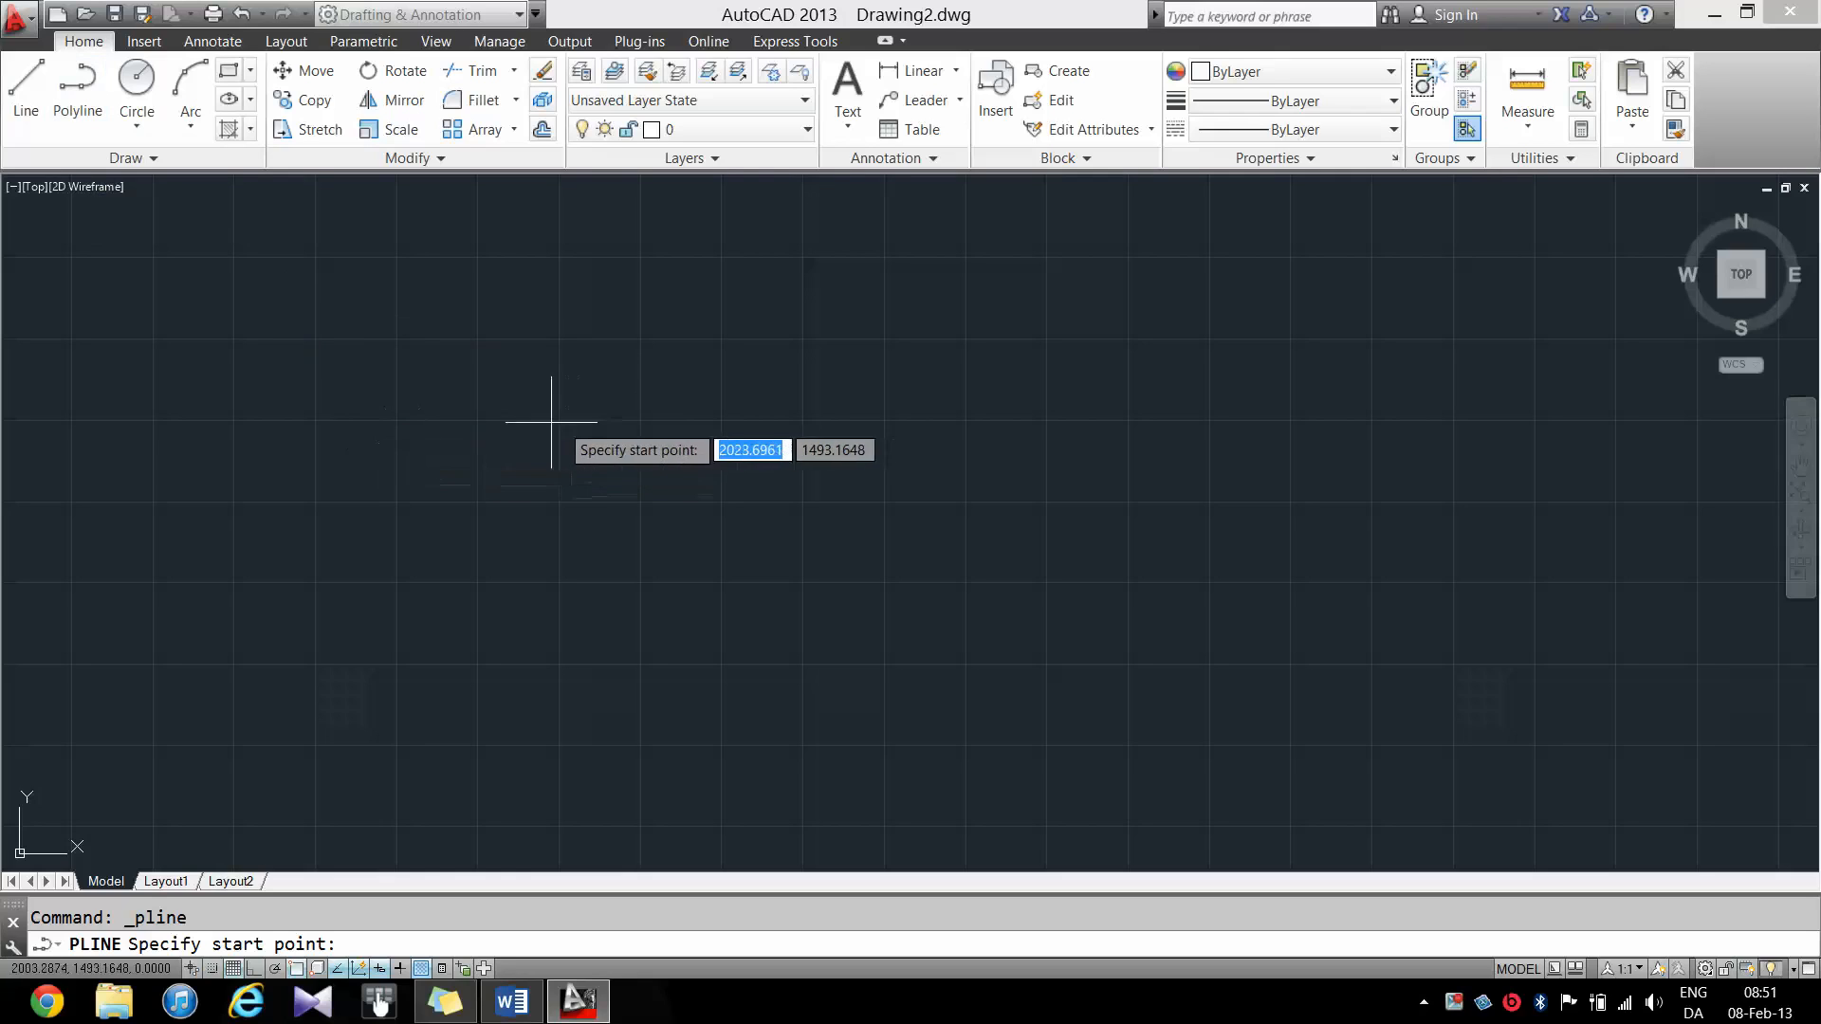
- Draw an open, stepped polyline of six horizontal and vertical segments in the empty drawing with Ortho turned on
left_click(463, 439)
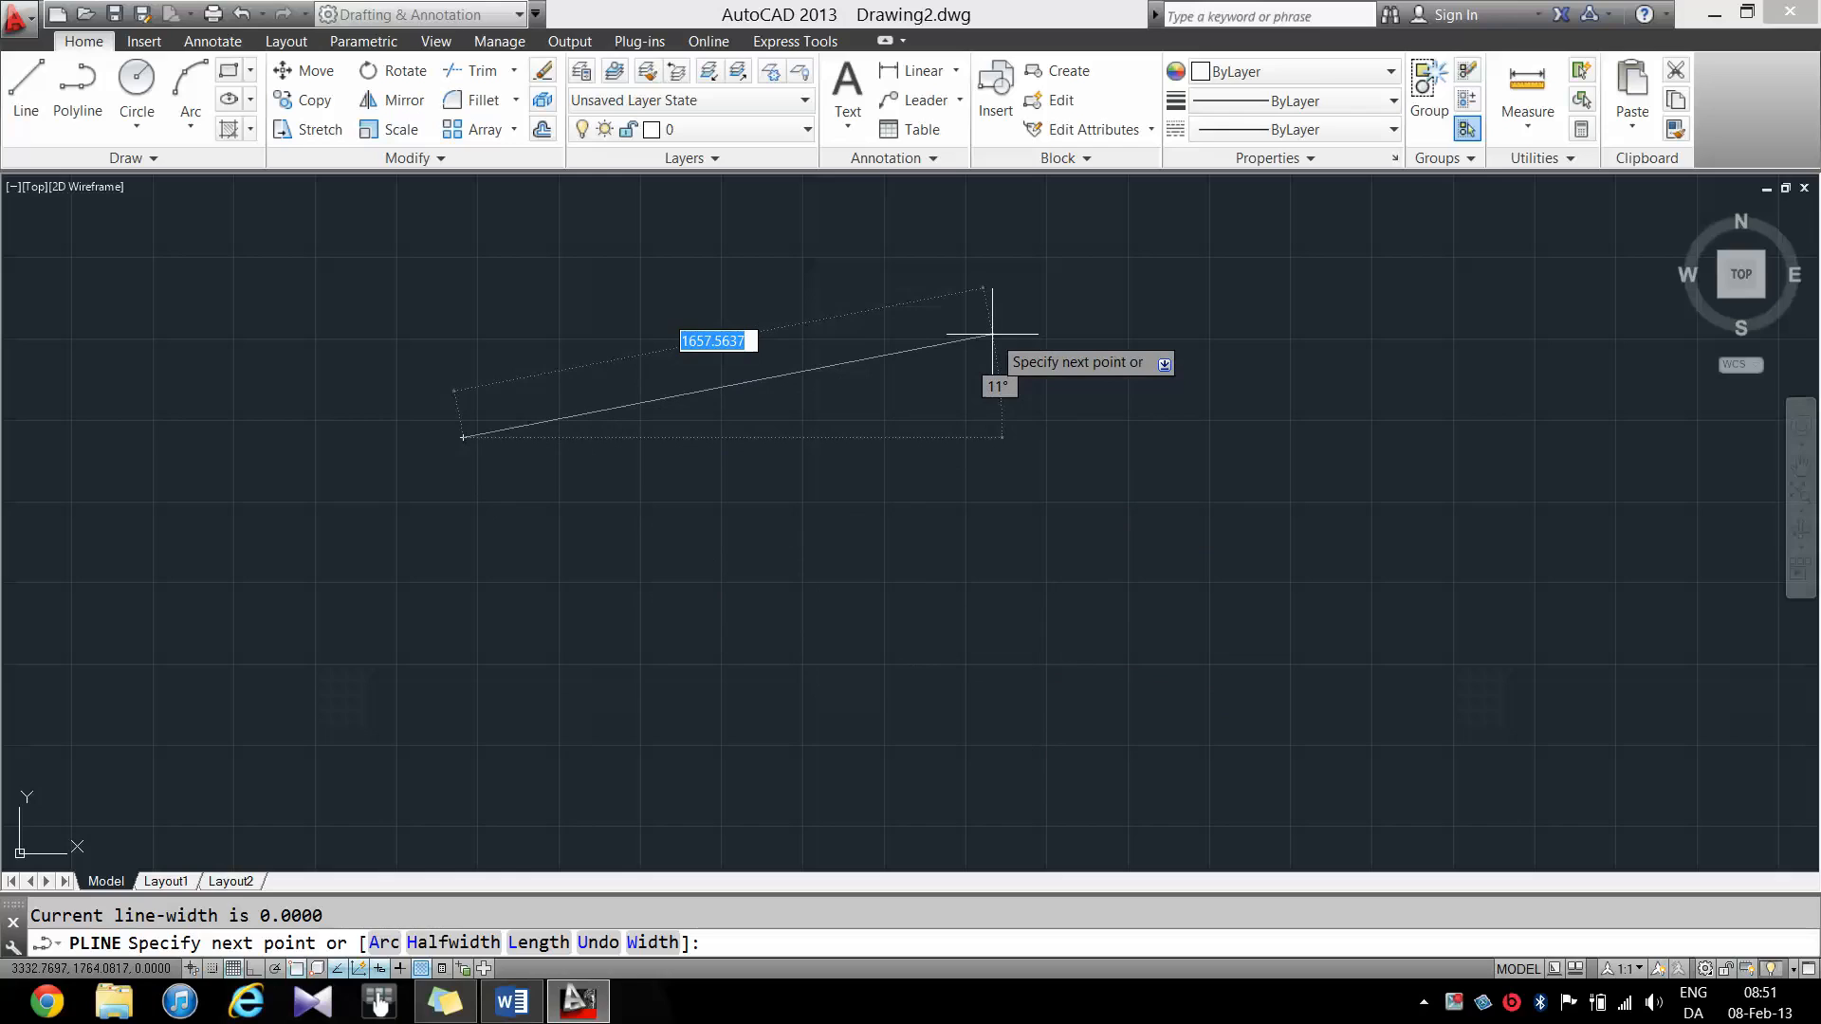
key("F8")
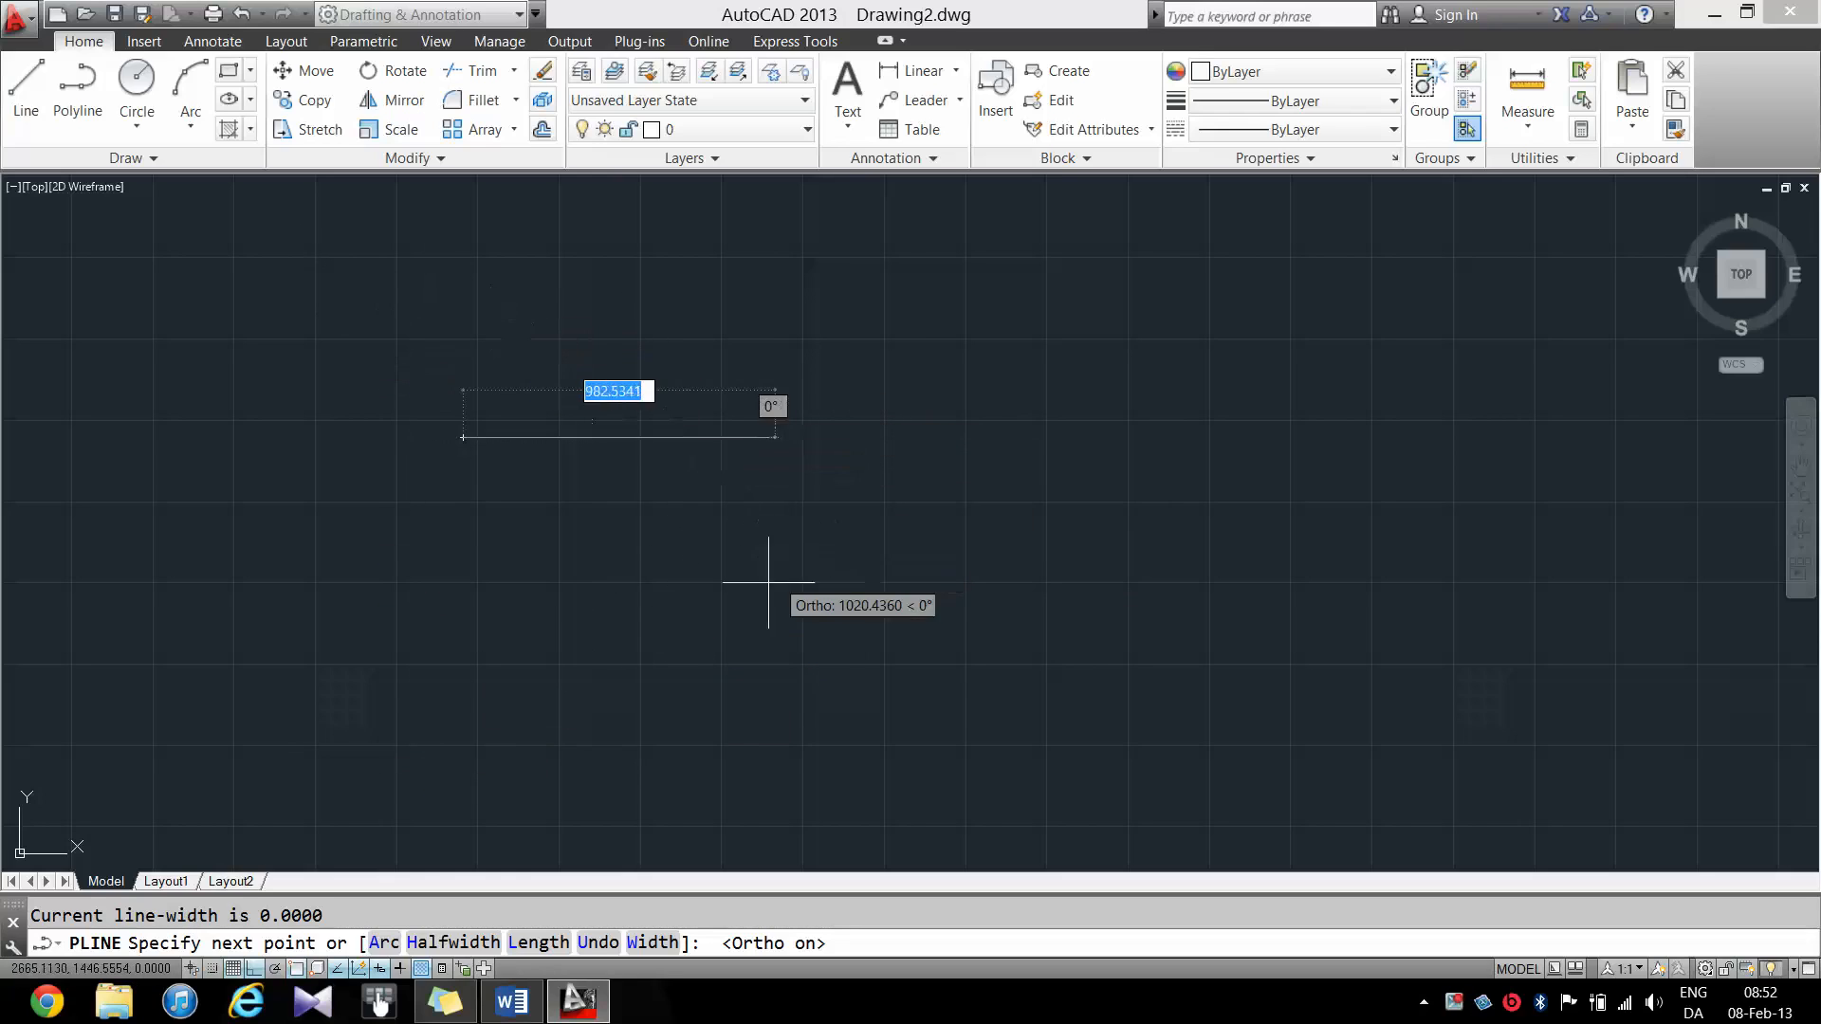
left_click(874, 437)
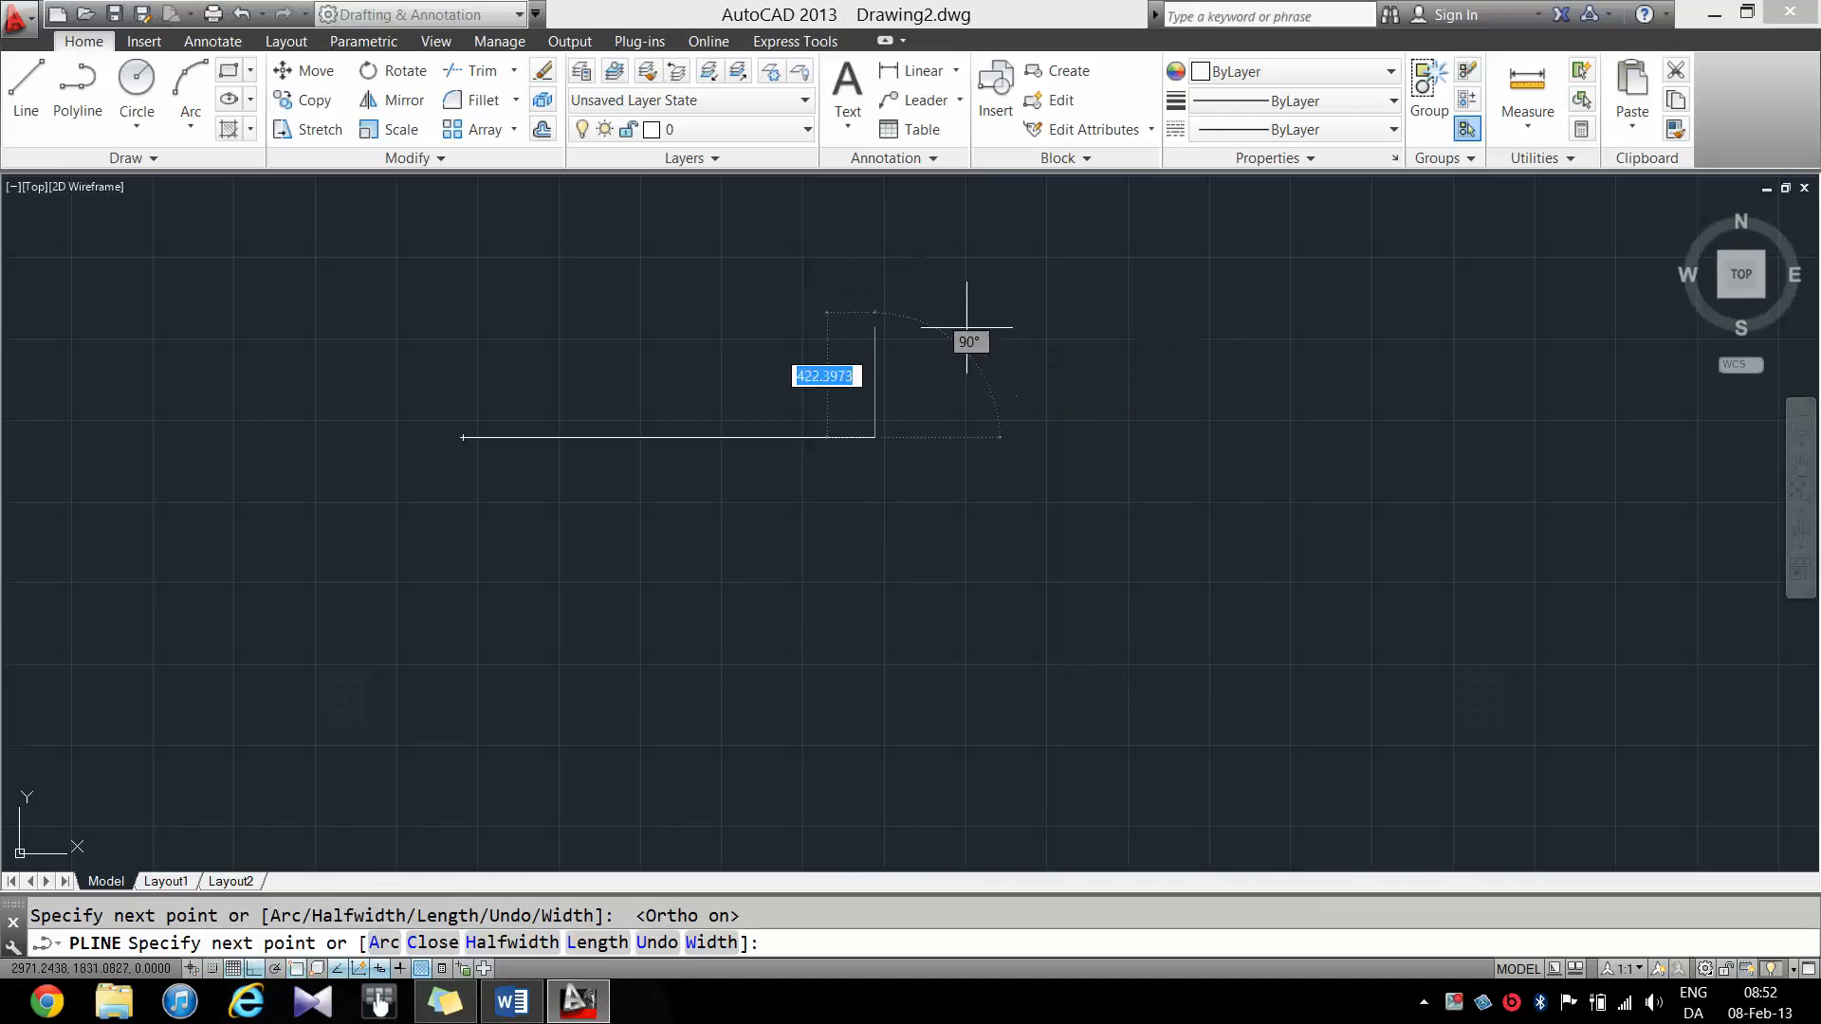
left_click(987, 585)
left_click(672, 583)
left_click(675, 743)
left_click(1078, 475)
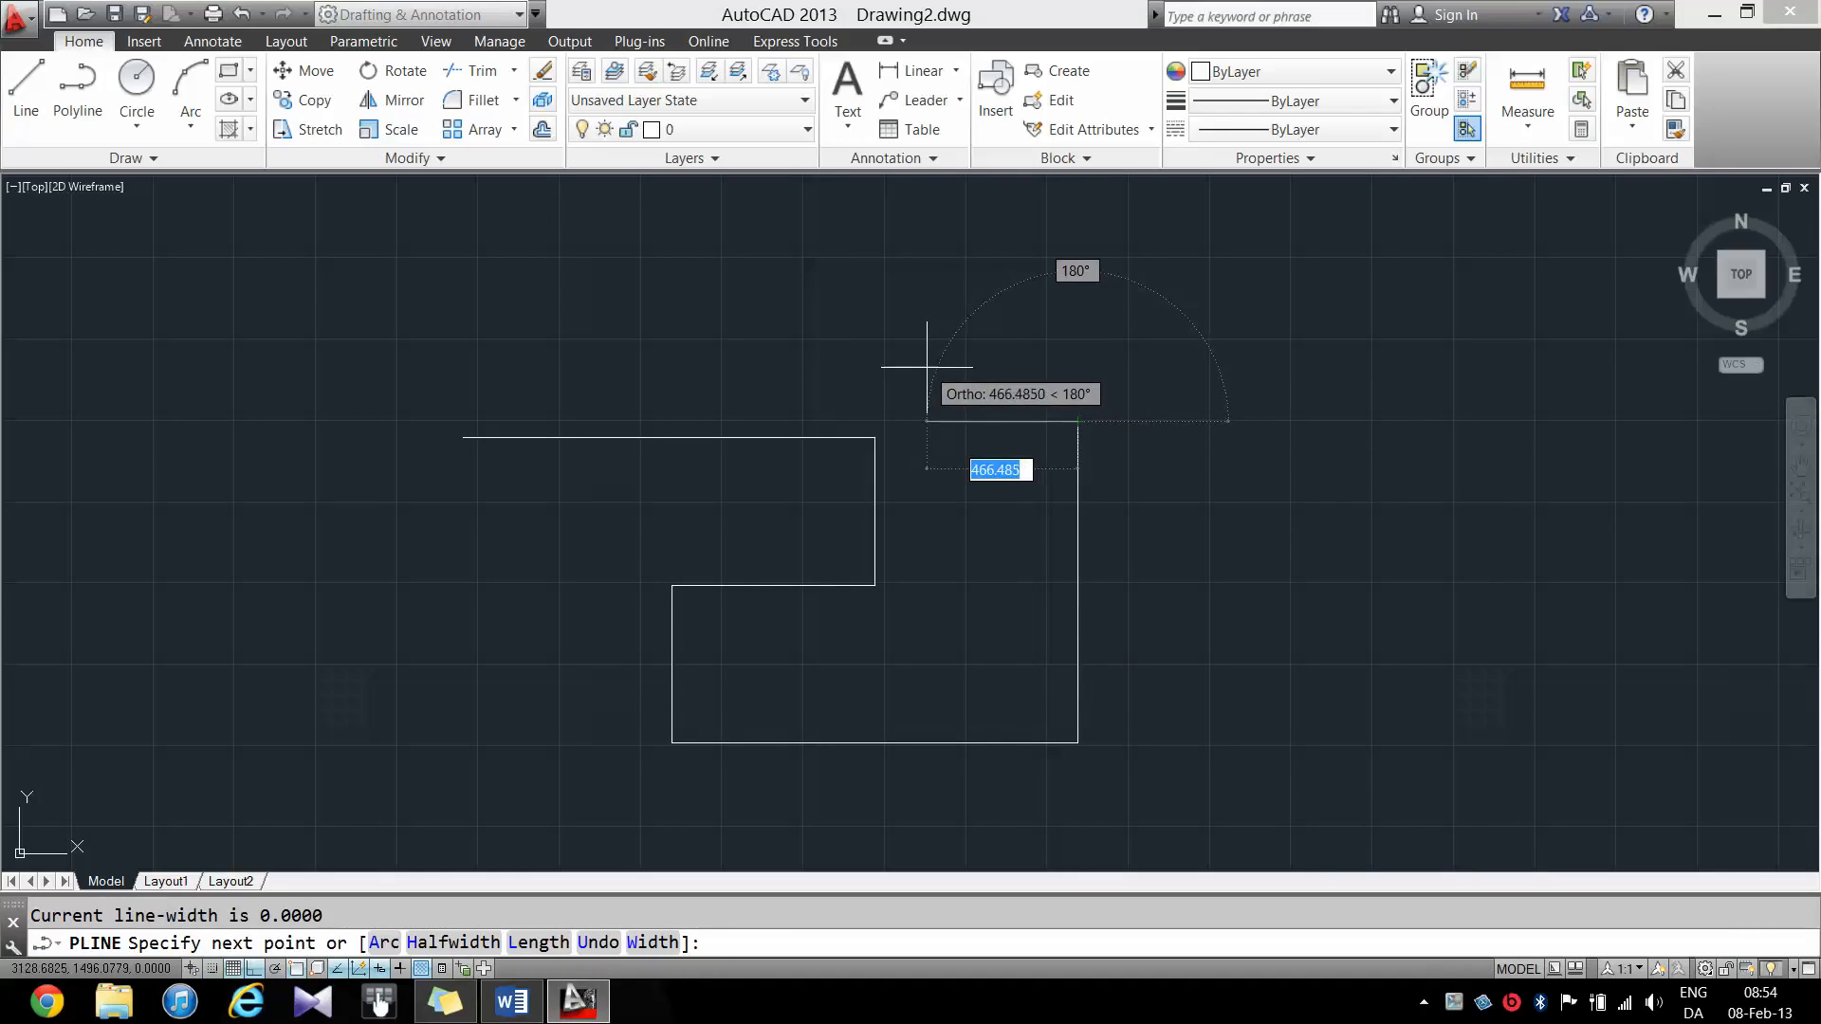
key("Return")
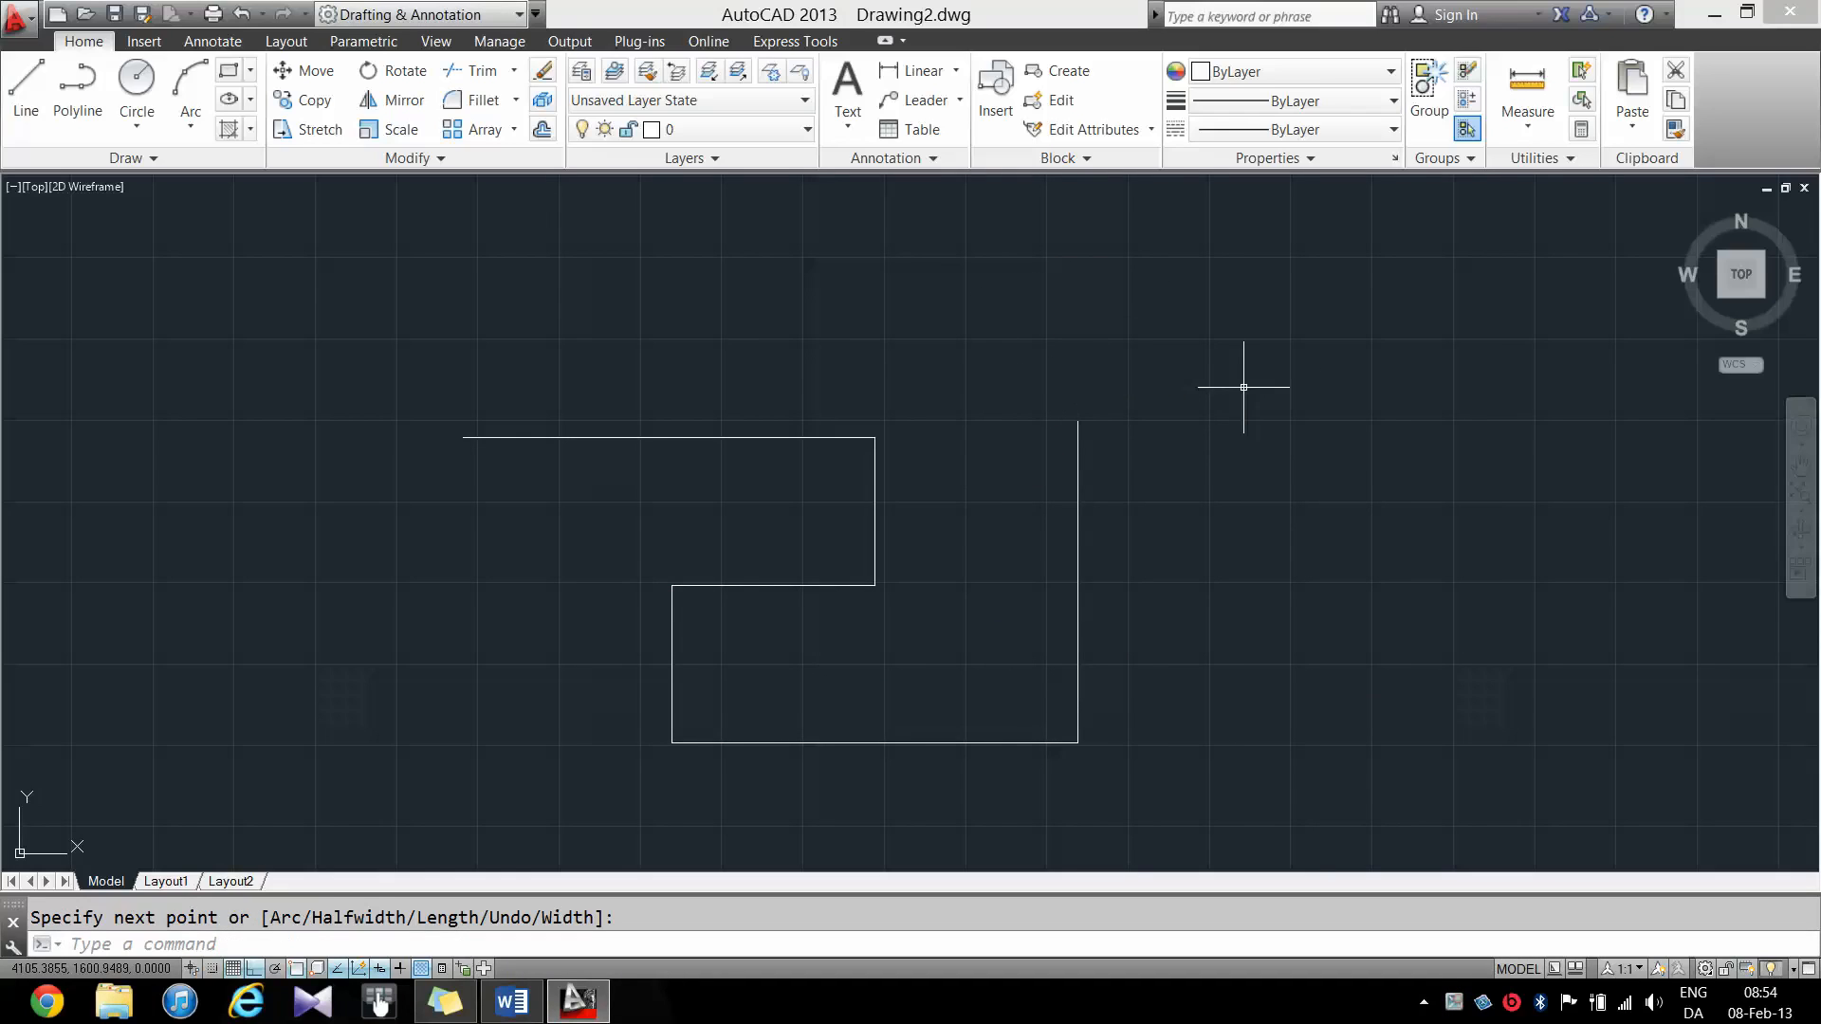
- Draw a diagonal polyline from the free end of the upper horizontal segment to the shape's lower-left corner
left_click(78, 86)
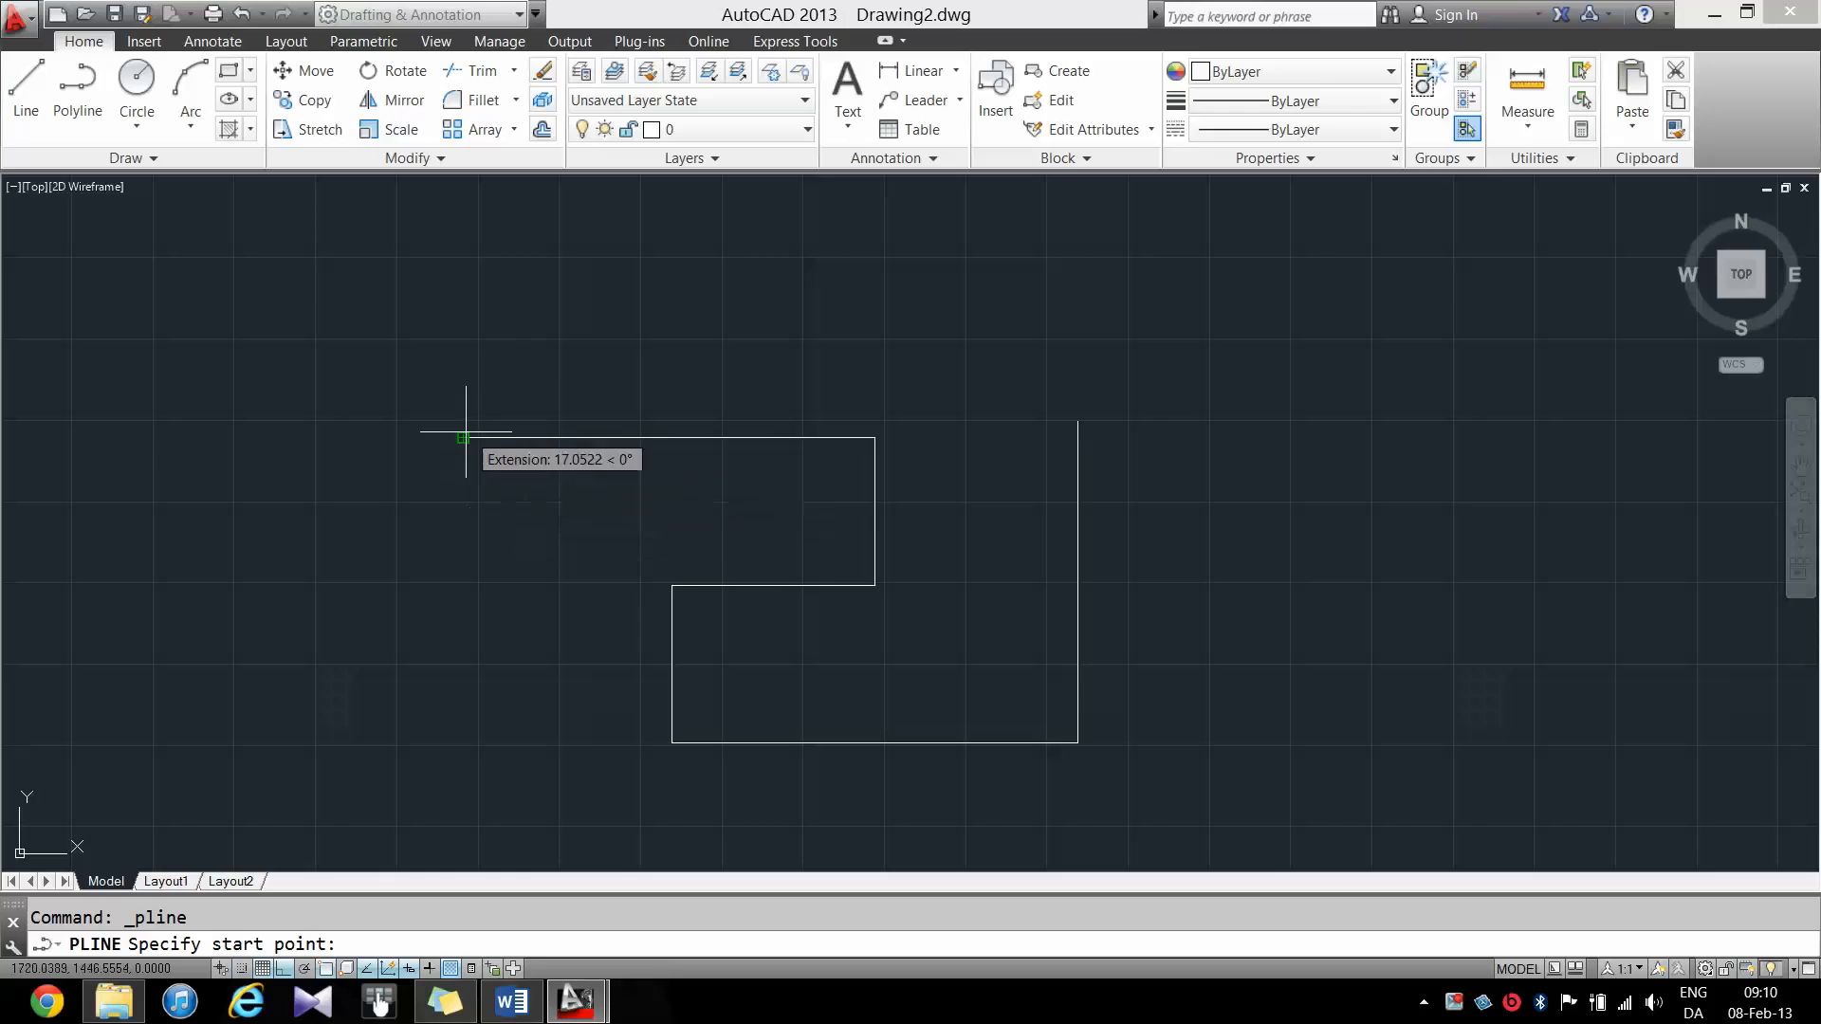
left_click(463, 438)
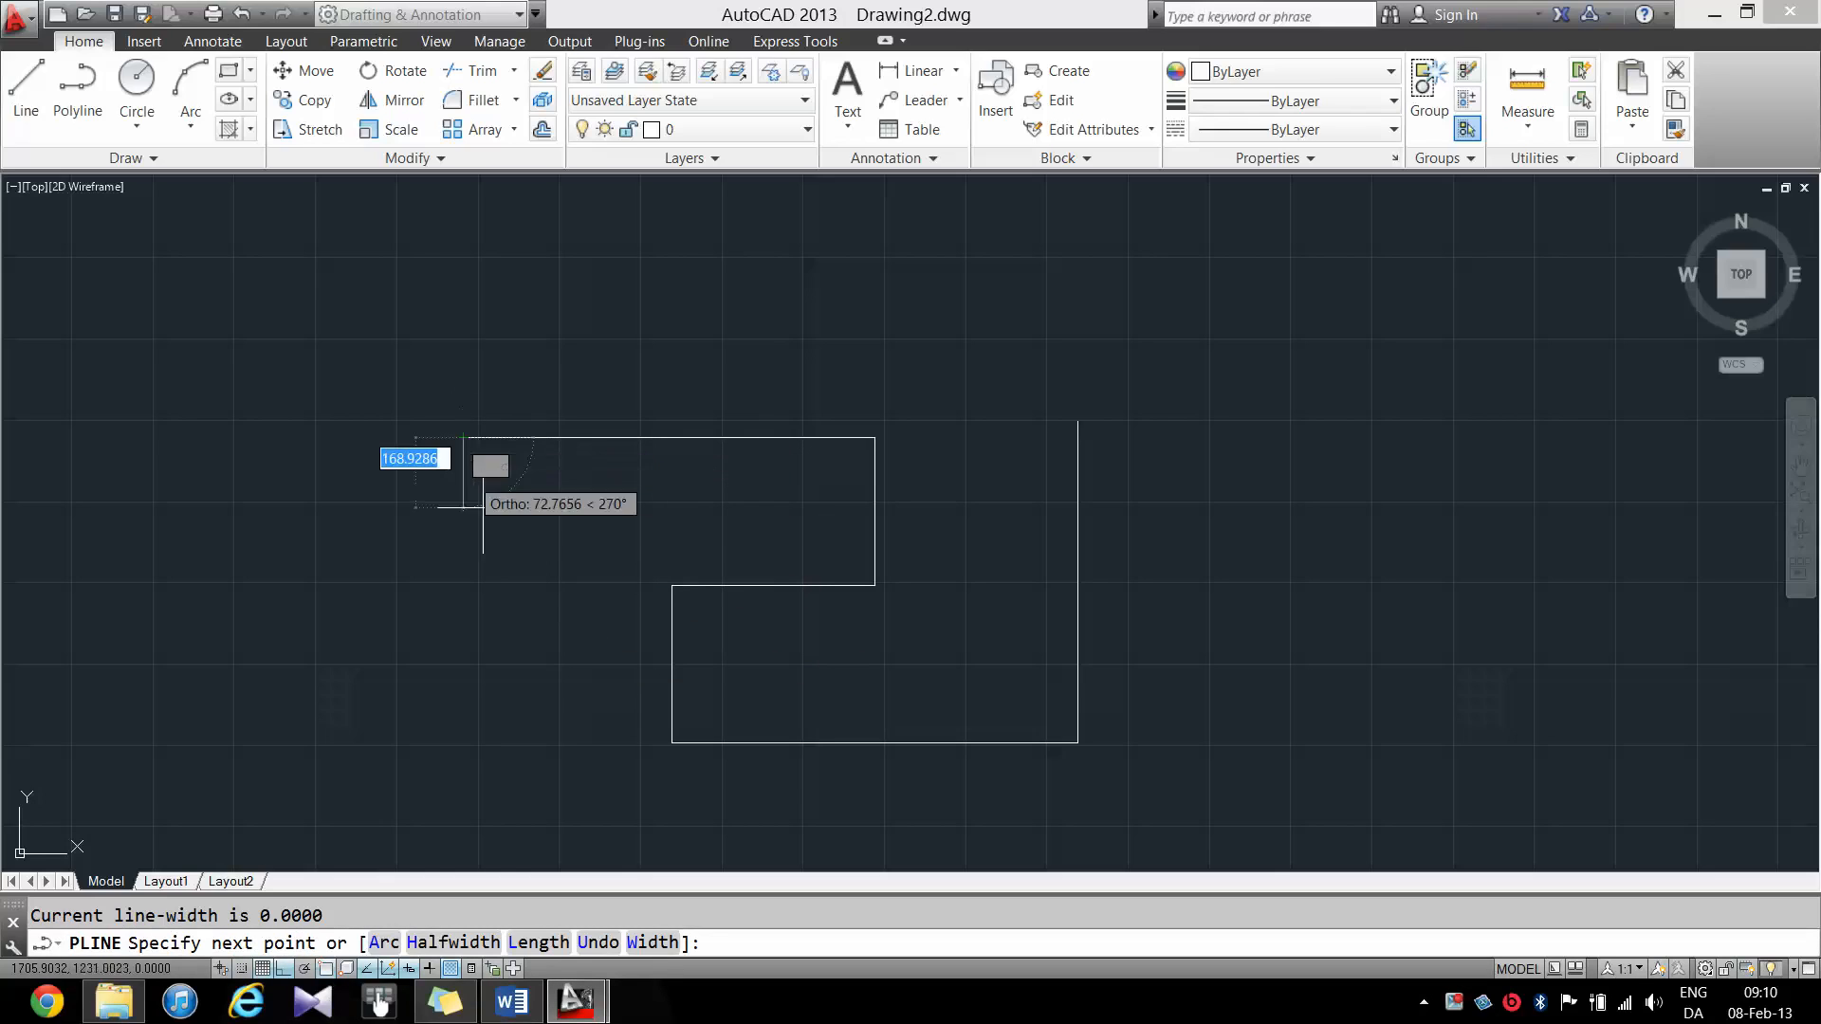
left_click(672, 743)
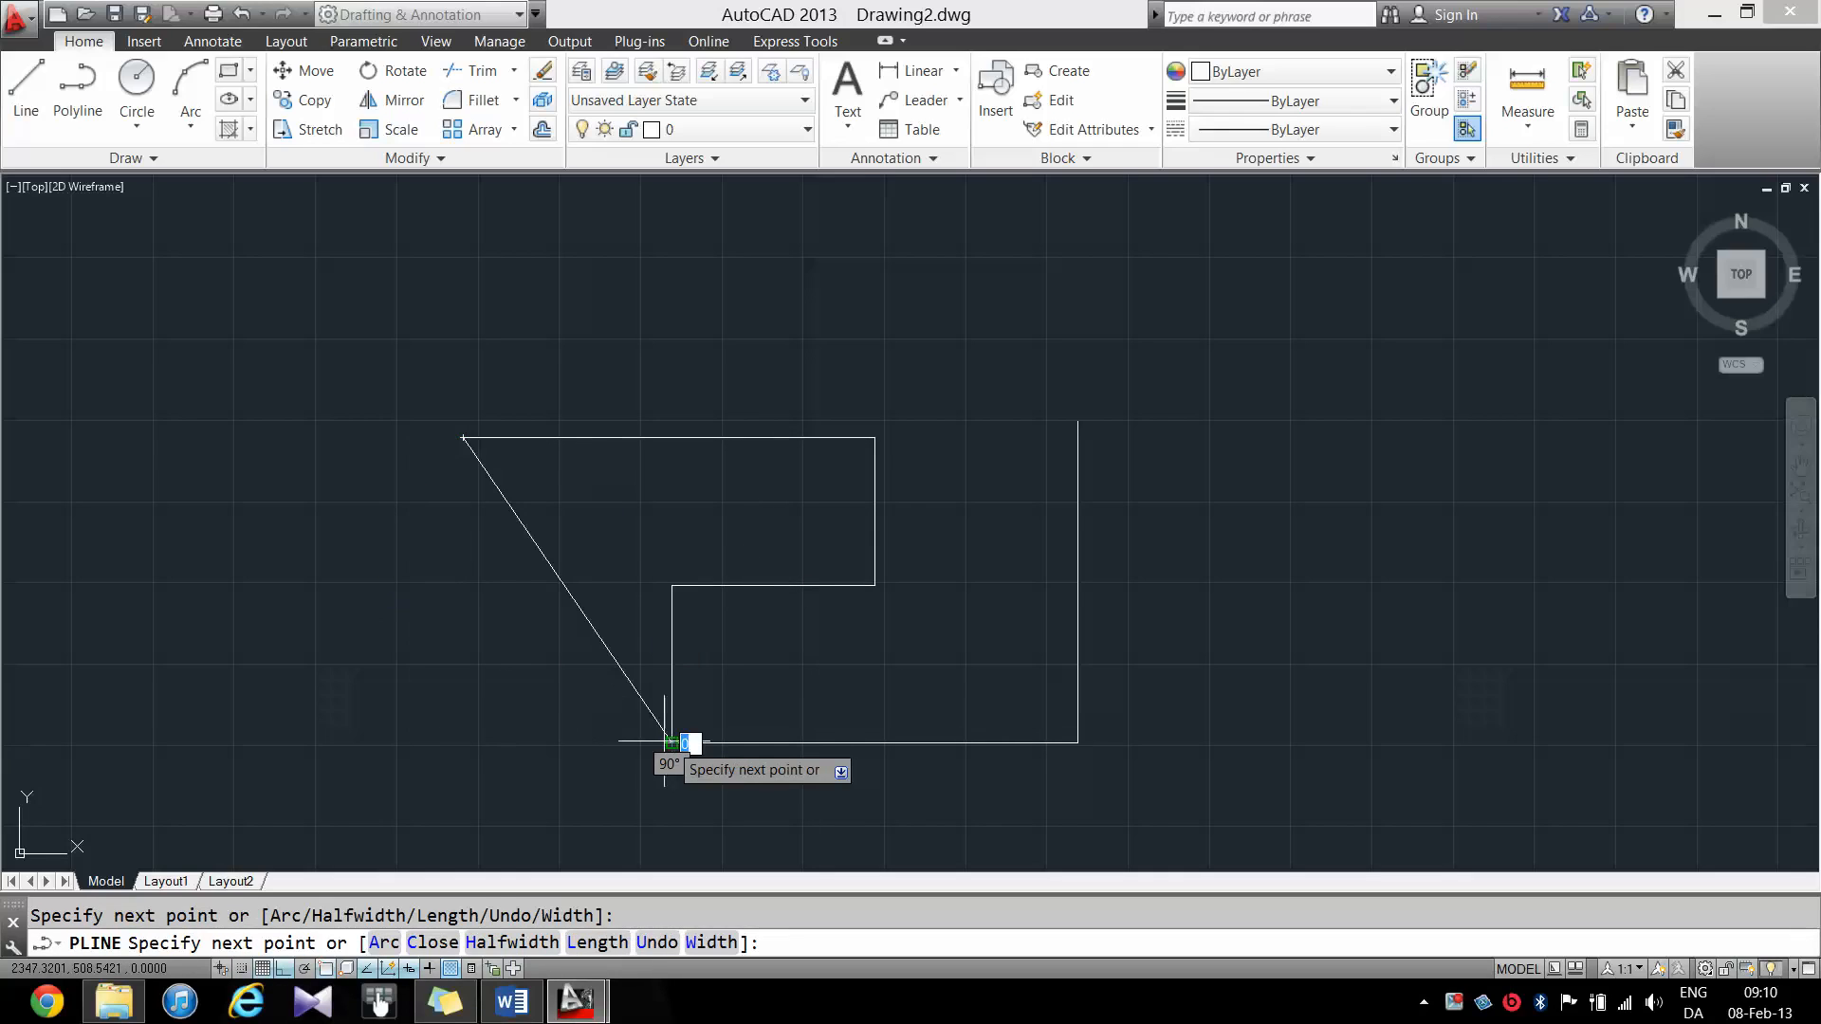
key("Return")
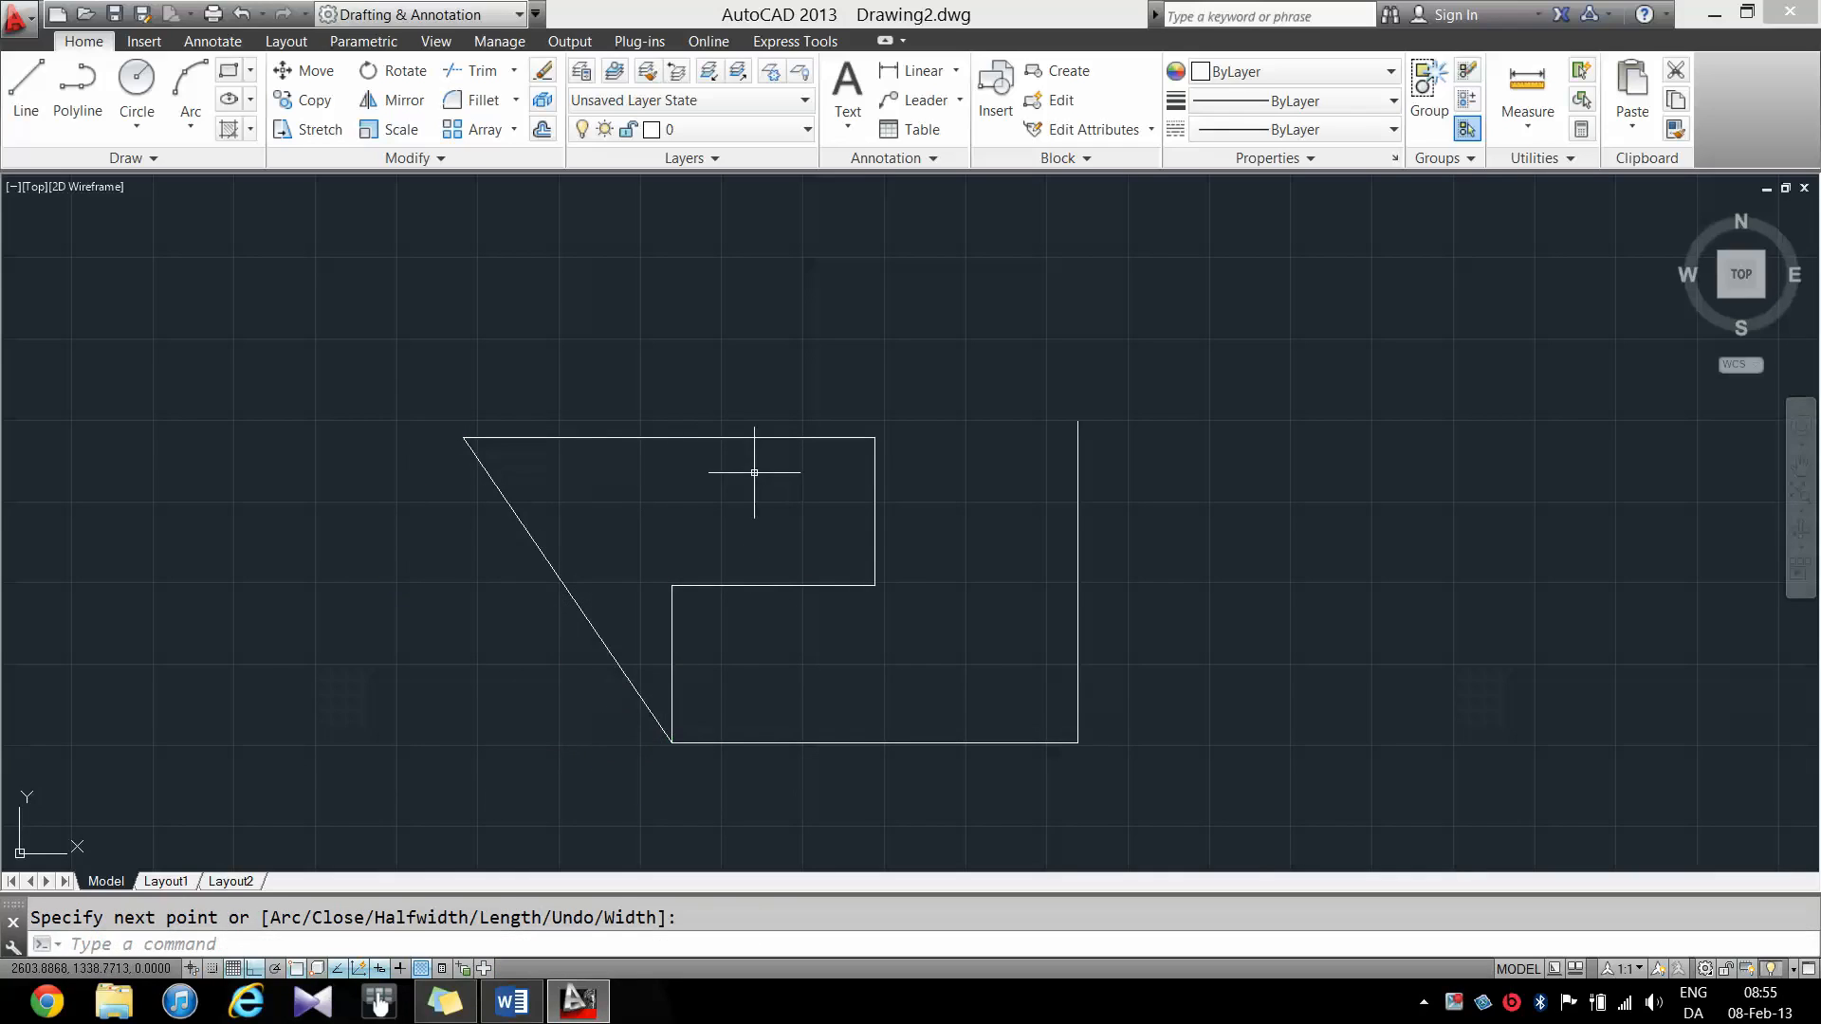
- Draw a vertical polyline from the shape's inner left corner straight up to the upper horizontal segment
key("Return")
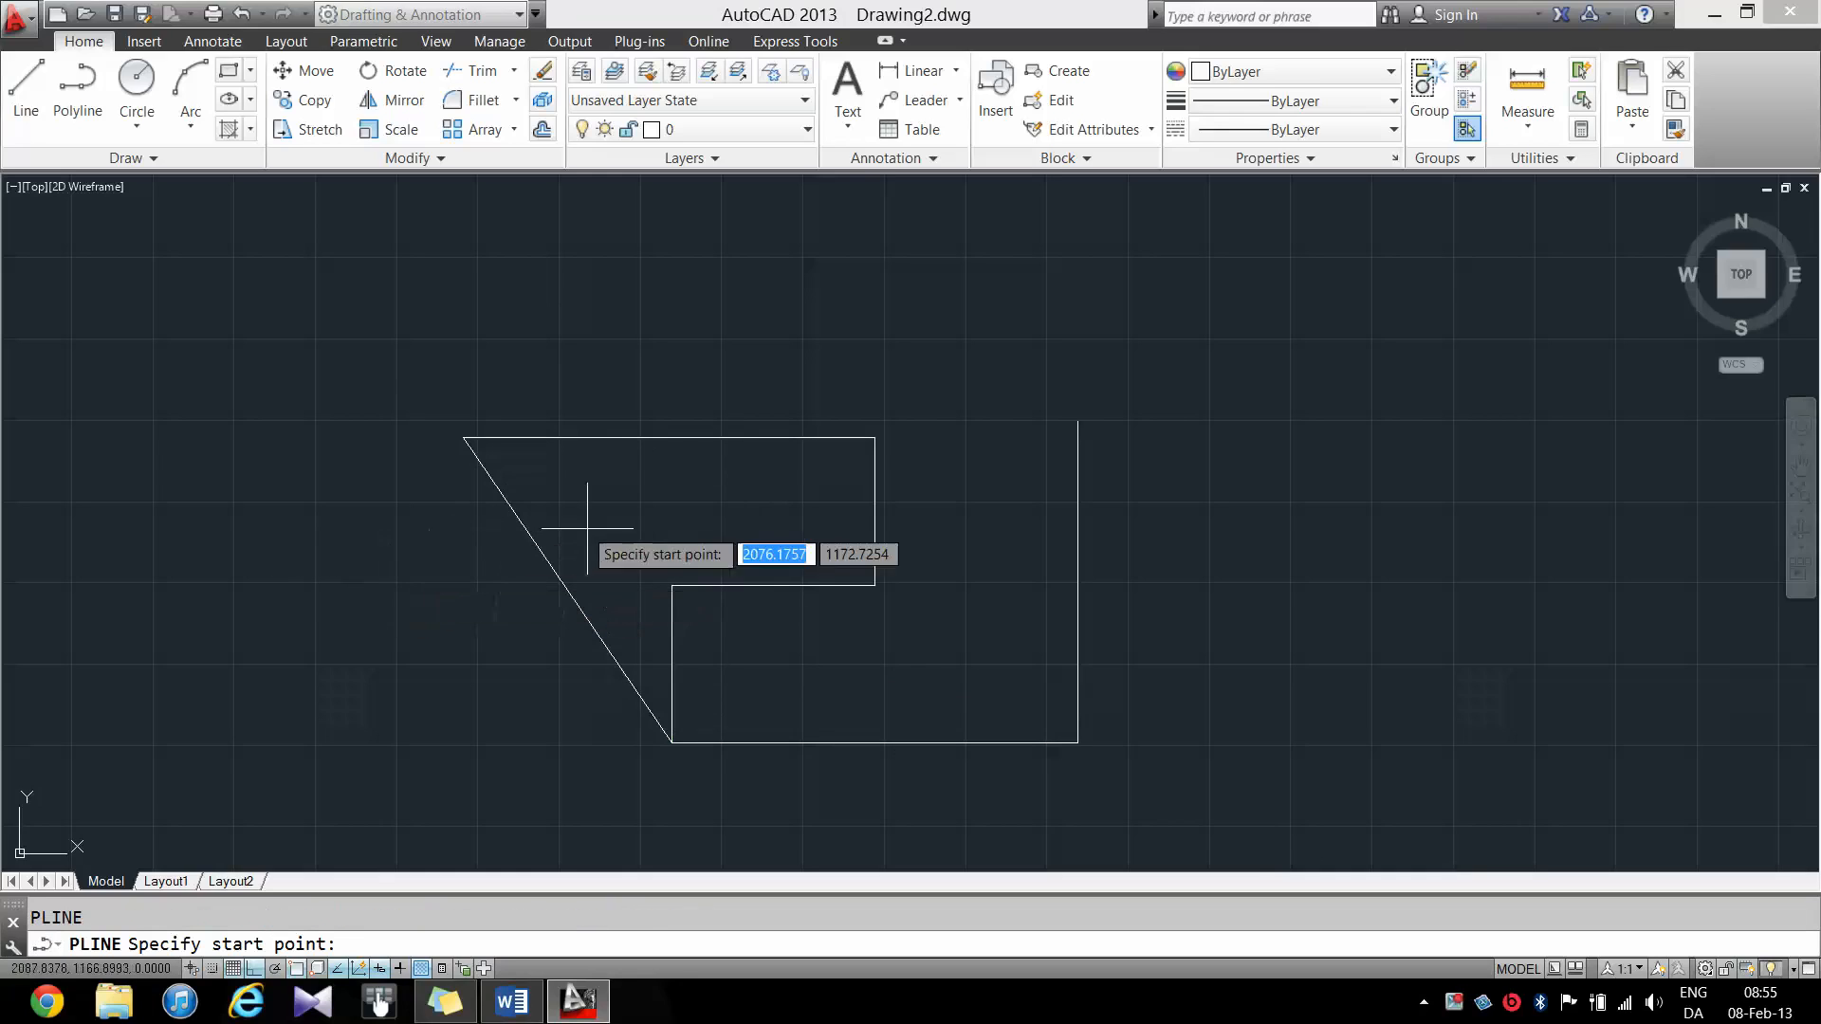
left_click(673, 583)
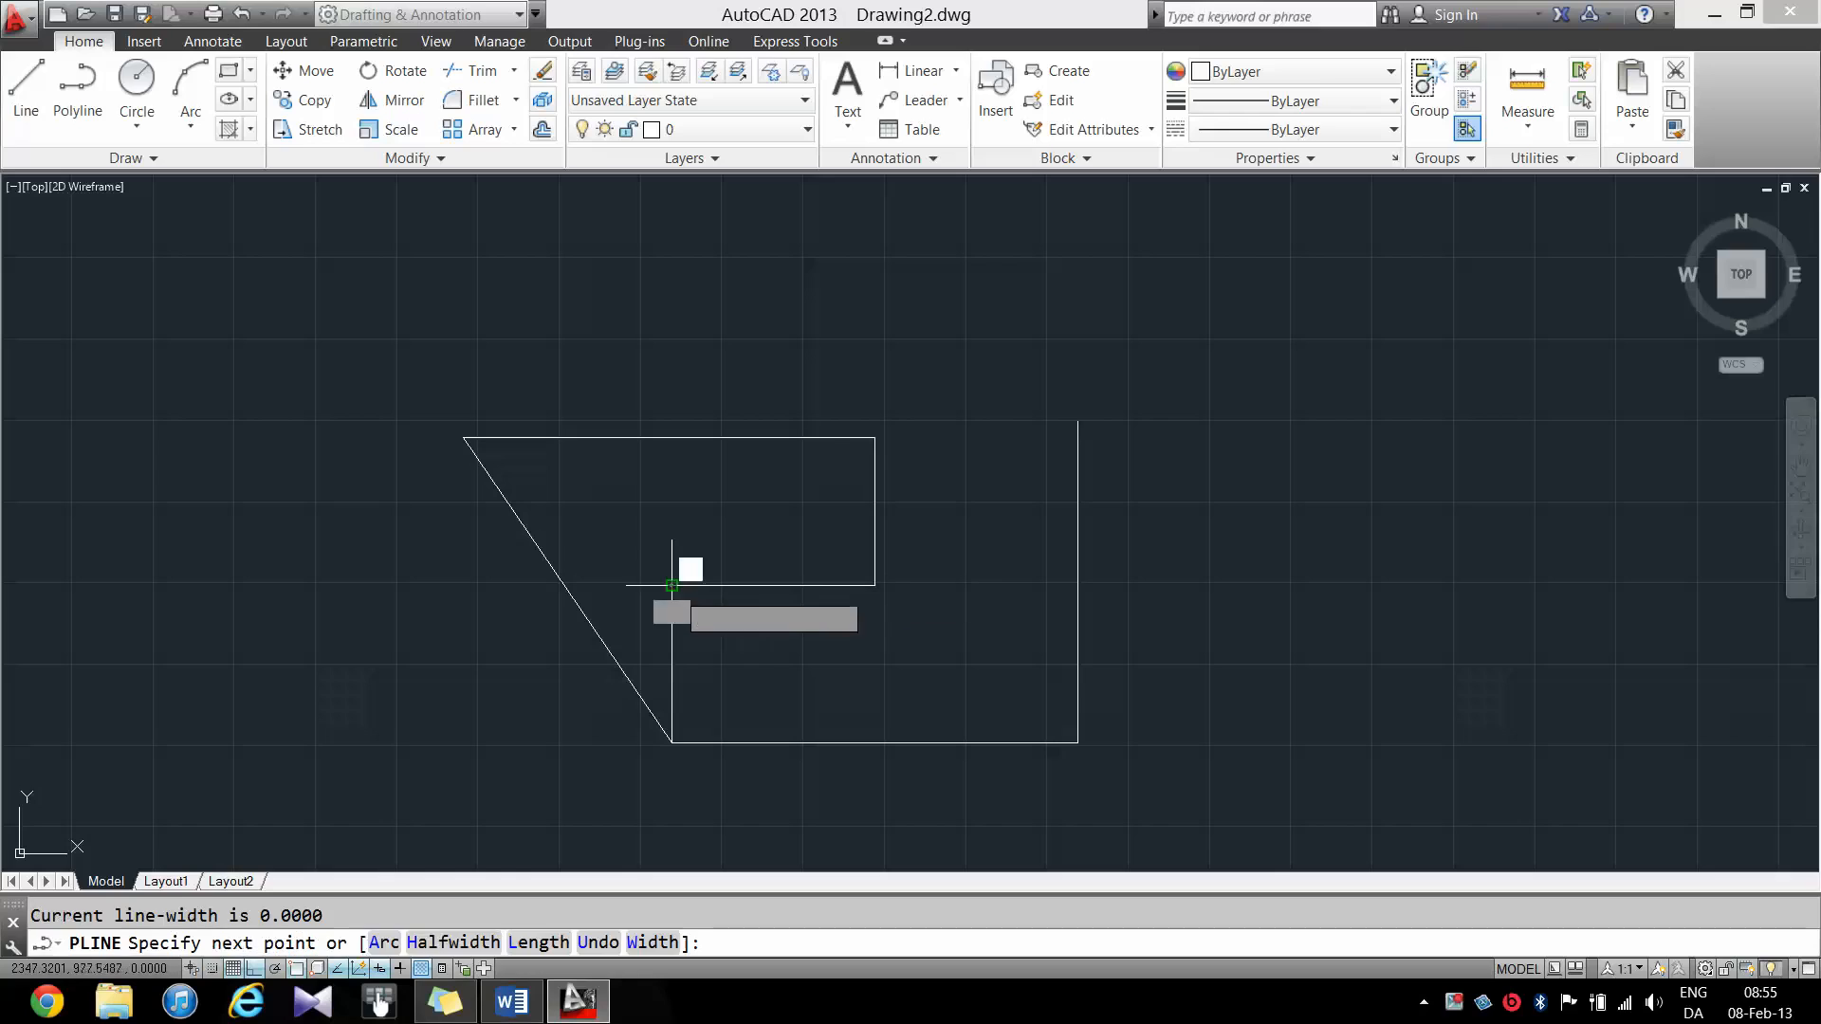
left_click(672, 437)
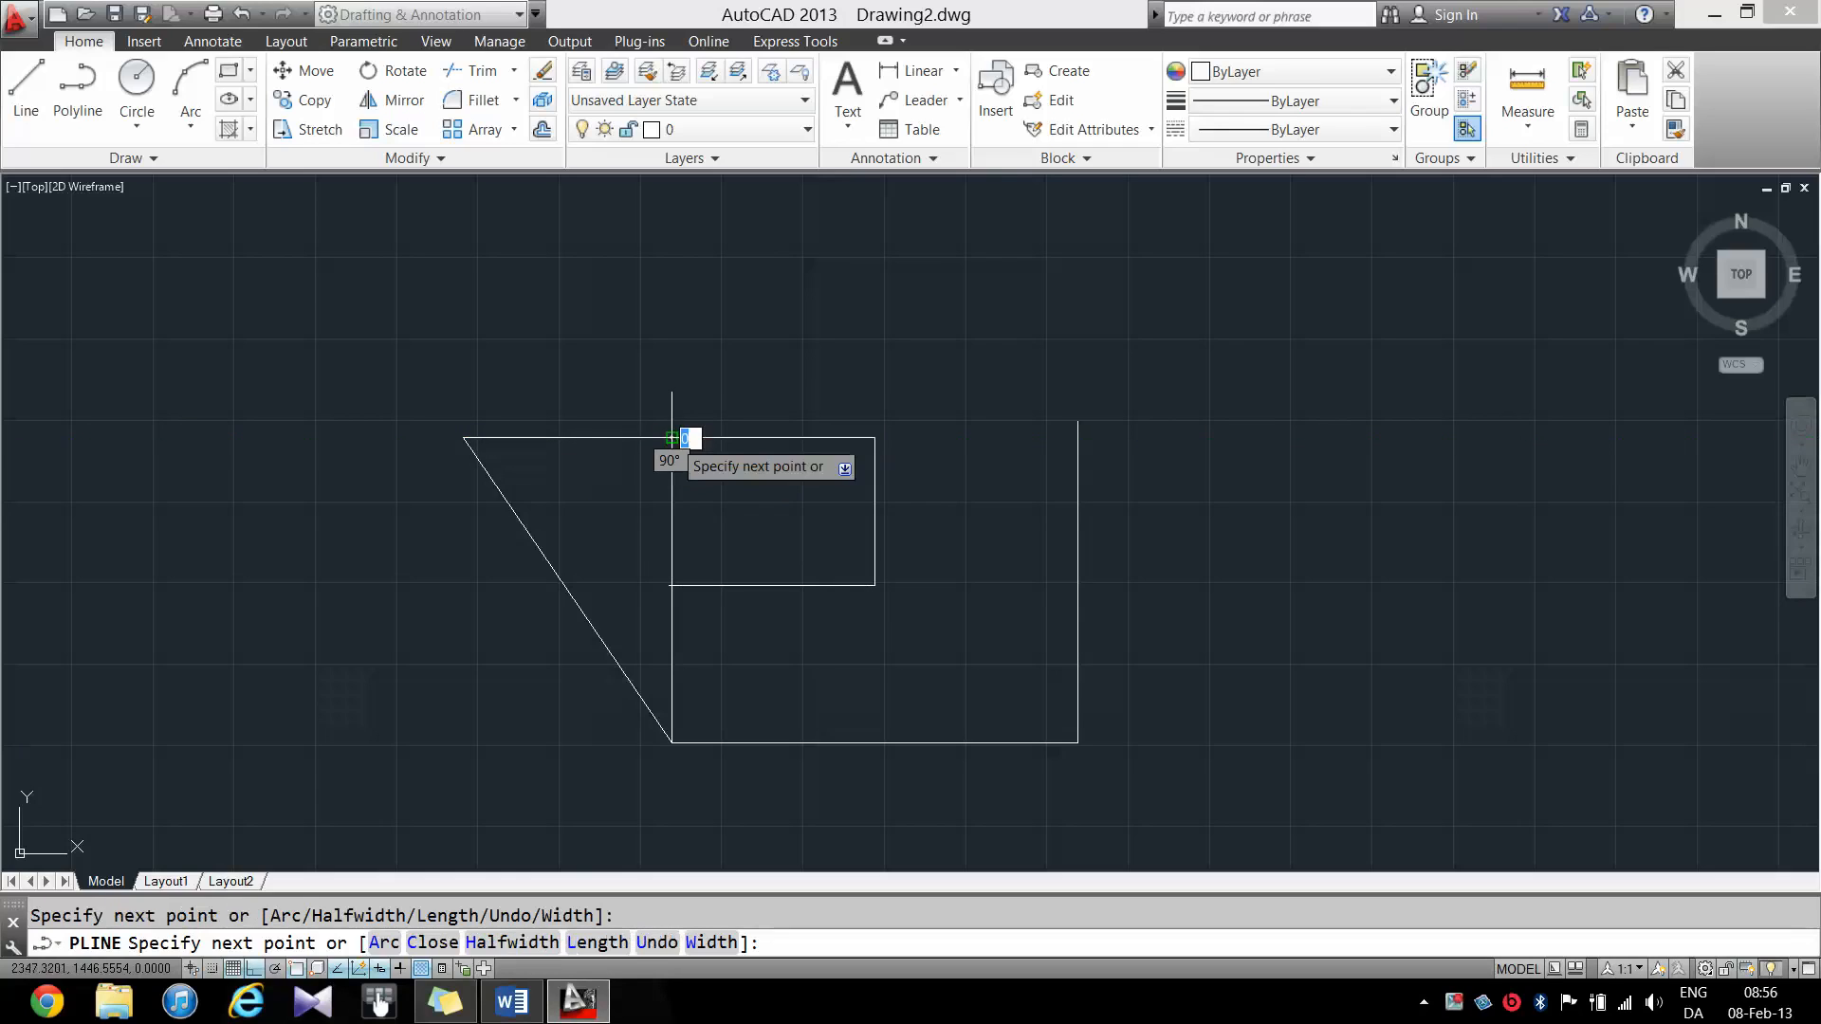
key("Return")
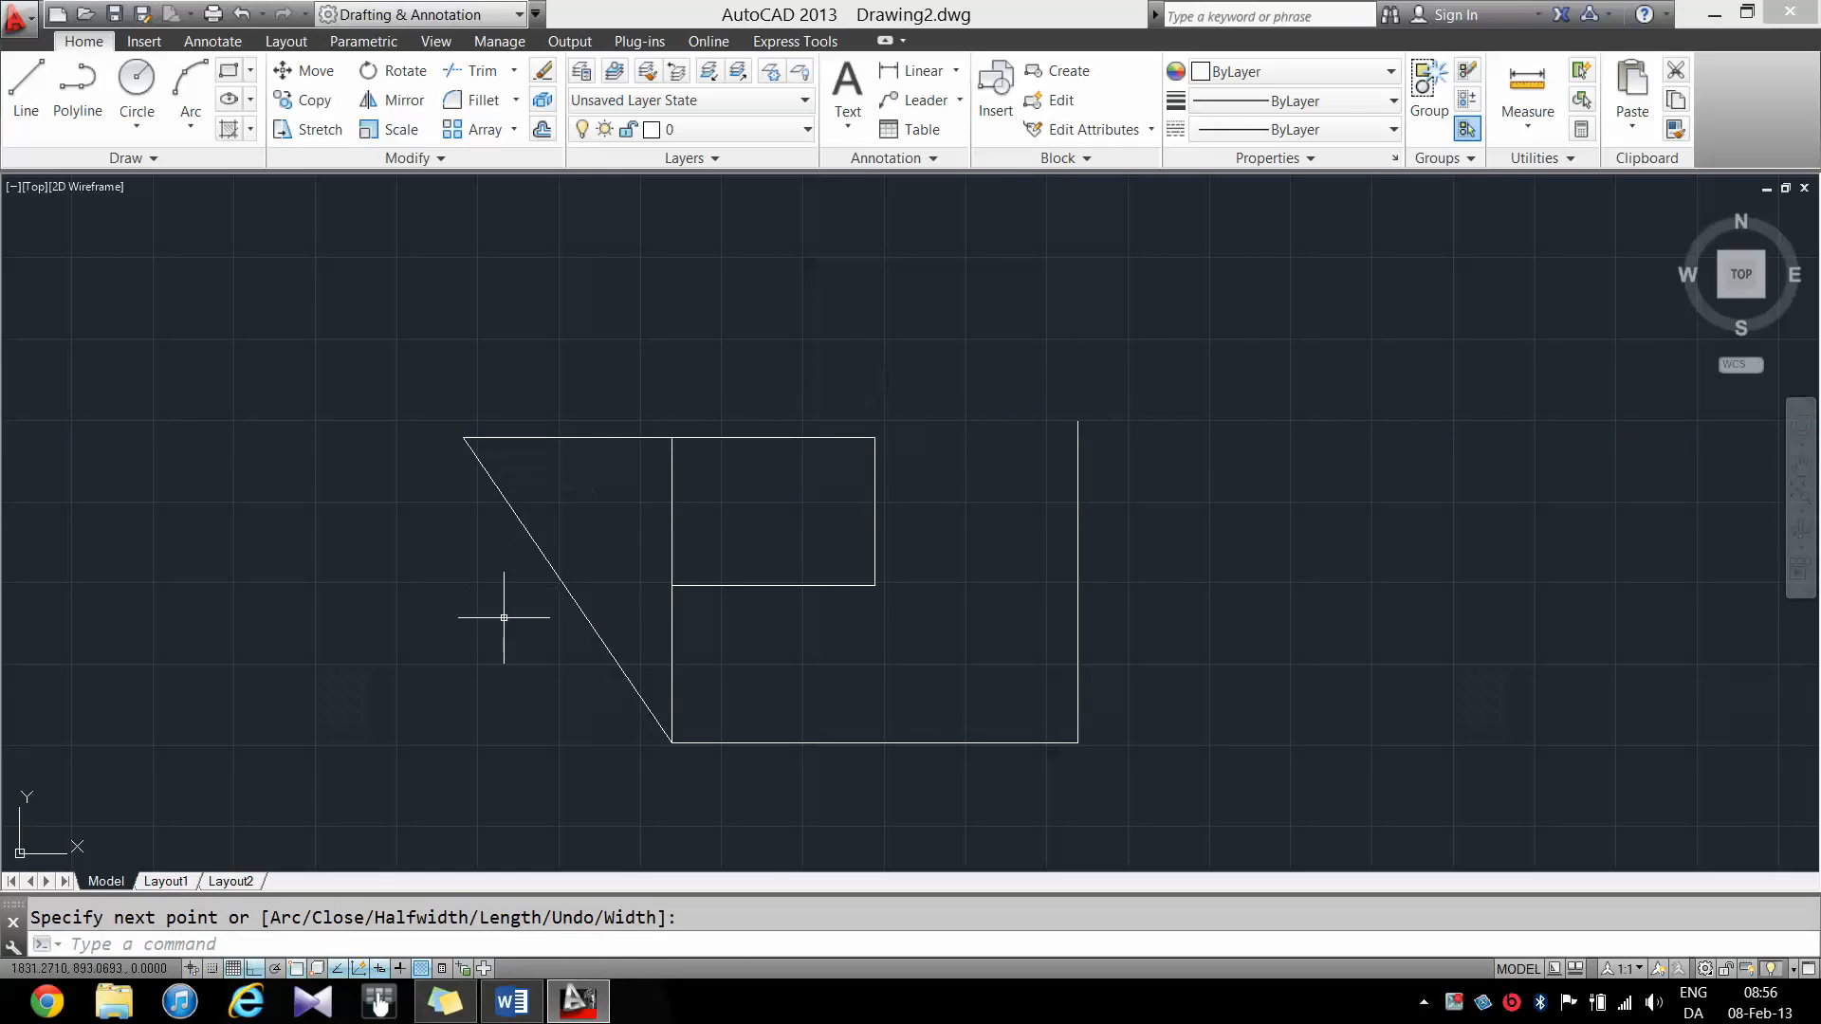
- Delete all the polylines in the drawing
left_click(1125, 773)
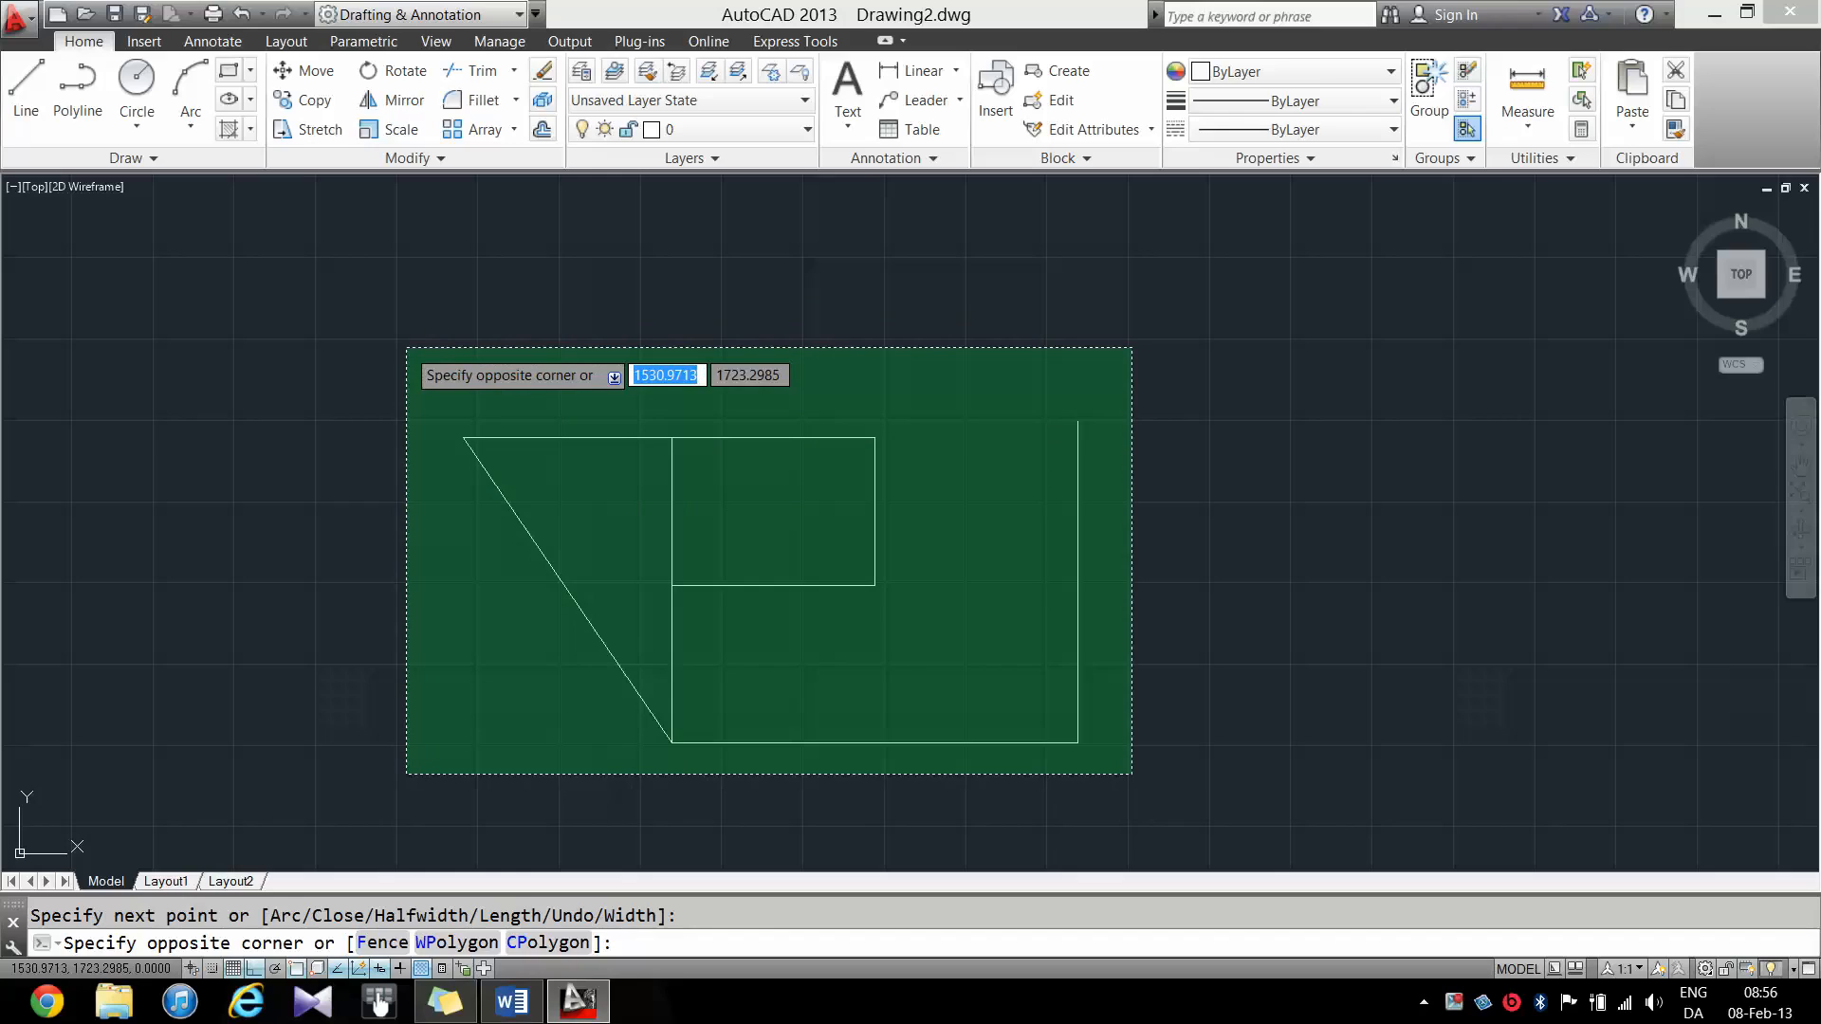
left_click(407, 348)
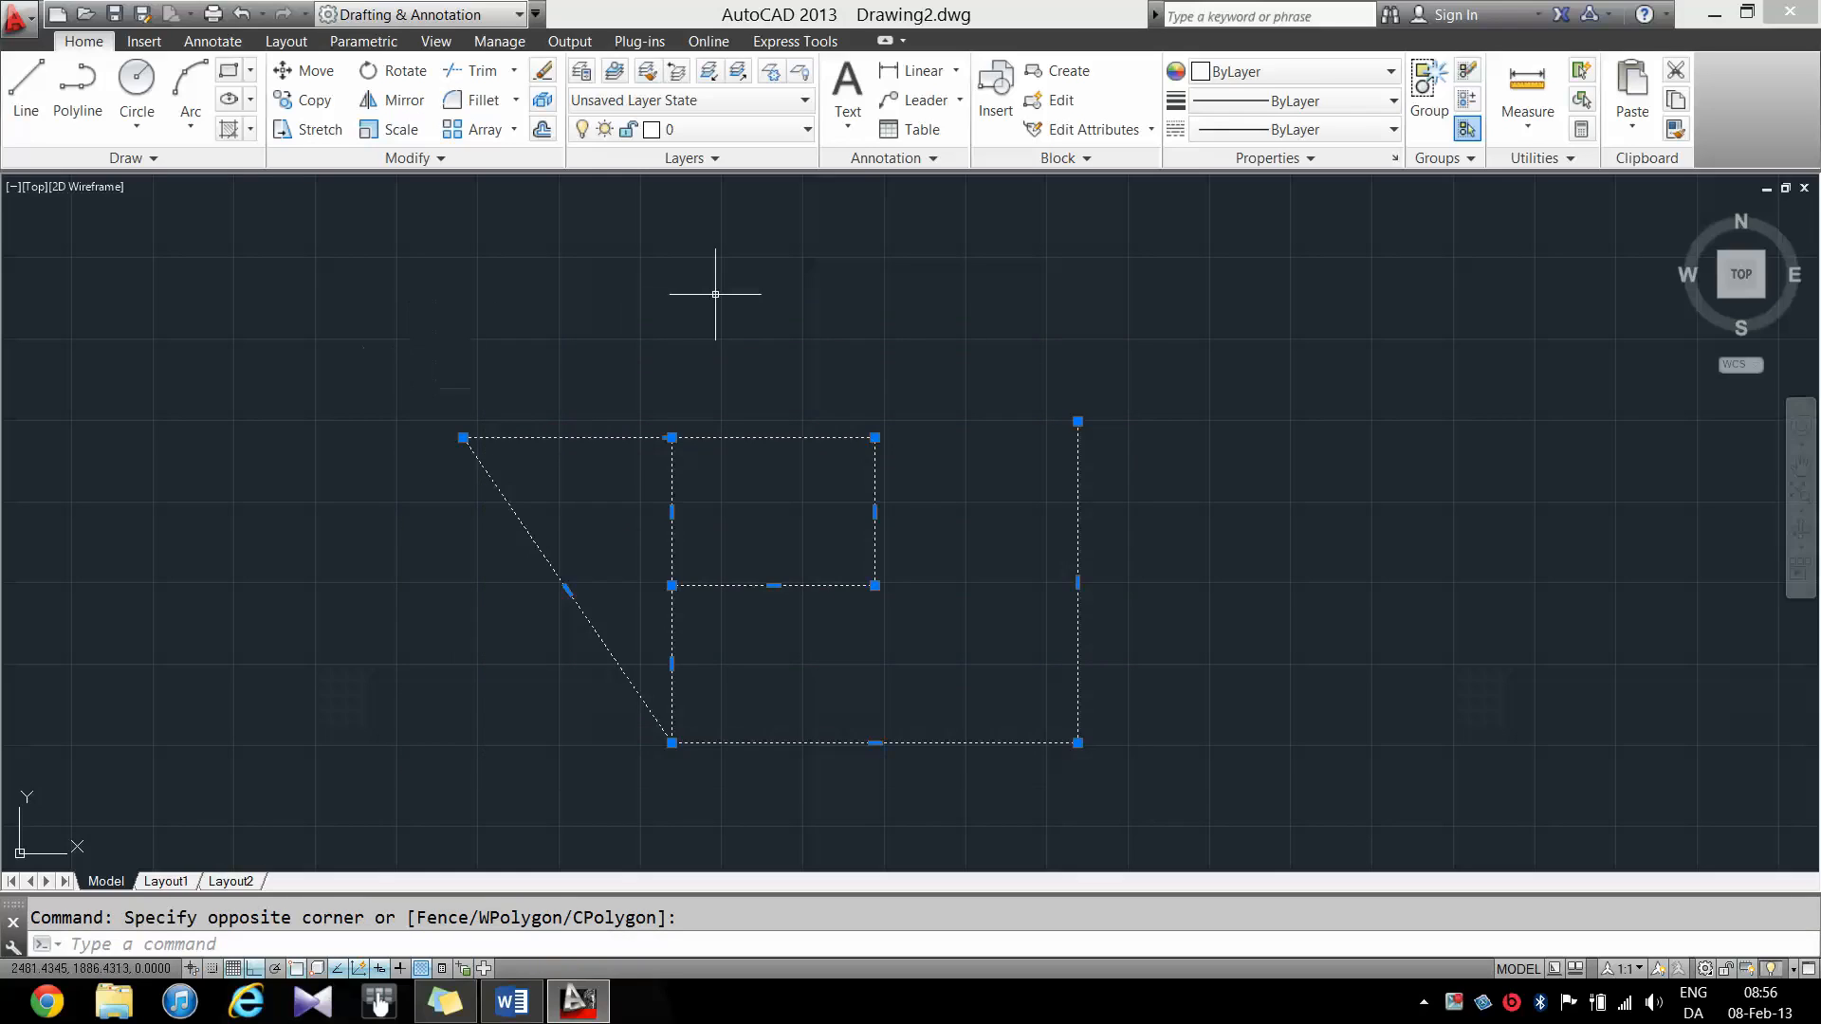
key("Delete")
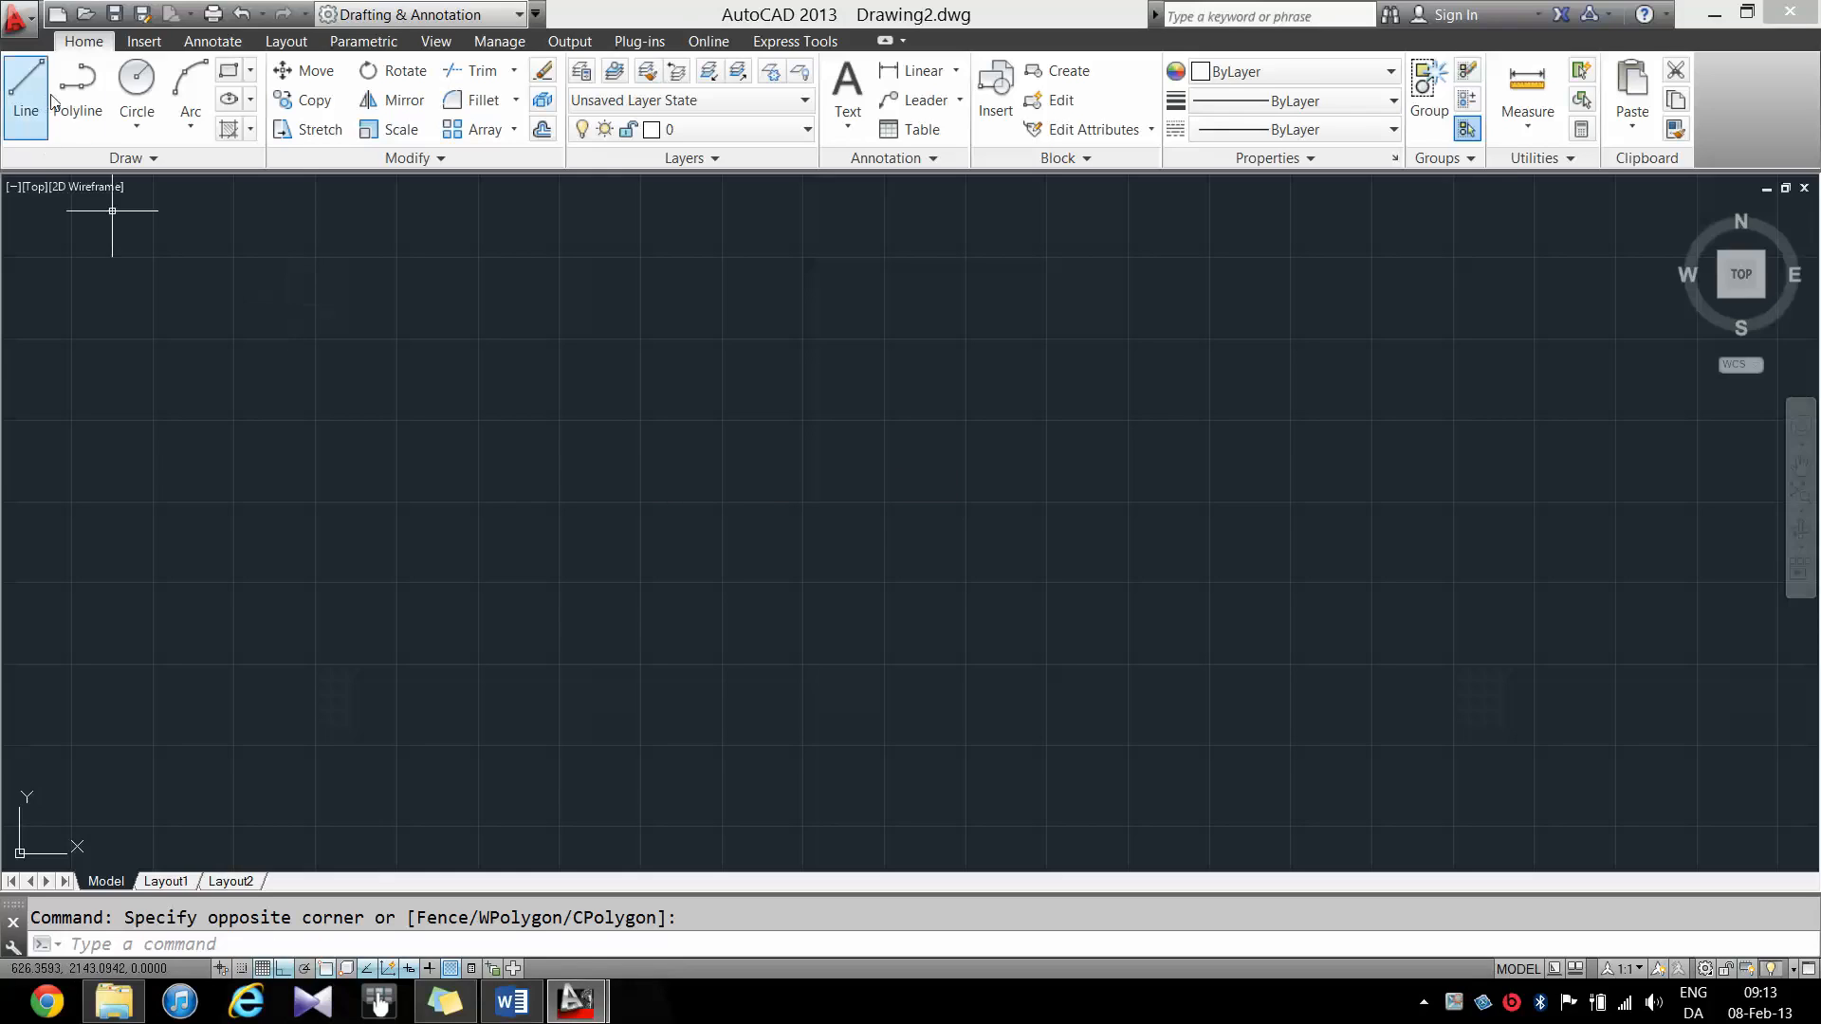
- Draw a rectangular outline 1010 units wide and 408 units high, starting from its upper-left corner
left_click(78, 85)
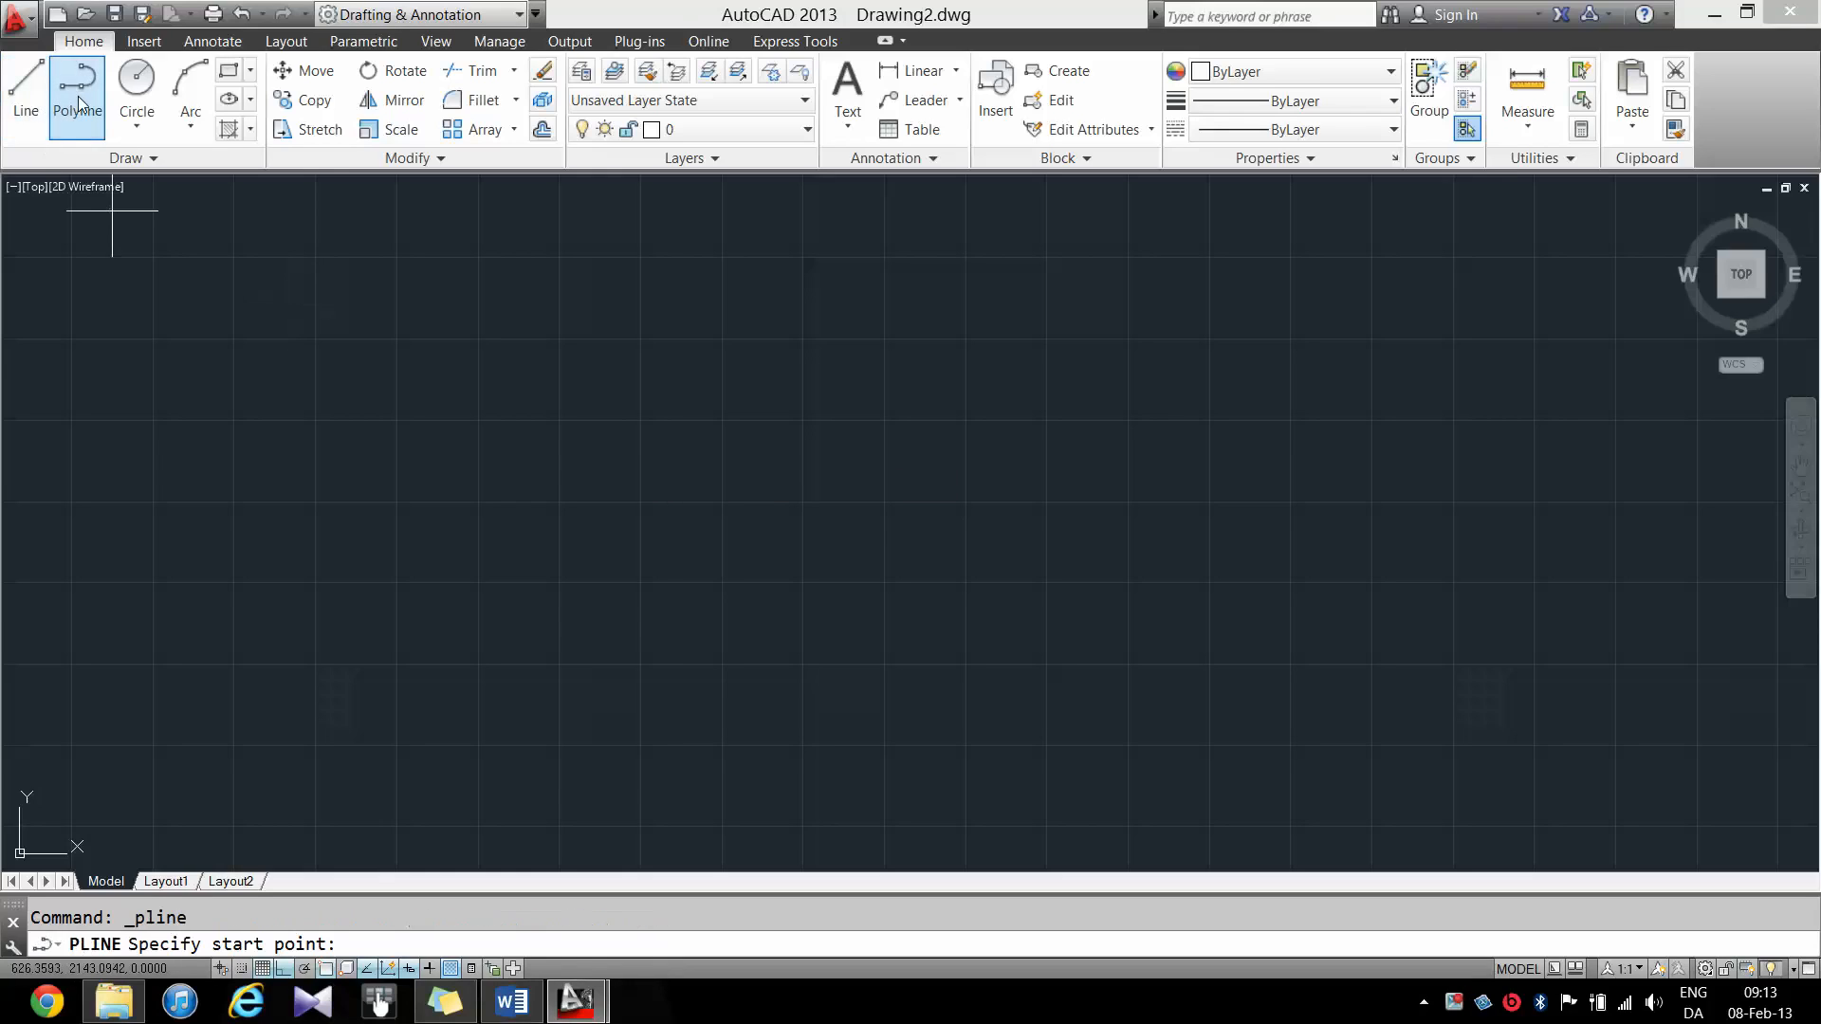
left_click(596, 468)
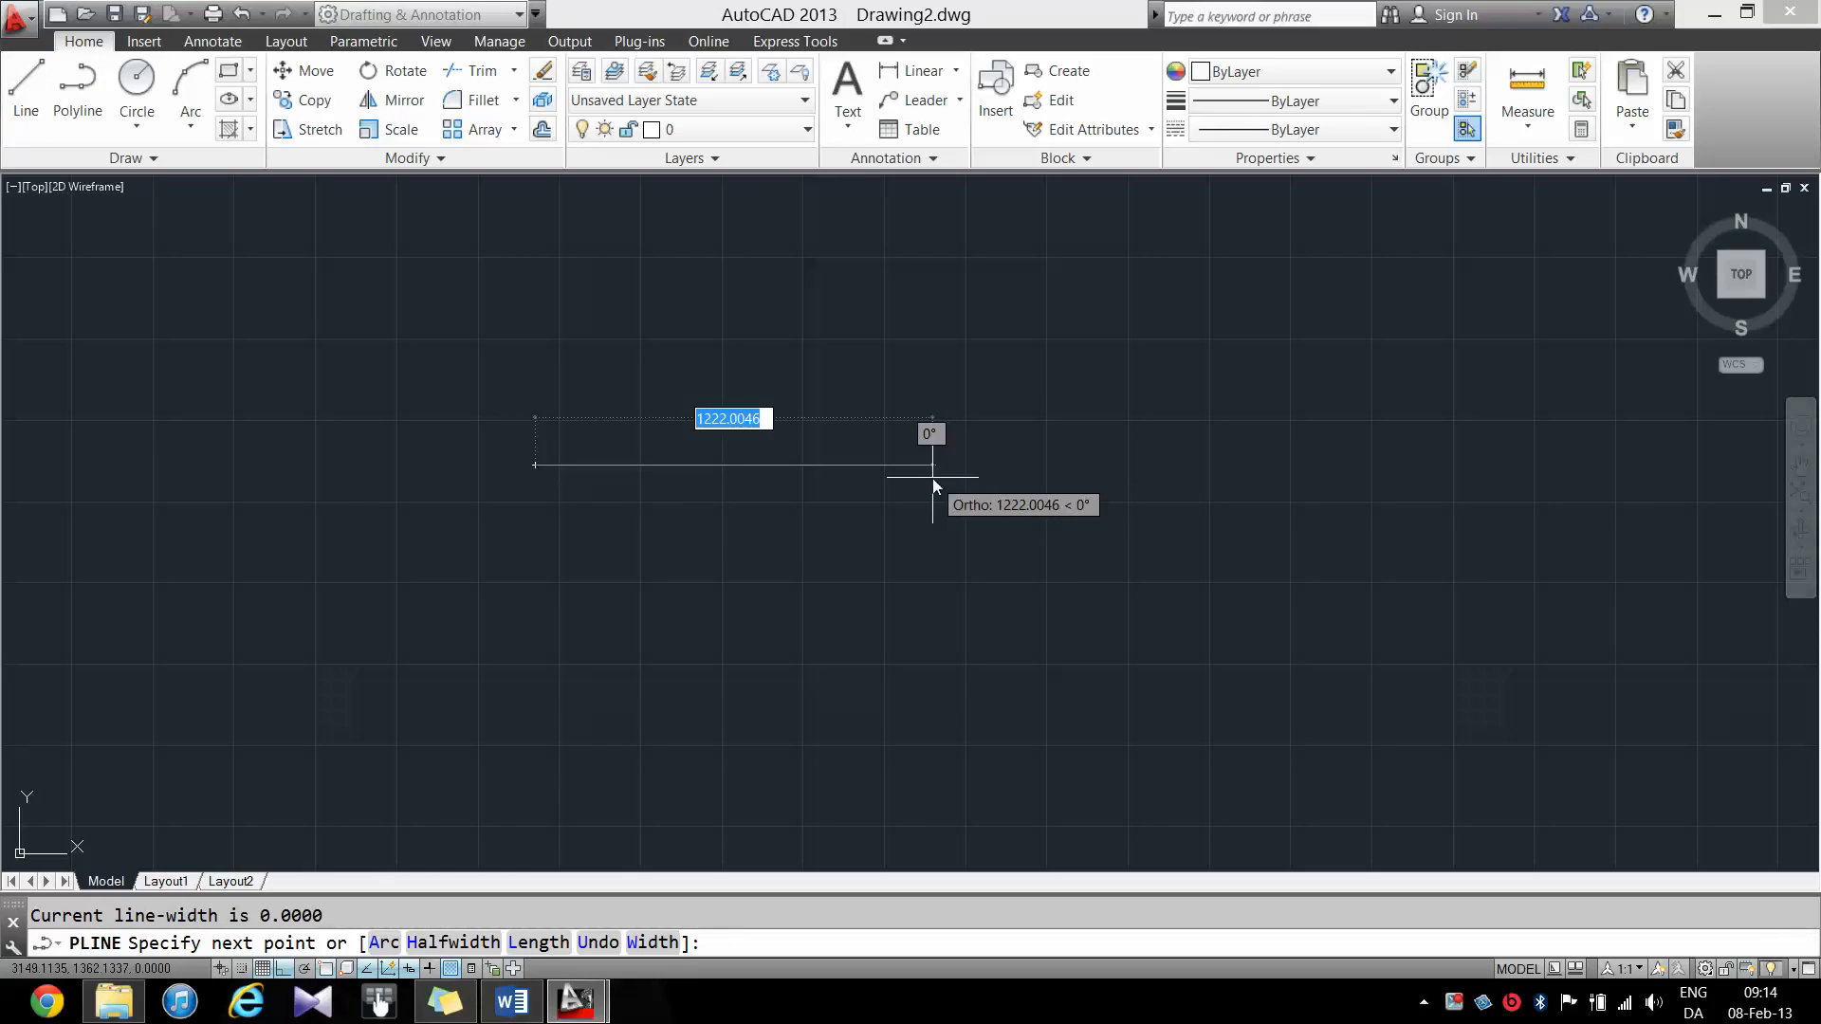
type("1000")
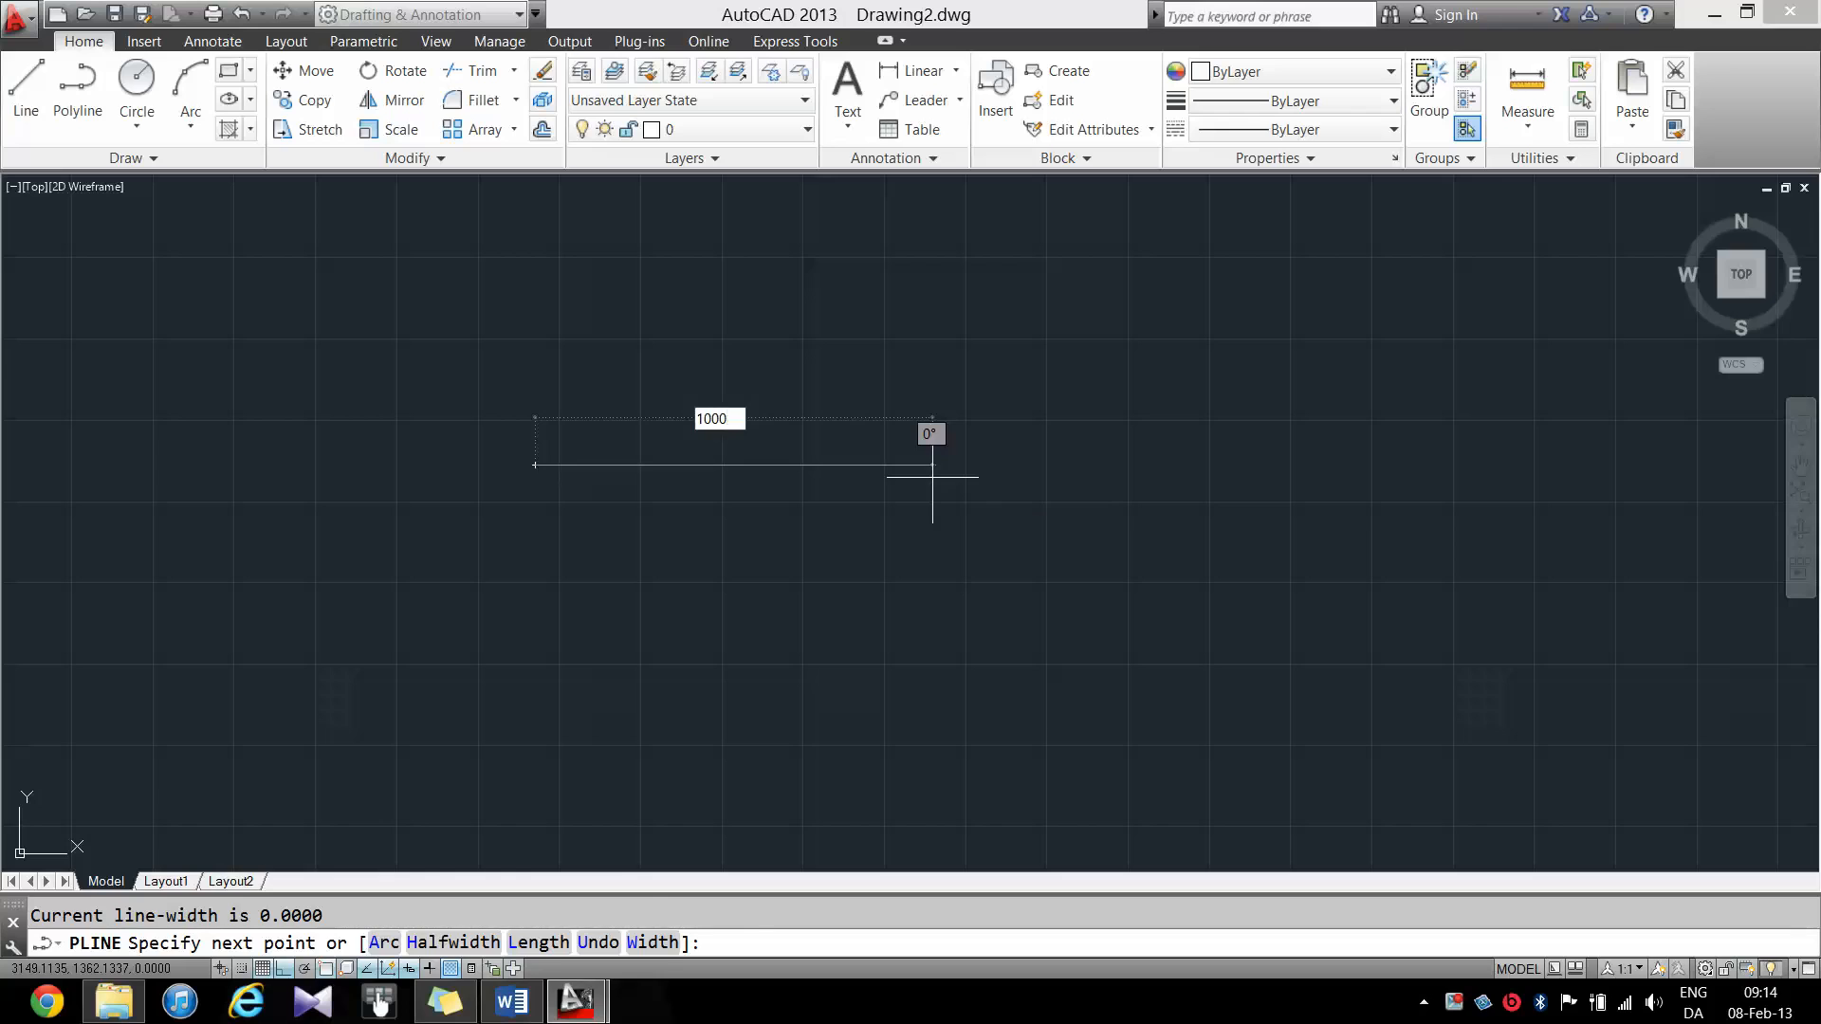
key("Return")
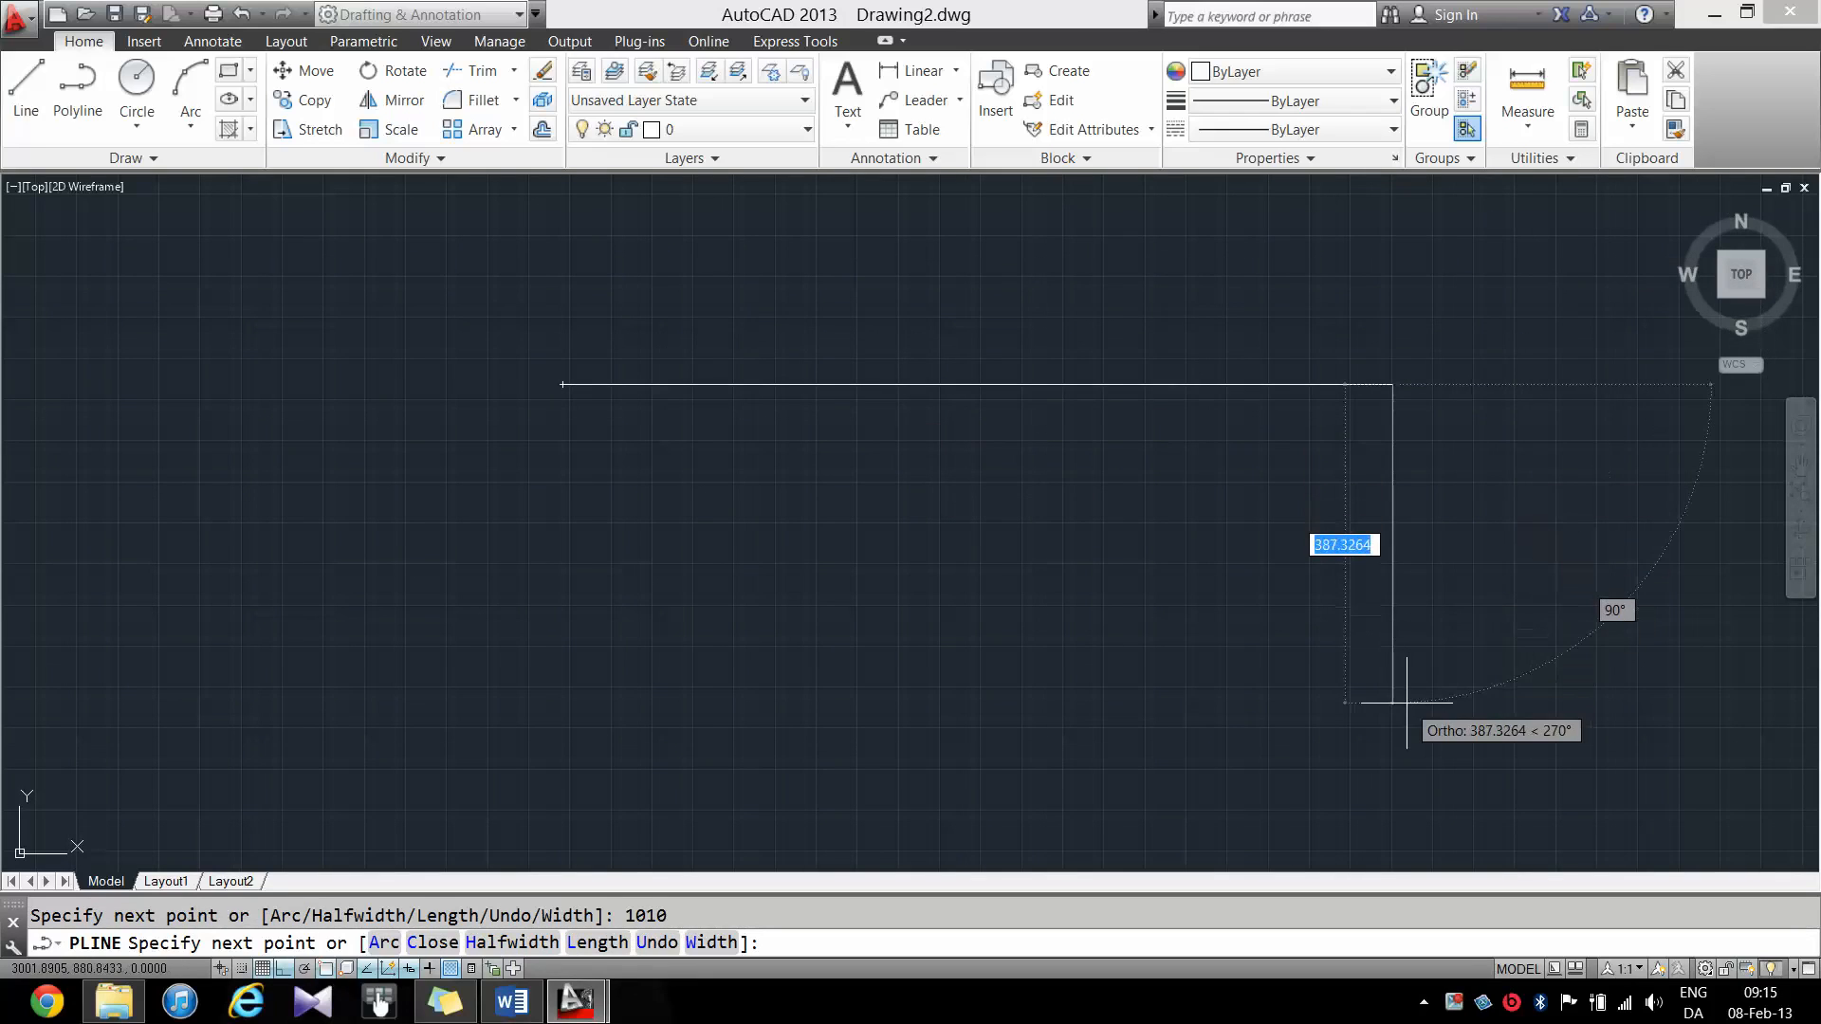
type("408")
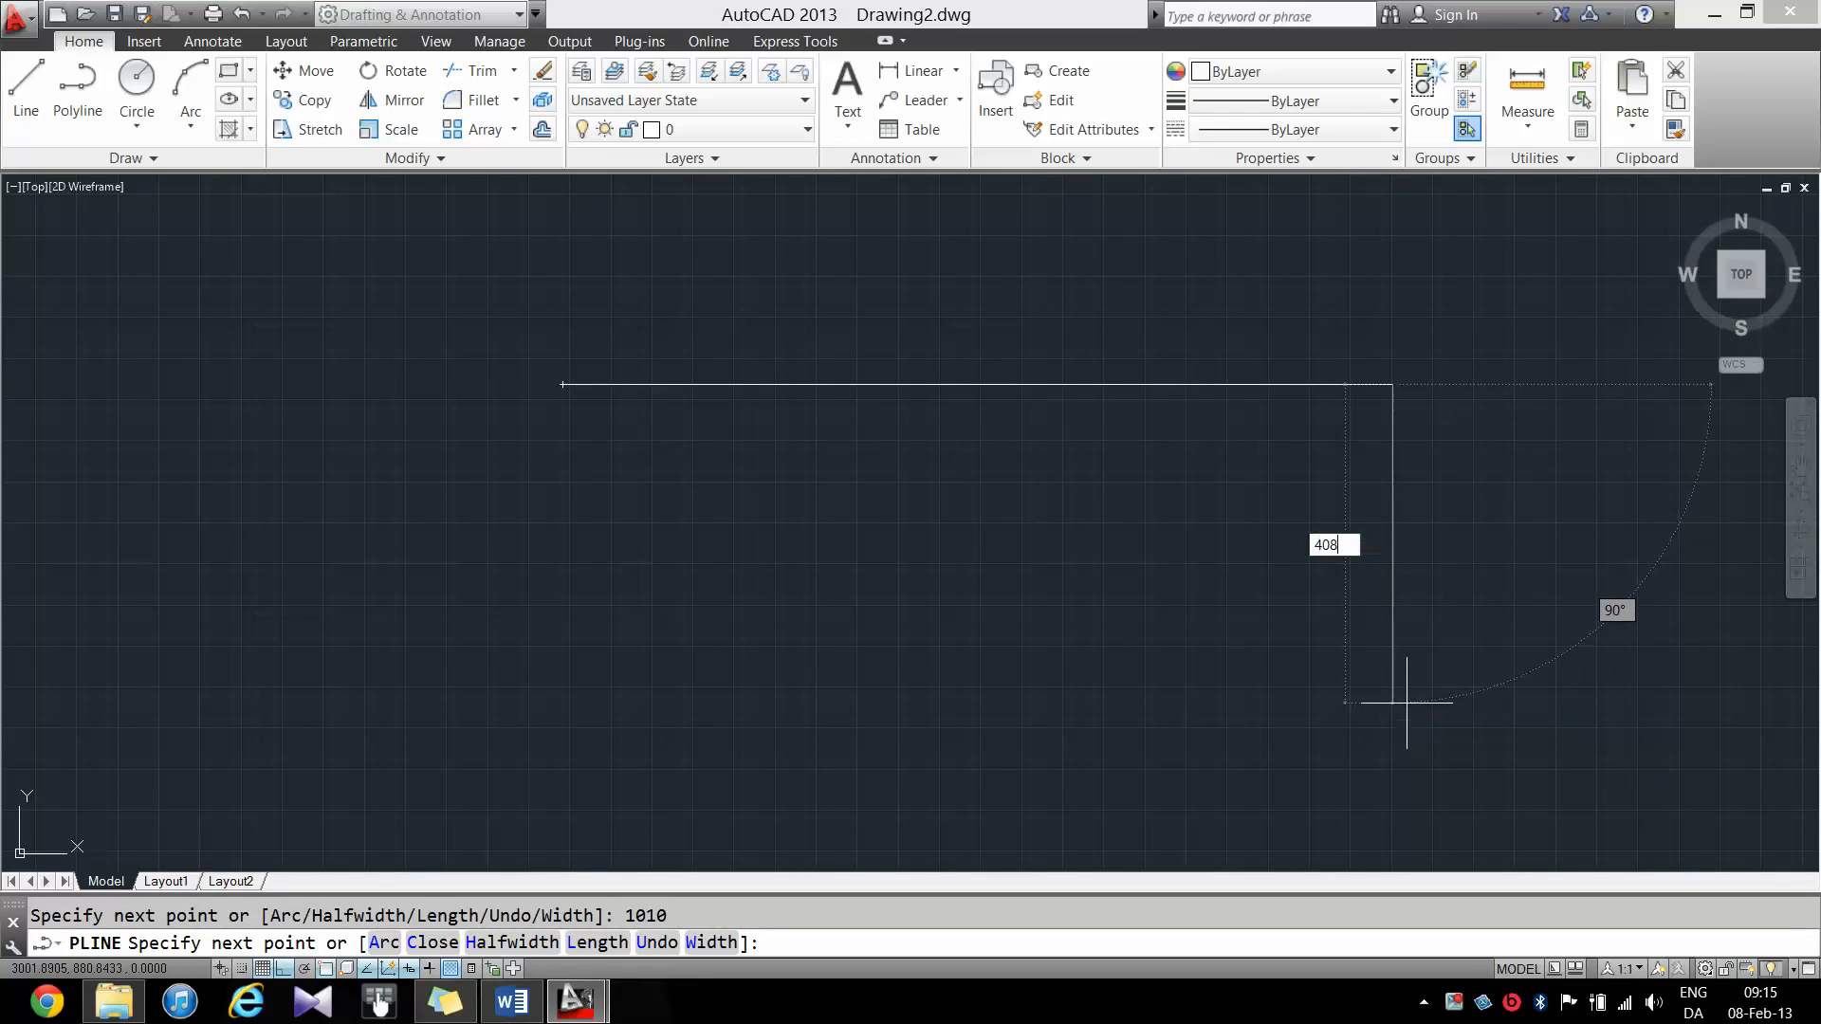
key("Return")
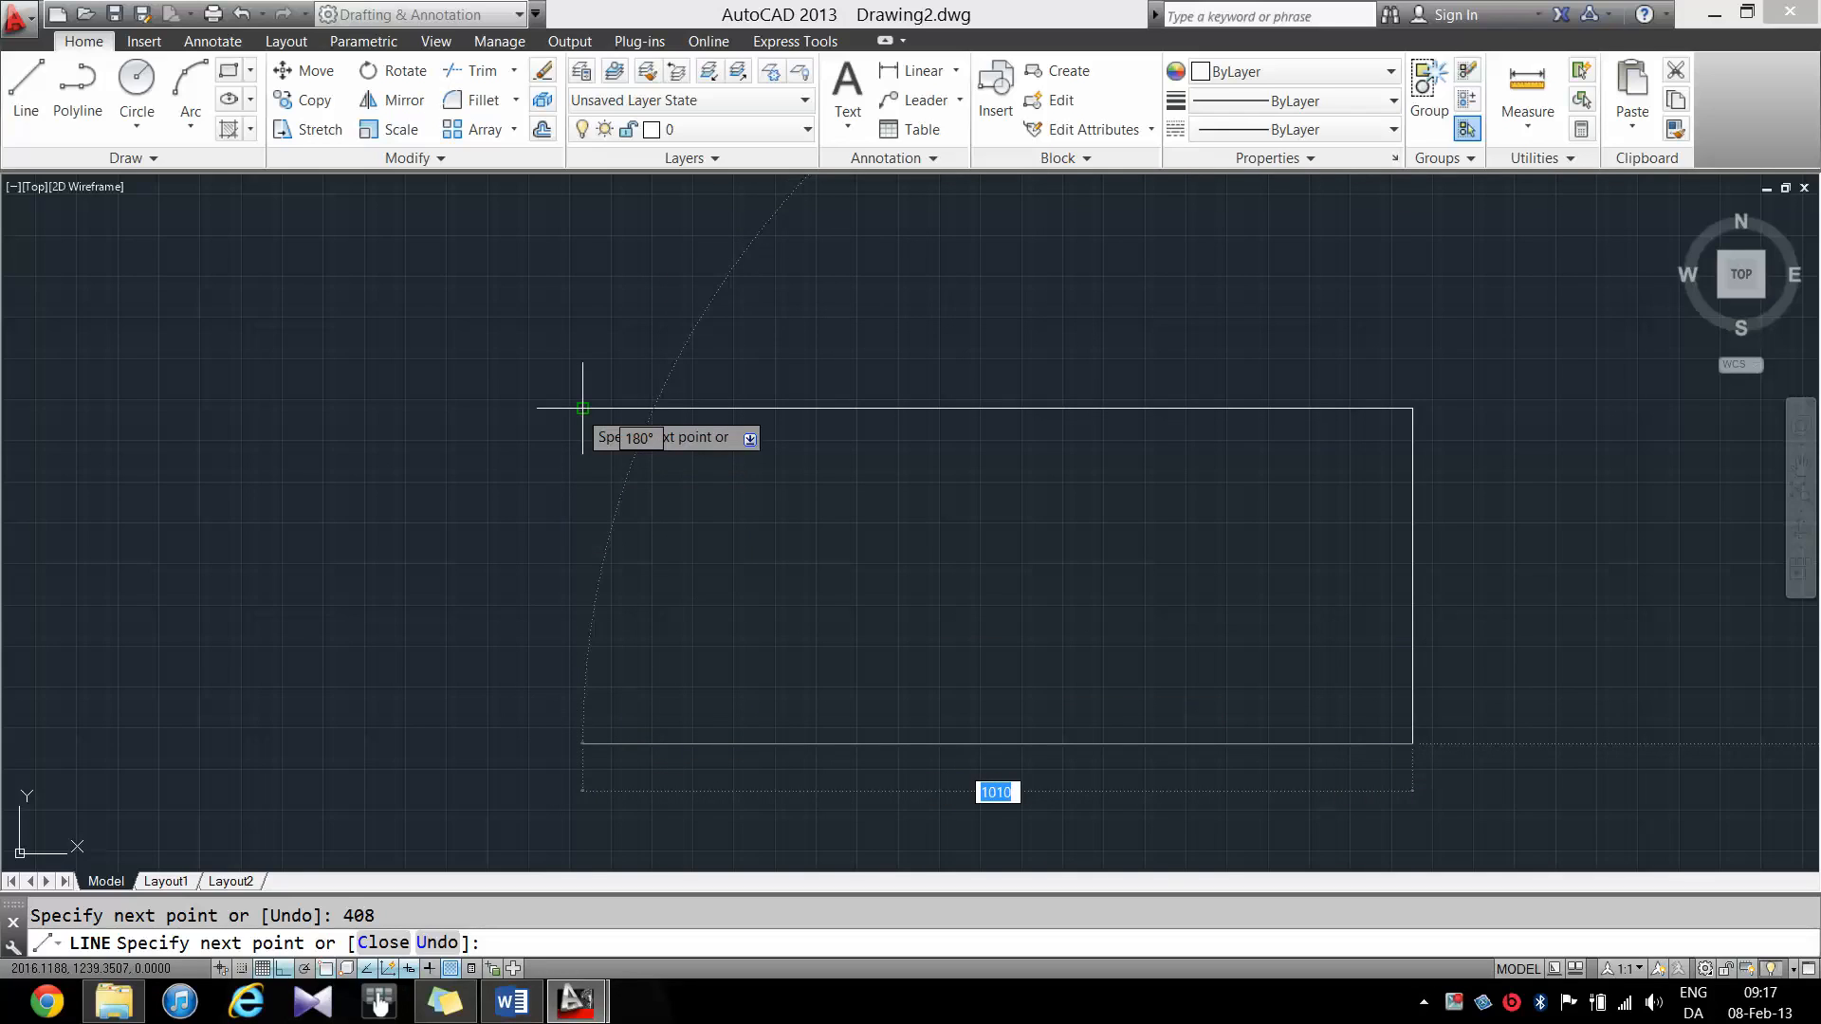
left_click(583, 742)
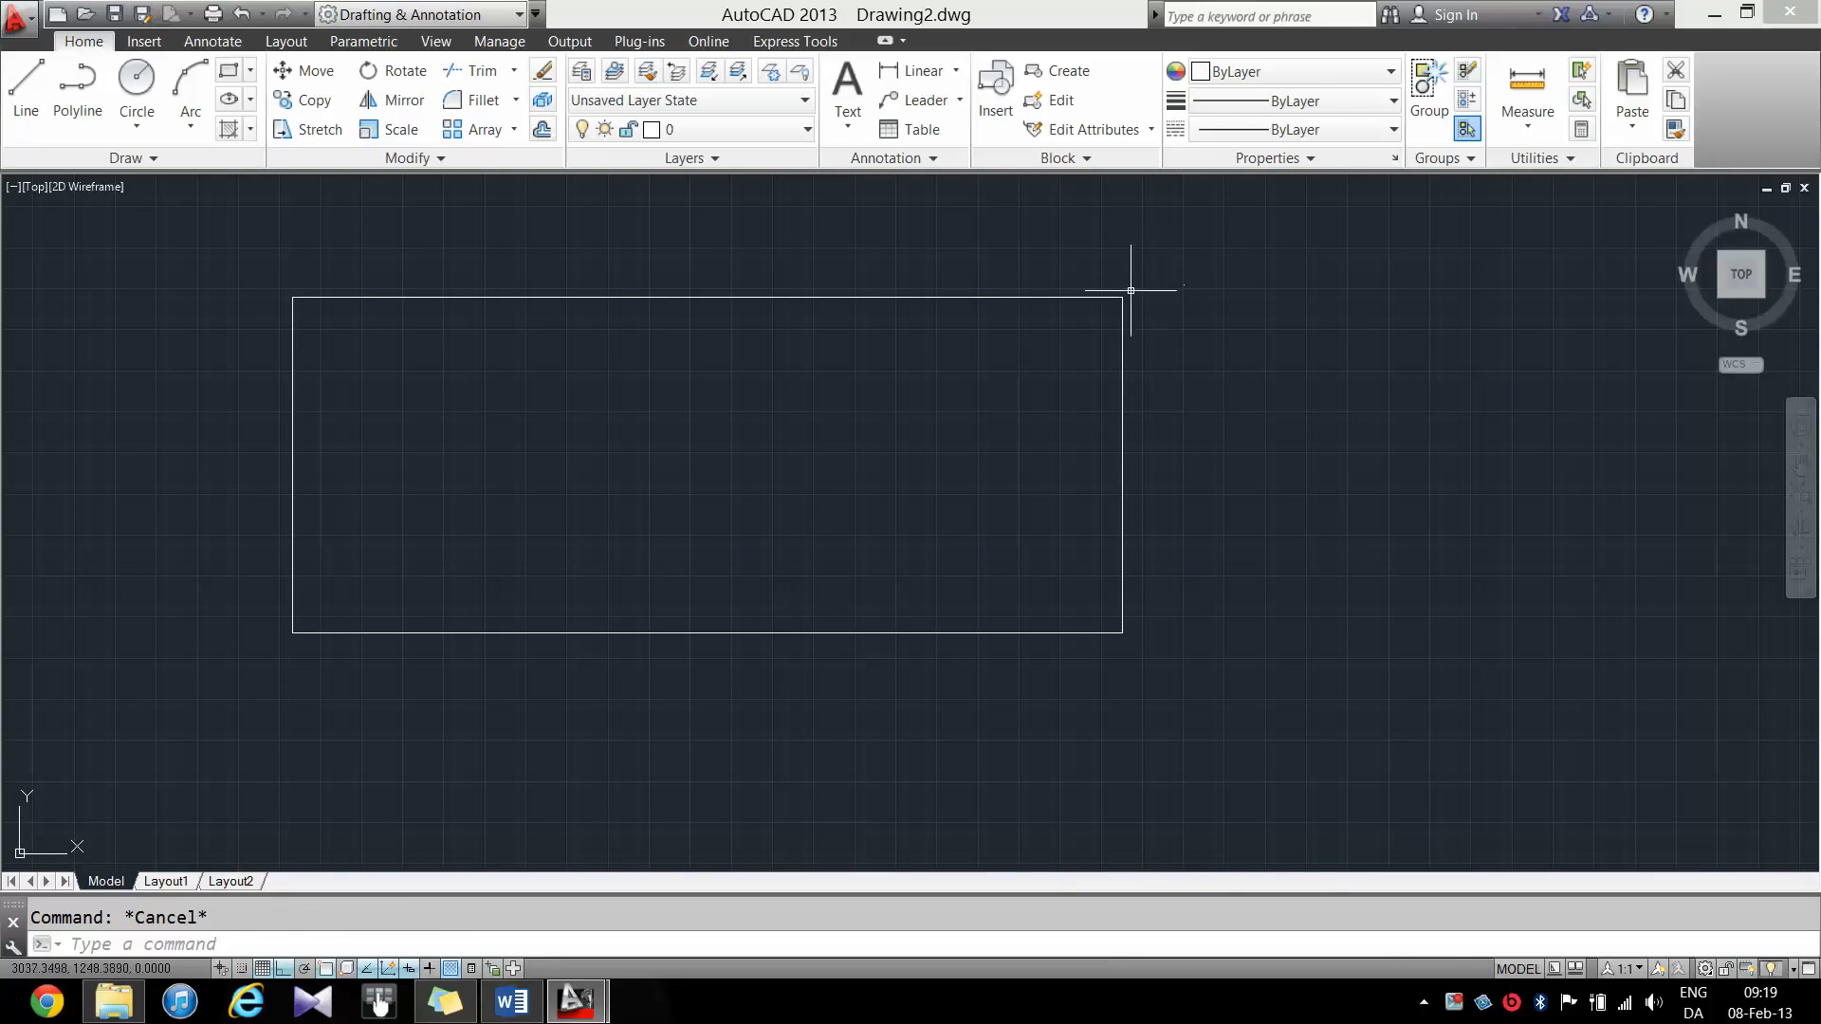
- Draw a polyline from the rectangle's upper-right corner 100 units down, continuing horizontally across to the opposite edge
mouse_move(1124, 296)
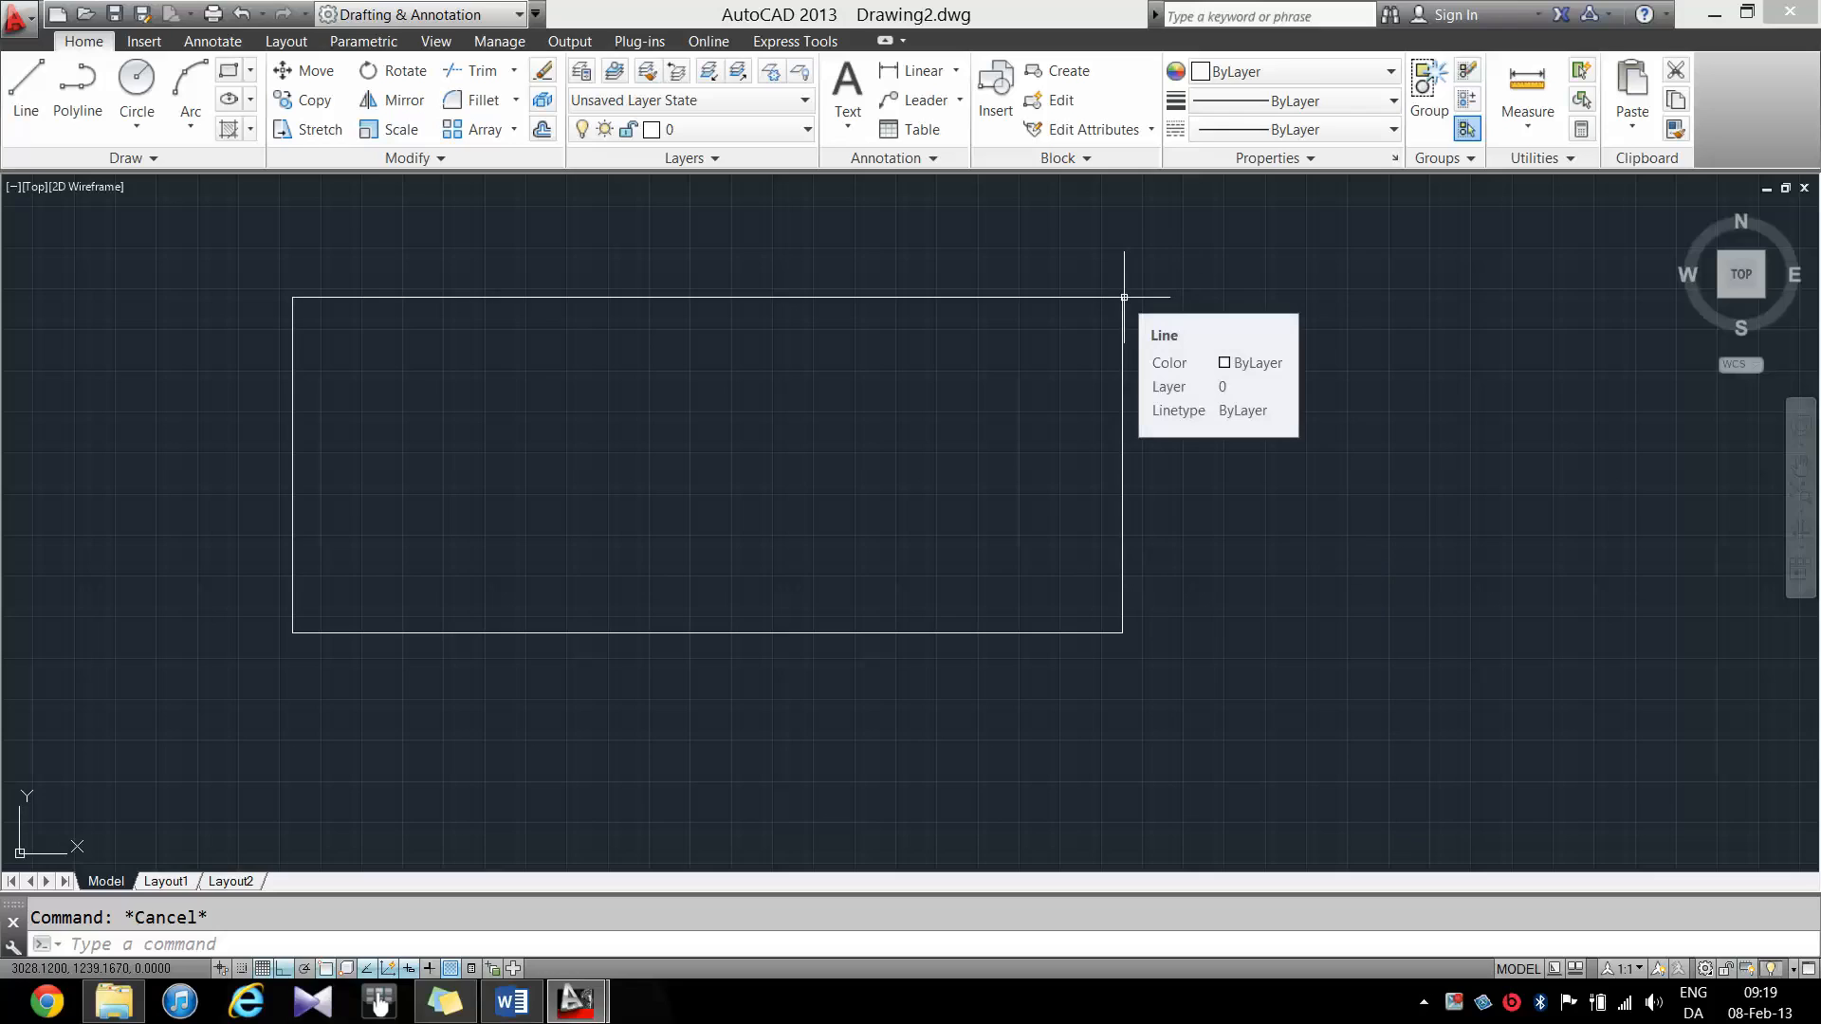
type("pl")
key("Return")
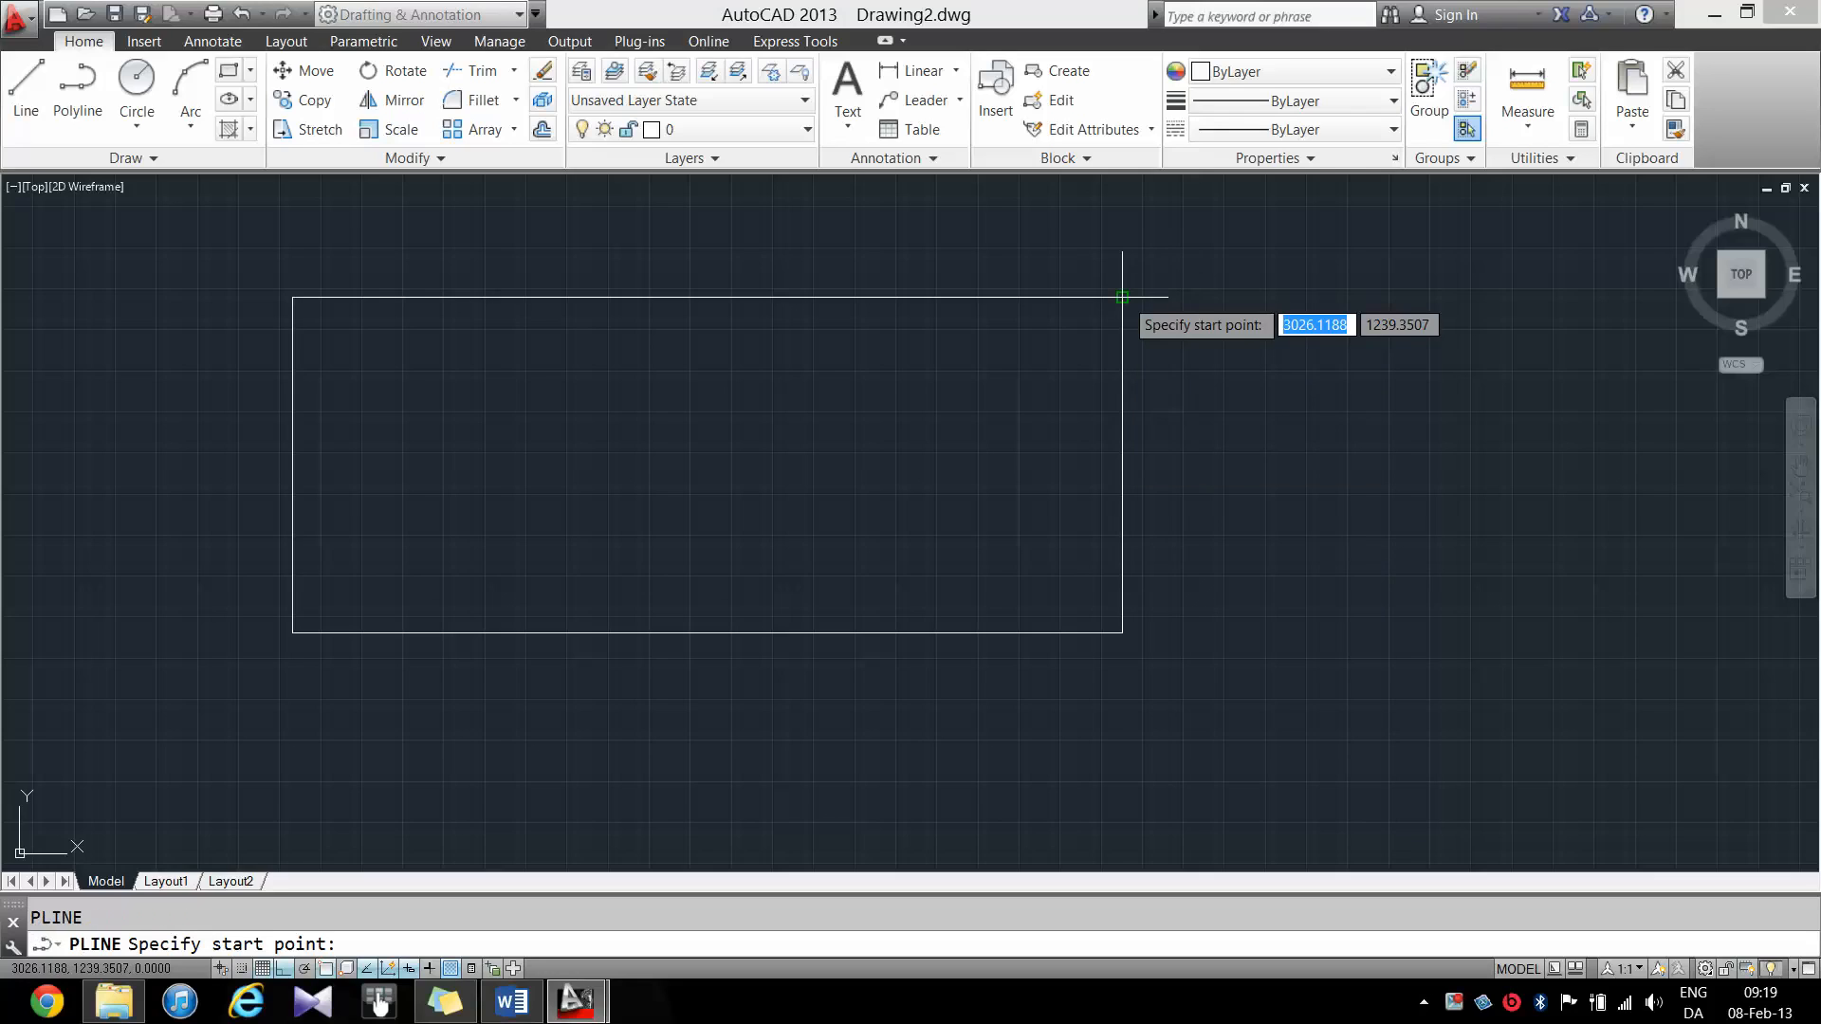
left_click(1122, 297)
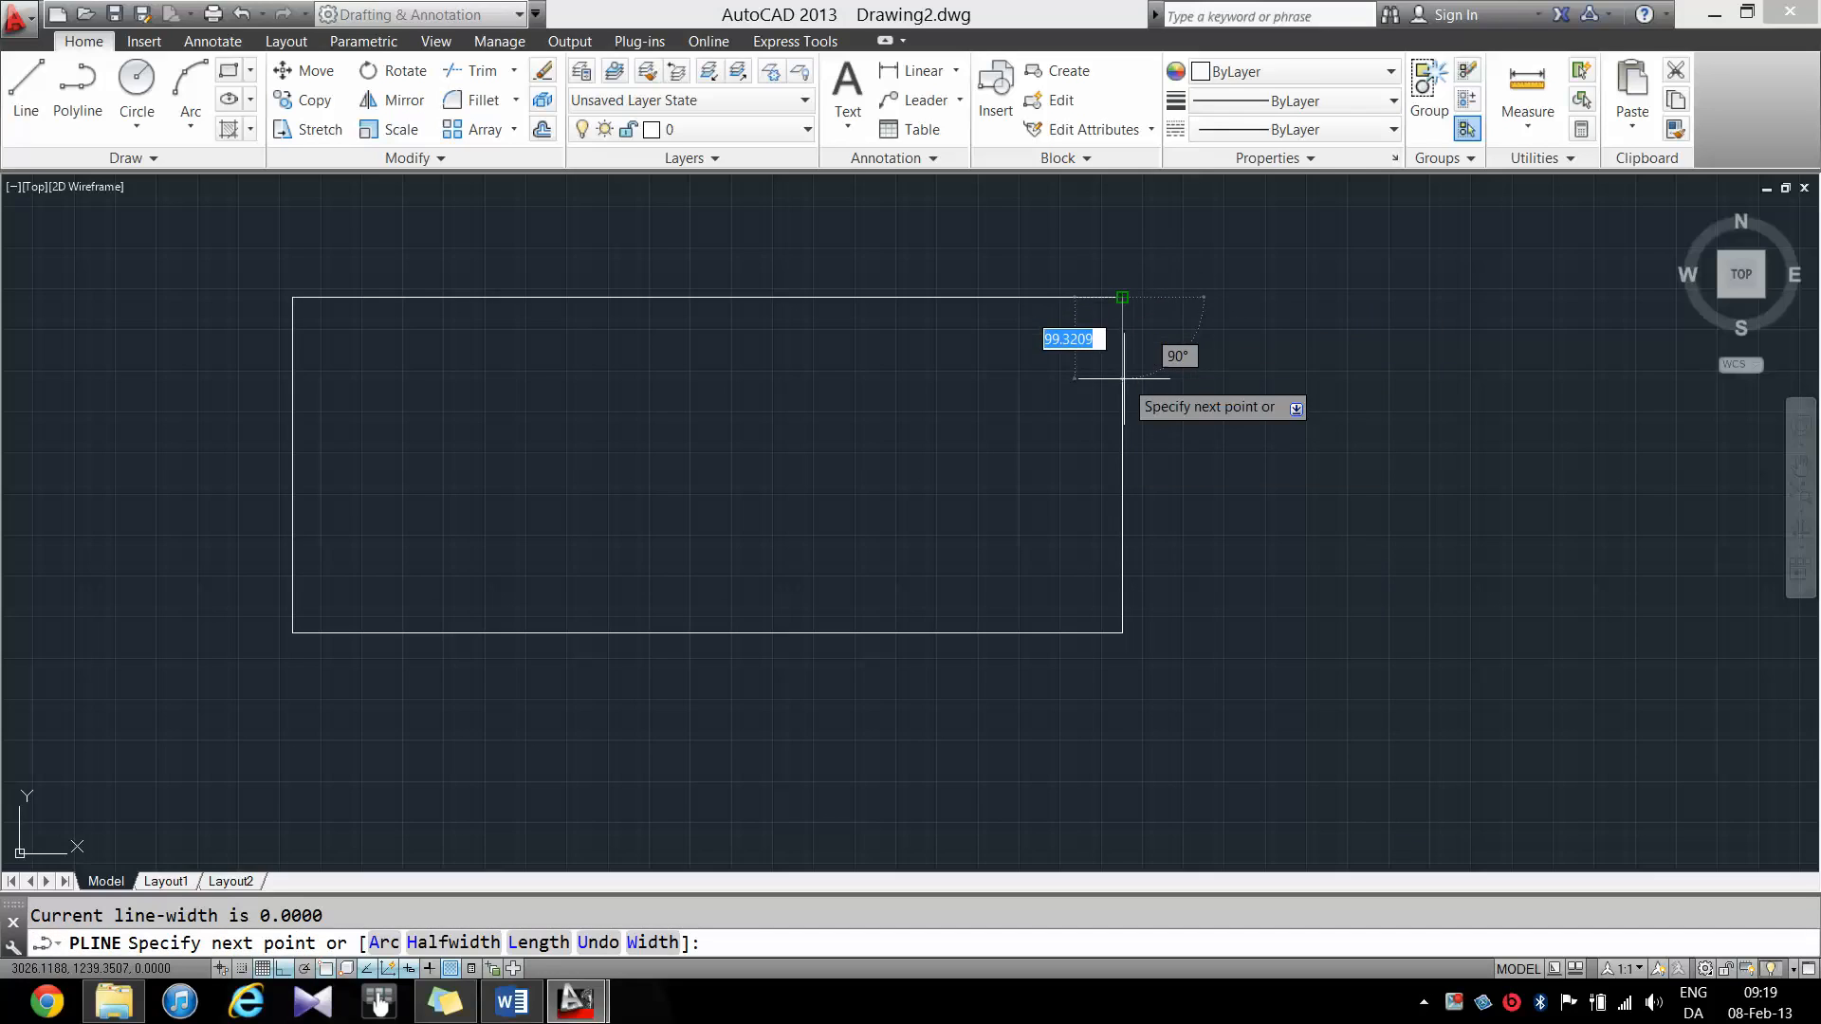
type("100")
key("Return")
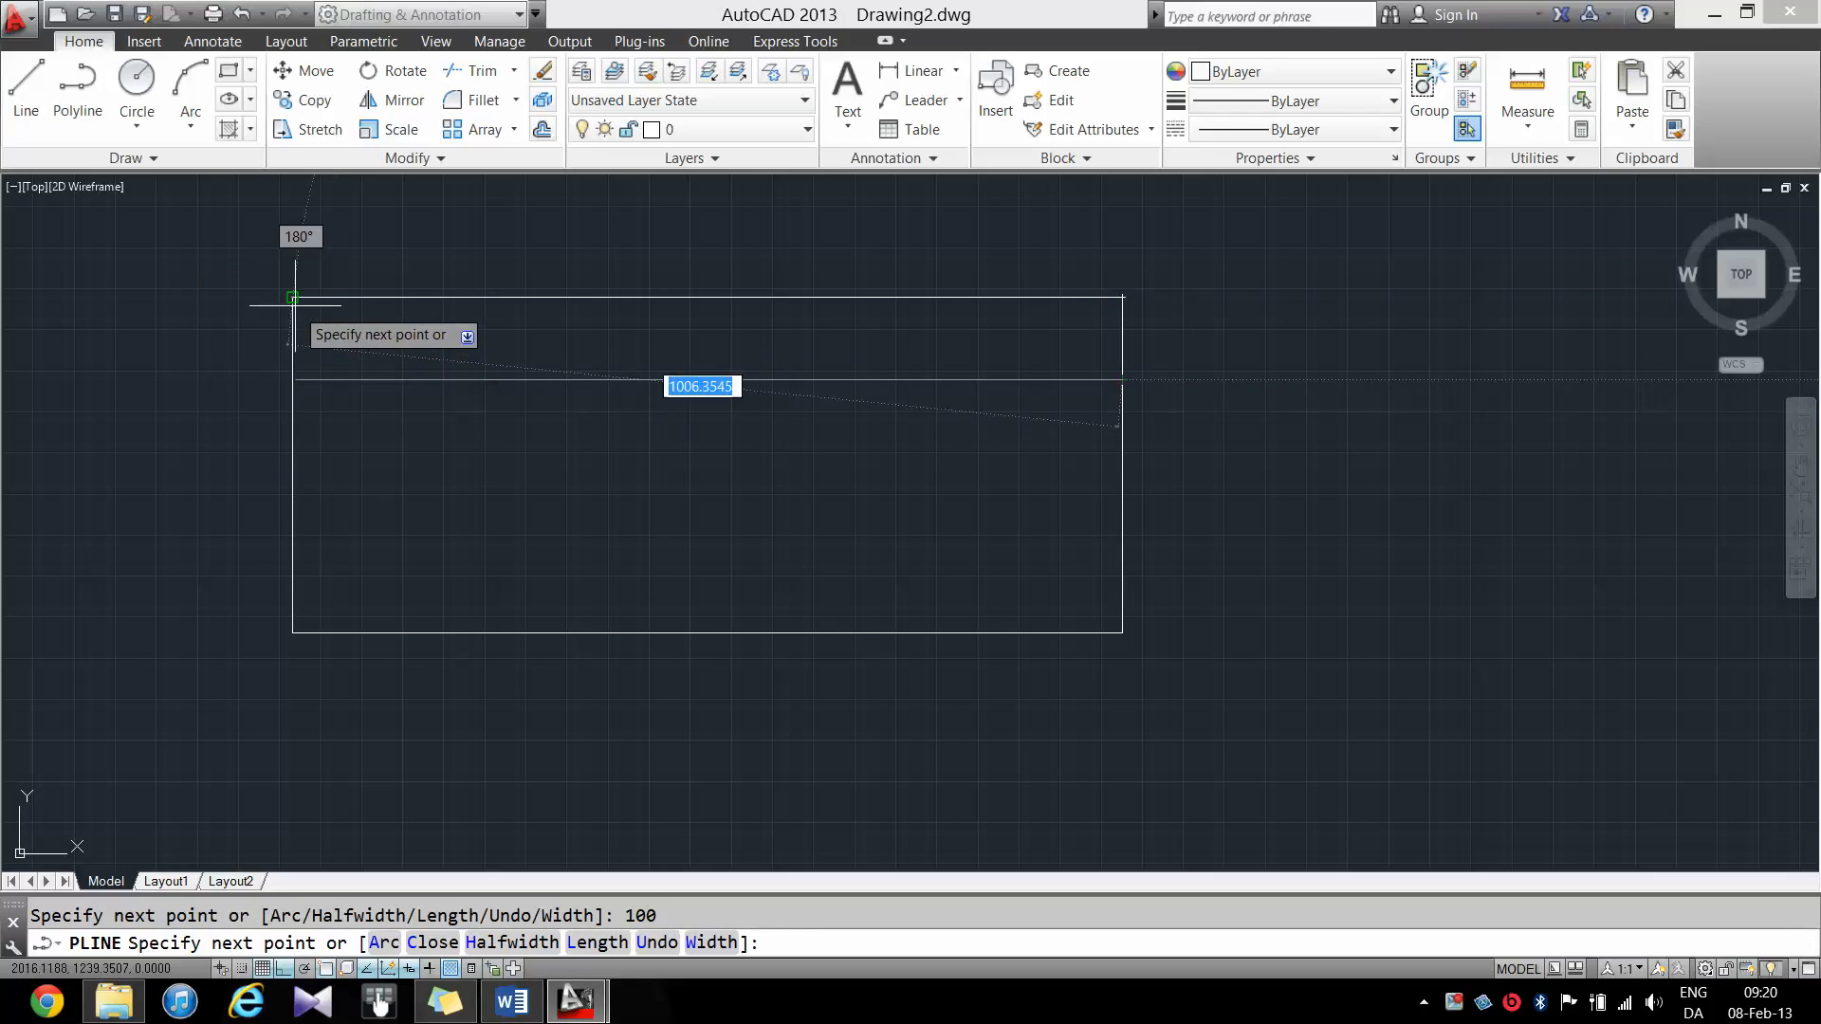
left_click(293, 380)
key("Return")
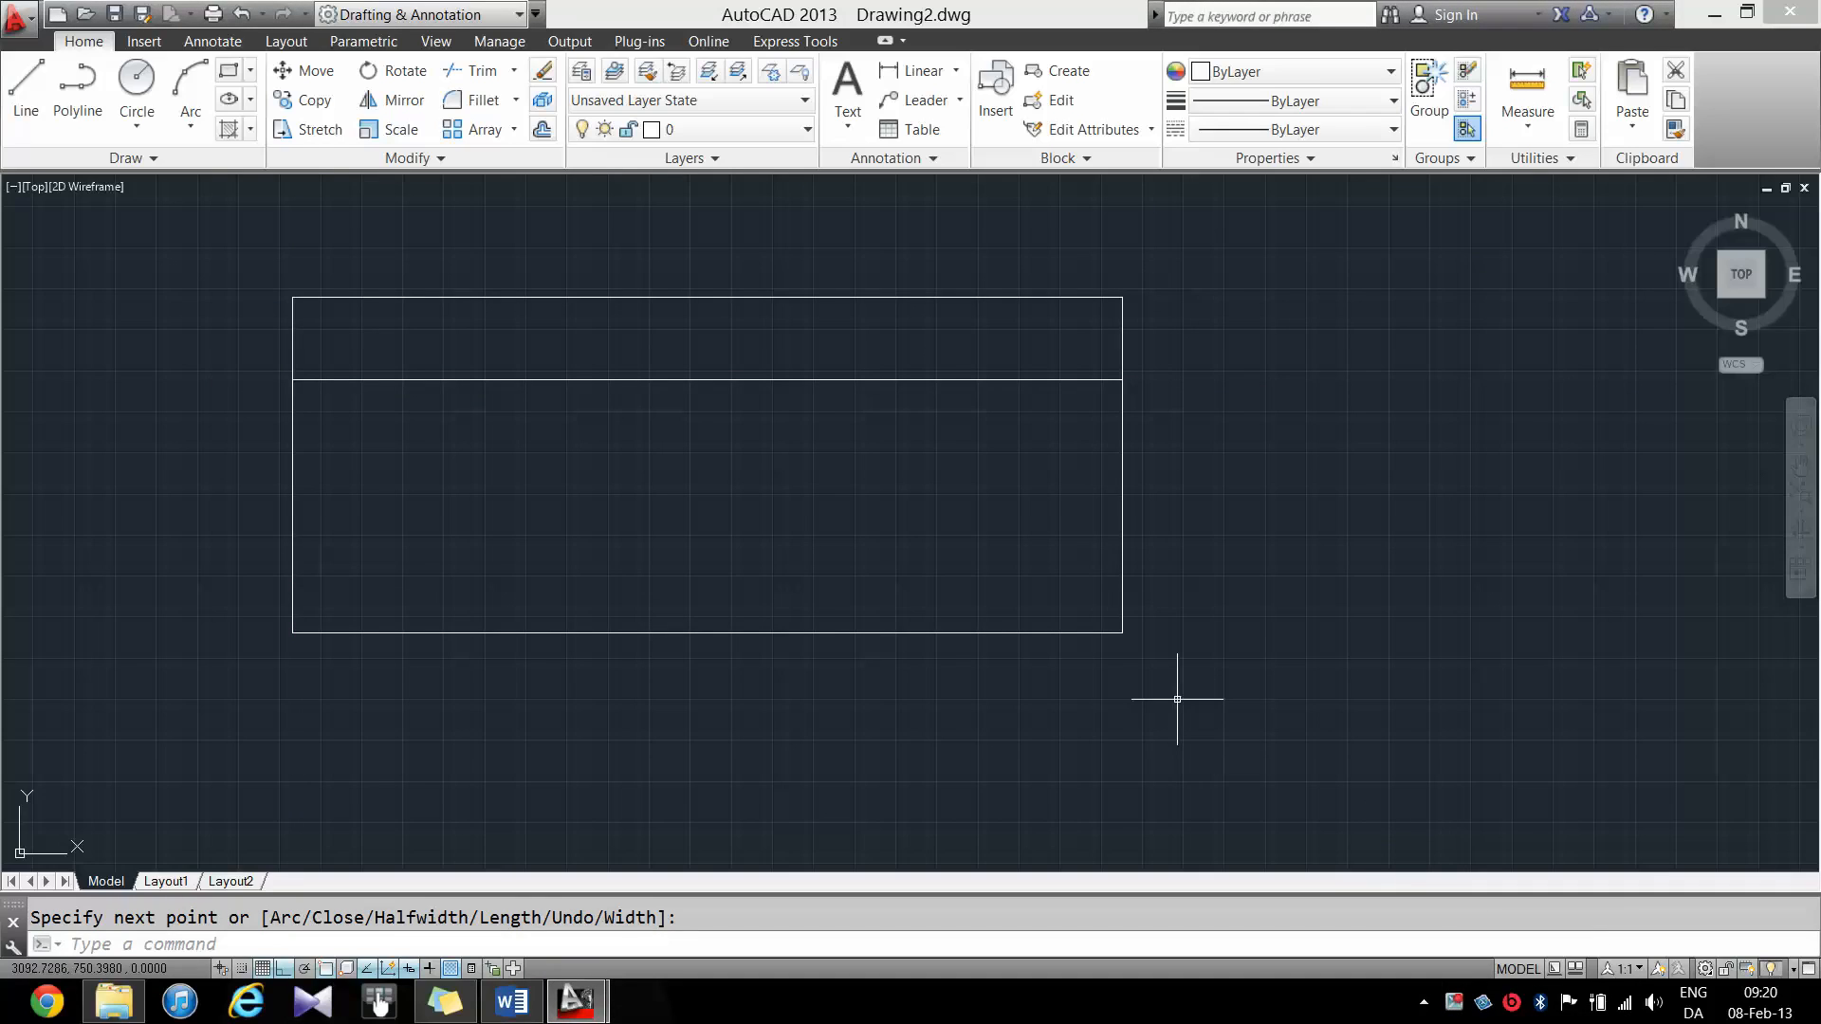
- Draw a polyline from the rectangle's lower-right corner 108 units up, continuing horizontally across to the opposite edge
key("Return")
left_click(1122, 632)
type("108")
key("Return")
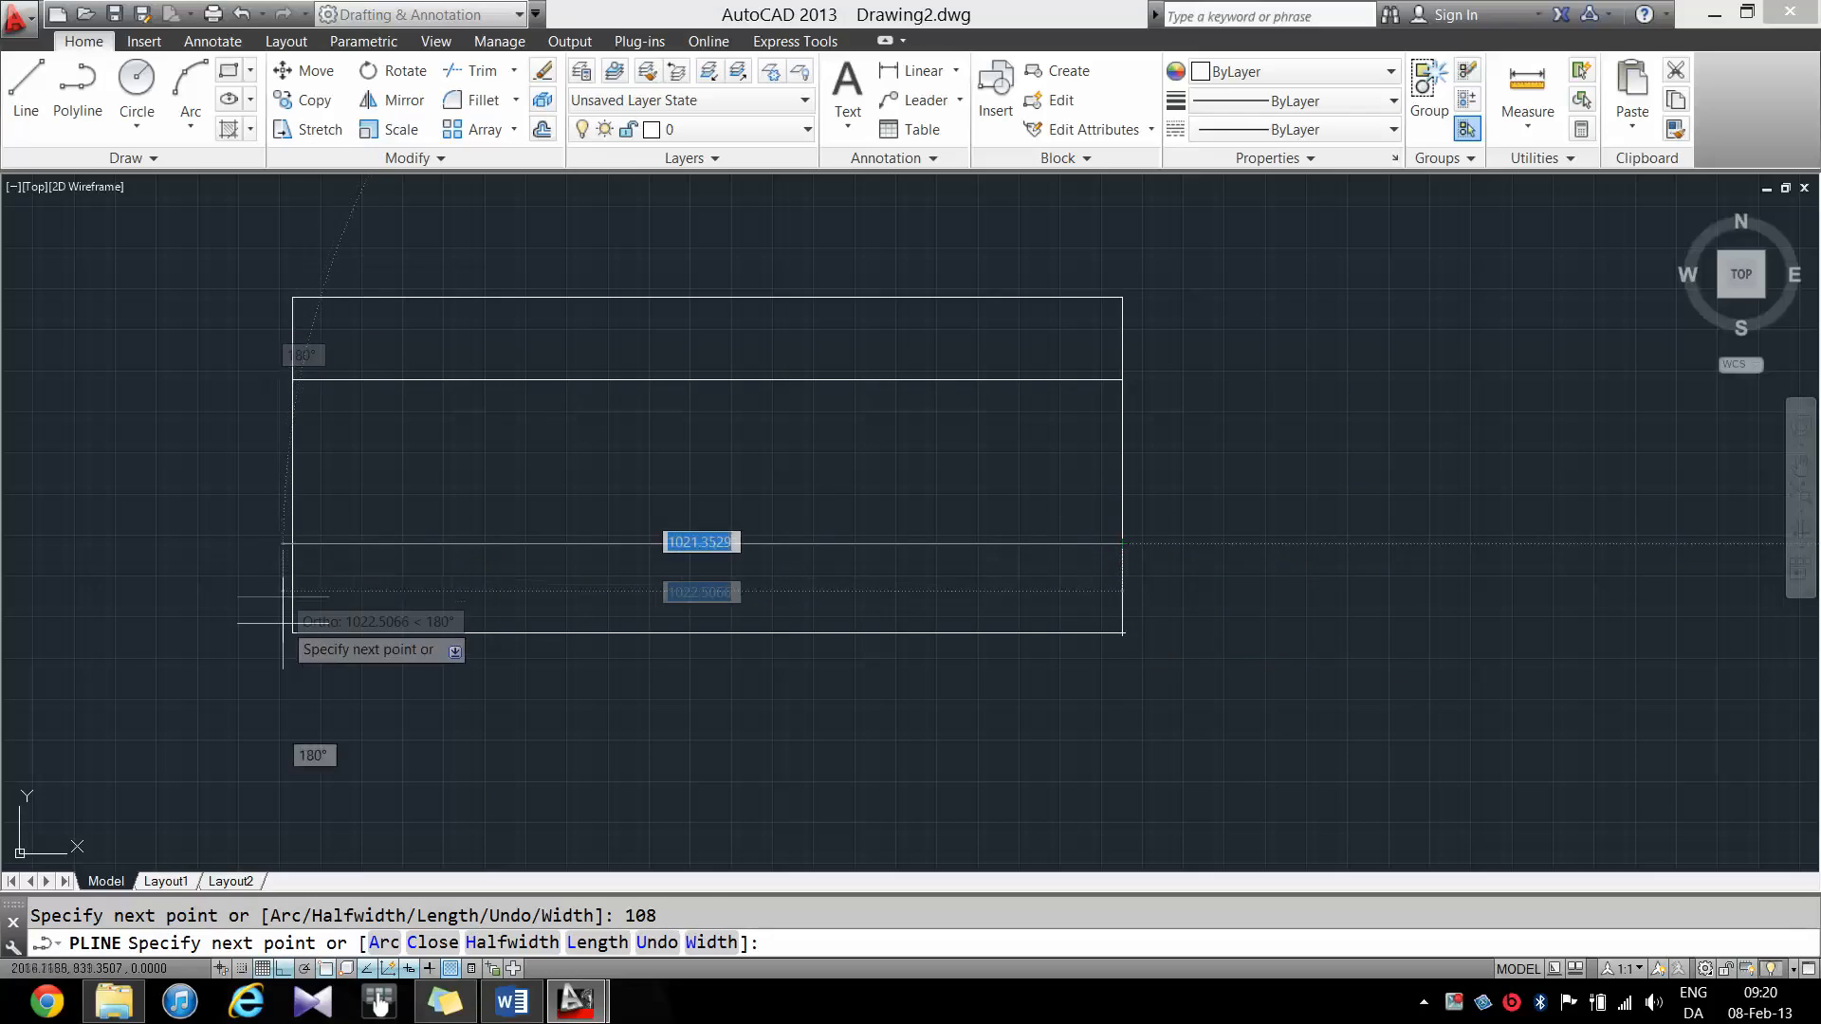
left_click(292, 543)
key("Return")
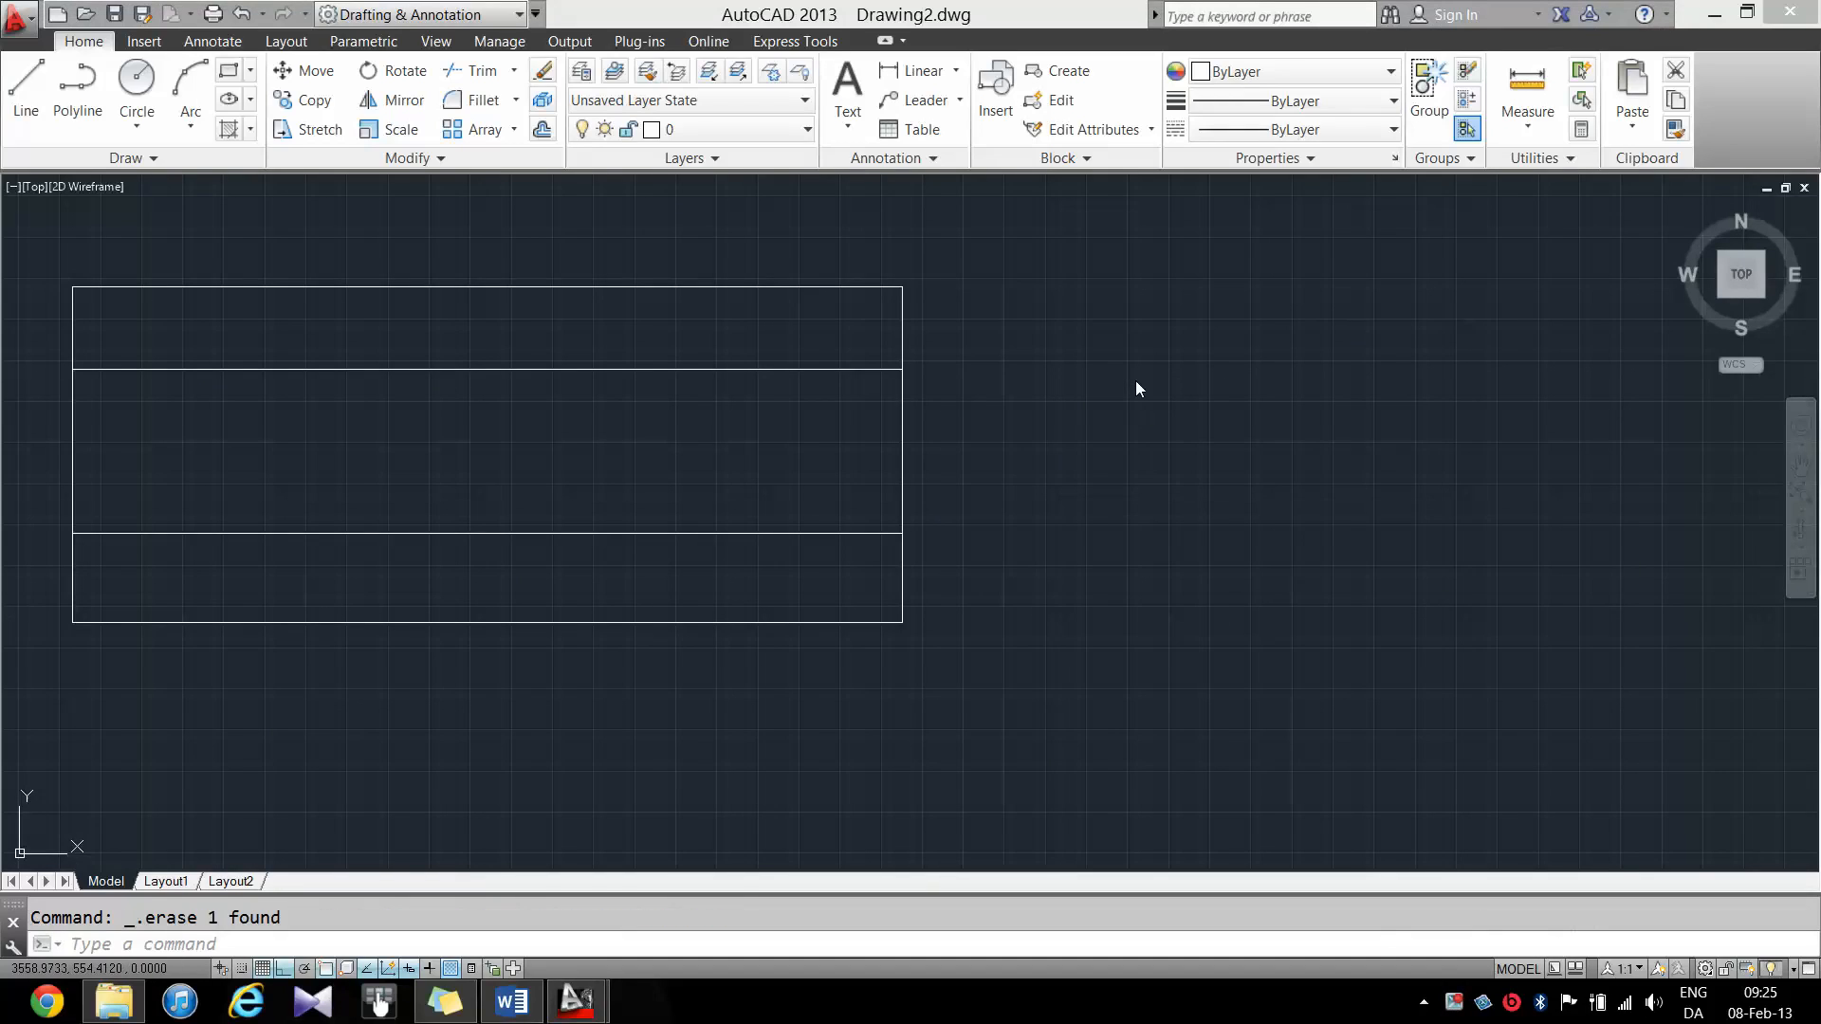
- Draw a closed 100 by 100 square with a polyline in the empty area to the right of the rectangle
type("pl")
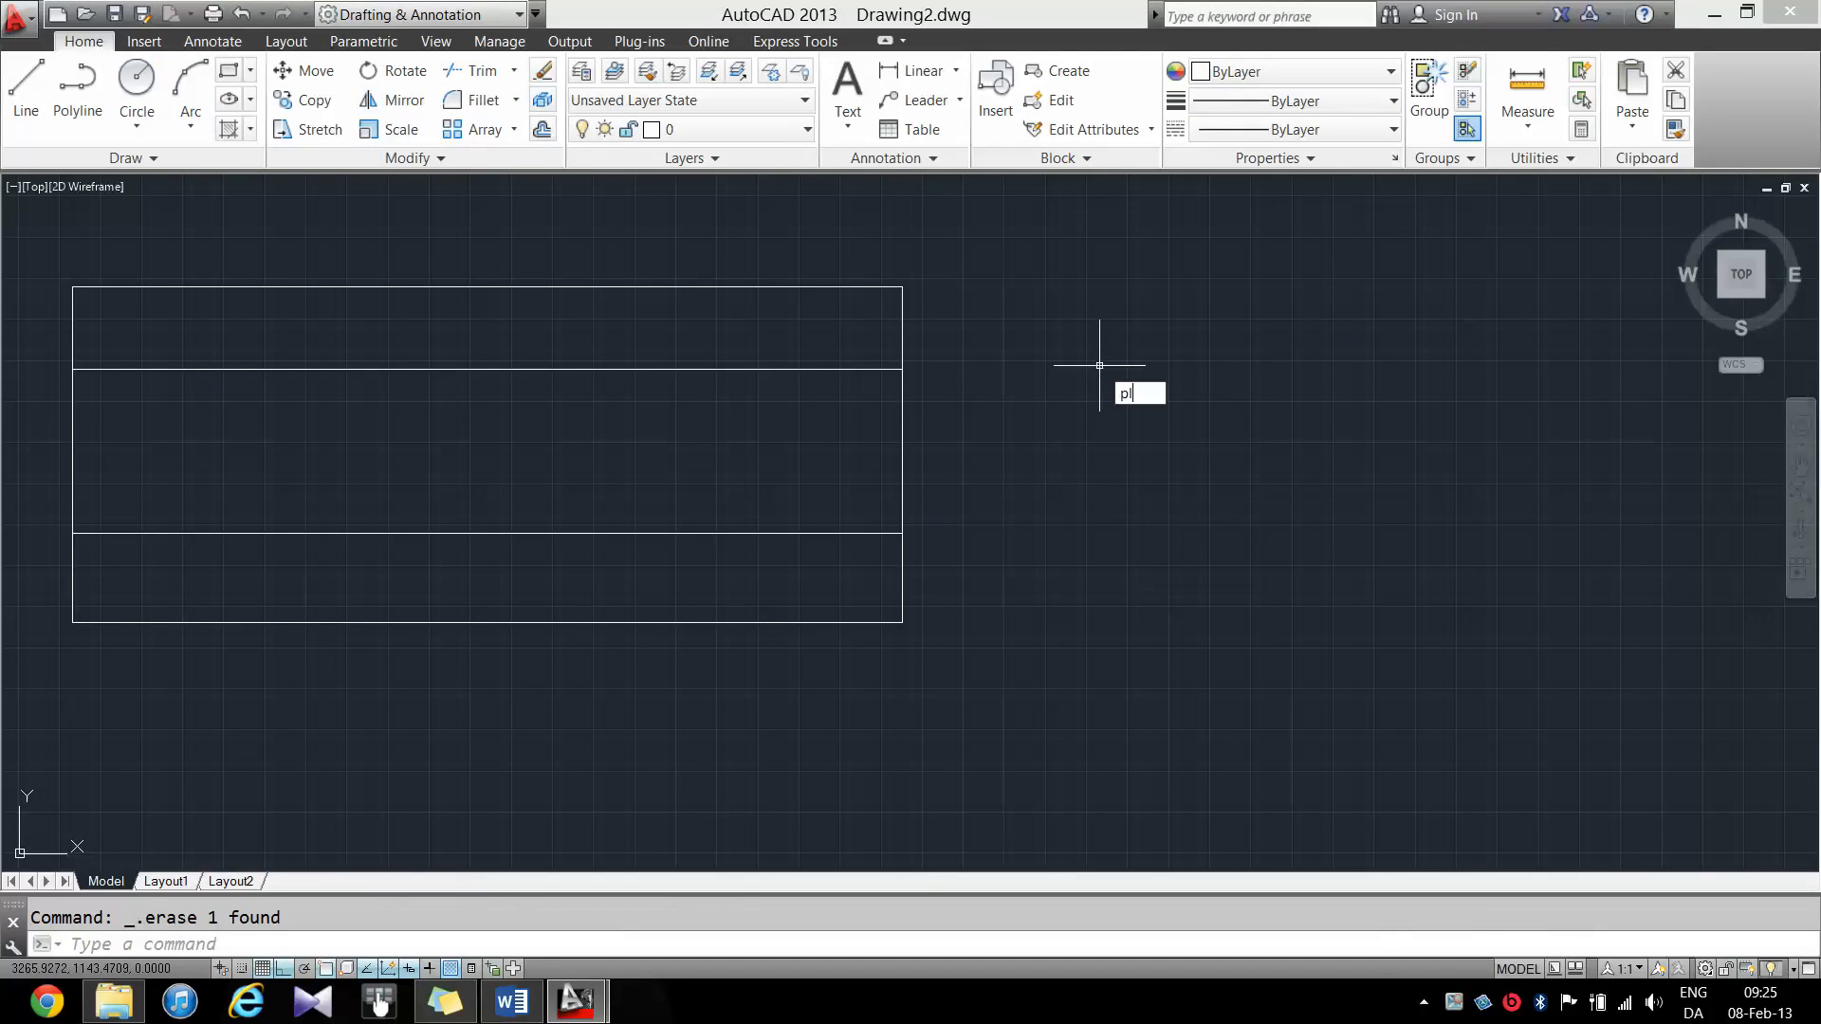
key("Return")
left_click(1116, 373)
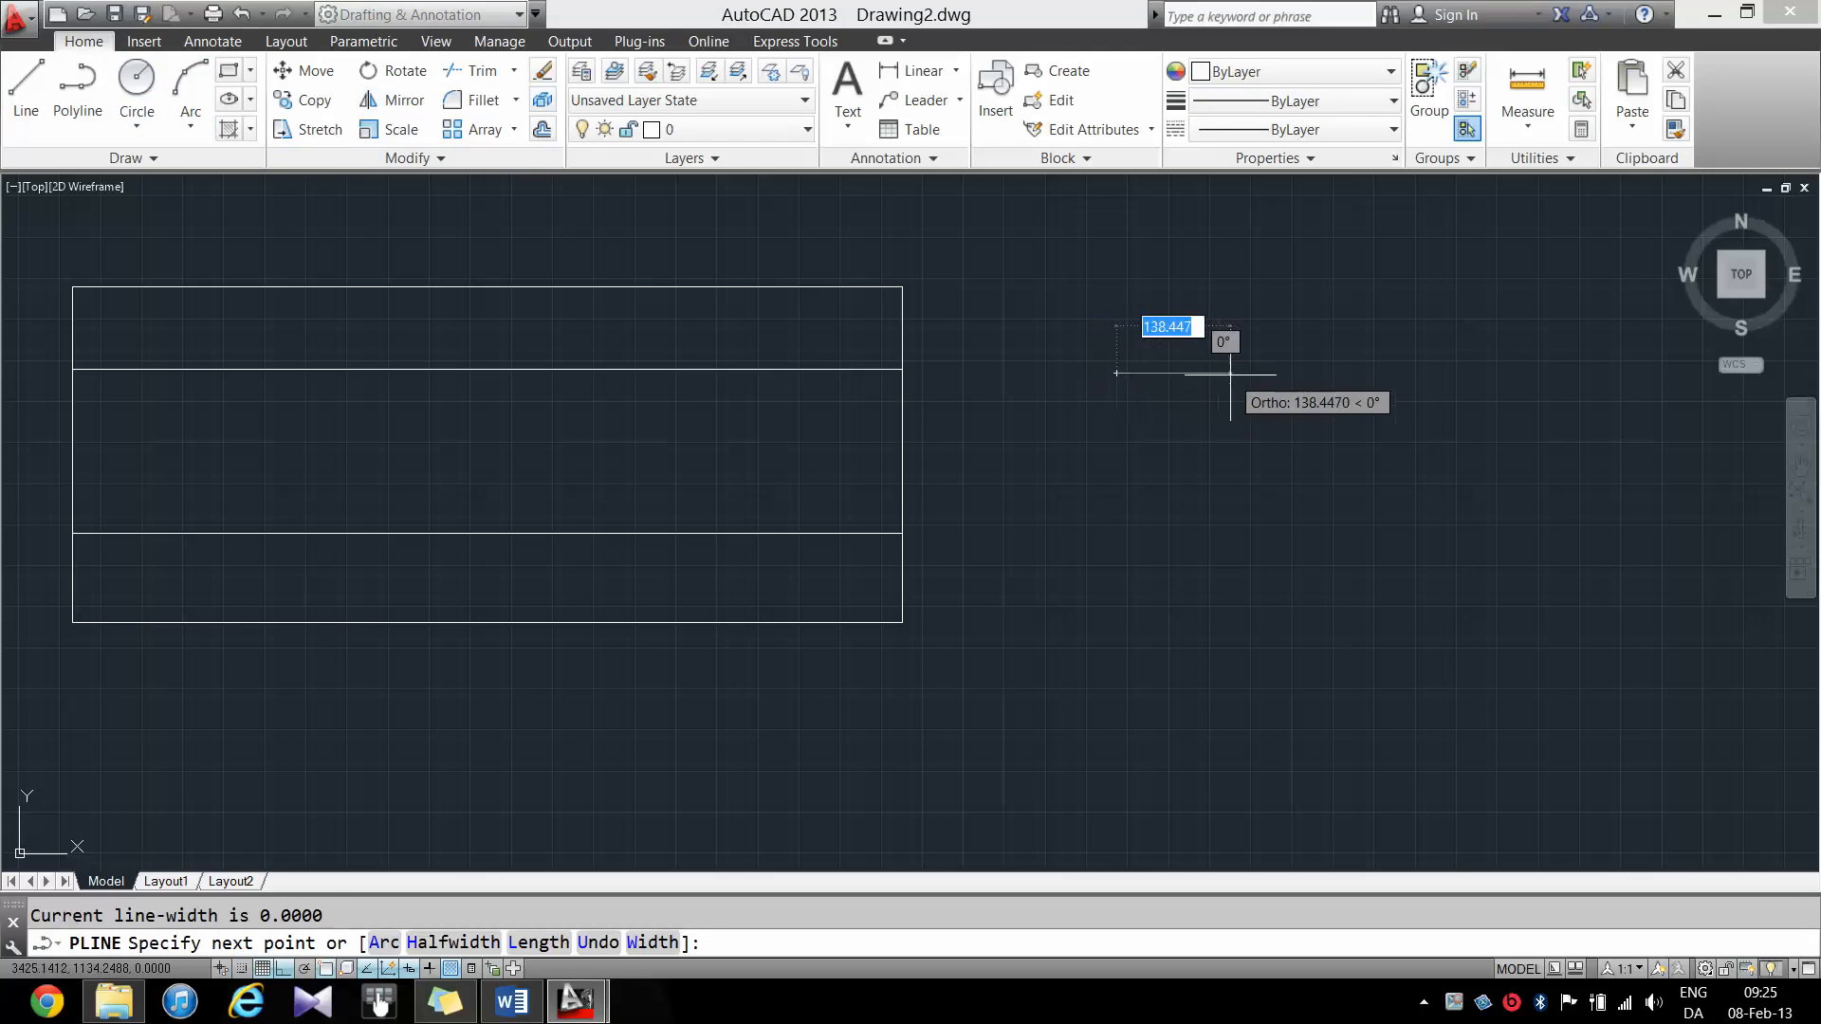
type("100")
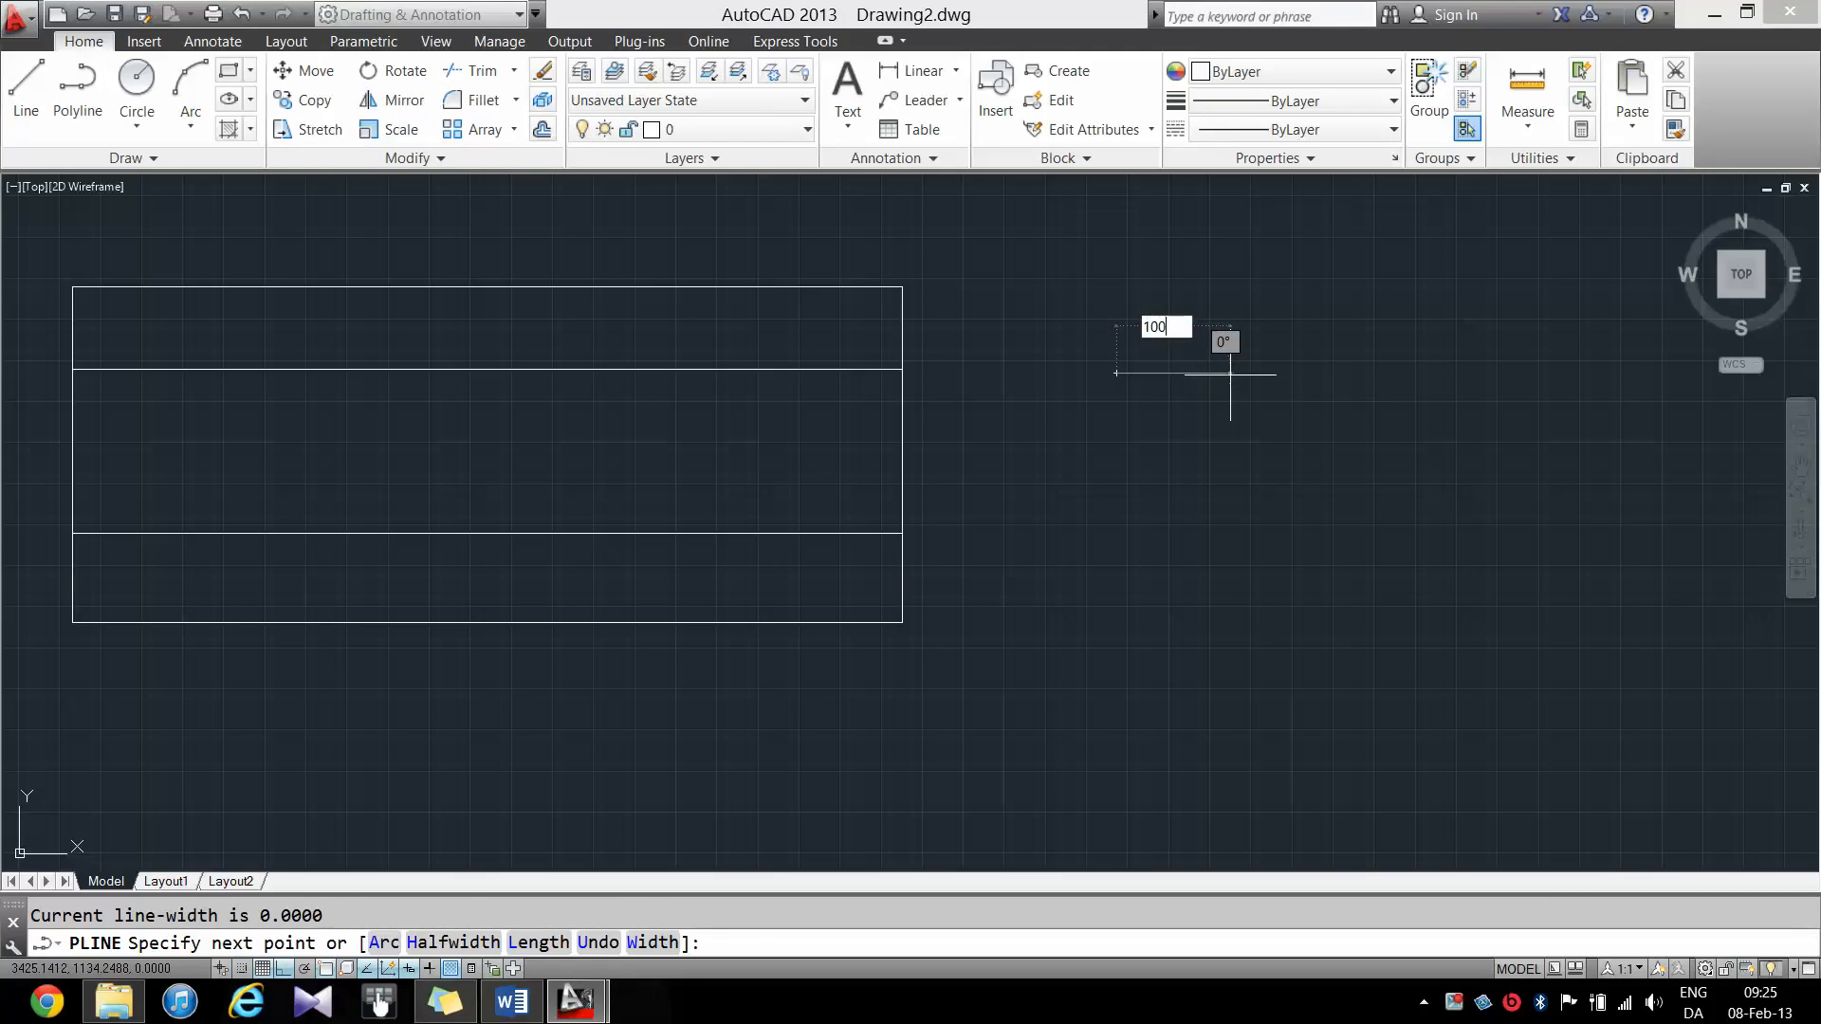
key("Return")
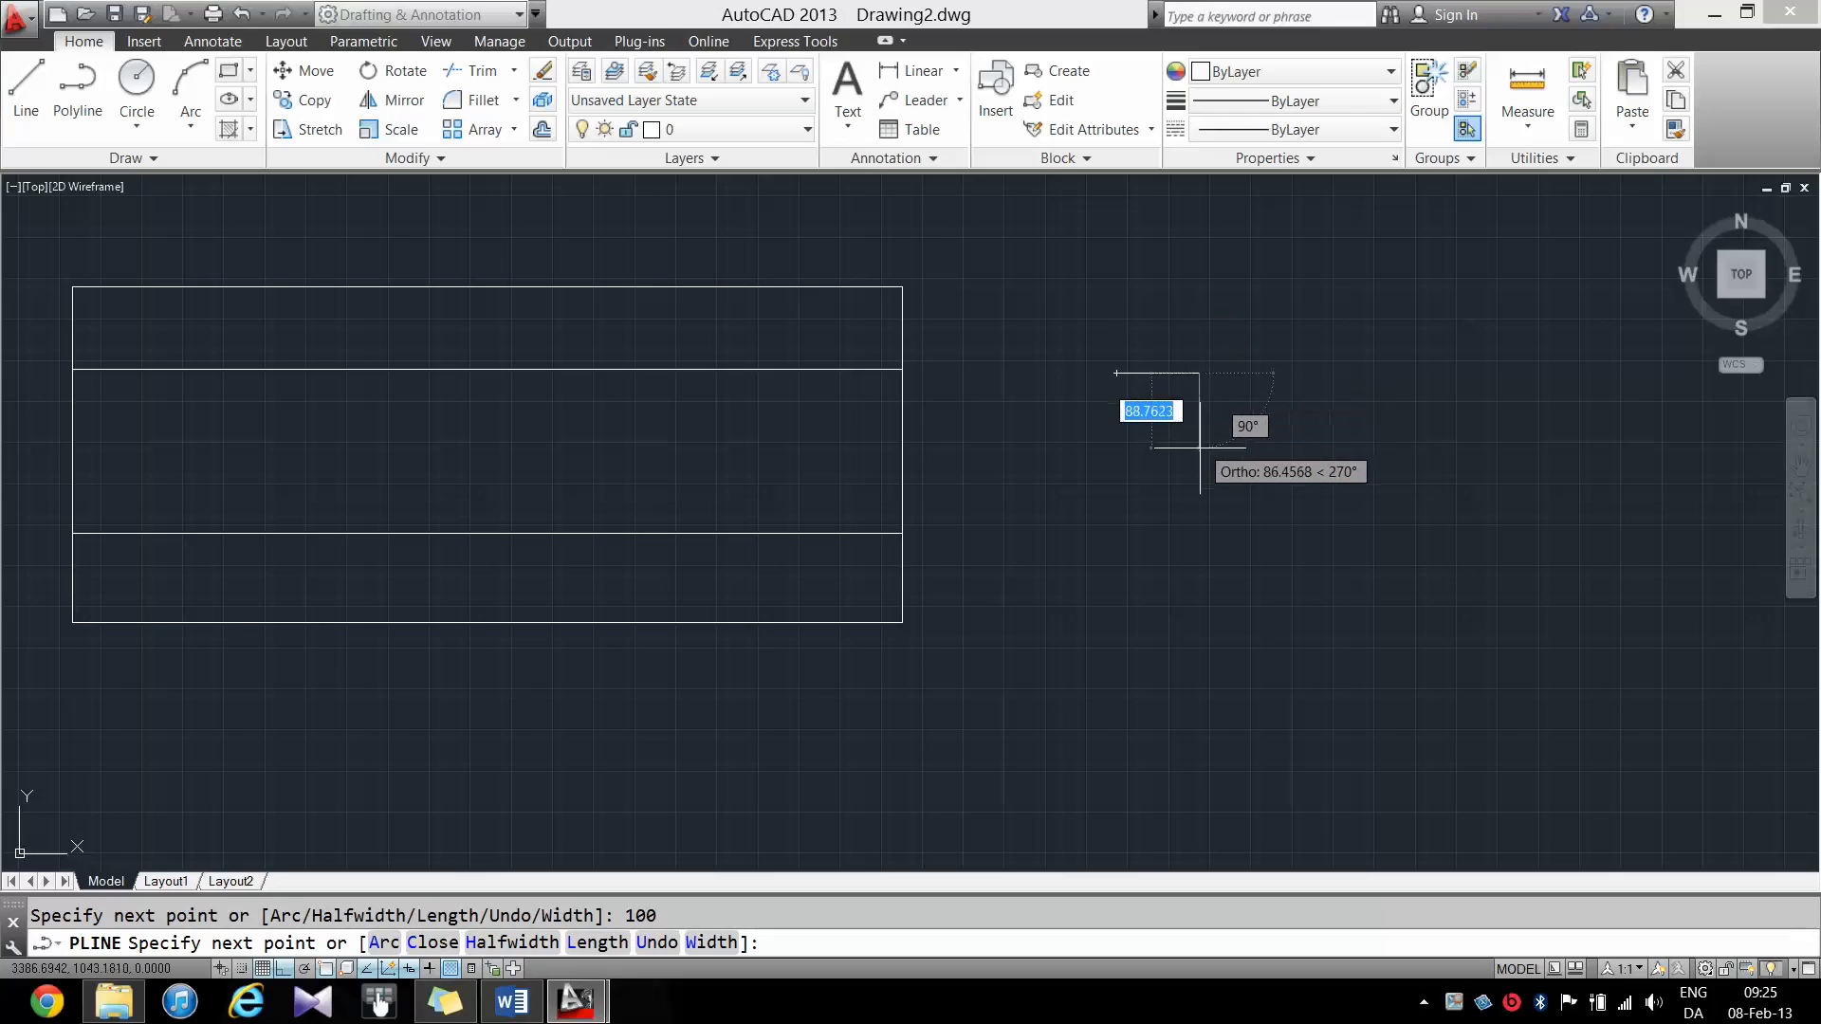
type("100")
key("Return")
left_click(1116, 455)
left_click(1116, 373)
key("Return")
- Draw a second closed 100 by 100 square with a polyline, starting from the first square's lower-right corner
key("Return")
left_click(1200, 455)
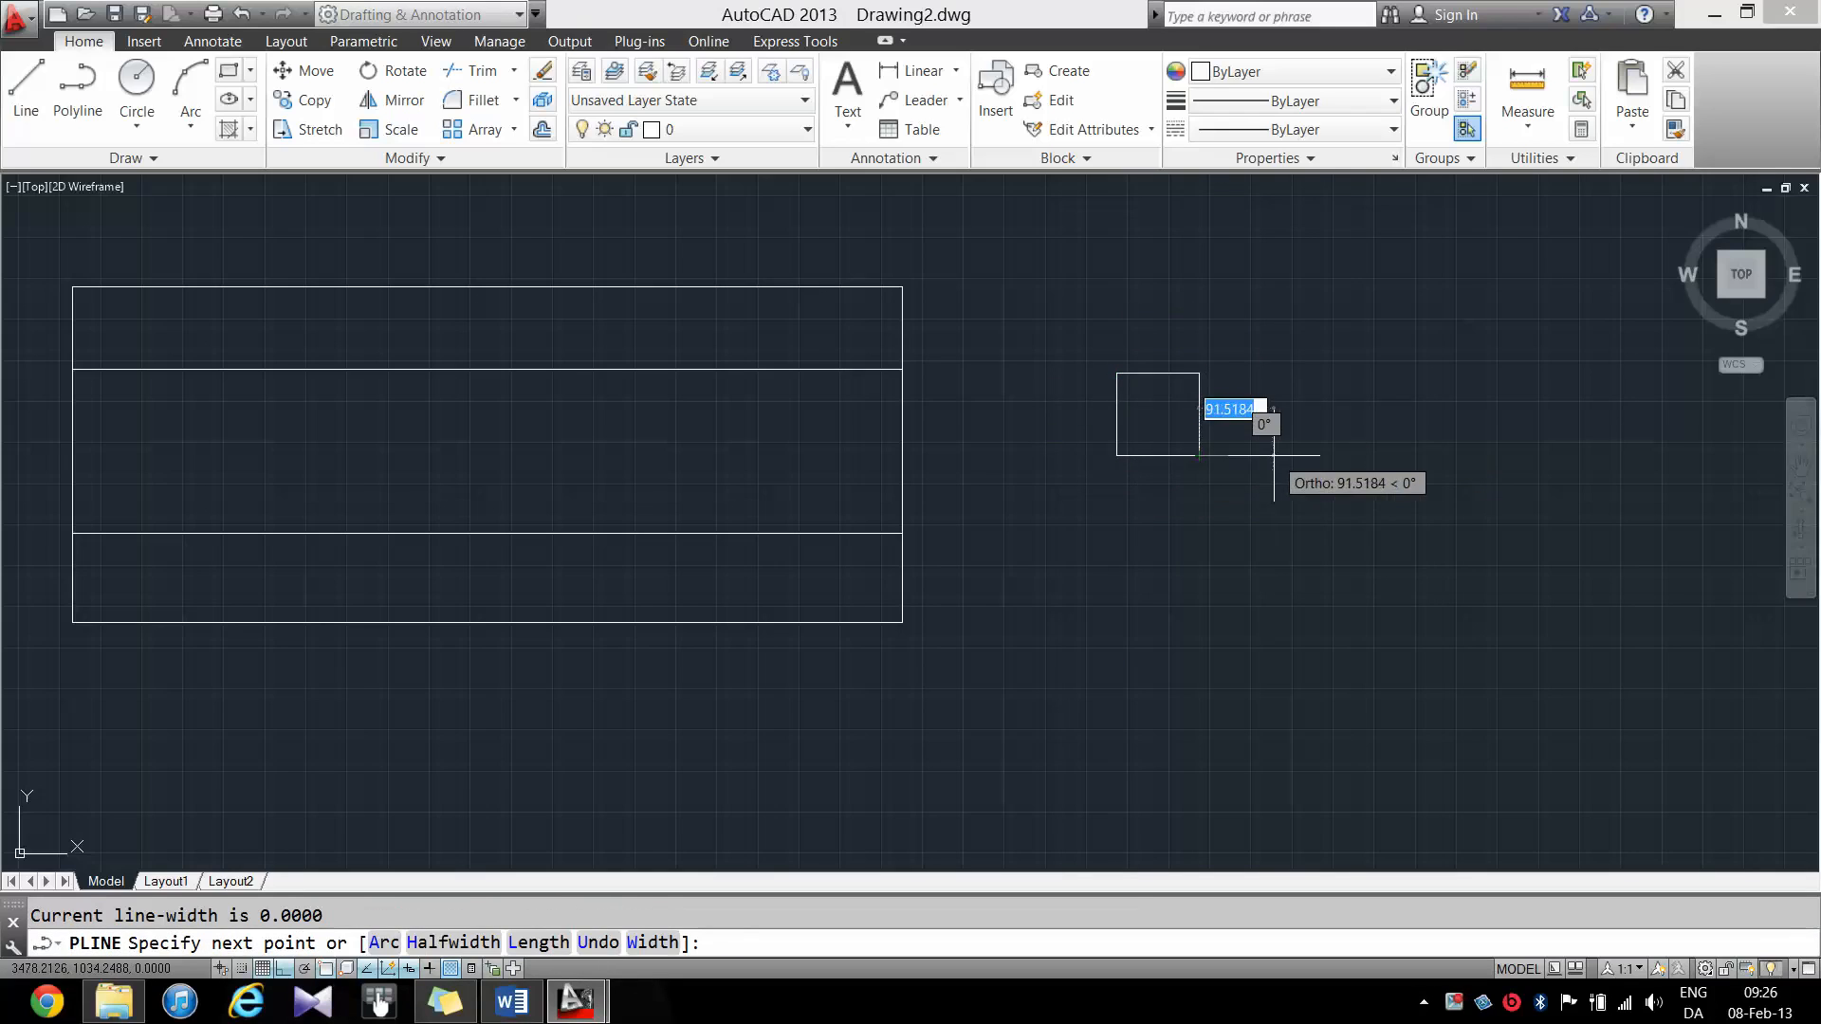
type("100")
key("Return")
type("100")
key("Return")
left_click(1200, 536)
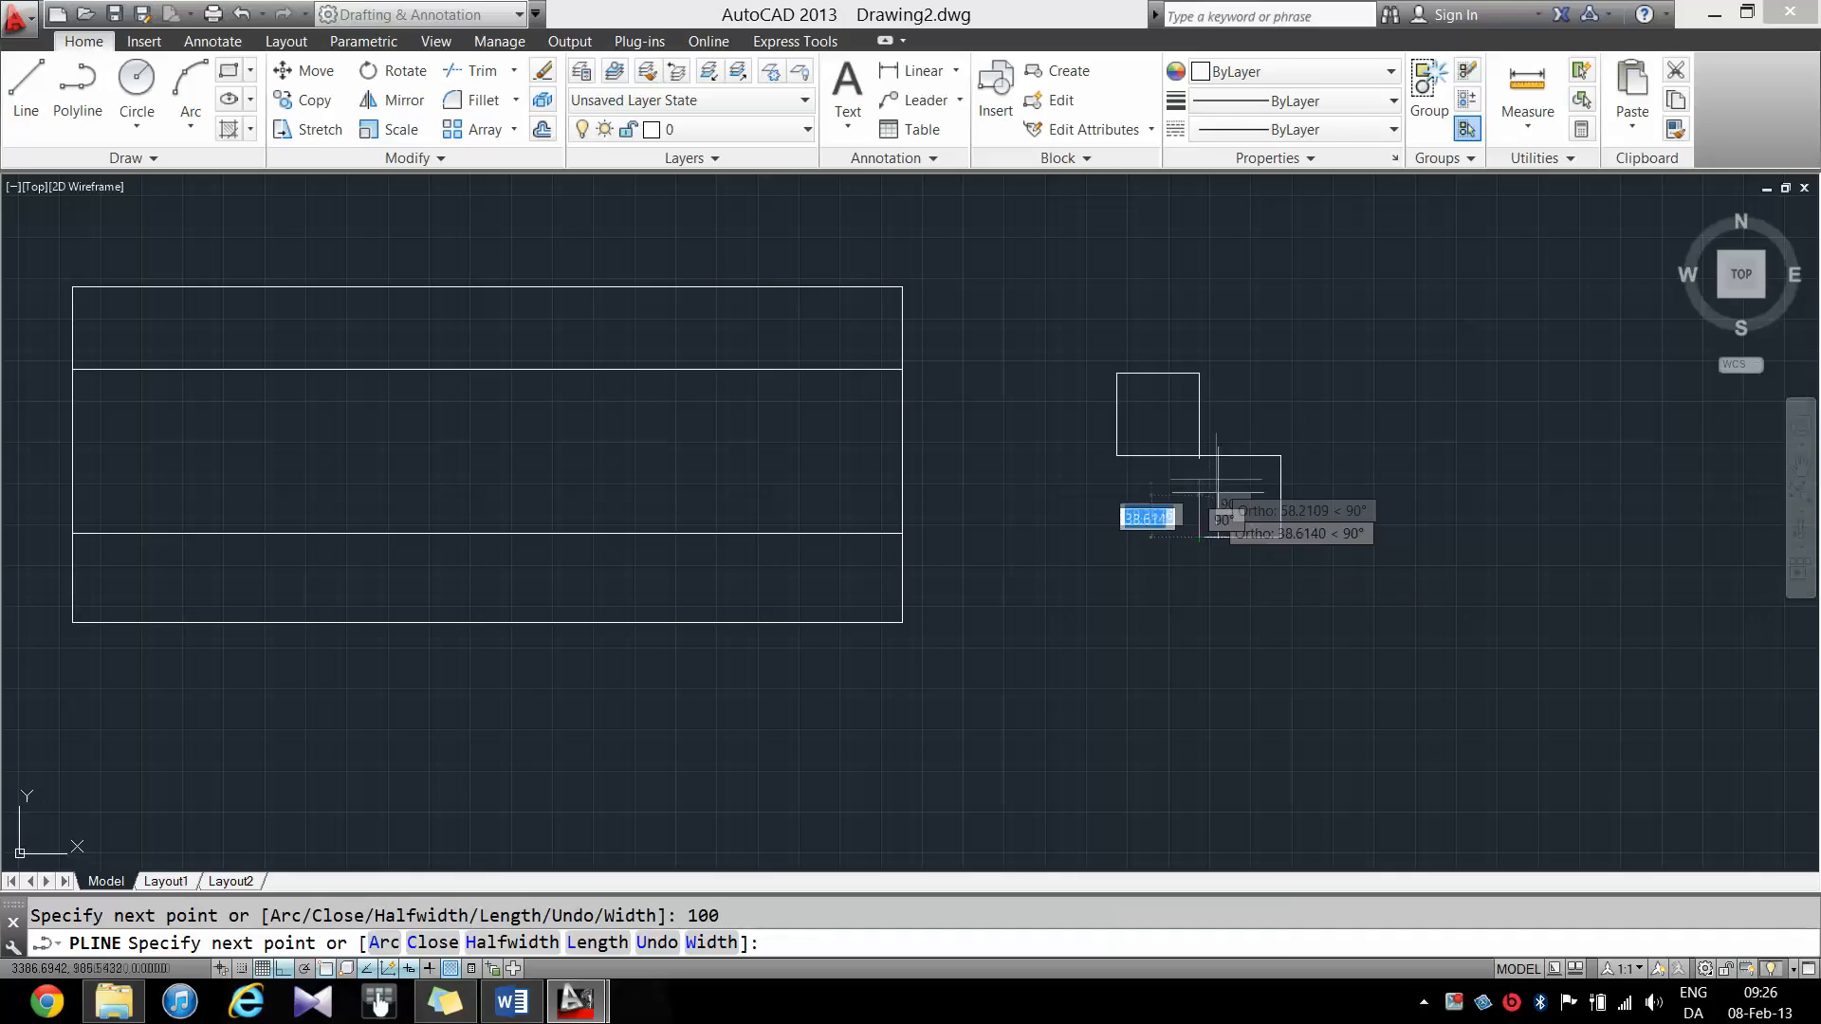
left_click(1200, 455)
key("Return")
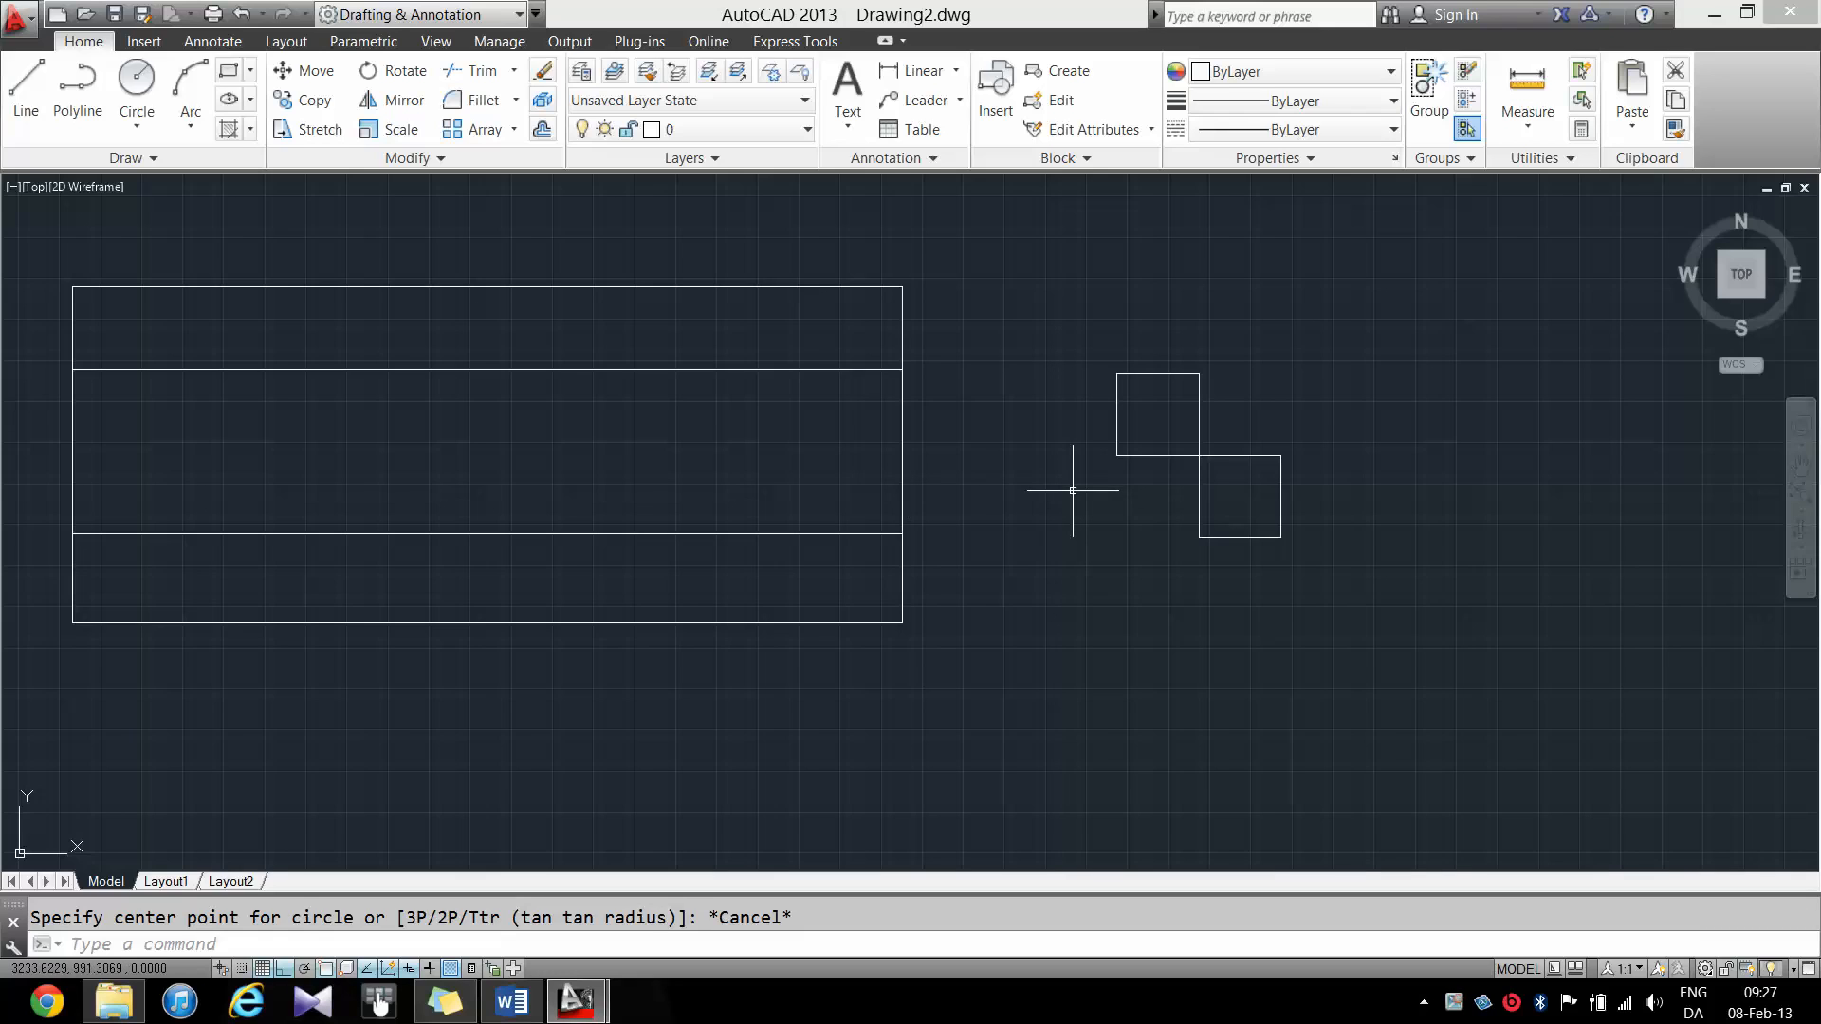
- Draw polyline diagonals from corner to corner in both squares so that each square is crossed by an X
type("pl")
key("Return")
left_click(1116, 455)
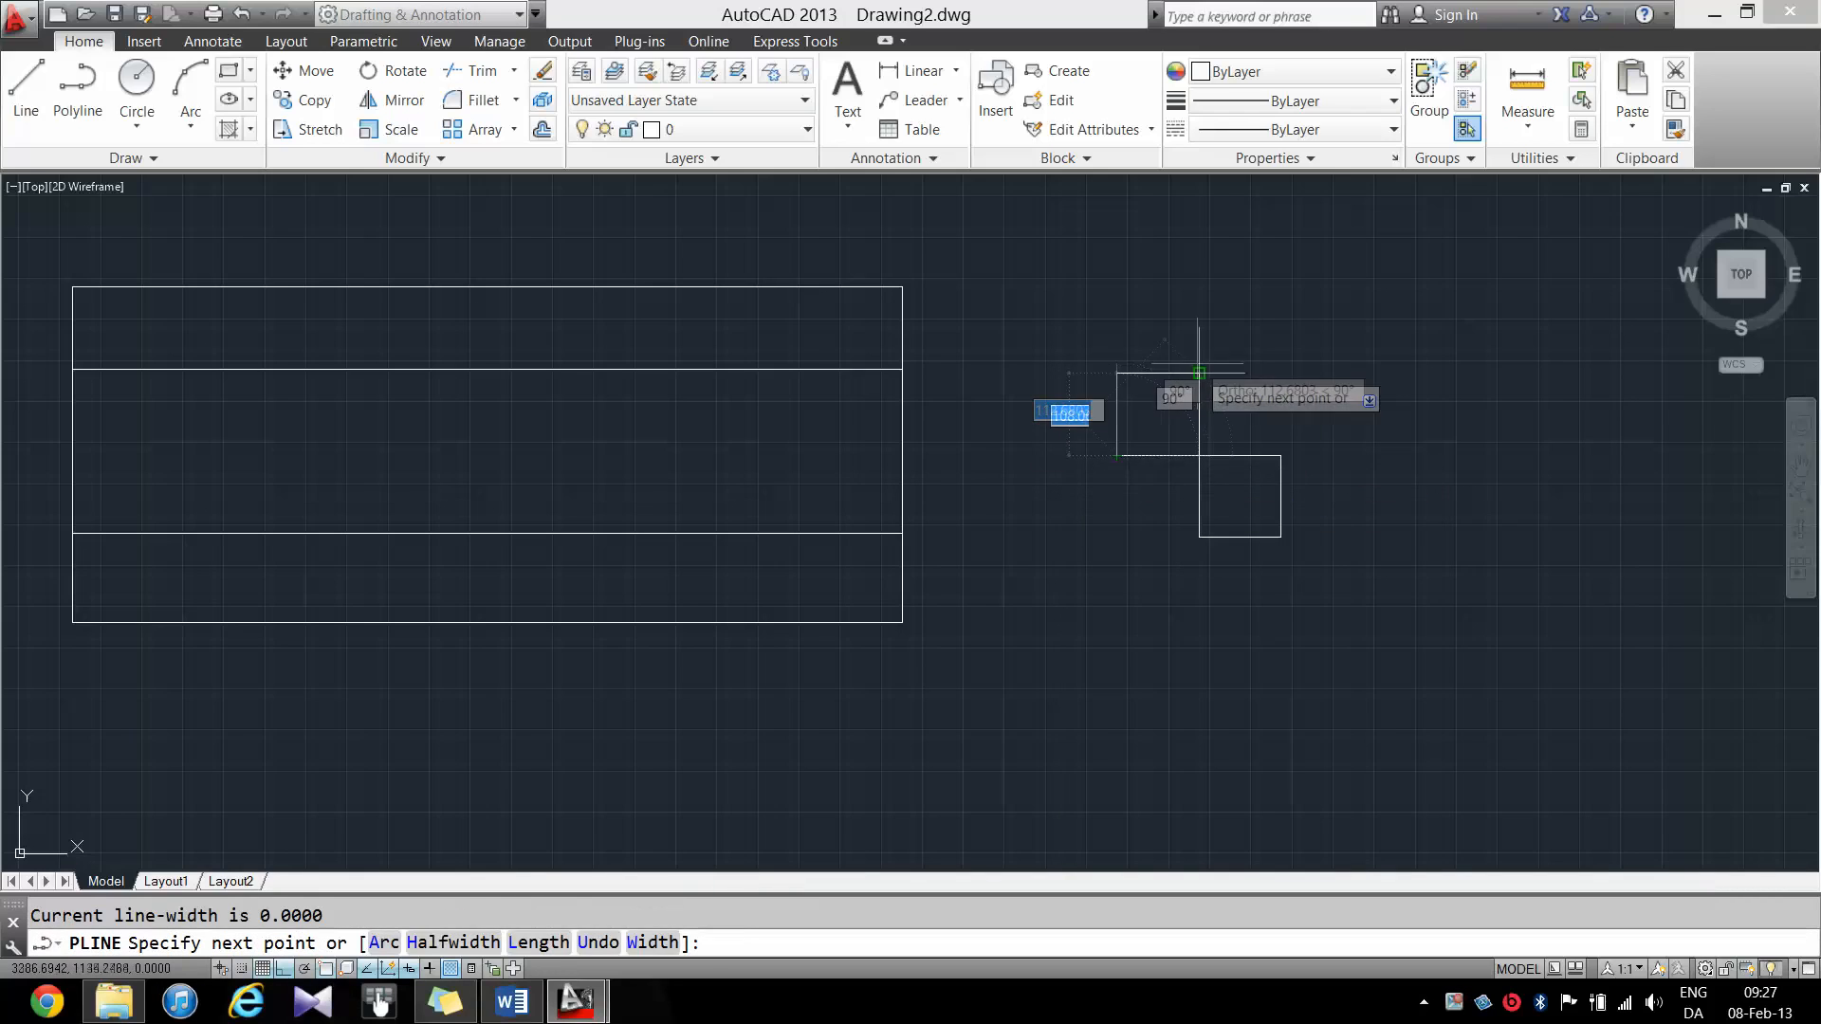
left_click(1199, 373)
left_click(1117, 373)
left_click(1199, 455)
left_click(1280, 538)
left_click(1198, 538)
left_click(1280, 455)
key("Return")
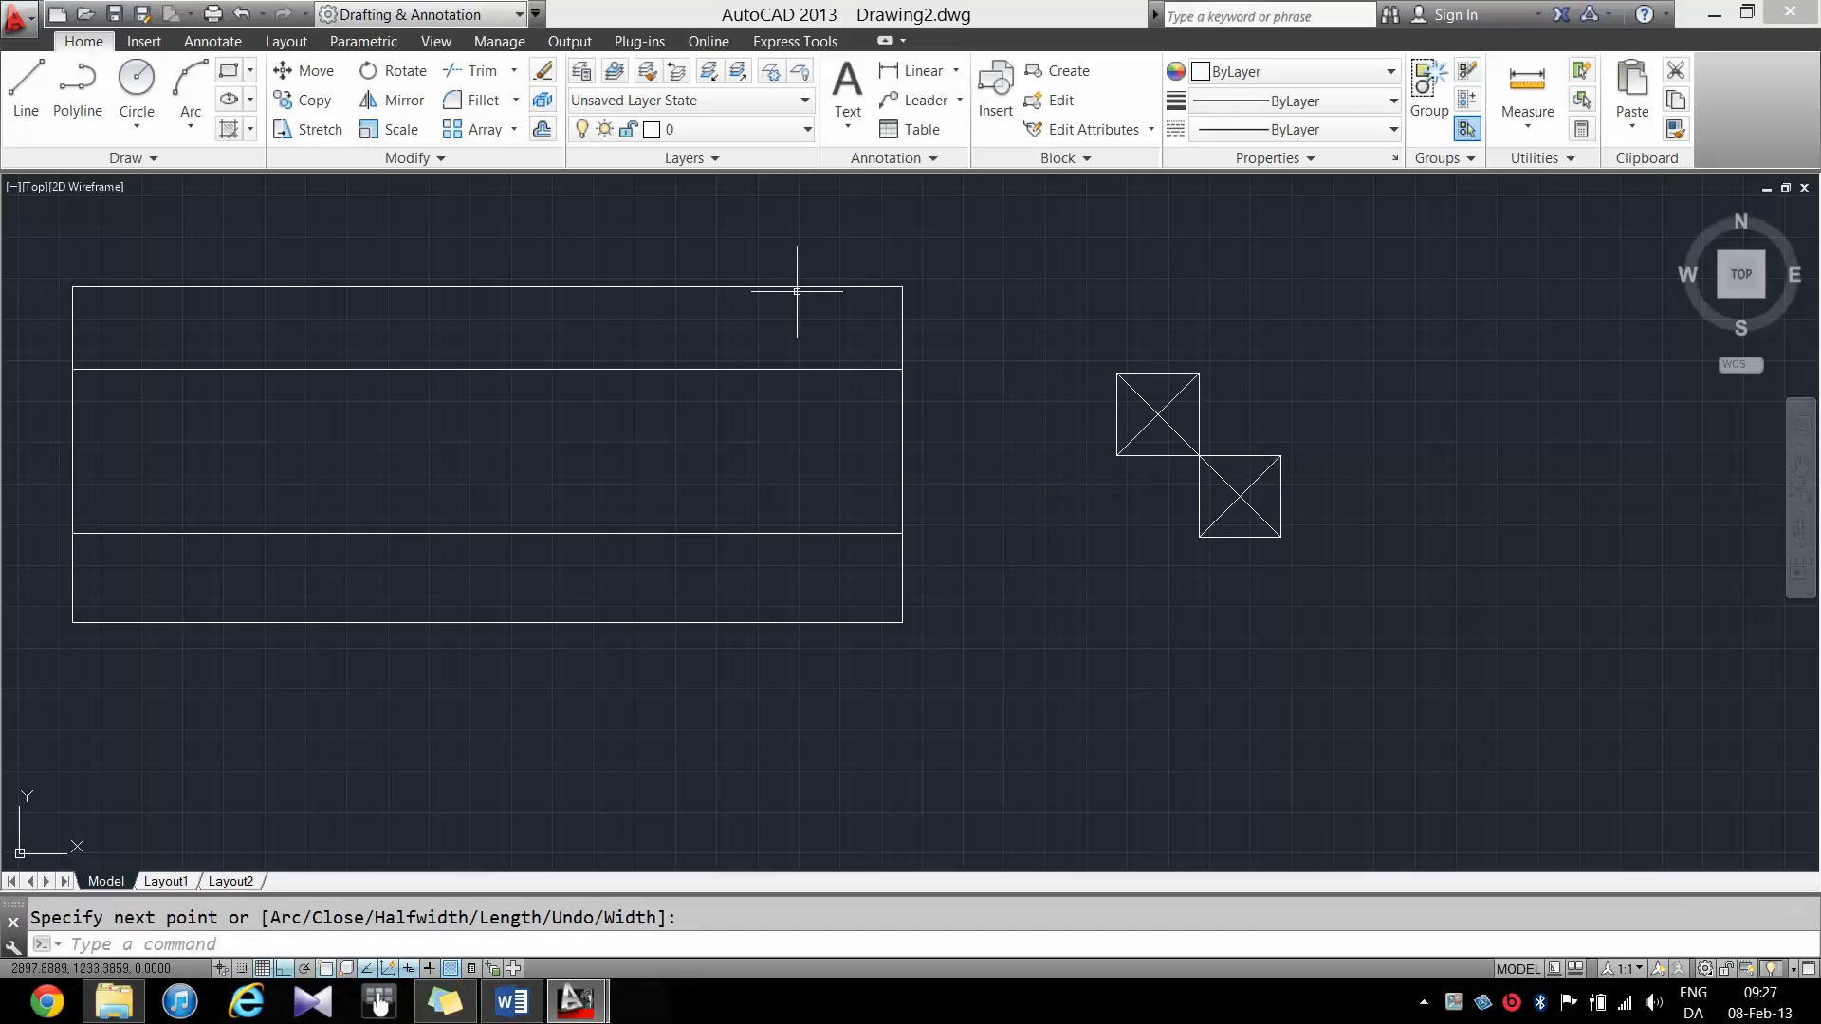
- Draw a circle of radius 50 in each square, centred on the crossing of its diagonals
left_click(136, 81)
left_click(1157, 414)
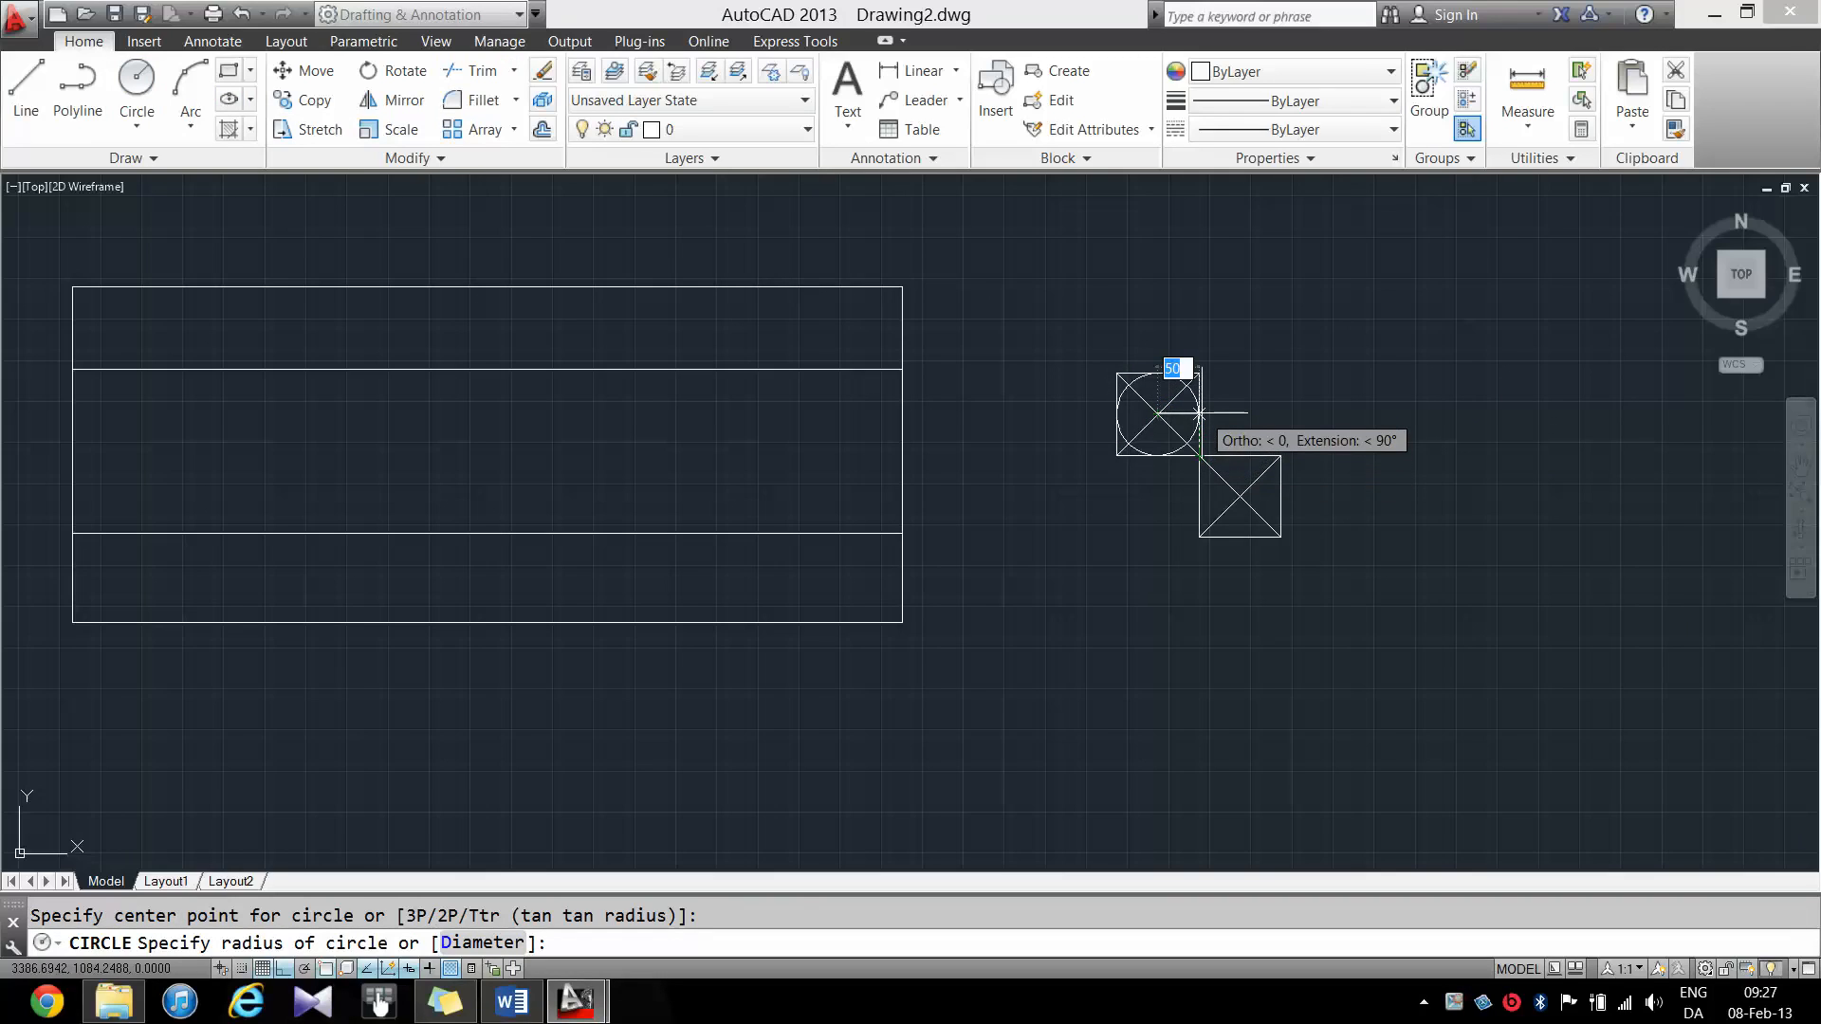
left_click(1201, 413)
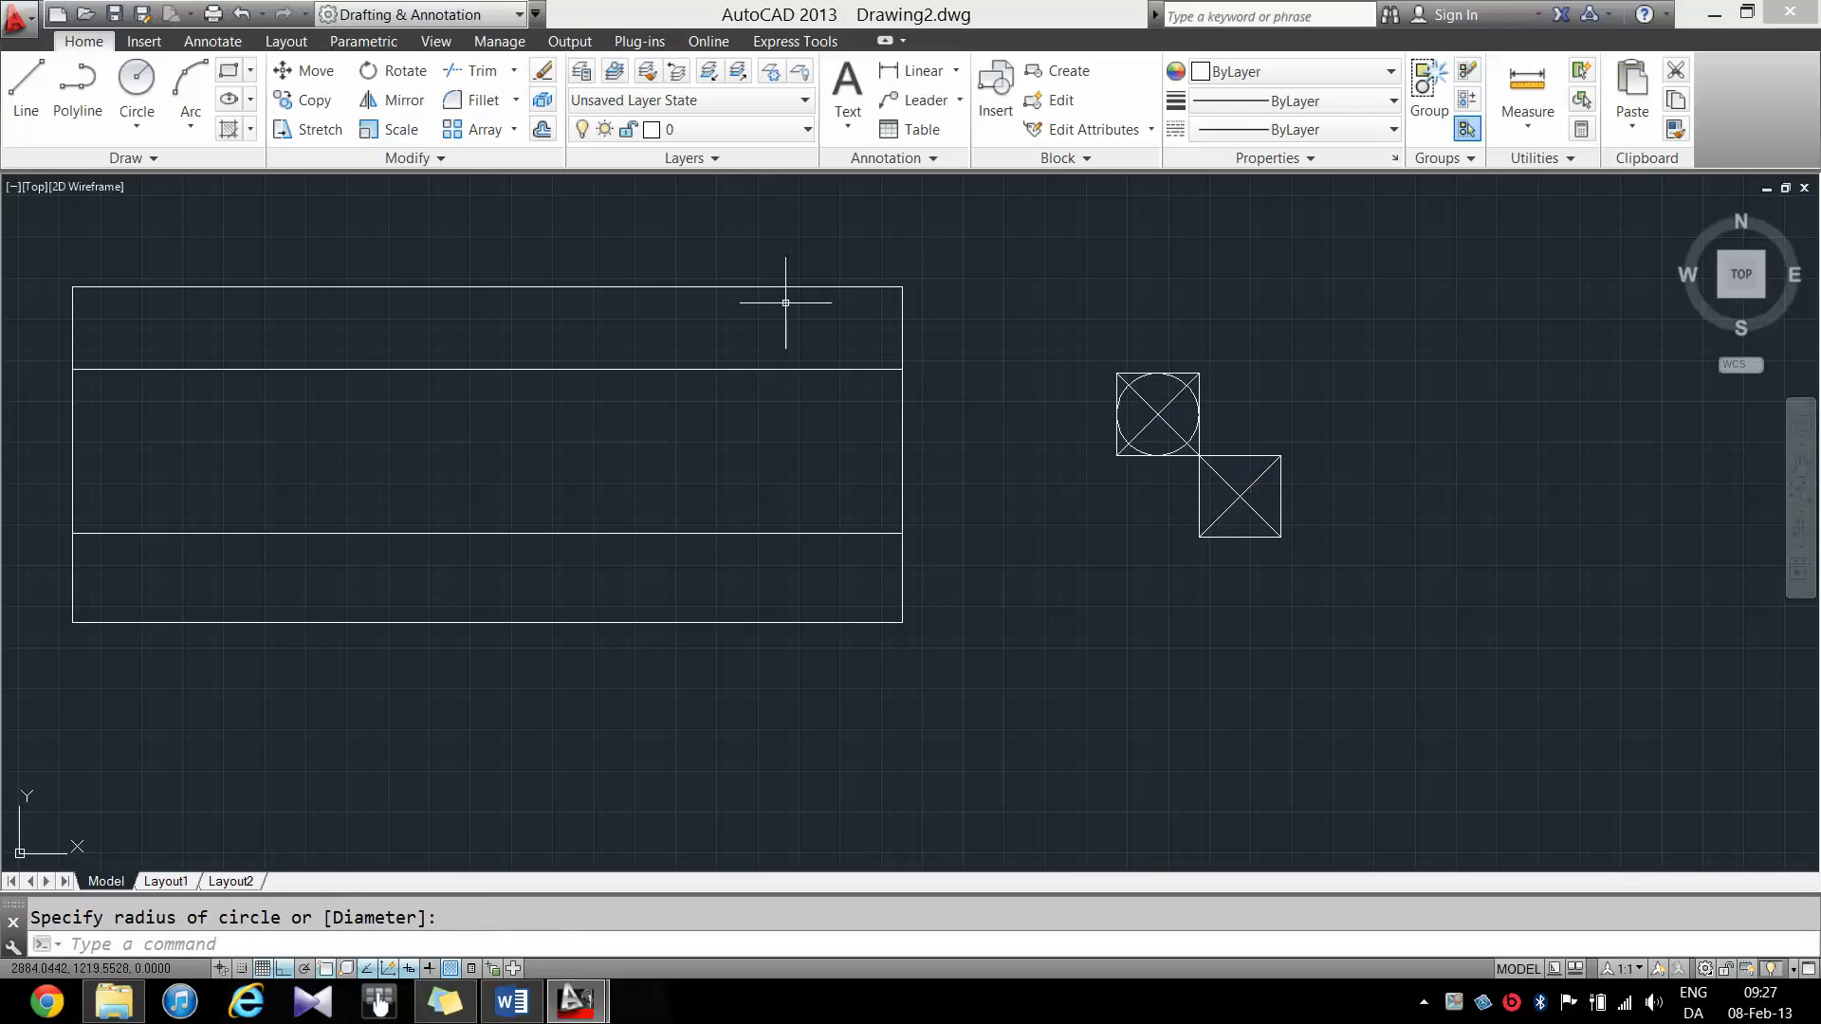
left_click(136, 87)
left_click(1240, 496)
left_click(1200, 497)
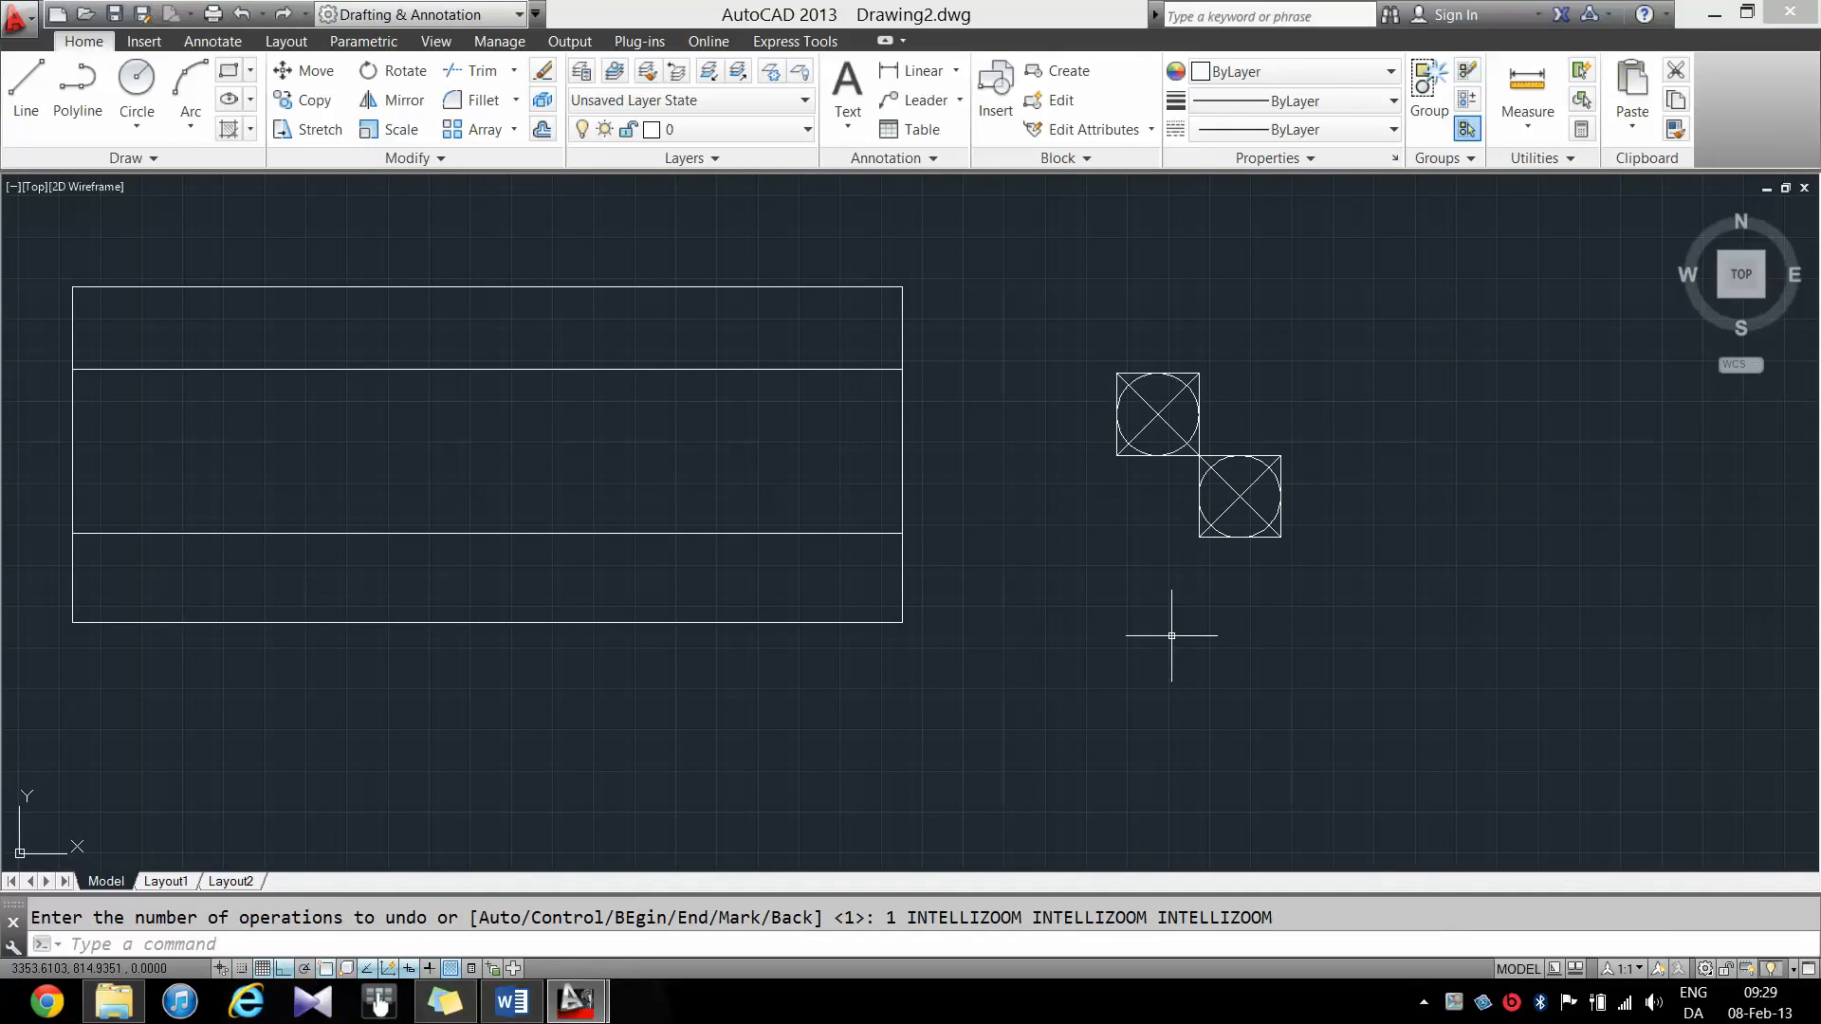
- Trim the upper square, its diagonals and circle to the left semicircle and horizontal edges, using both squares' geometry as cutting edges
scroll(1172, 636, "up", 4)
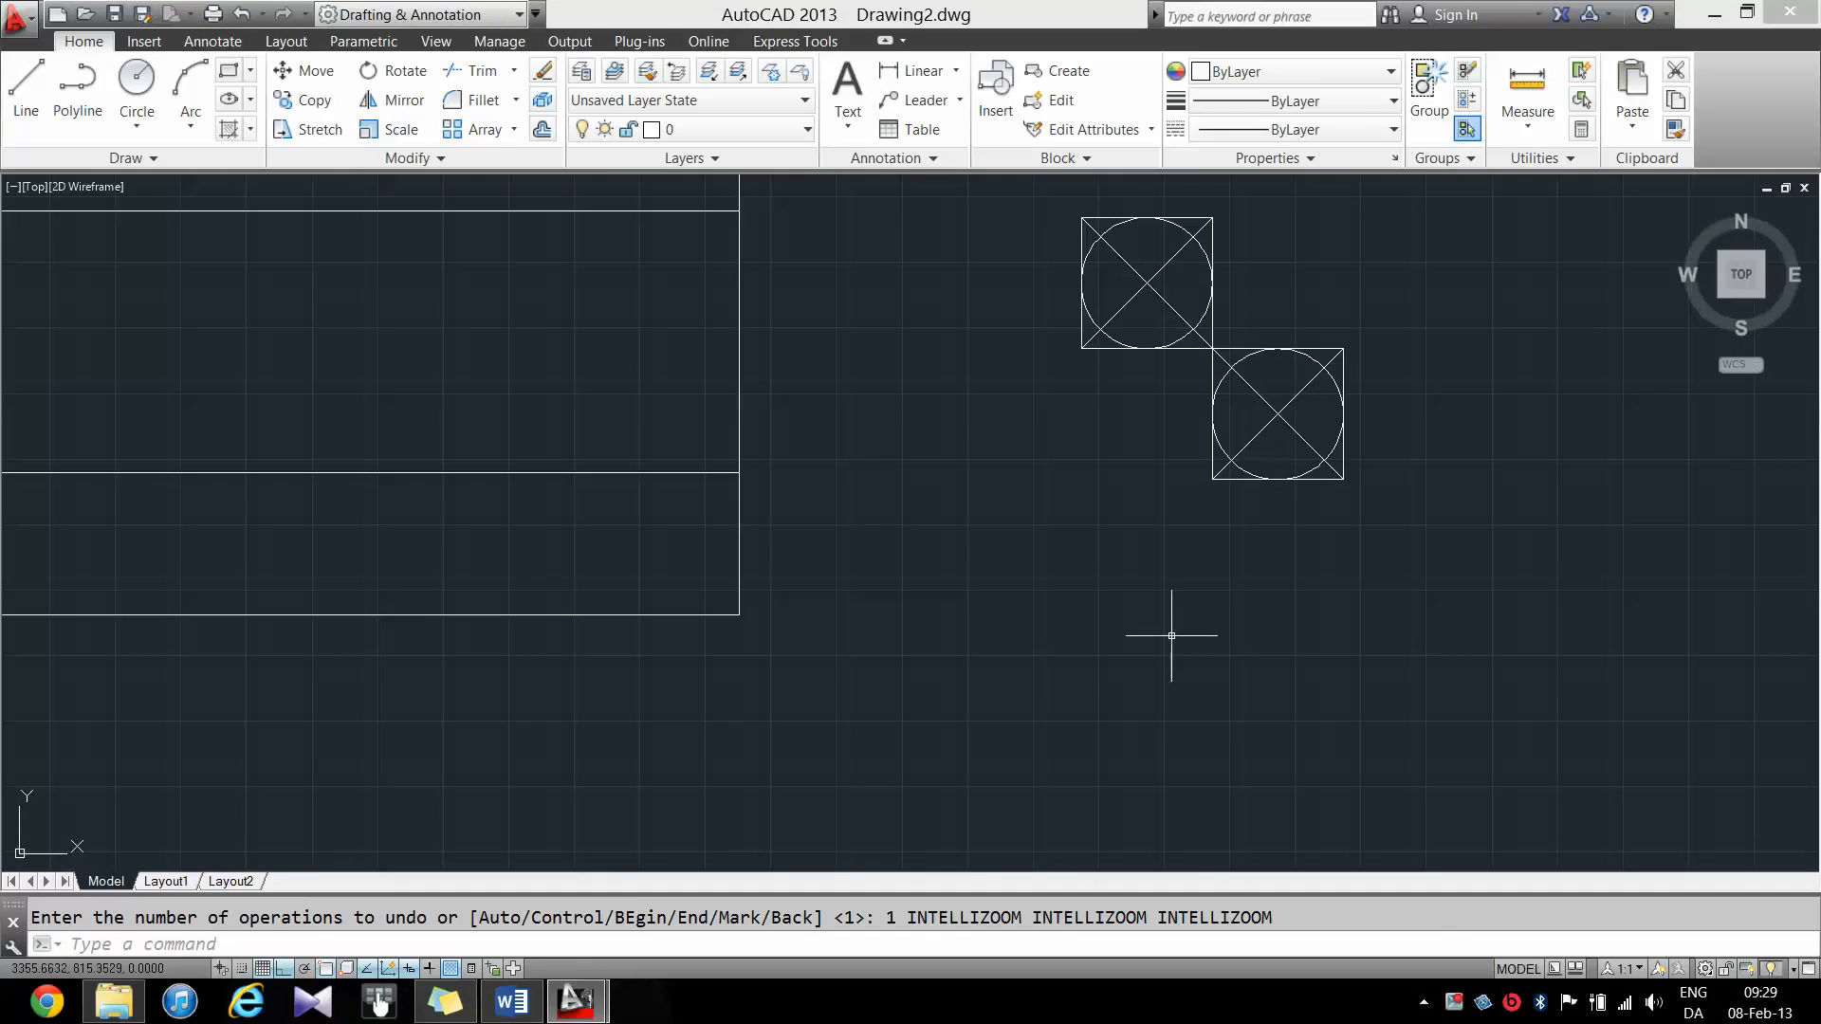
right_click(1171, 635)
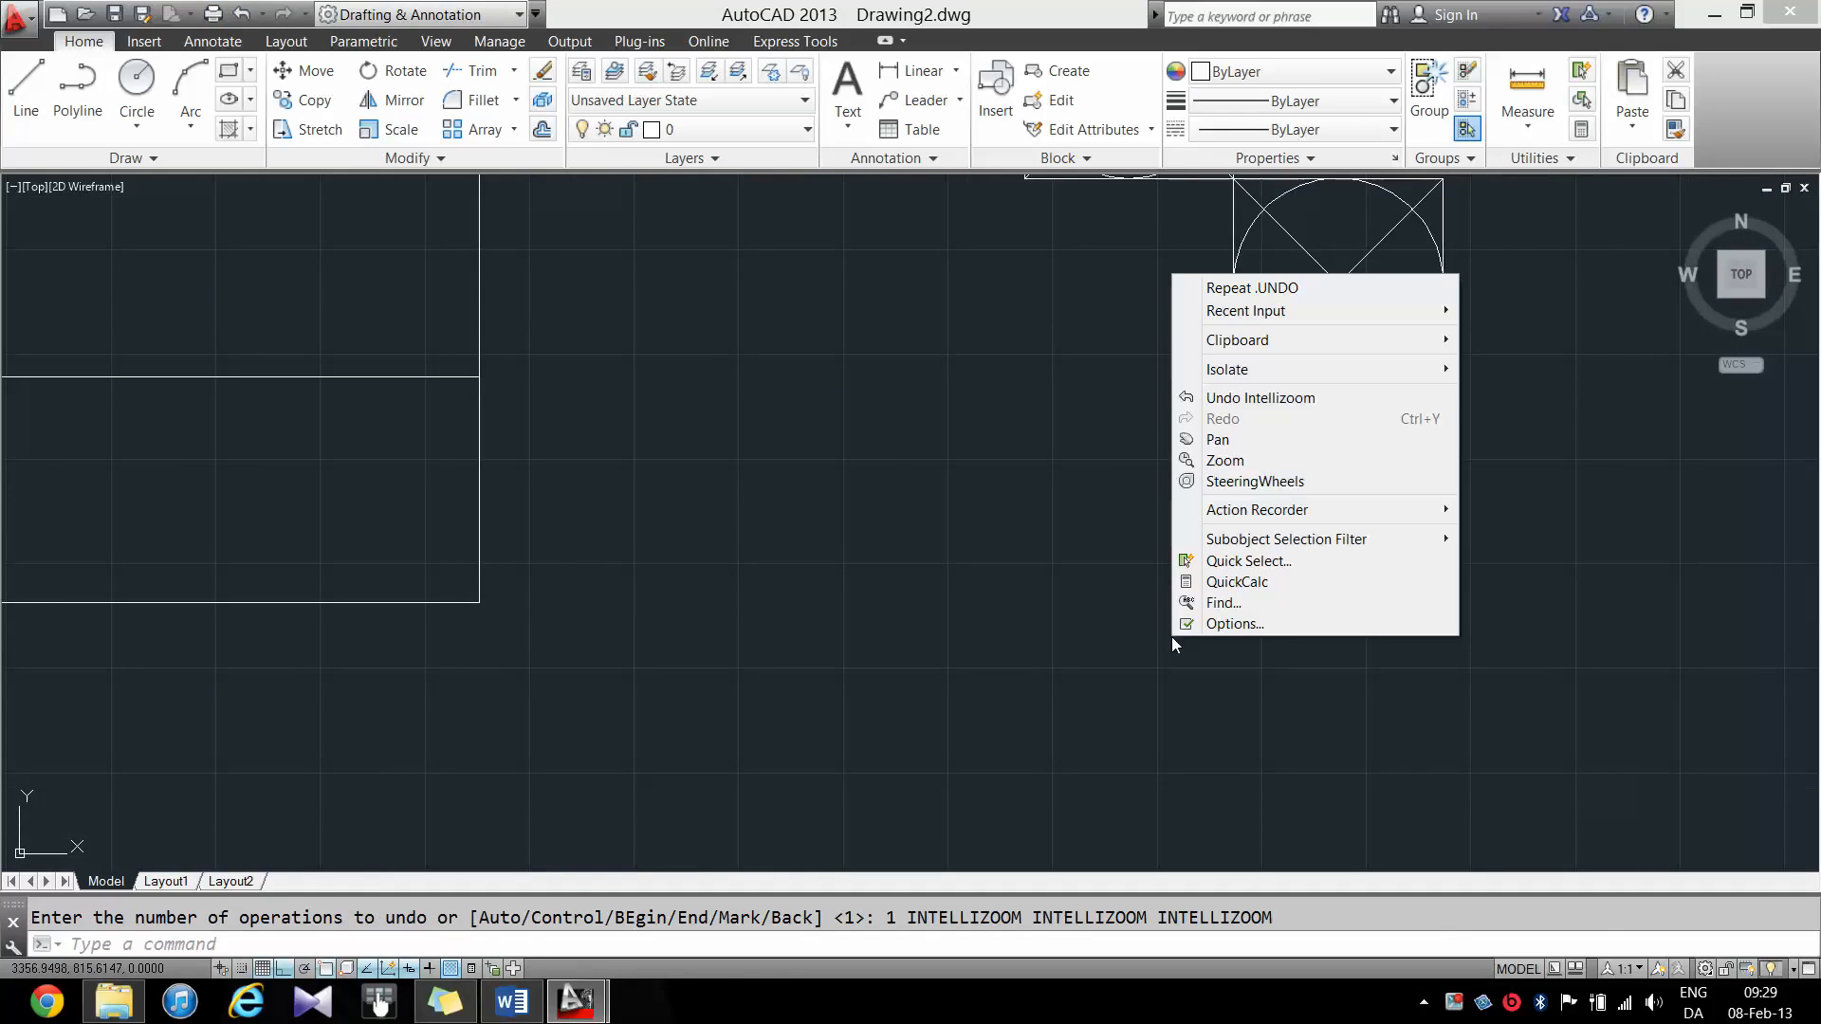
left_click(1275, 446)
mouse_move(1364, 530)
left_mouse_down()
mouse_move(1299, 461)
mouse_move(1134, 731)
mouse_move(1114, 813)
left_mouse_up()
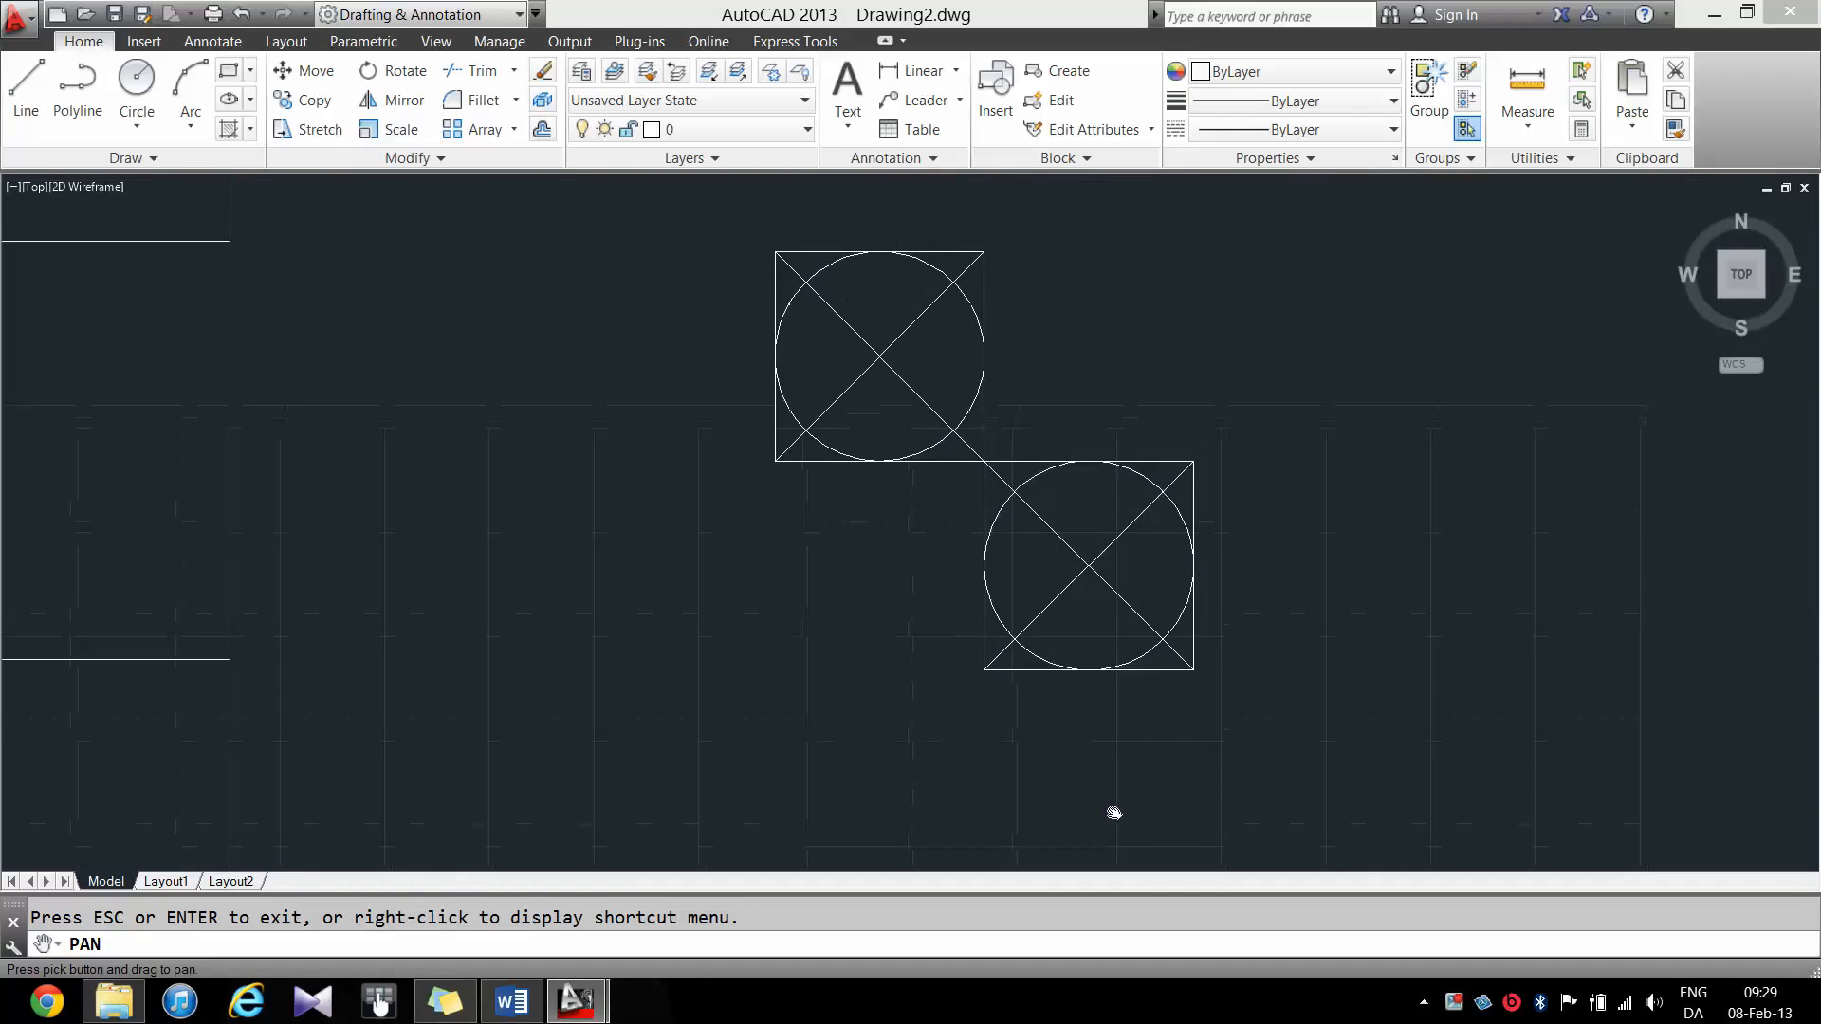
scroll(1327, 531, "down", 1)
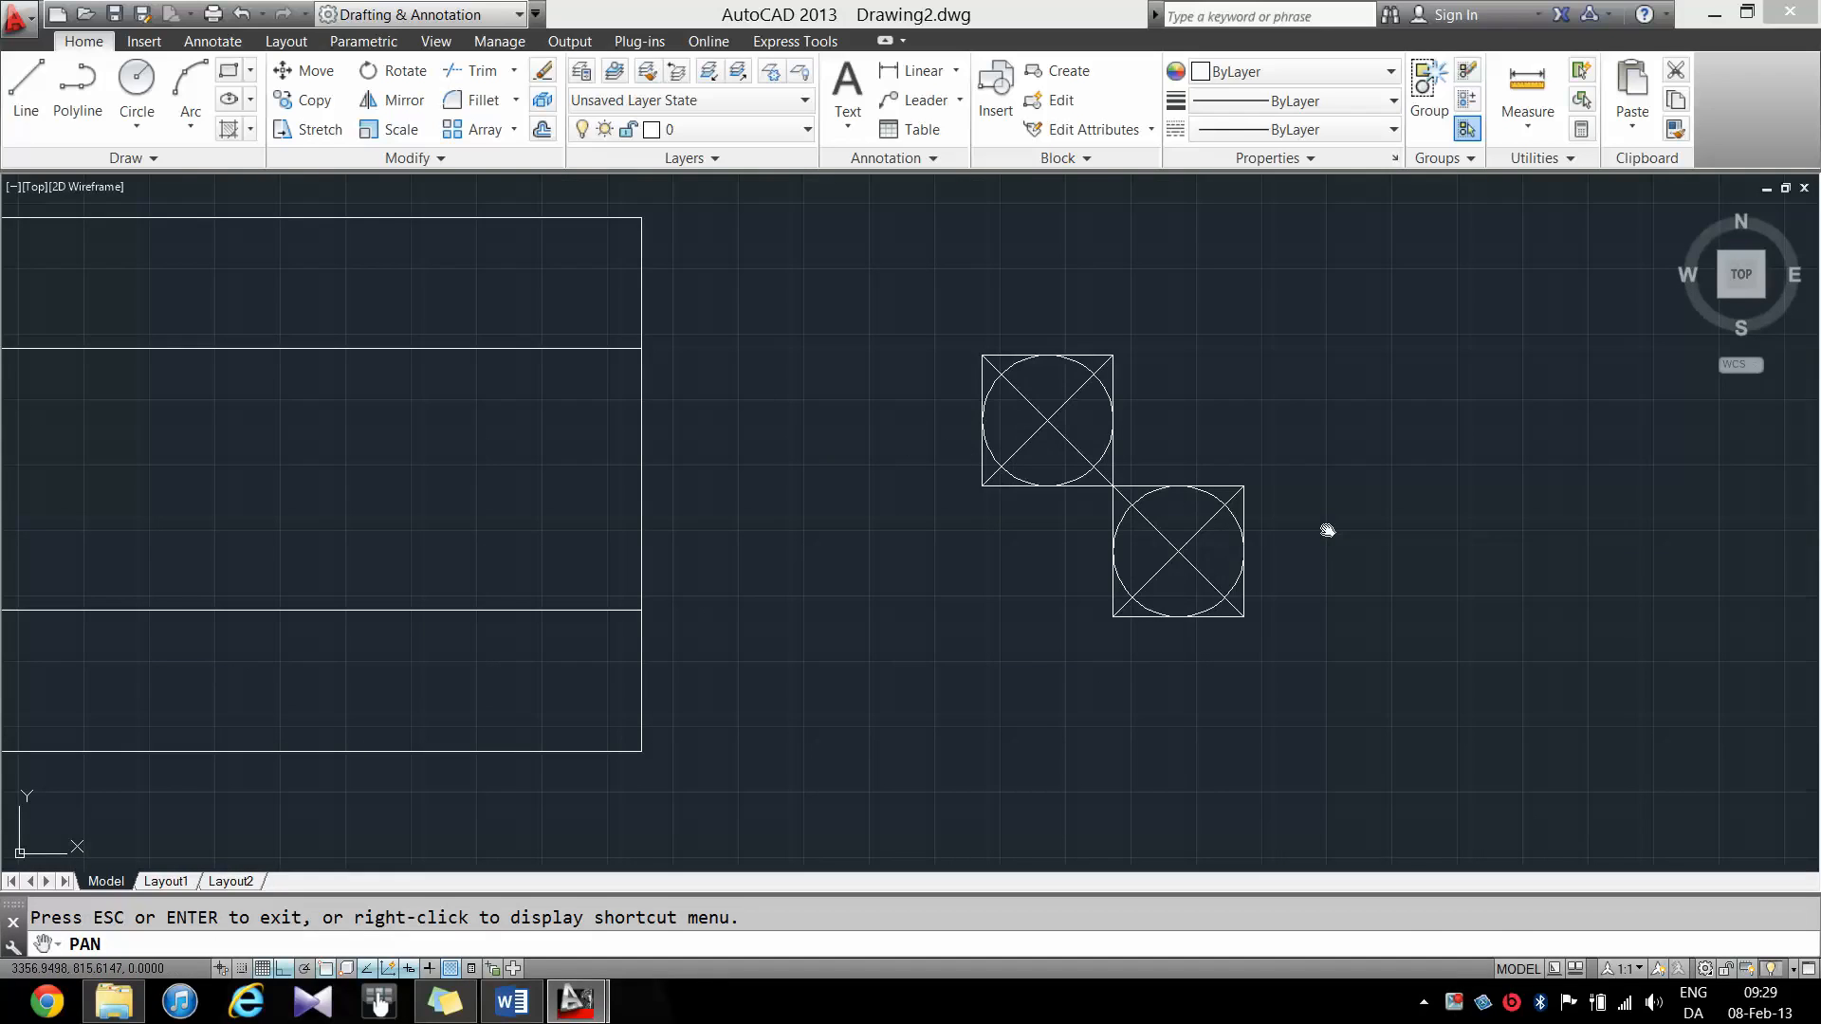
key("Escape")
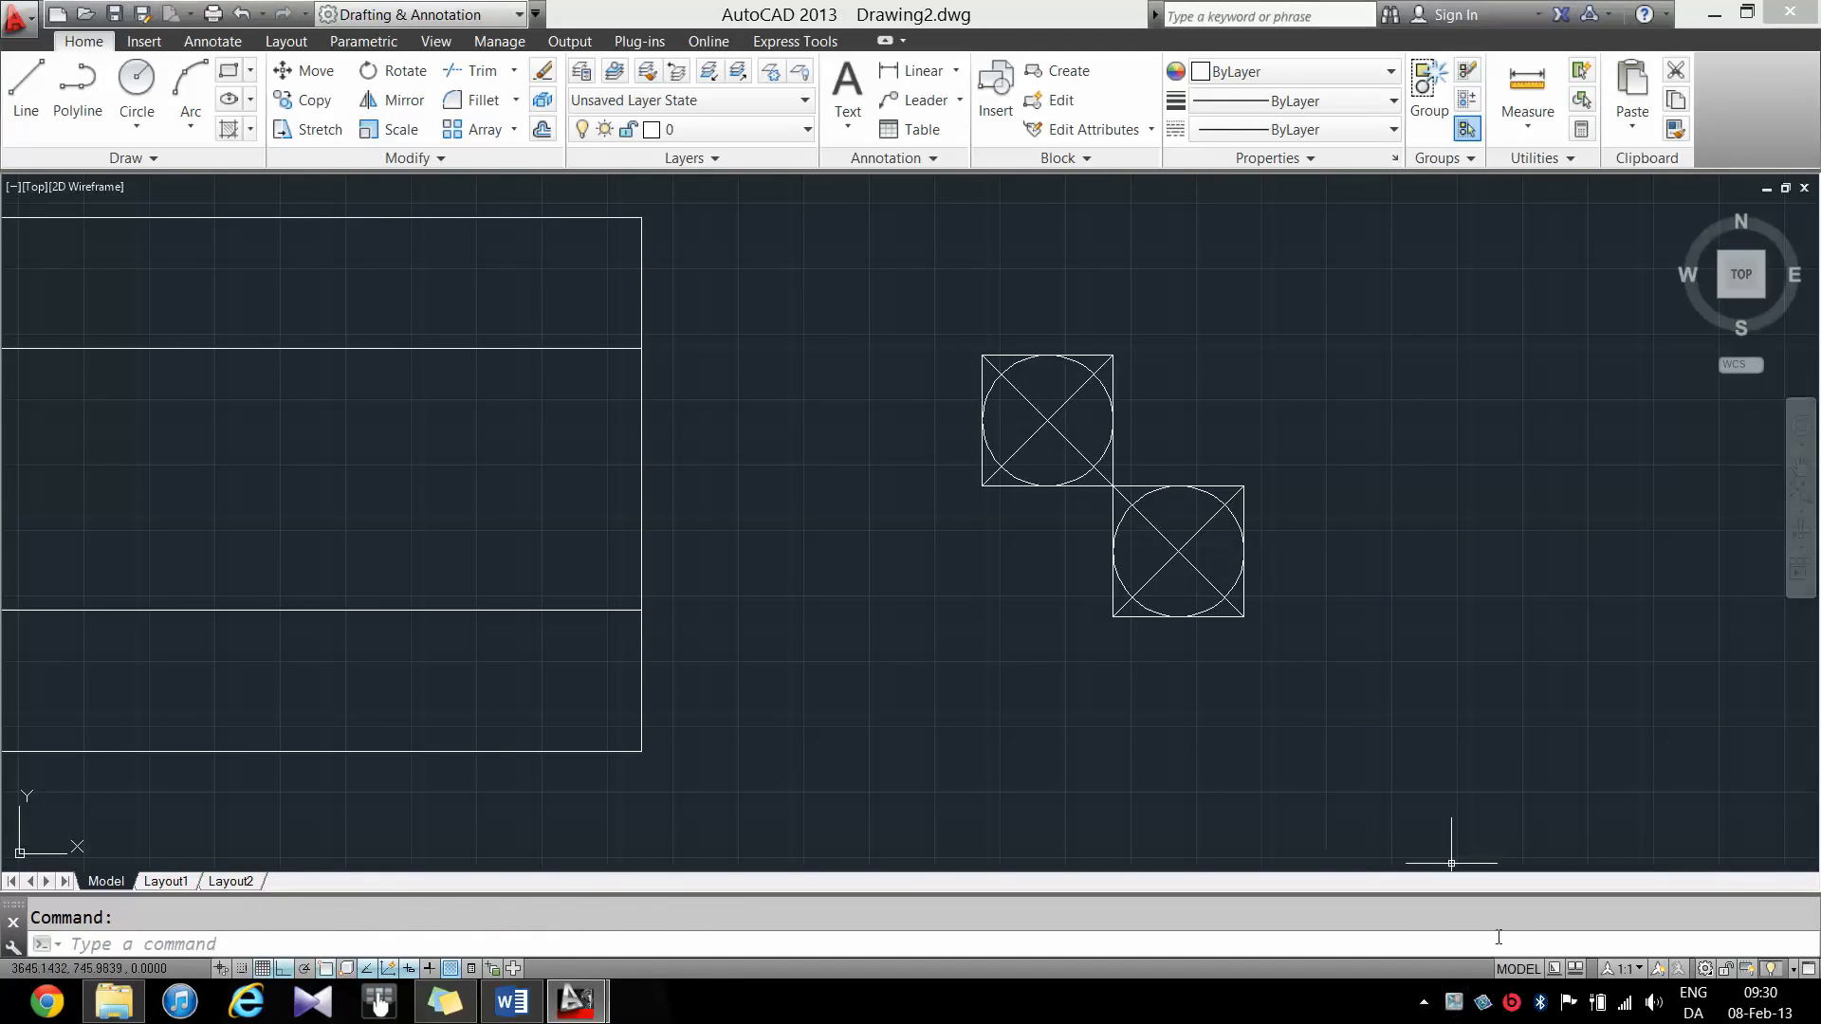
left_click(1285, 639)
key("Escape")
left_click(1288, 645)
left_click(897, 321)
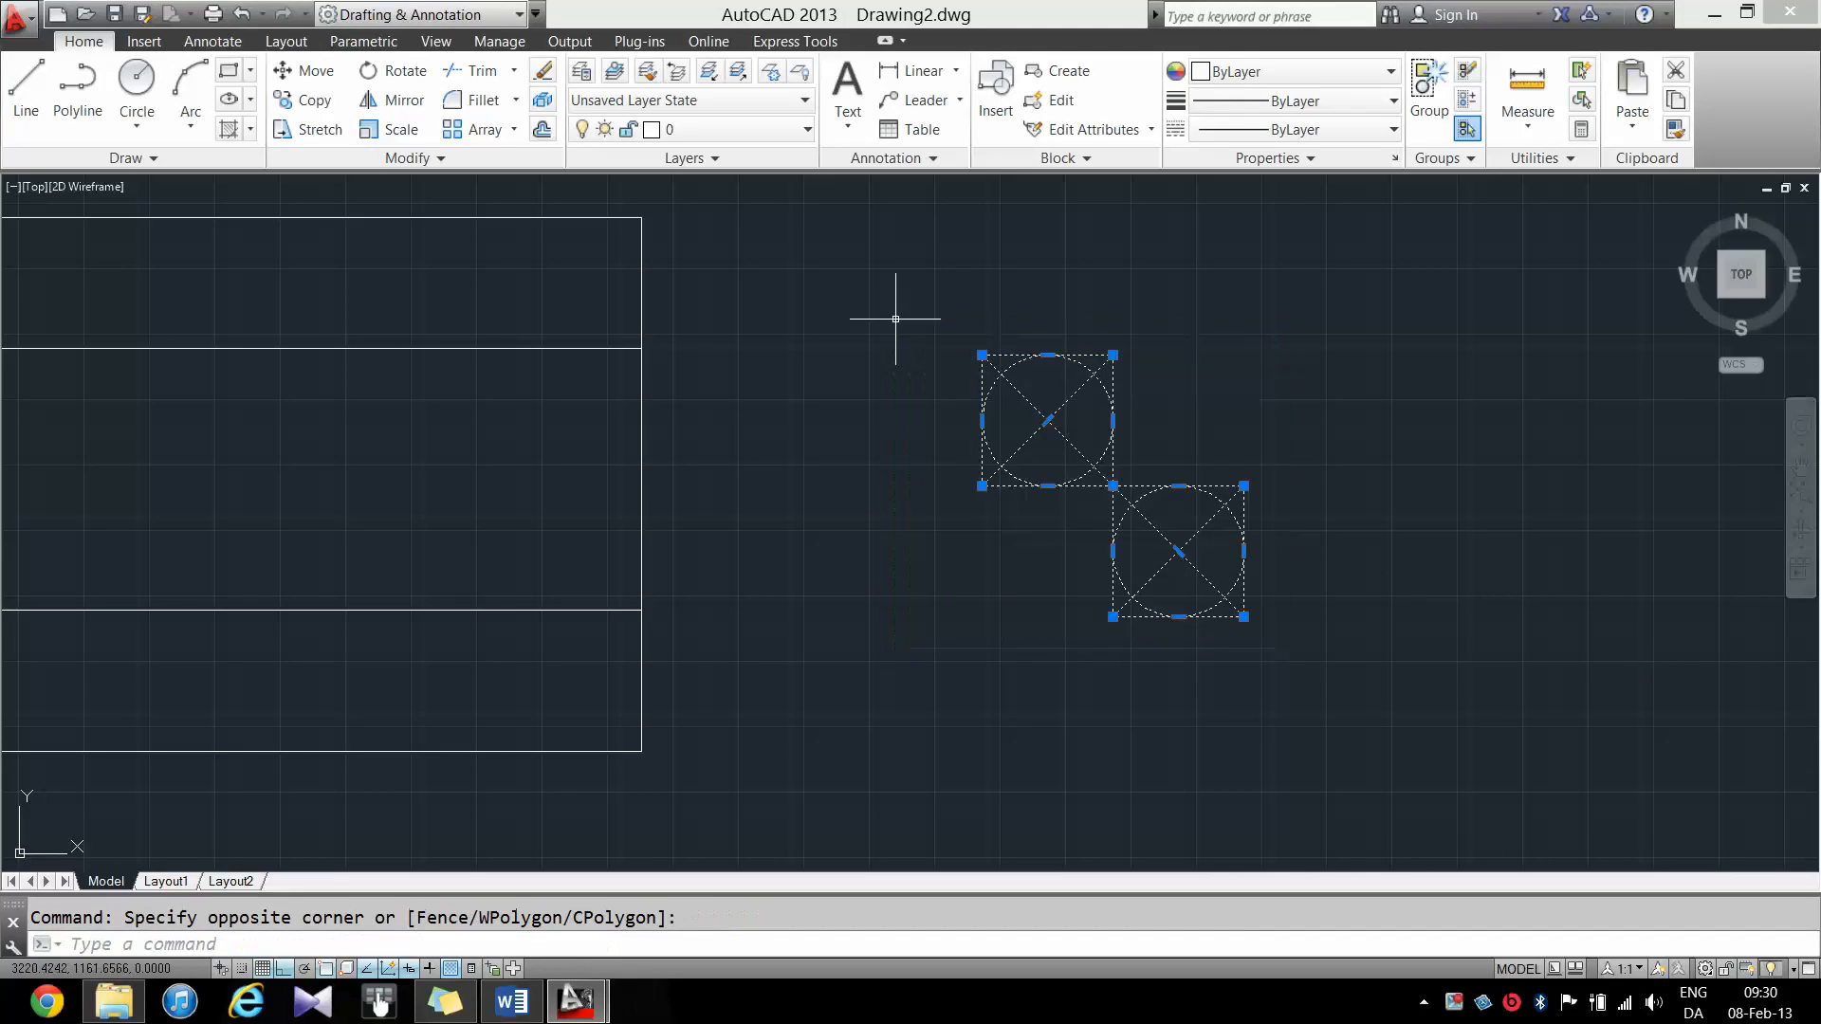
left_click(479, 76)
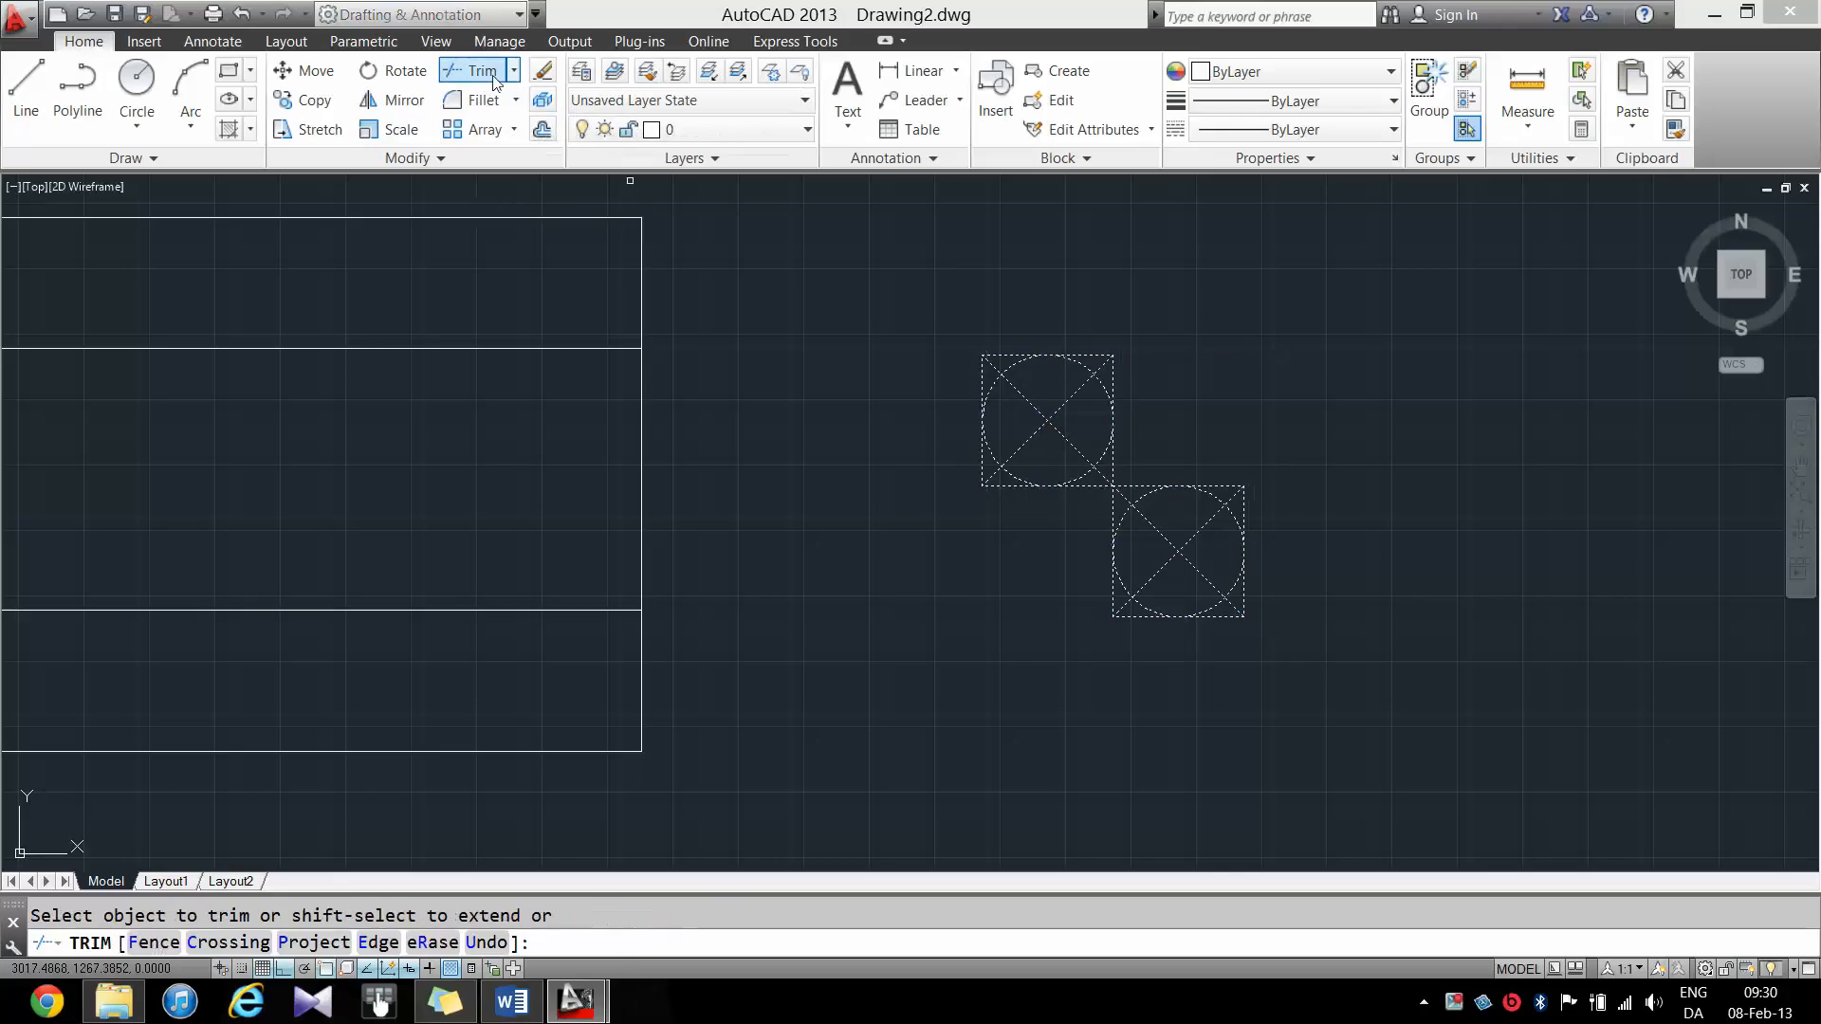
left_click(990, 365)
left_click(1091, 379)
left_click(1106, 364)
left_click(1112, 376)
left_click(1100, 384)
left_click(1110, 446)
left_click(982, 372)
left_click(982, 457)
left_click(992, 478)
left_click(1042, 413)
left_click(1064, 436)
left_click(1005, 486)
left_click(1102, 477)
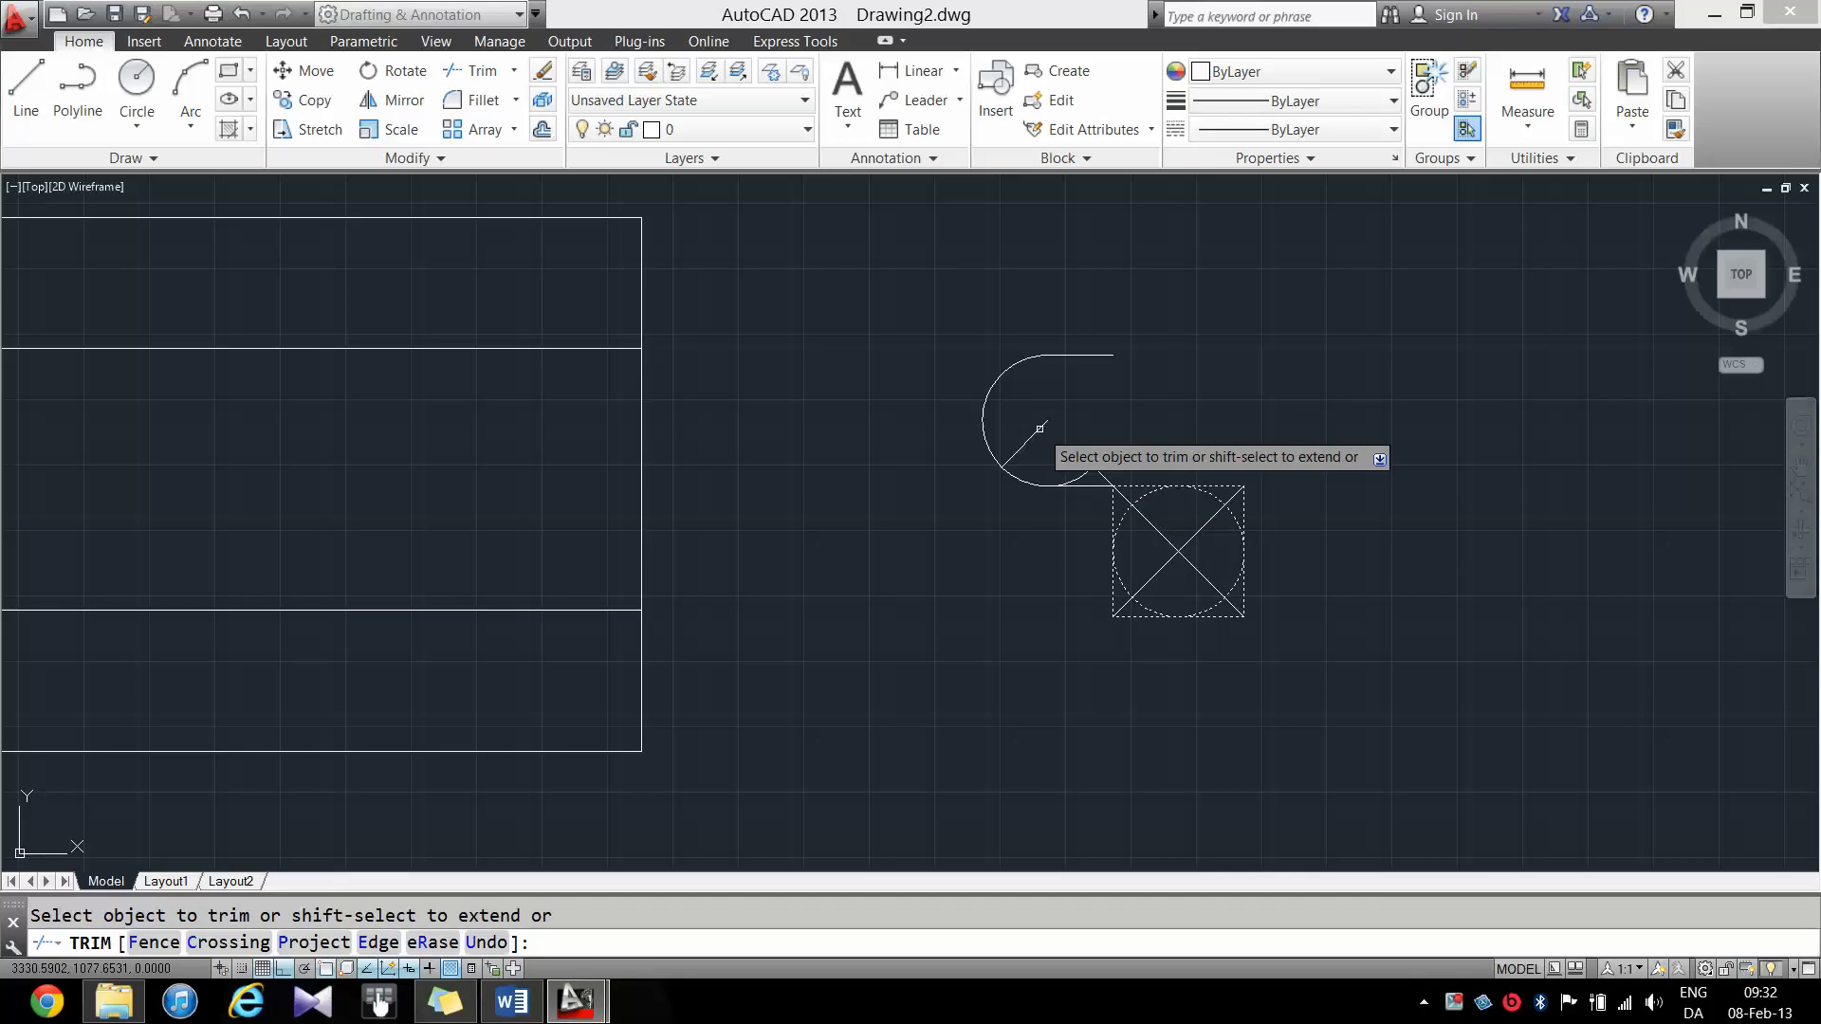
- Trim the lower square, its diagonals and circle to the right semicircle and the horizontal edges, completing the S-shaped profile
left_click(1149, 497)
left_click(1227, 488)
left_click(1242, 487)
left_click(1236, 487)
left_click(1233, 488)
left_click(1234, 487)
left_click(1243, 494)
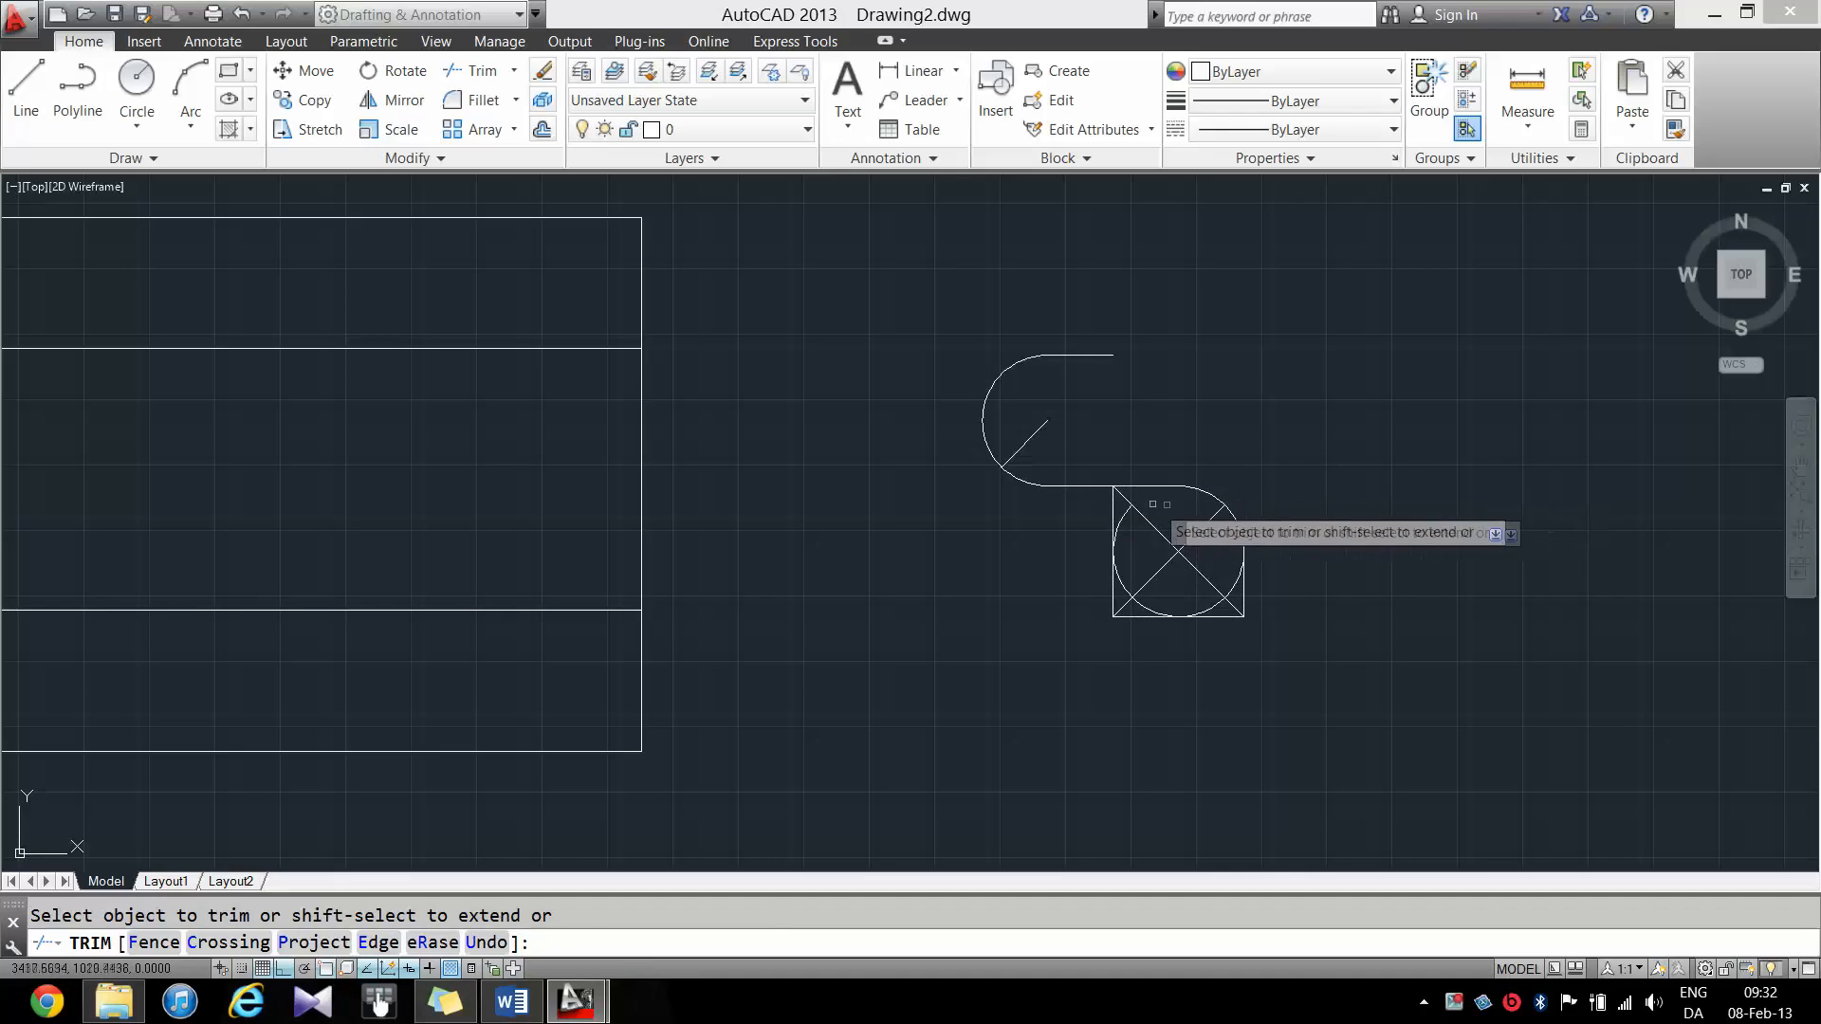
left_click(1136, 497)
left_click(1123, 587)
left_click(1114, 587)
left_click(1134, 601)
left_click(1150, 576)
left_click(1192, 537)
left_click(1198, 528)
left_click(1124, 604)
left_click(1204, 574)
left_click(1243, 593)
left_click(1231, 602)
left_click(1224, 617)
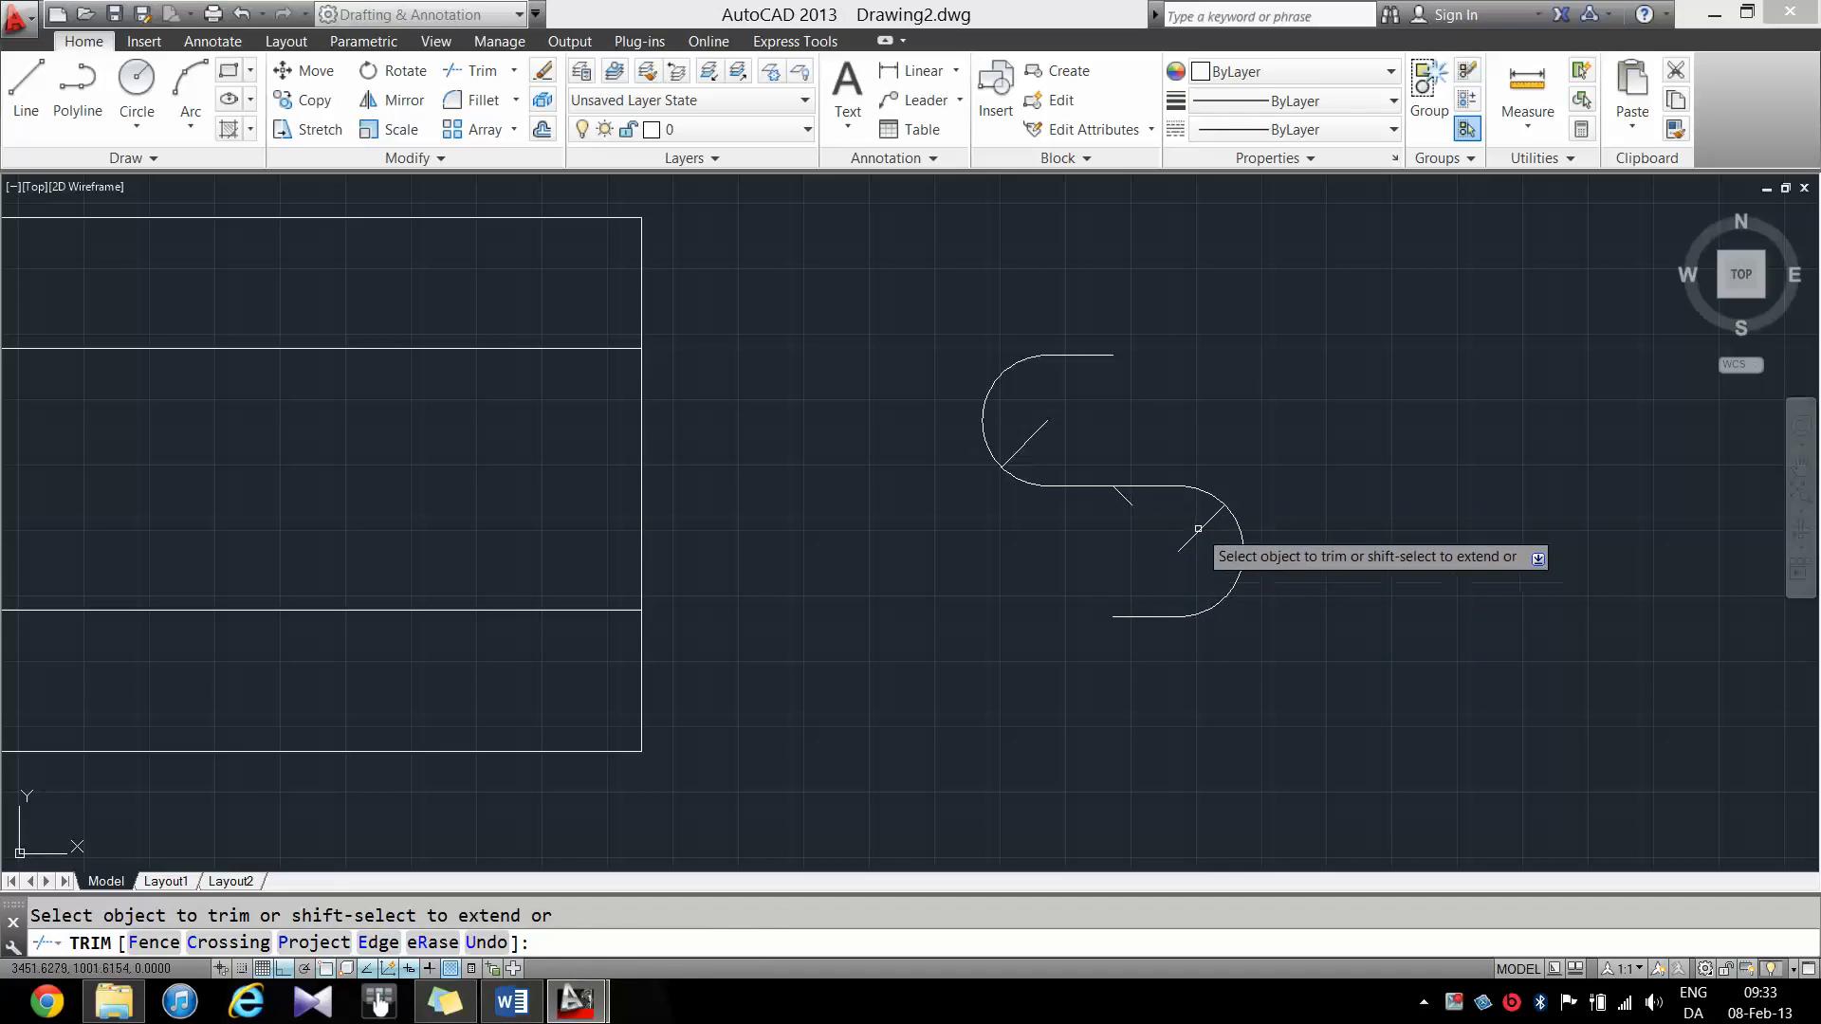
key("Return")
- Erase the leftover pieces of the diagonals inside the S-shaped profile
left_click(1030, 441)
key("Delete")
left_click(1126, 500)
key("Delete")
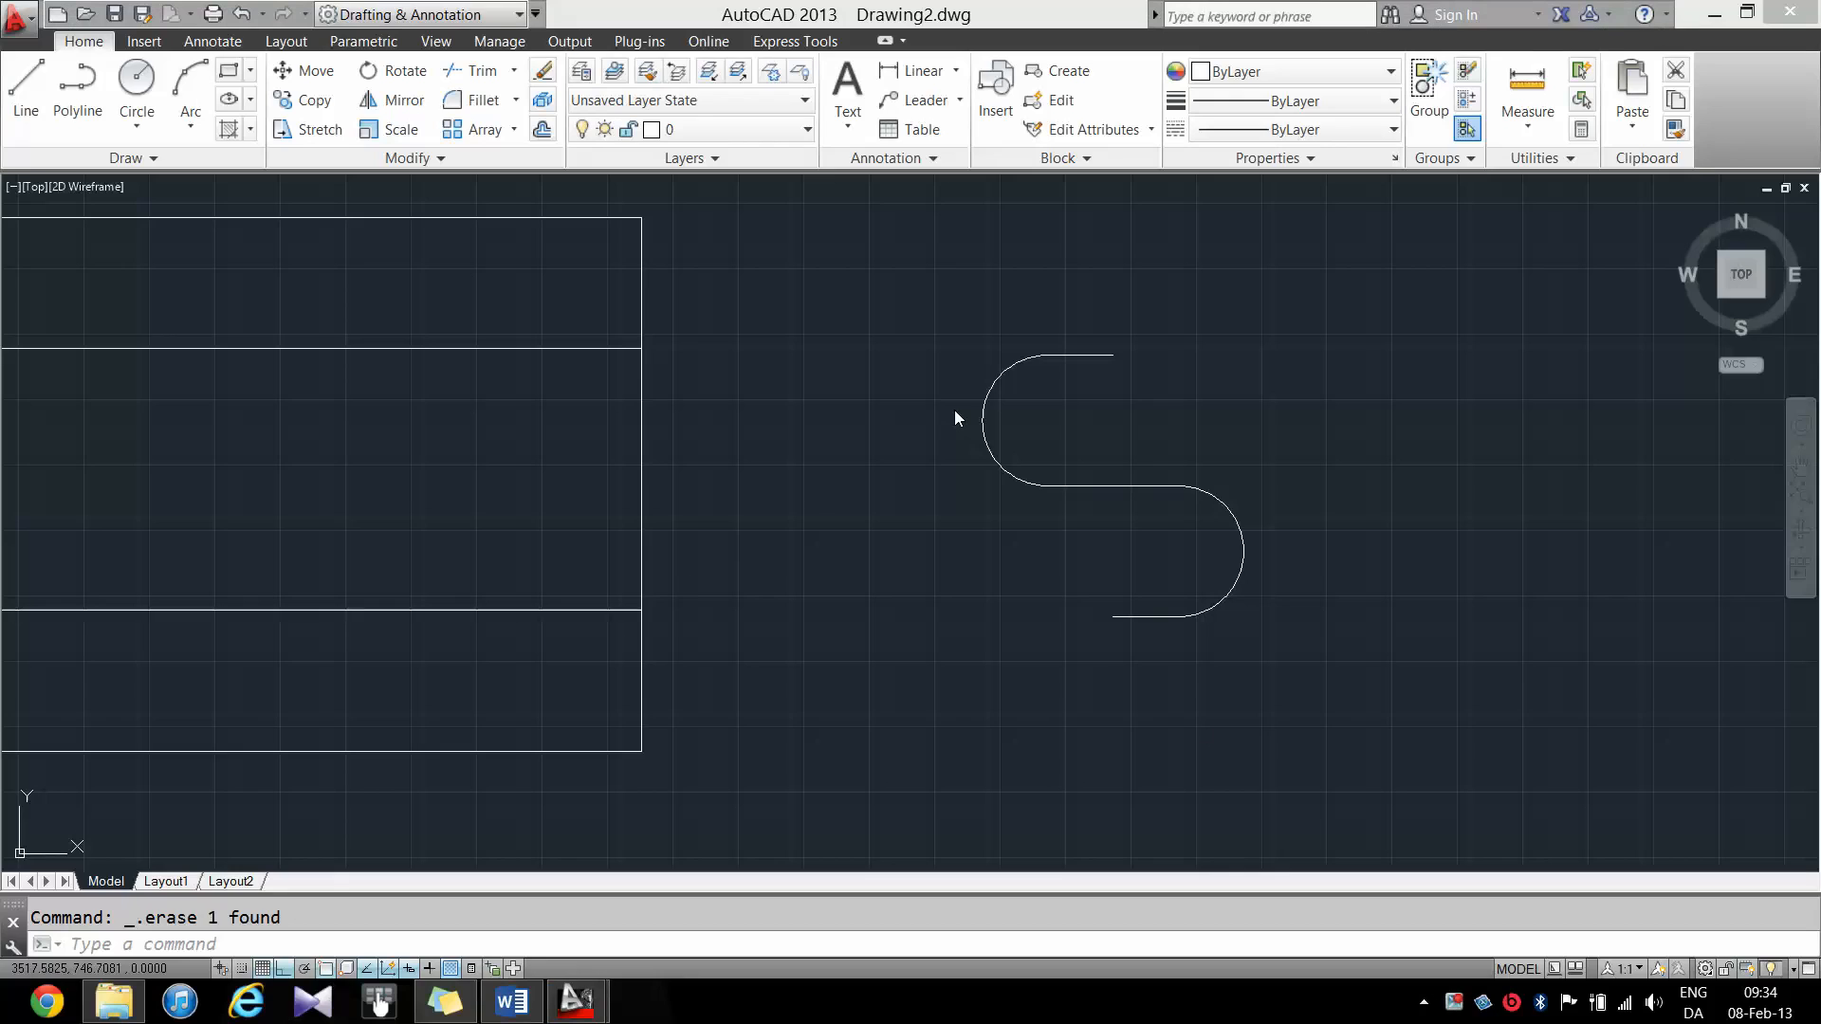
- Rotate the whole S-shaped profile 90° clockwise about its upper free endpoint
left_click(1300, 650)
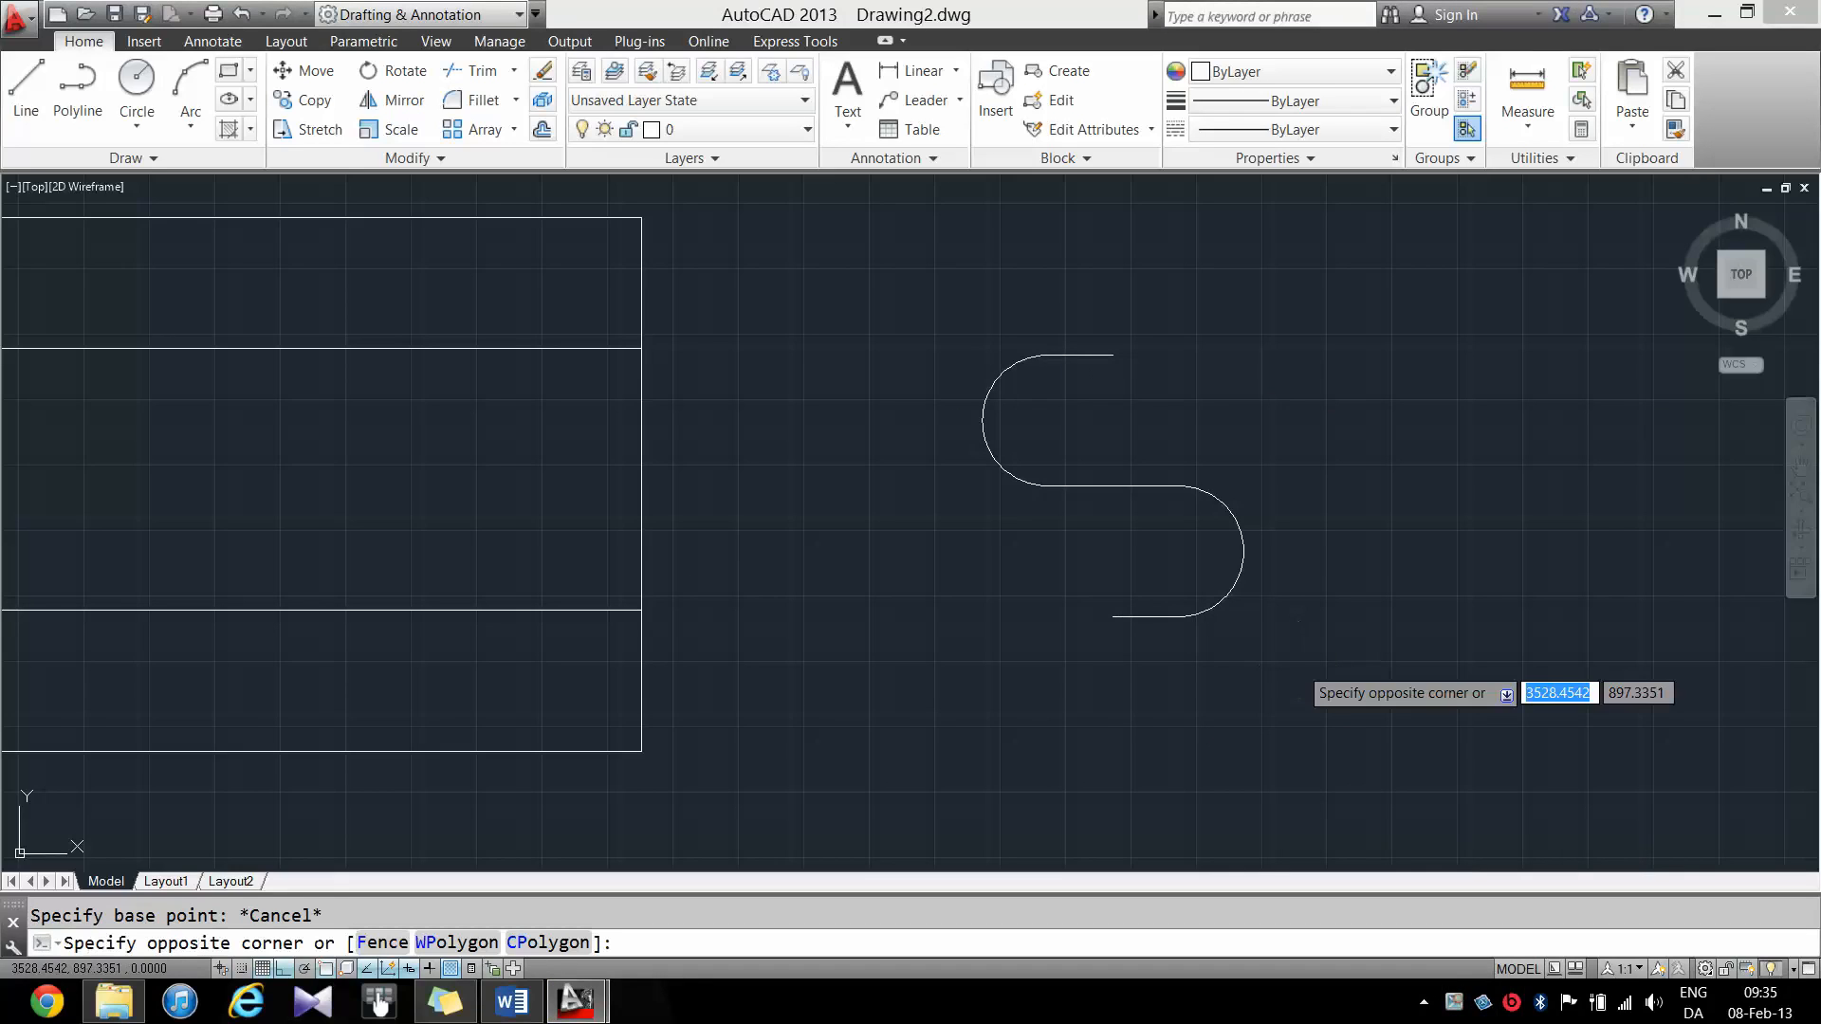
left_click(936, 292)
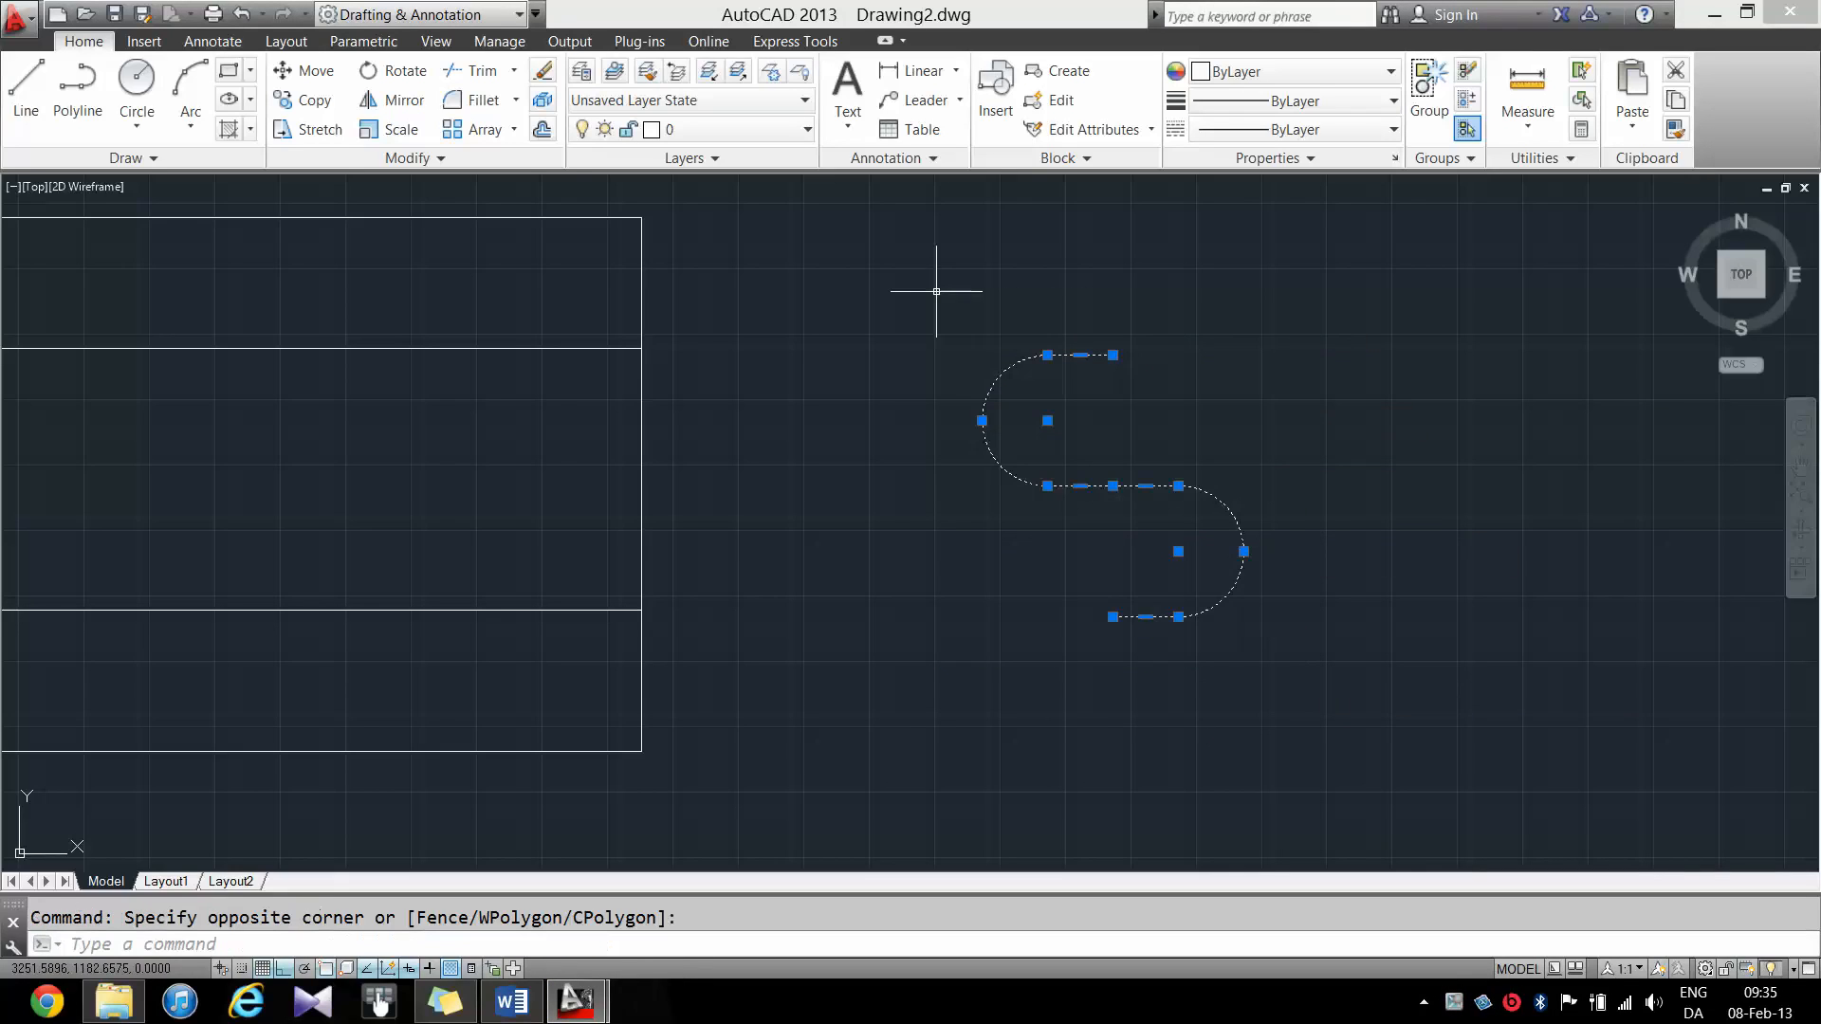
left_click(392, 76)
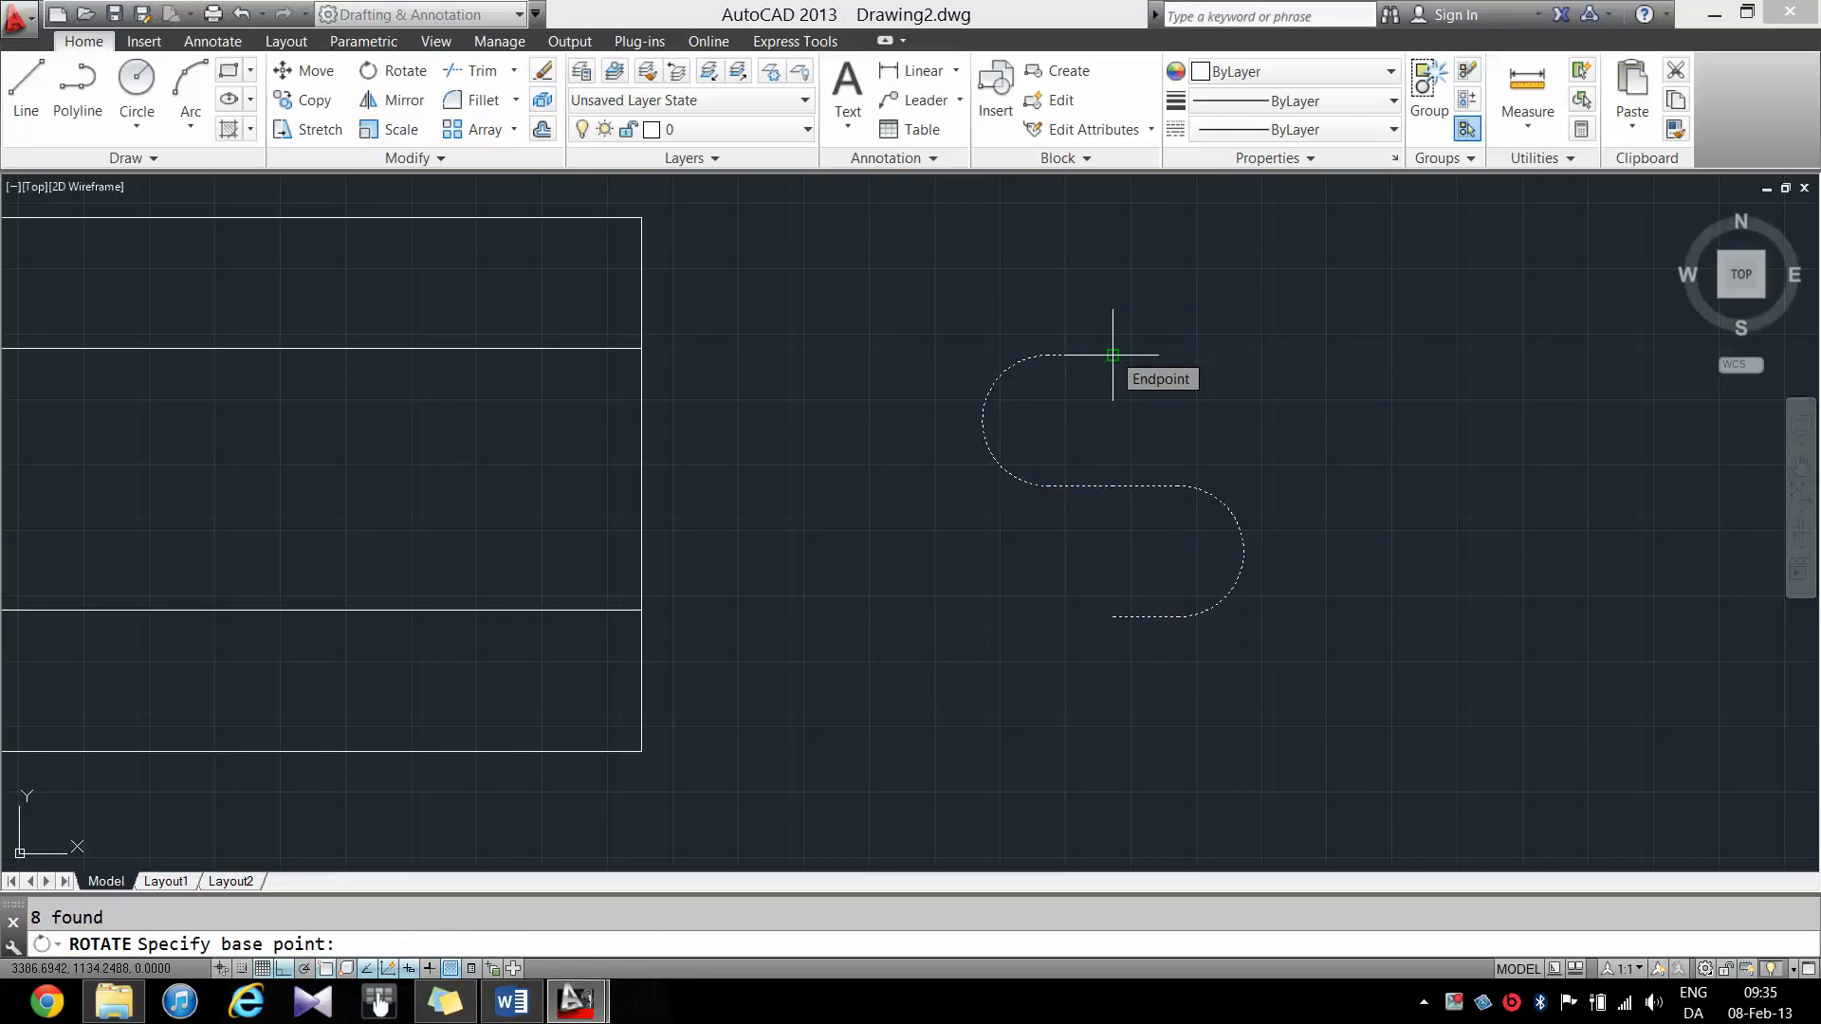
left_click(1112, 355)
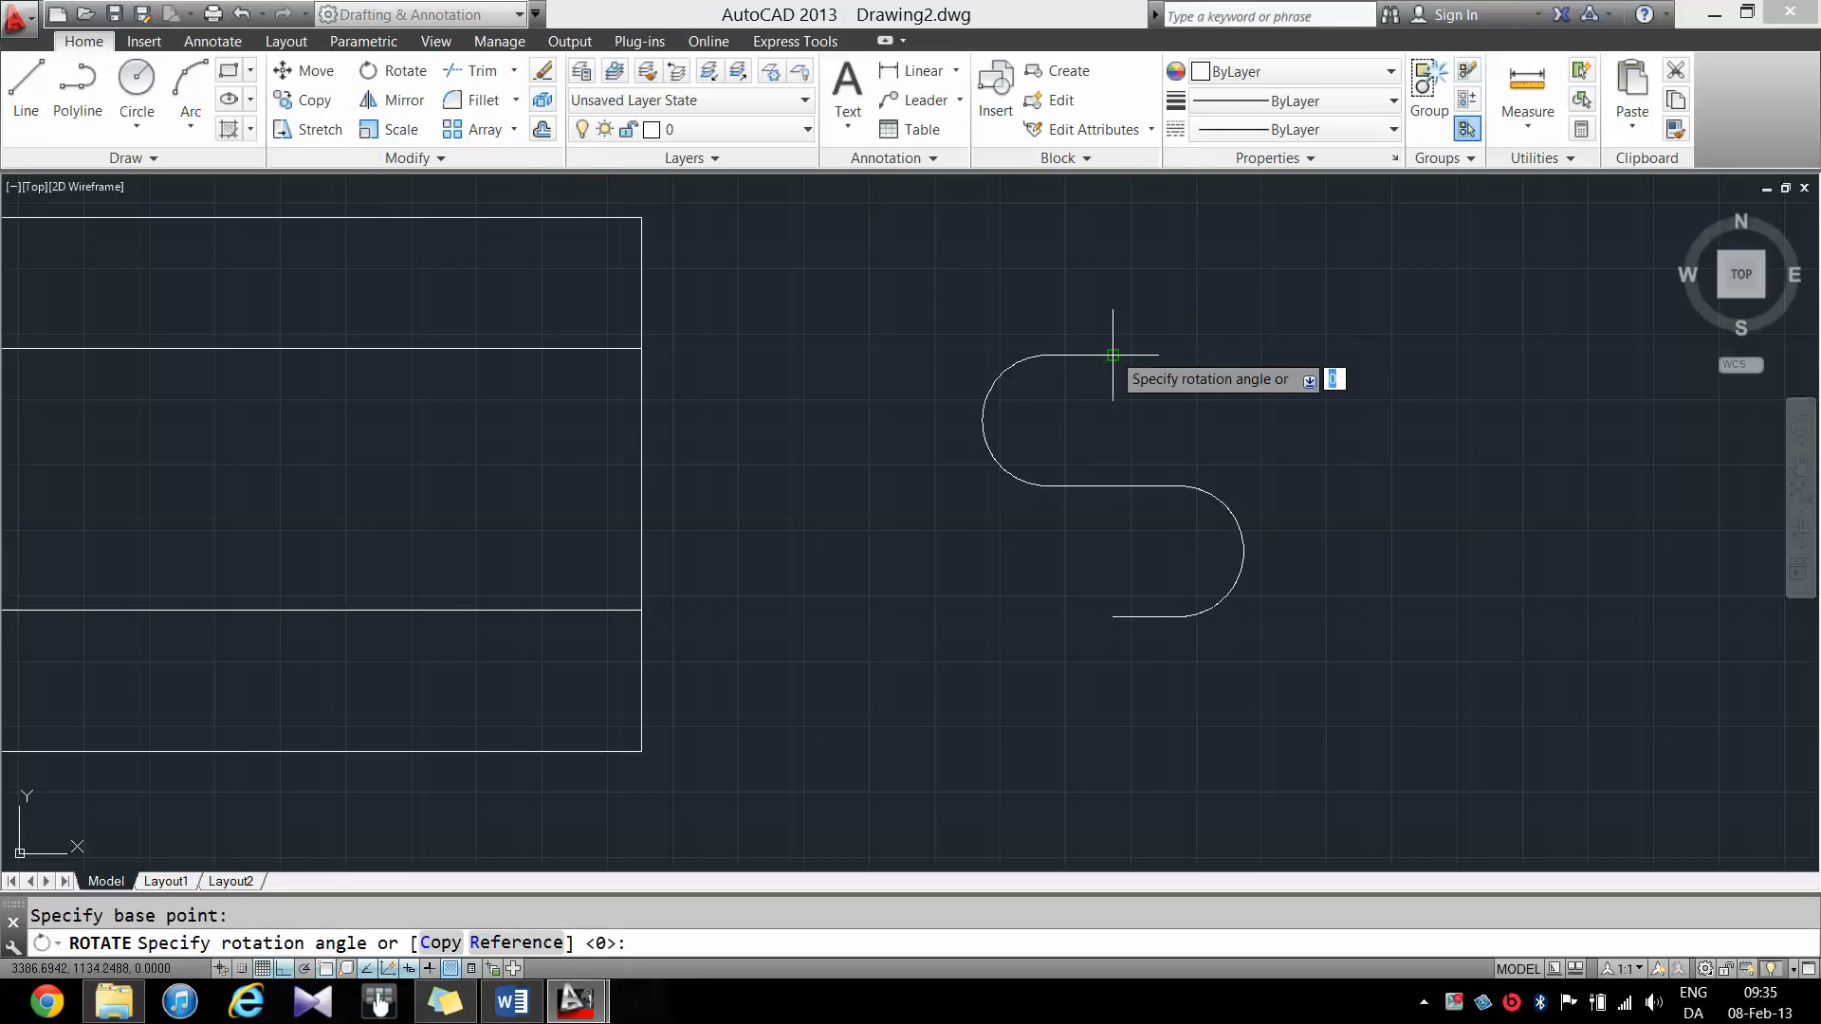
left_click(1132, 481)
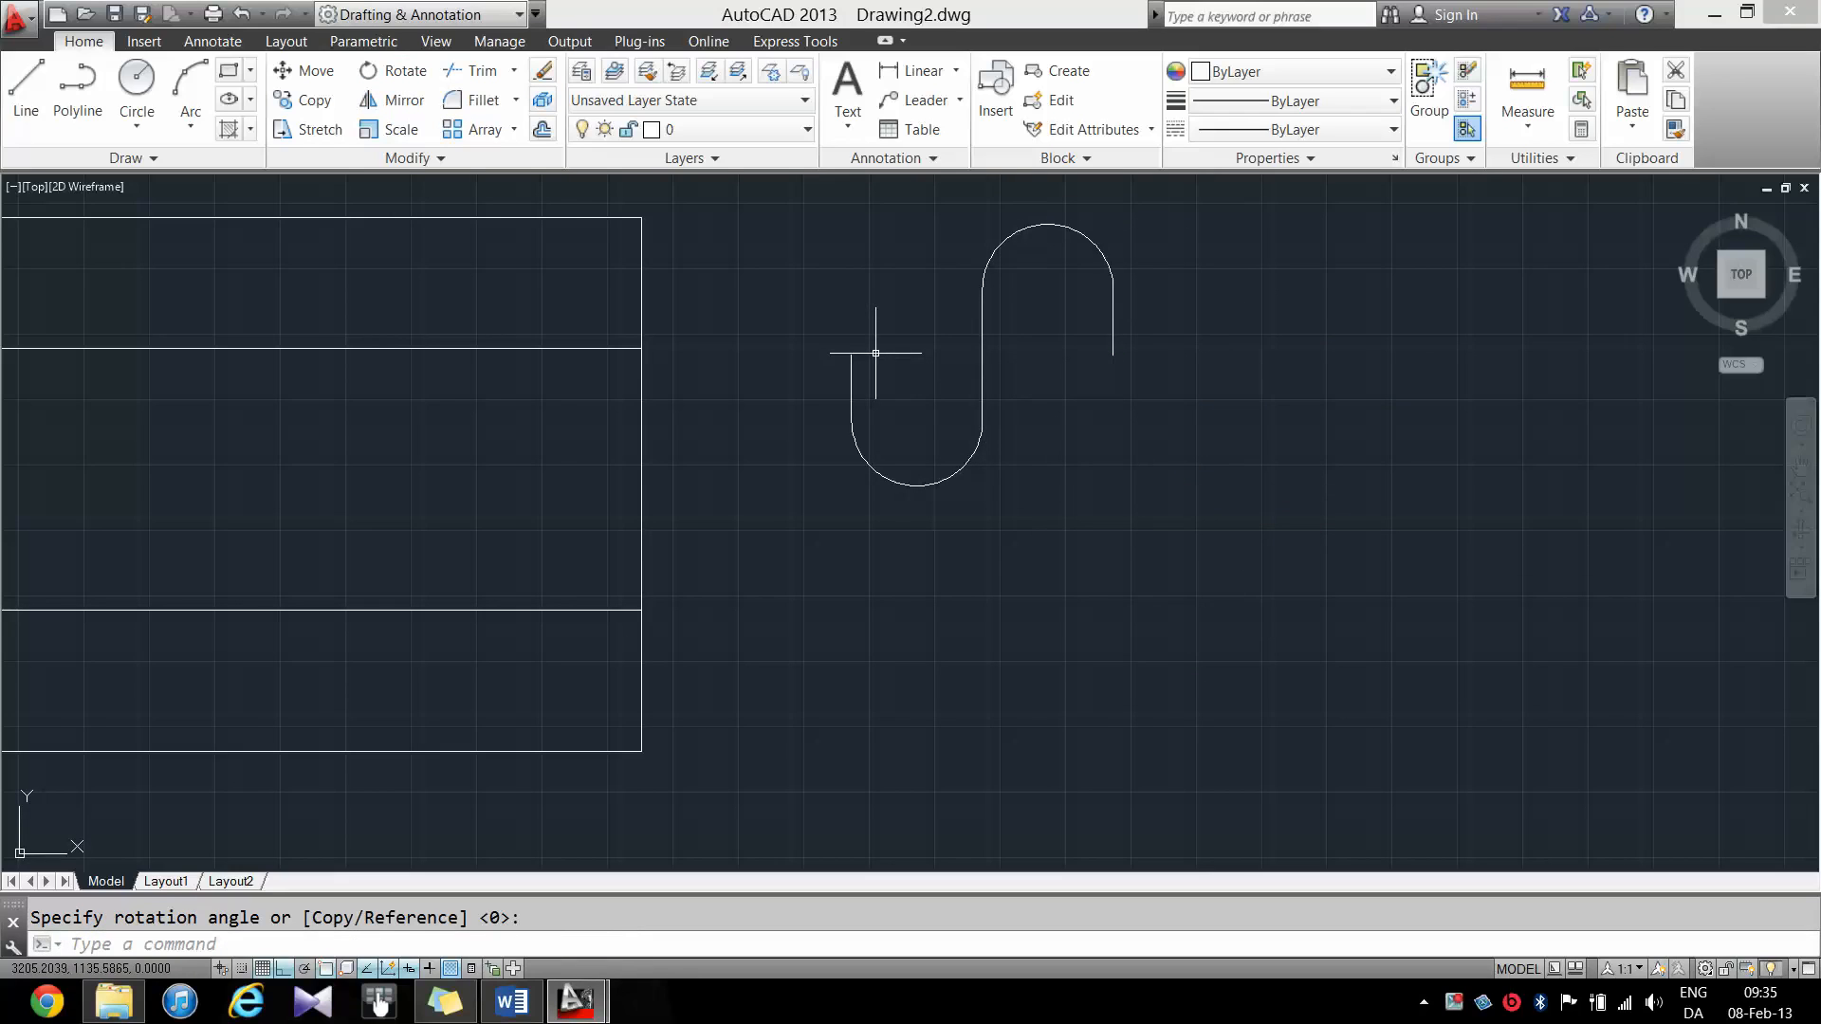
key("Escape")
- Join all segments of the rotated S-shaped profile into one polyline
scroll(1138, 566, "down", 4)
left_click(1801, 466)
mouse_move(628, 514)
left_mouse_down()
mouse_move(903, 503)
mouse_move(860, 507)
left_mouse_up()
scroll(903, 503, "up", 2)
key("Escape")
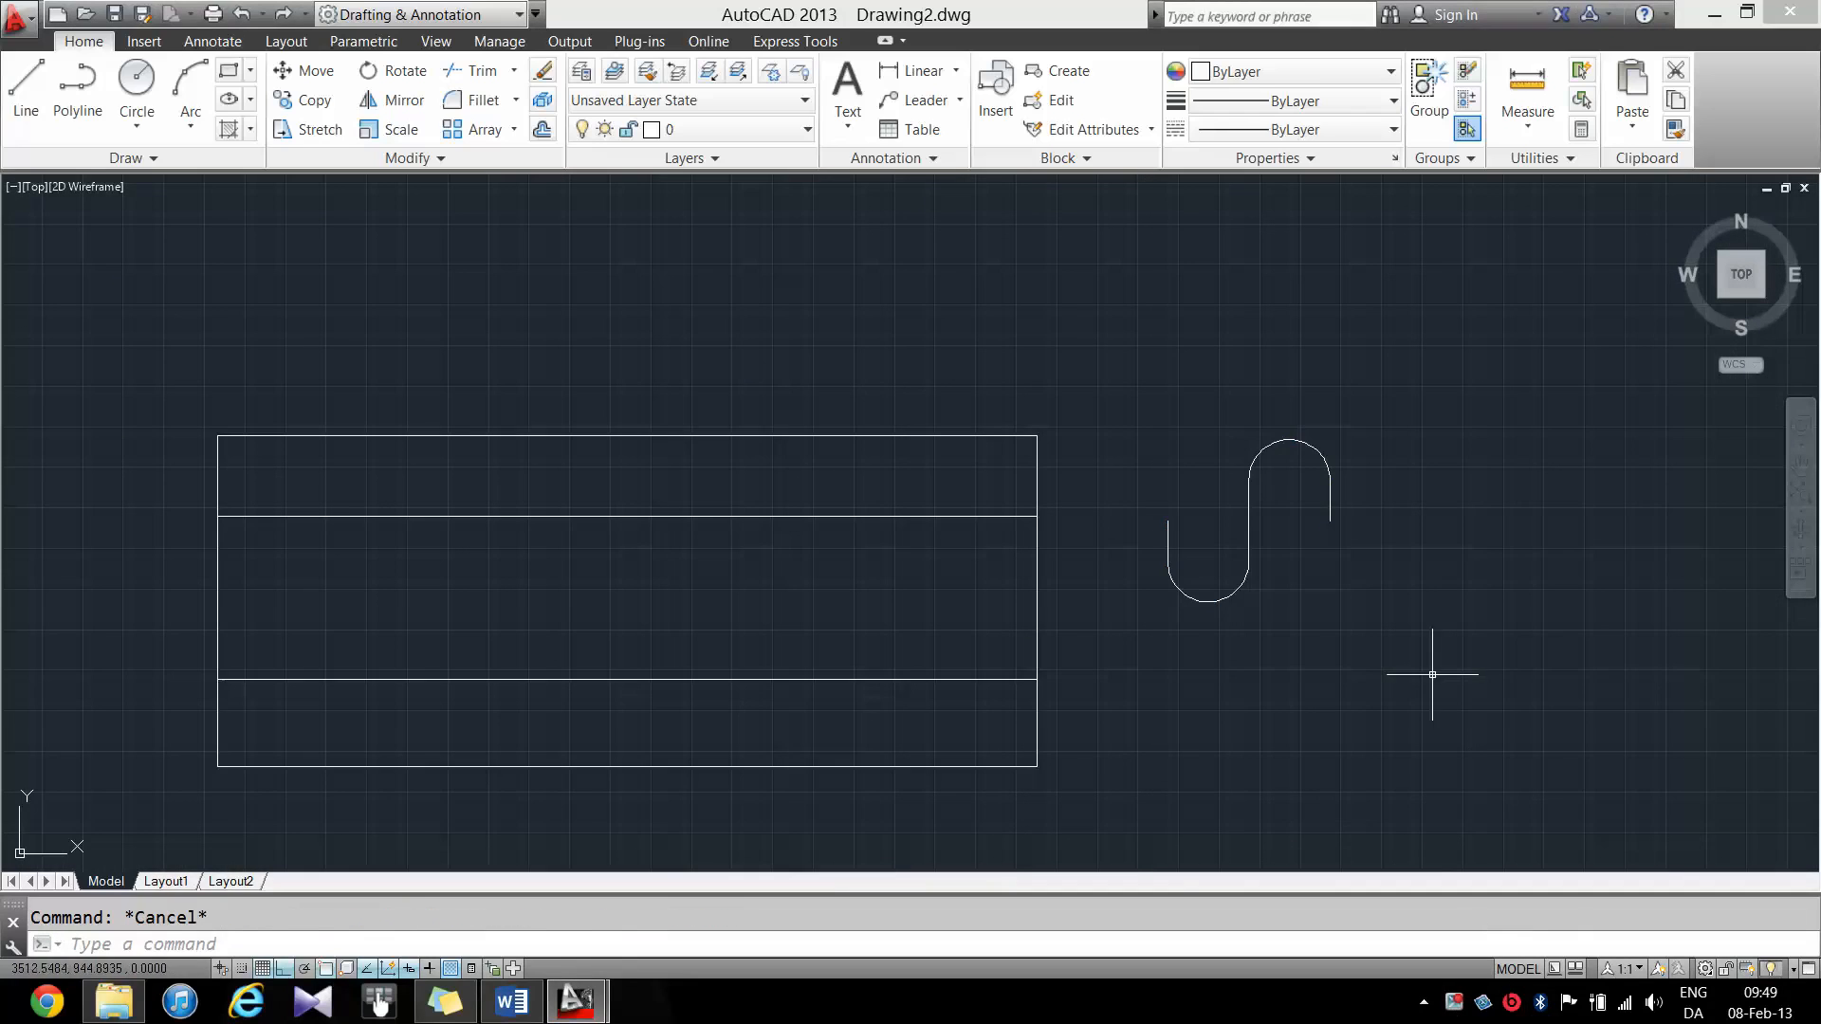
left_click(1432, 675)
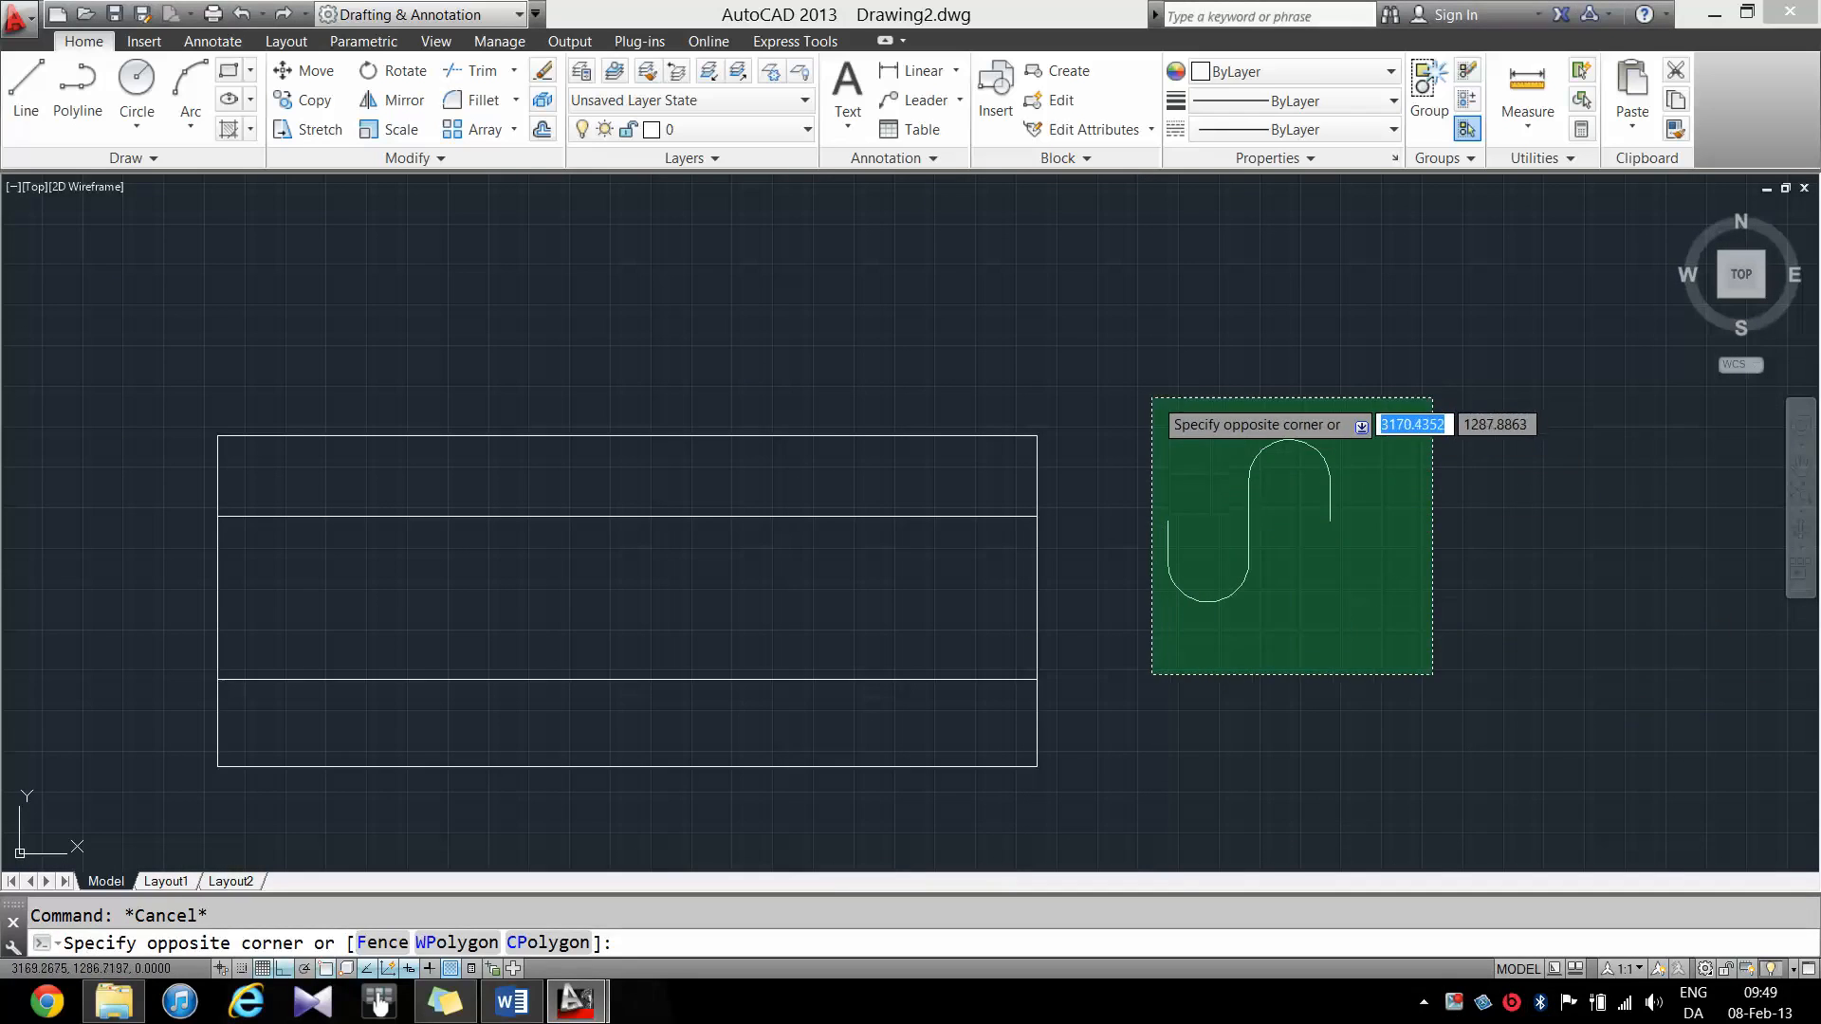
left_click(1143, 398)
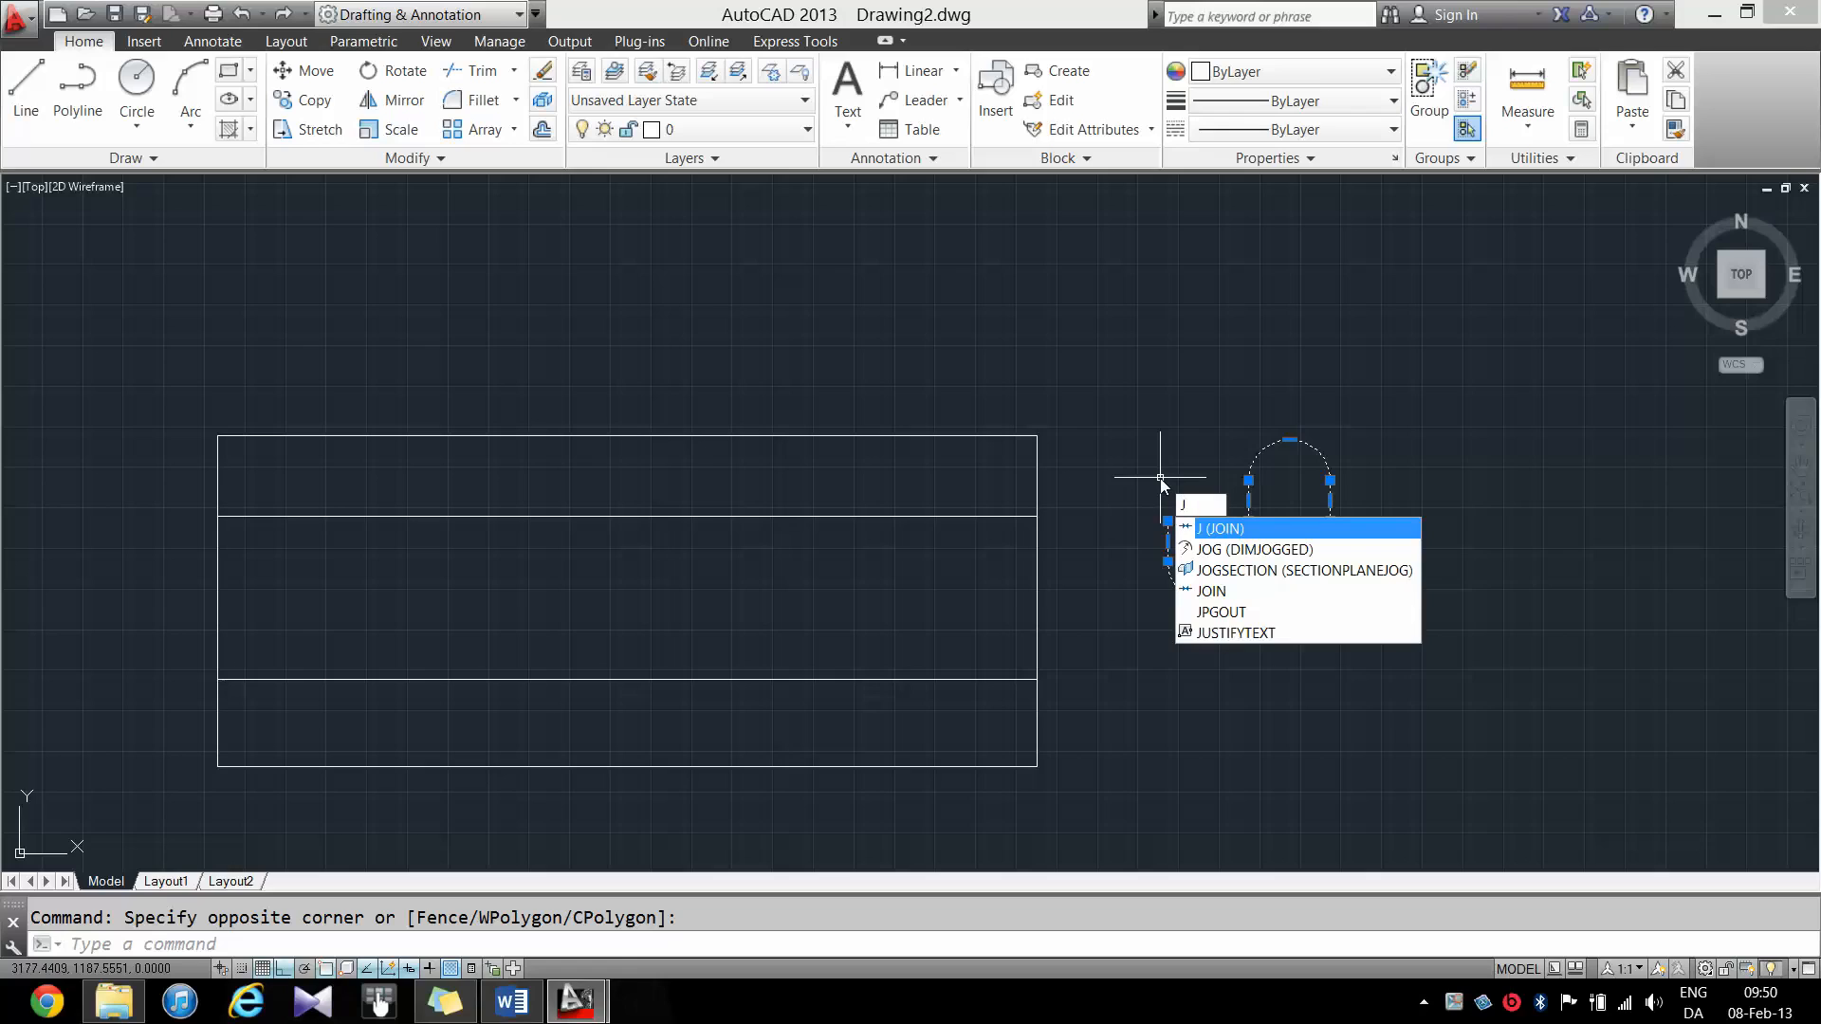
key("Escape")
- Move the joined profile from the lowest point of its lower arc to the left end of the rectangle's lower dividing line
left_click(1192, 496)
left_click(1131, 569)
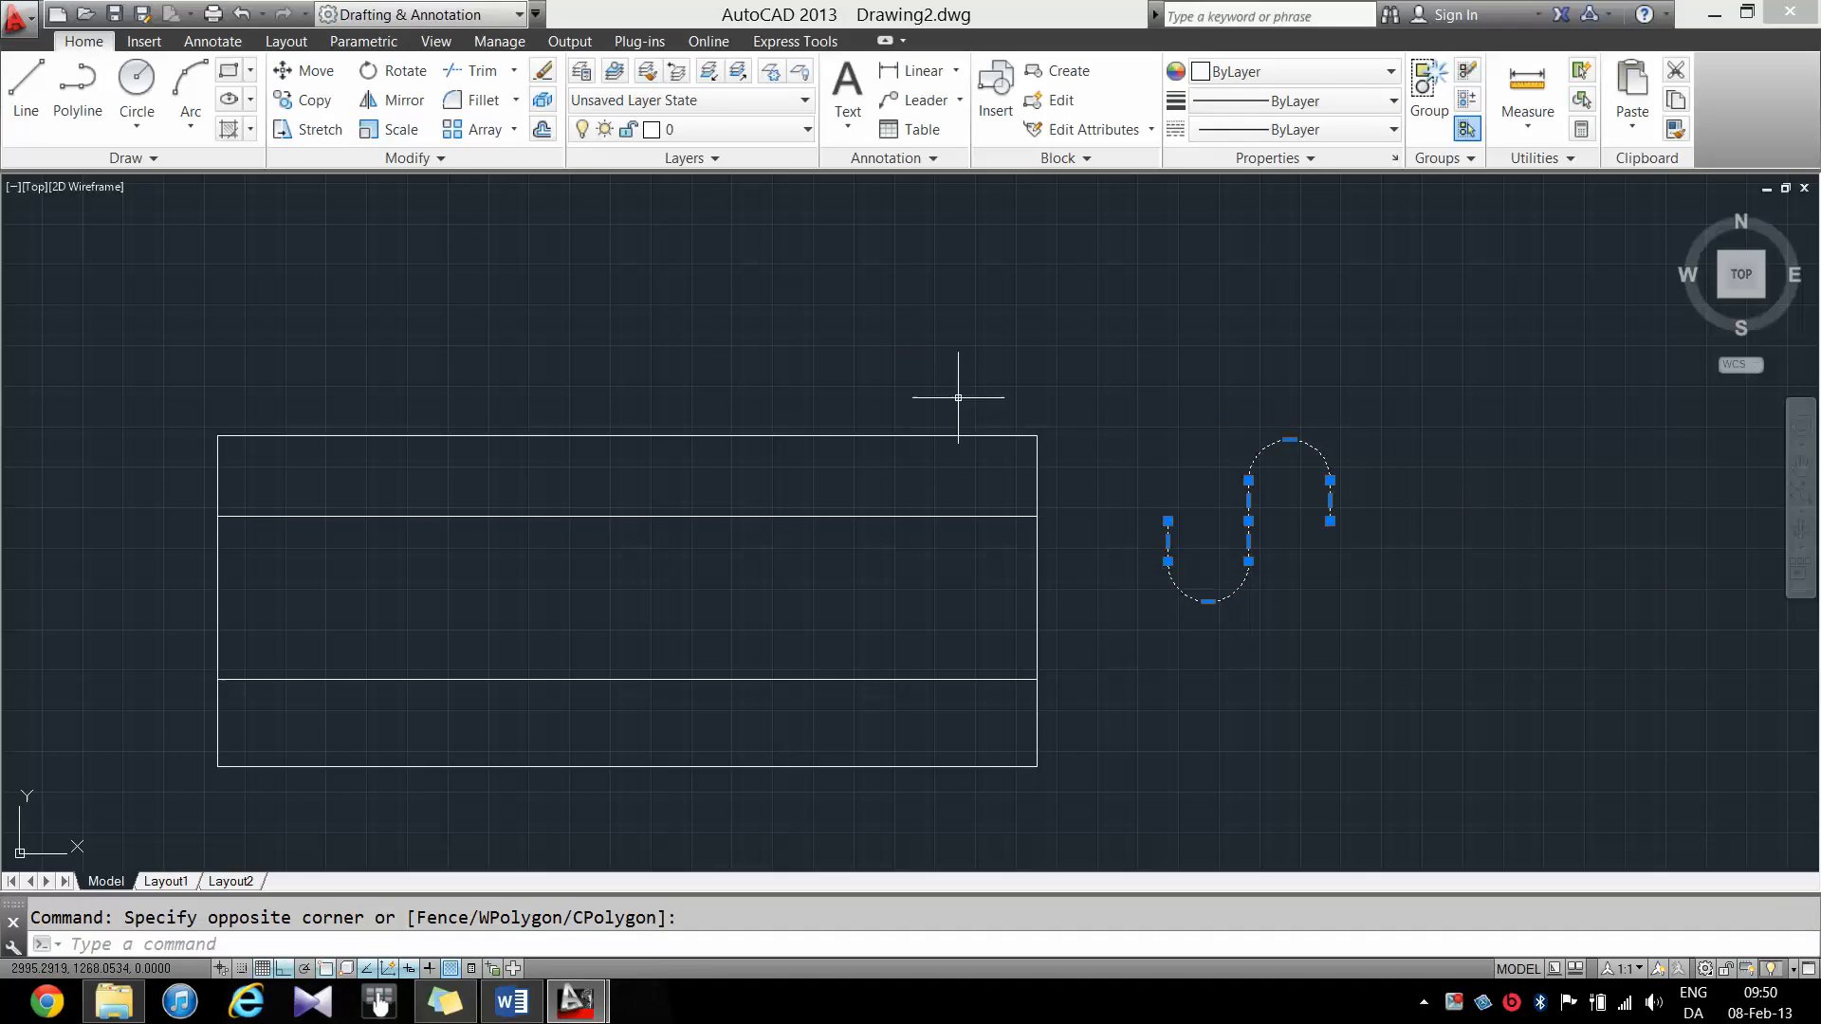
left_click(306, 71)
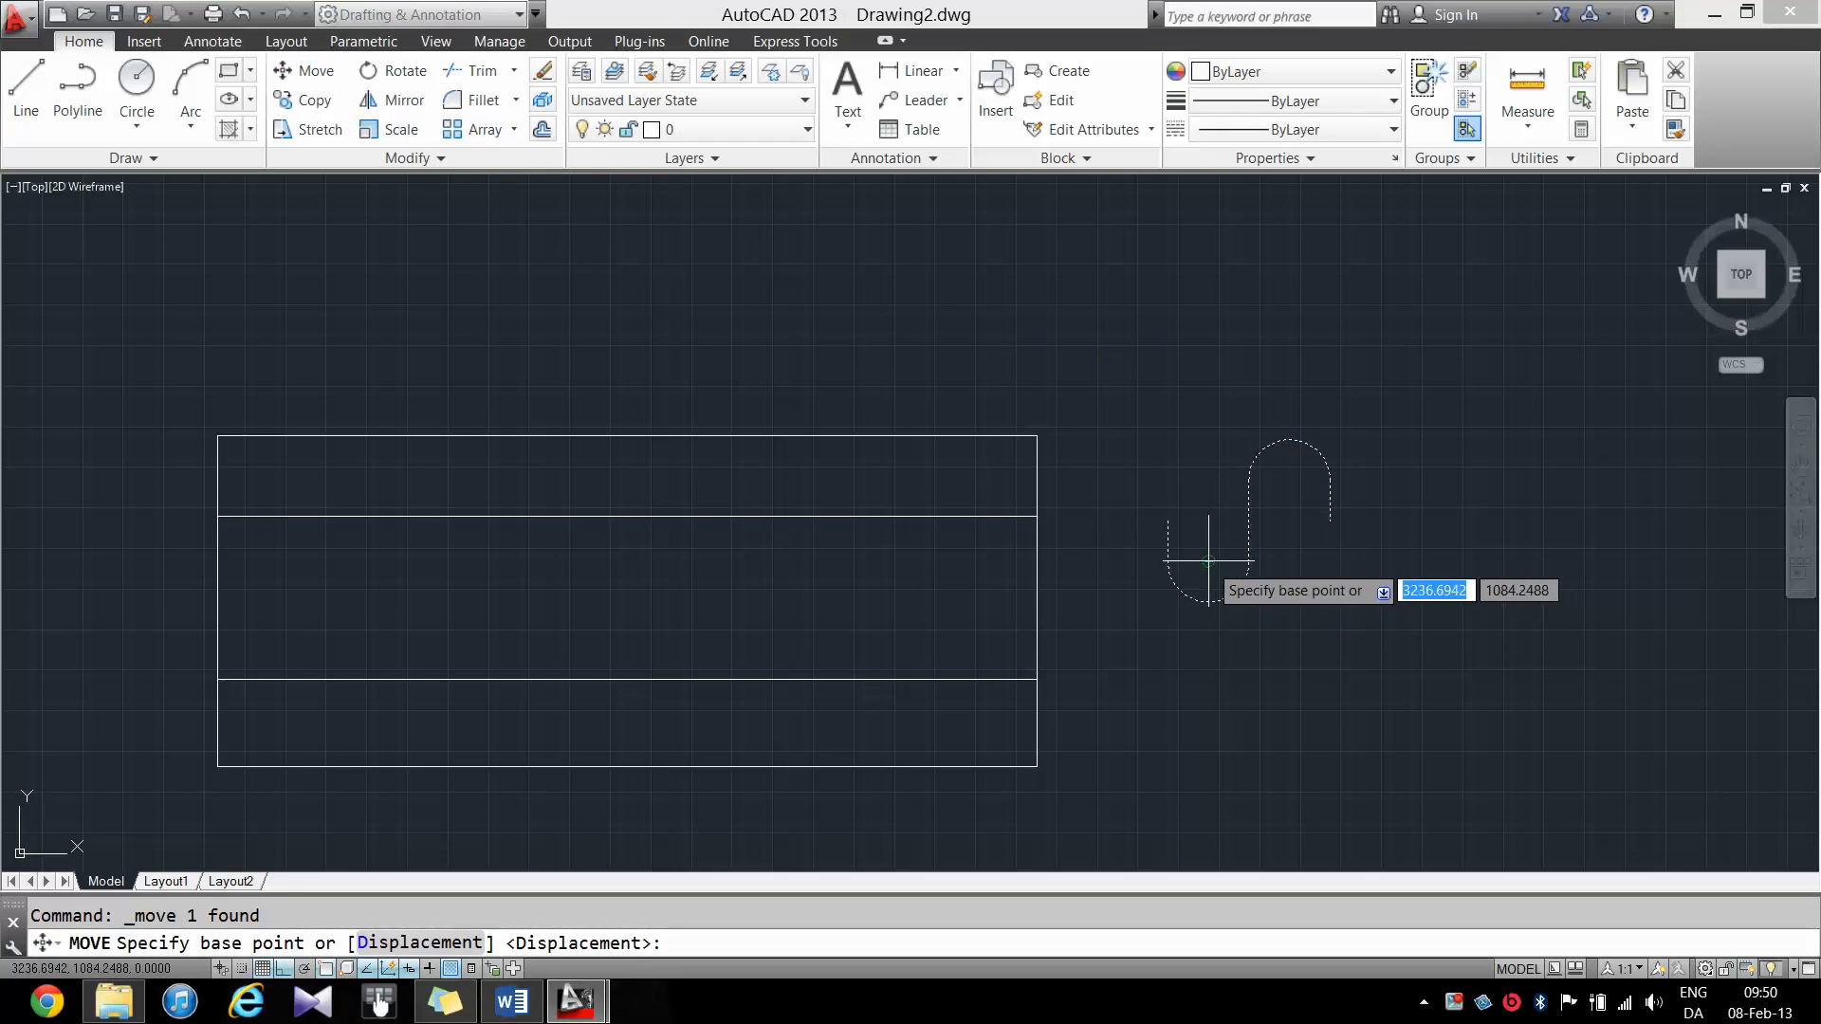
left_click(1209, 602)
left_click(218, 679)
- Move the profile horizontally so that its left free endpoint lies on the rectangle's left edge
left_click(190, 603)
left_click(158, 622)
left_click(304, 74)
left_click(176, 597)
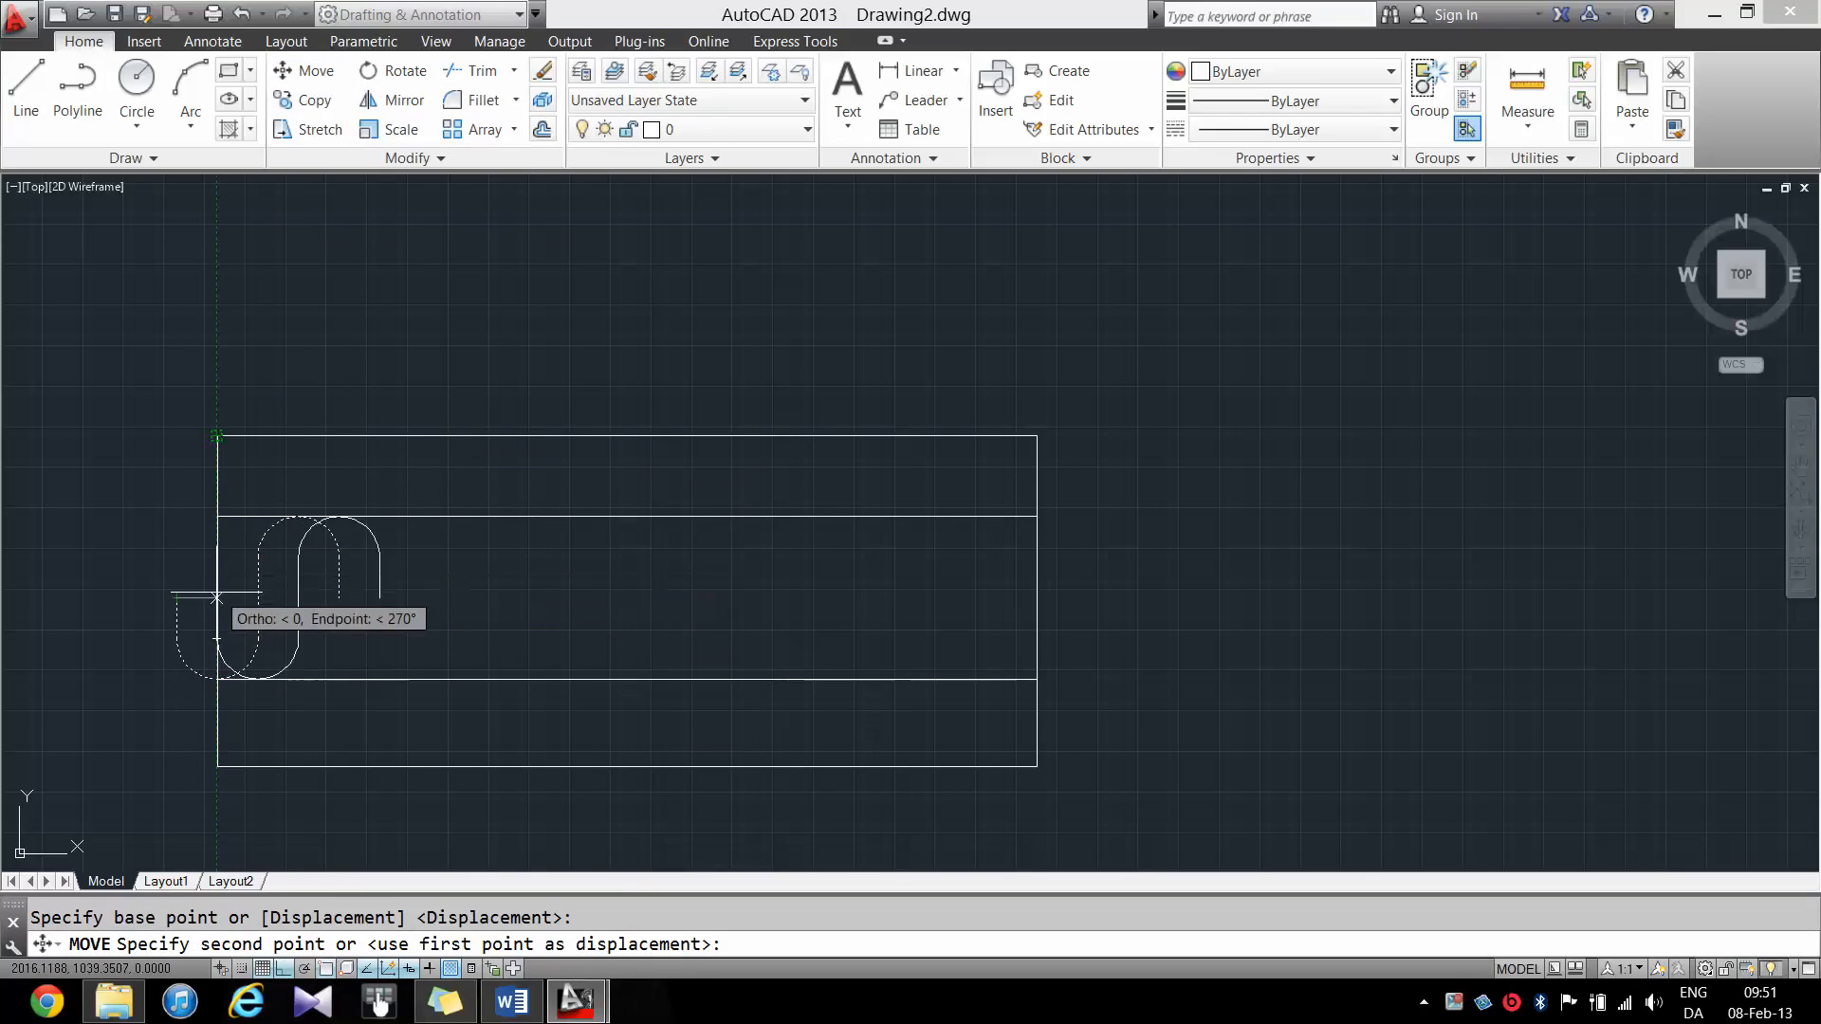
left_click(217, 598)
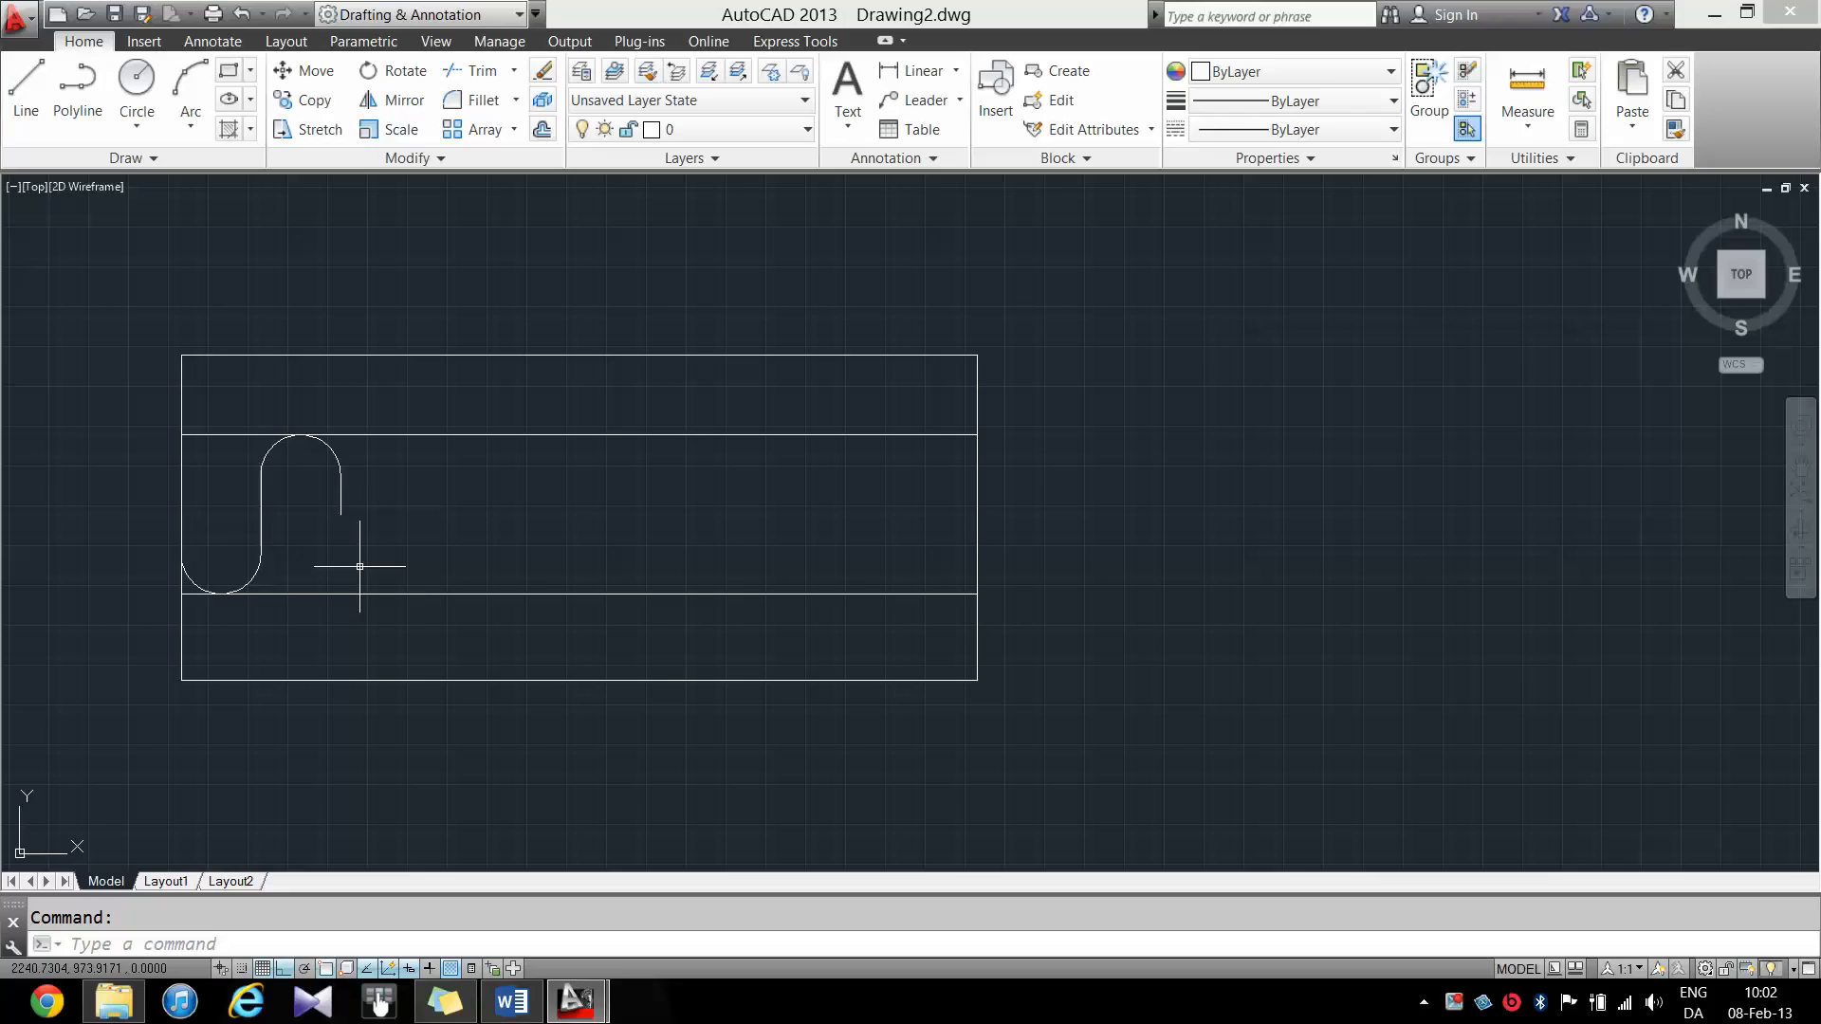
- Copy the profile to the clipboard with its left free endpoint as the base point
left_click(288, 558)
left_click(244, 547)
right_click(337, 530)
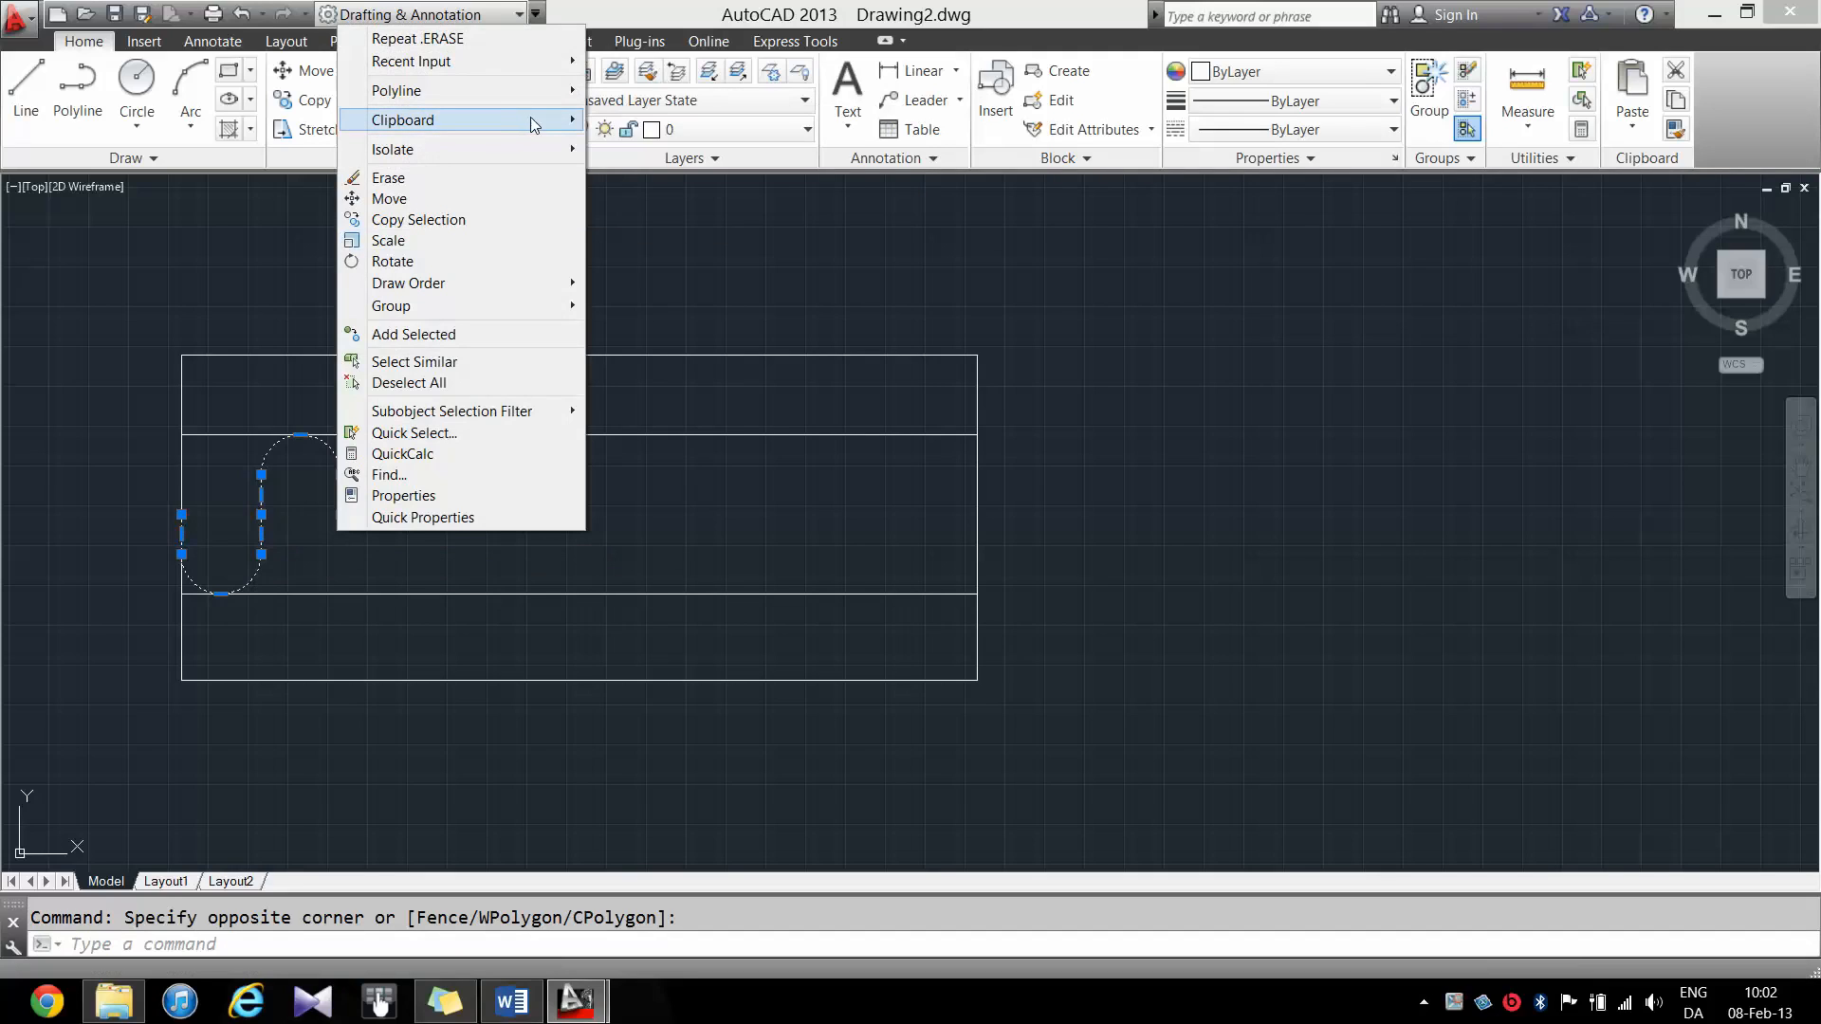
mouse_move(533, 125)
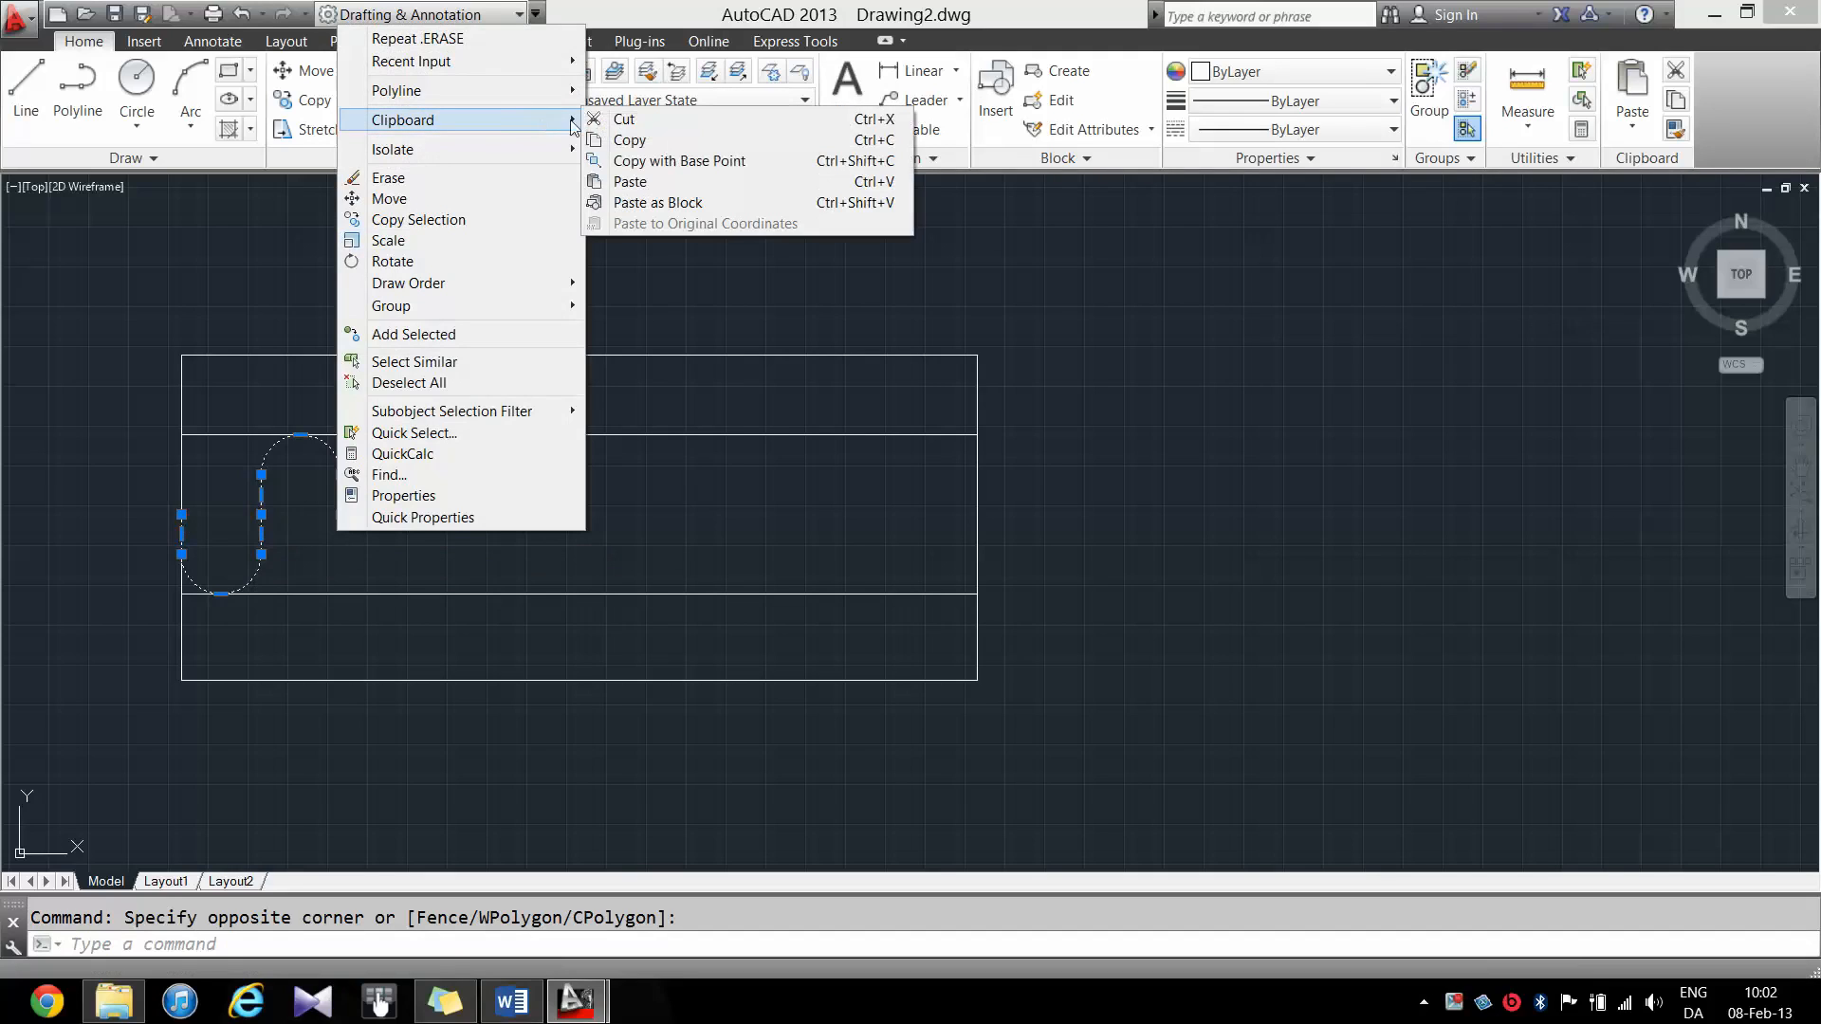
left_click(681, 161)
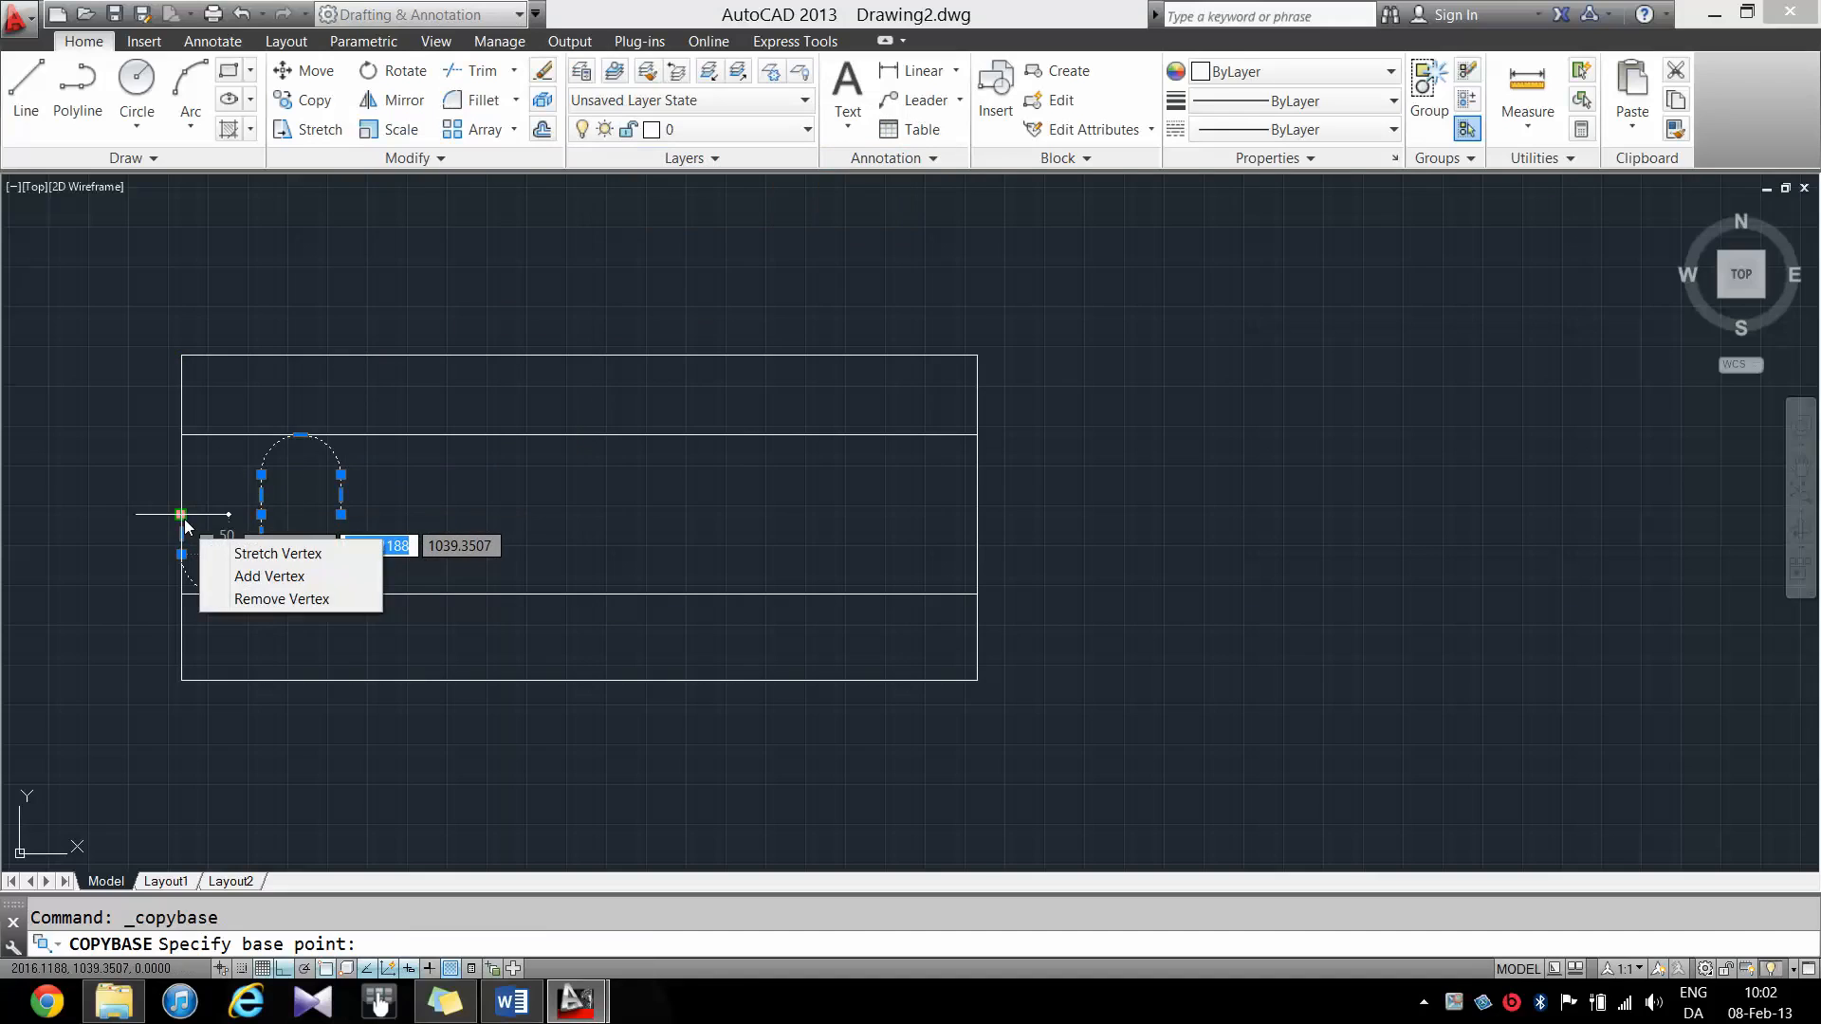
key("Escape")
- Paste the copied profile as a block at the right free endpoint of the original profile
right_click(382, 547)
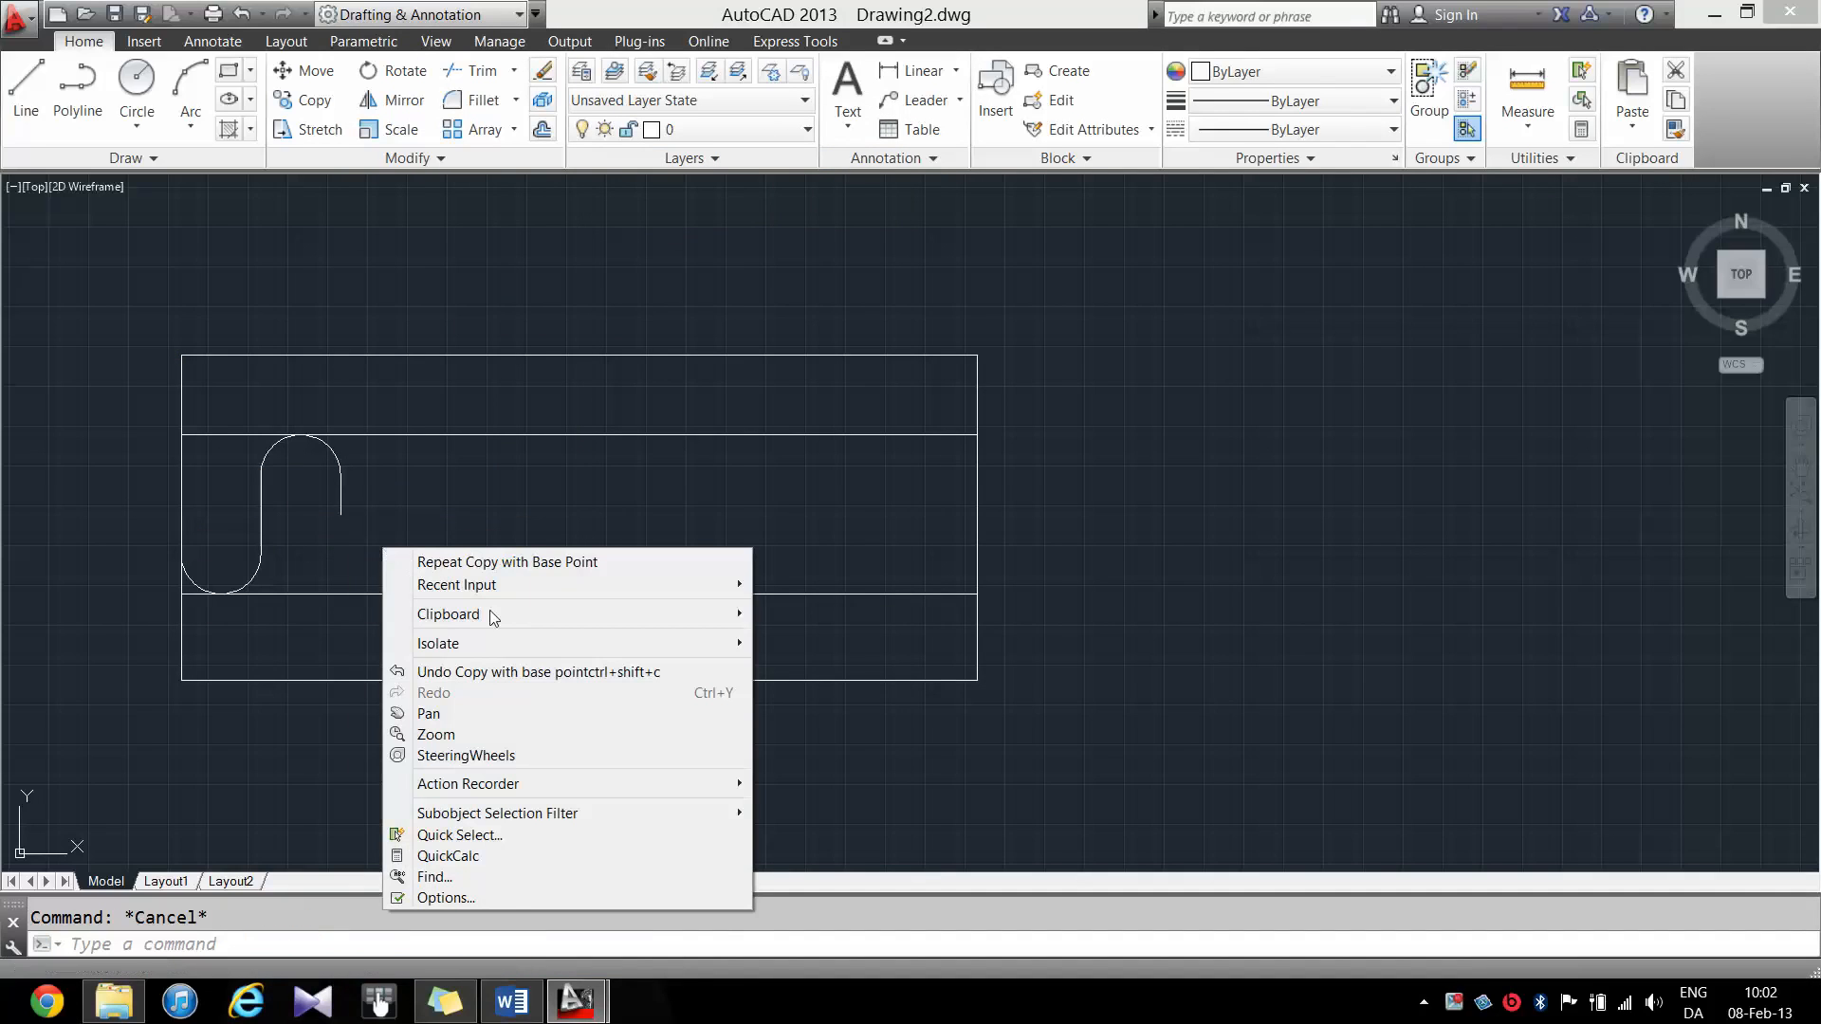
mouse_move(493, 617)
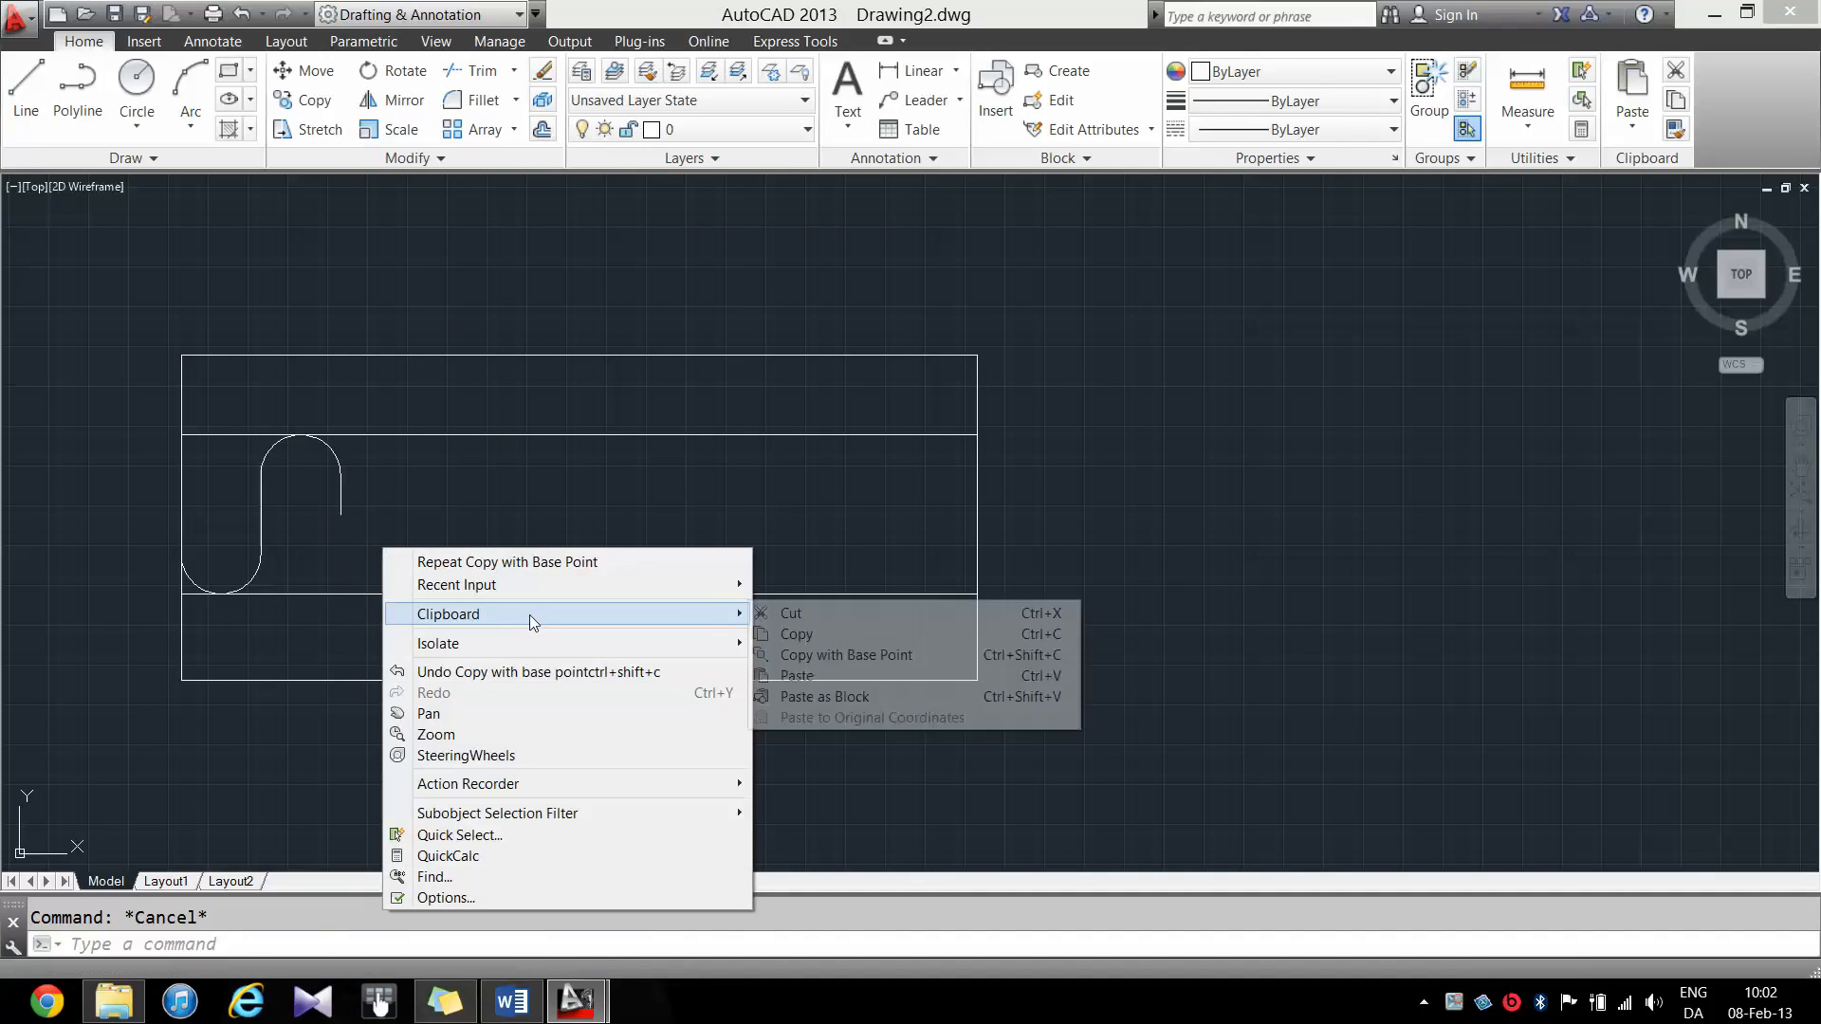
left_click(864, 701)
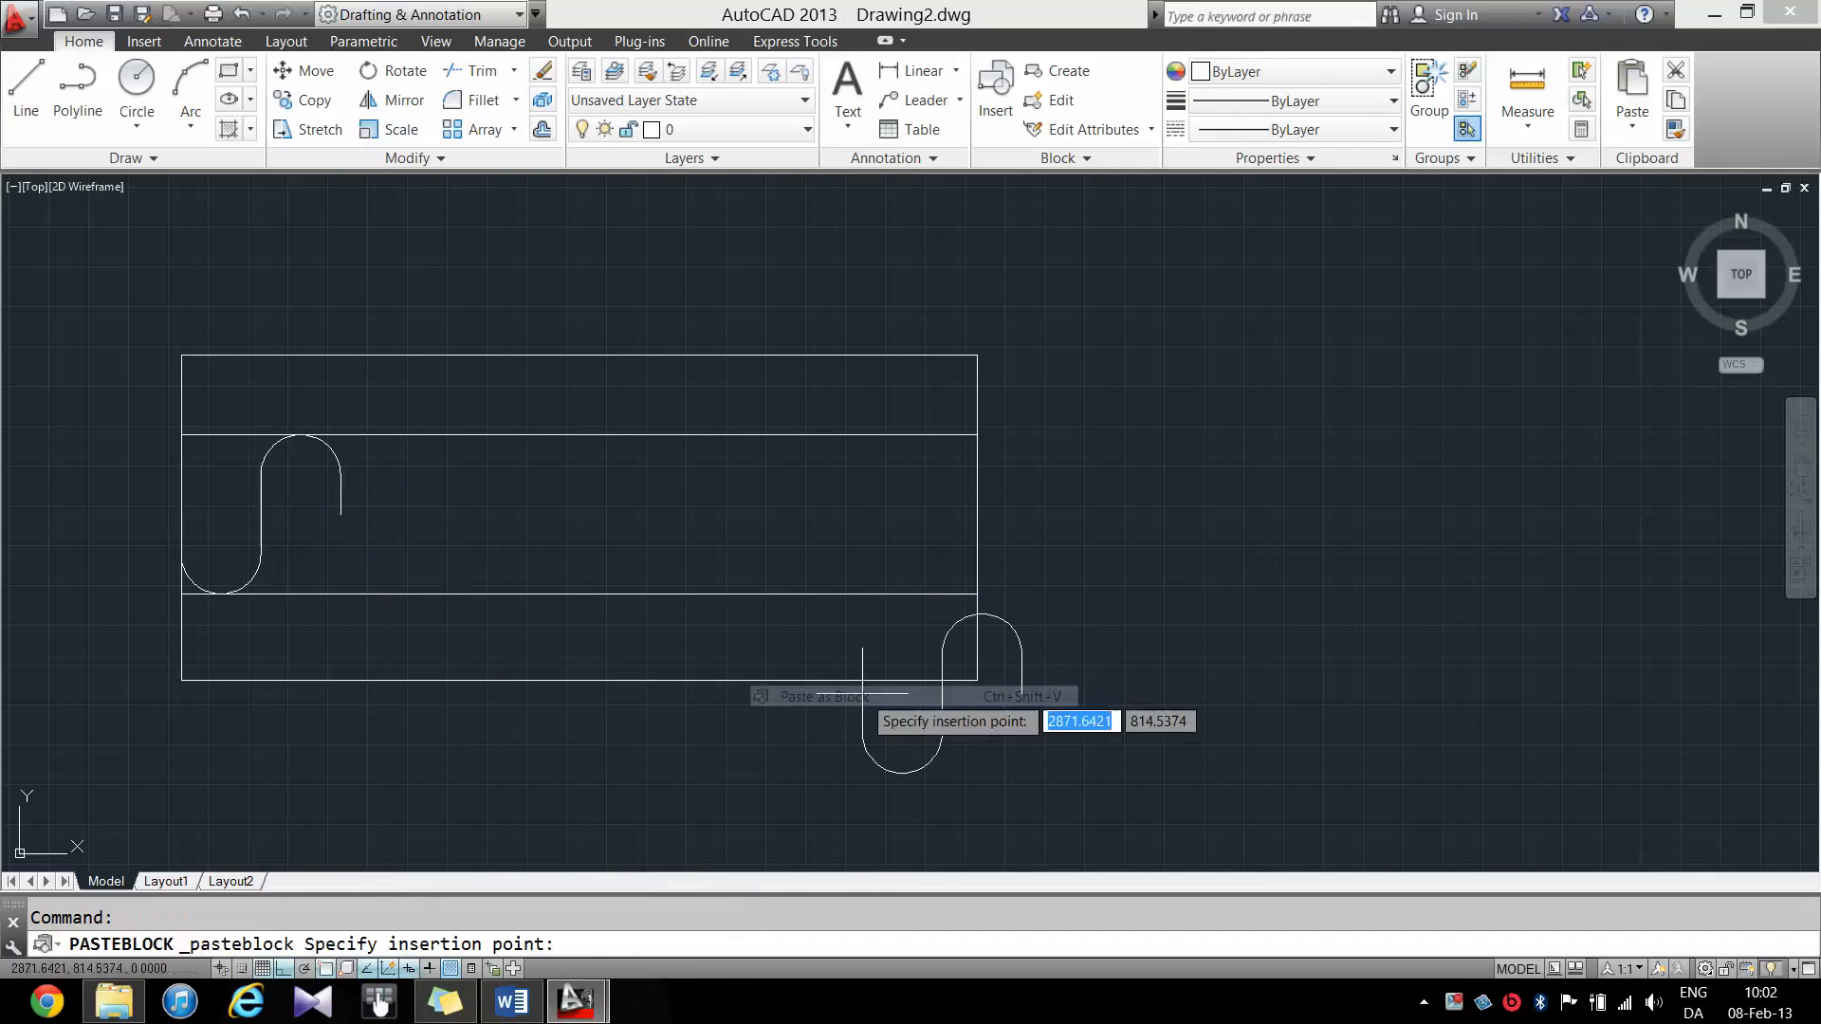
left_click(343, 516)
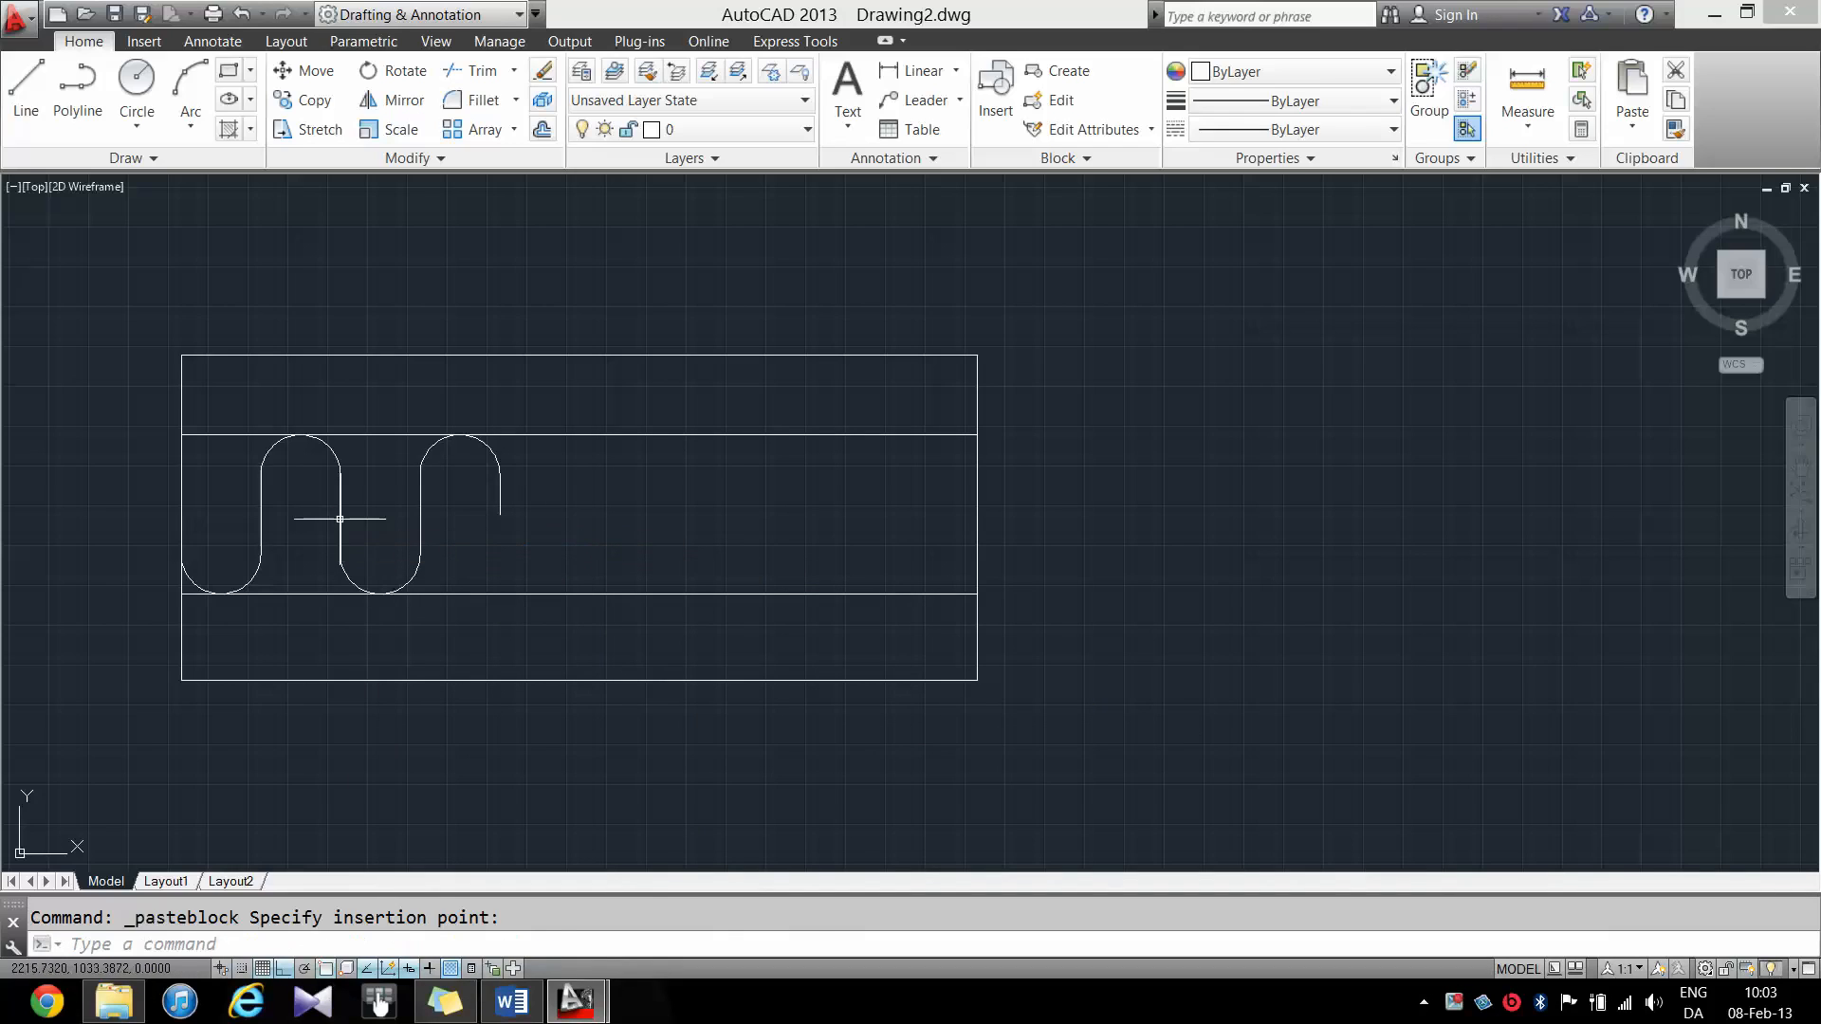
- Undo the last paste and continue pasting profile copies end to end until the middle band is filled to the rectangle's right edge
key("ctrl+z")
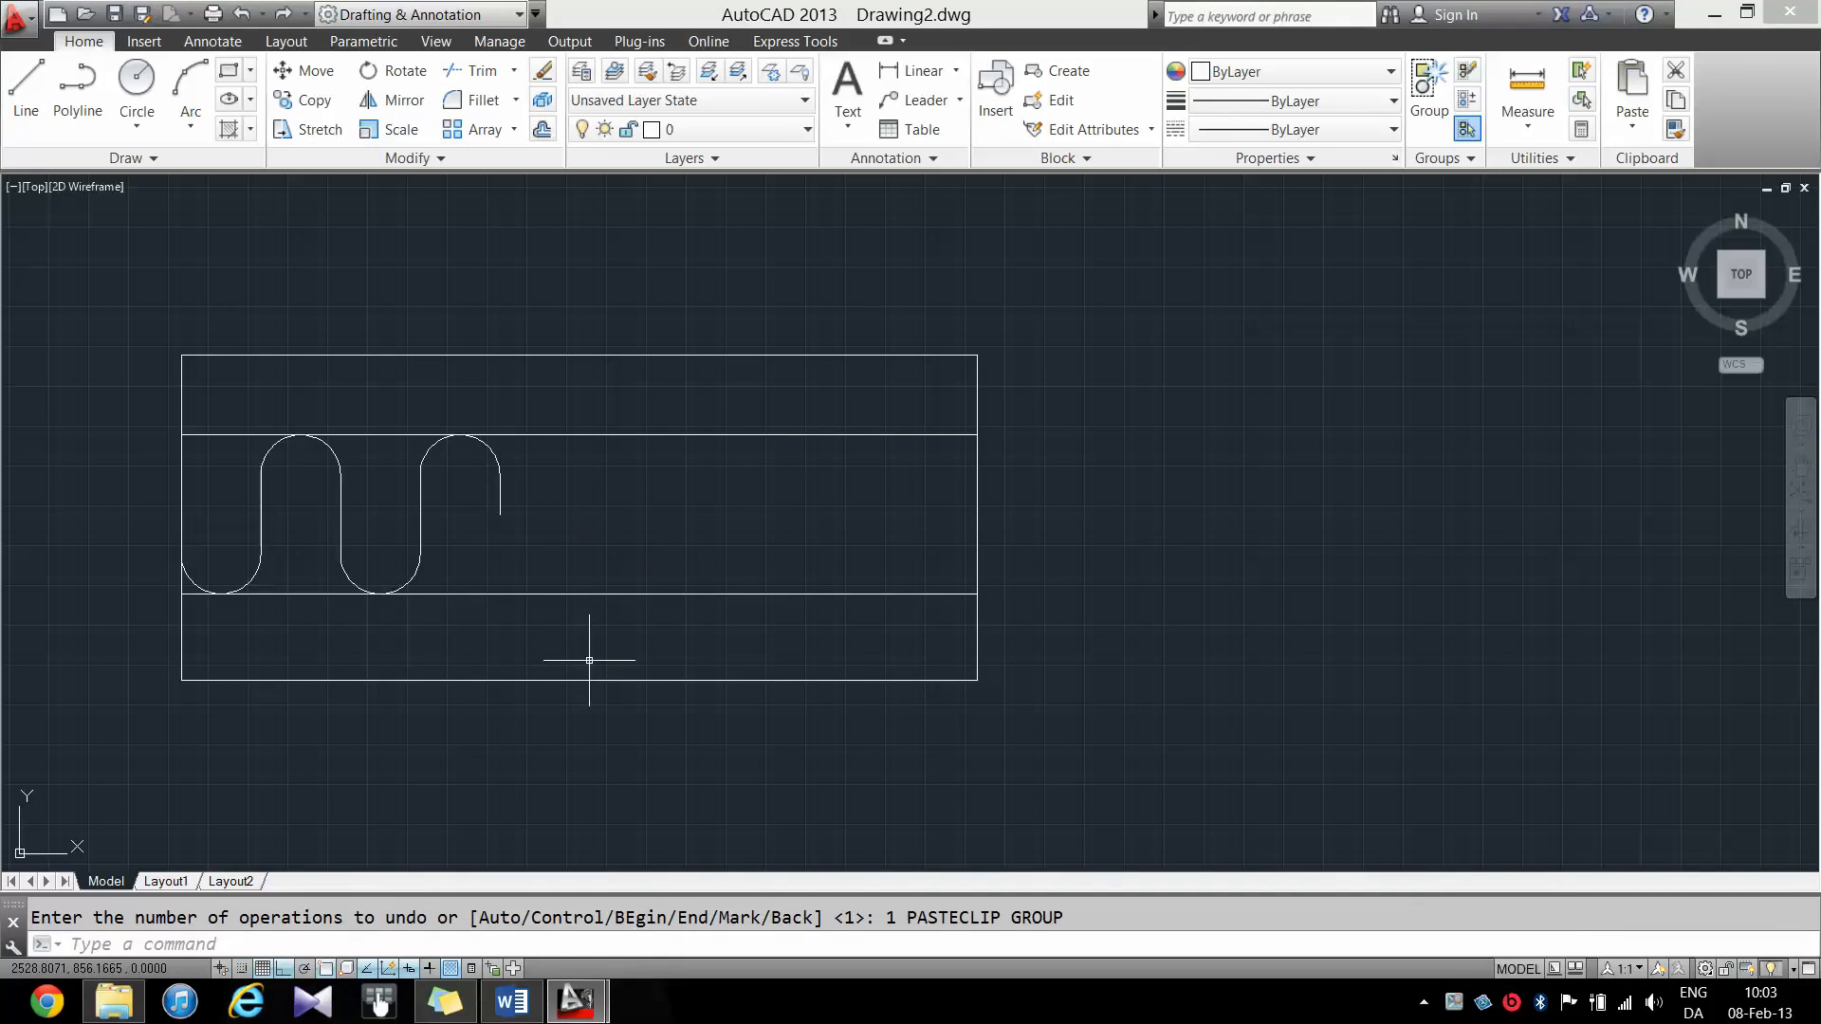
key("ctrl+v")
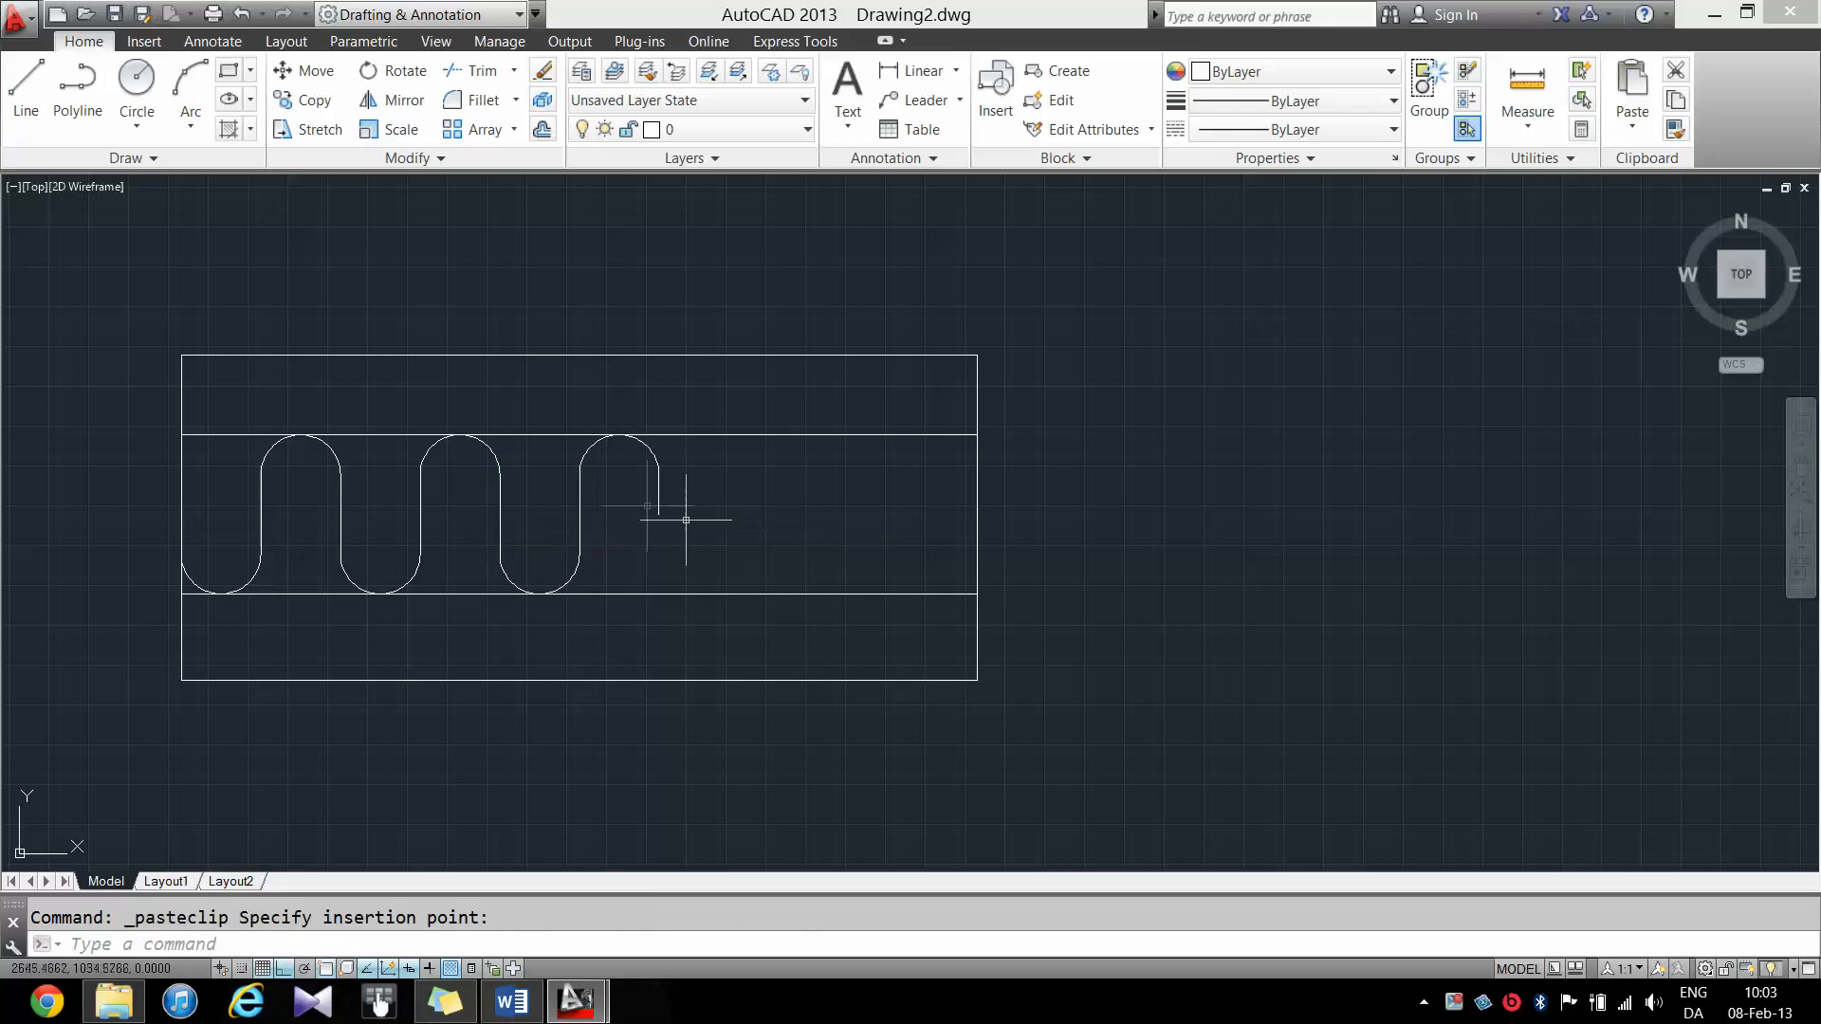
left_click(659, 512)
key("ctrl+v")
left_click(825, 509)
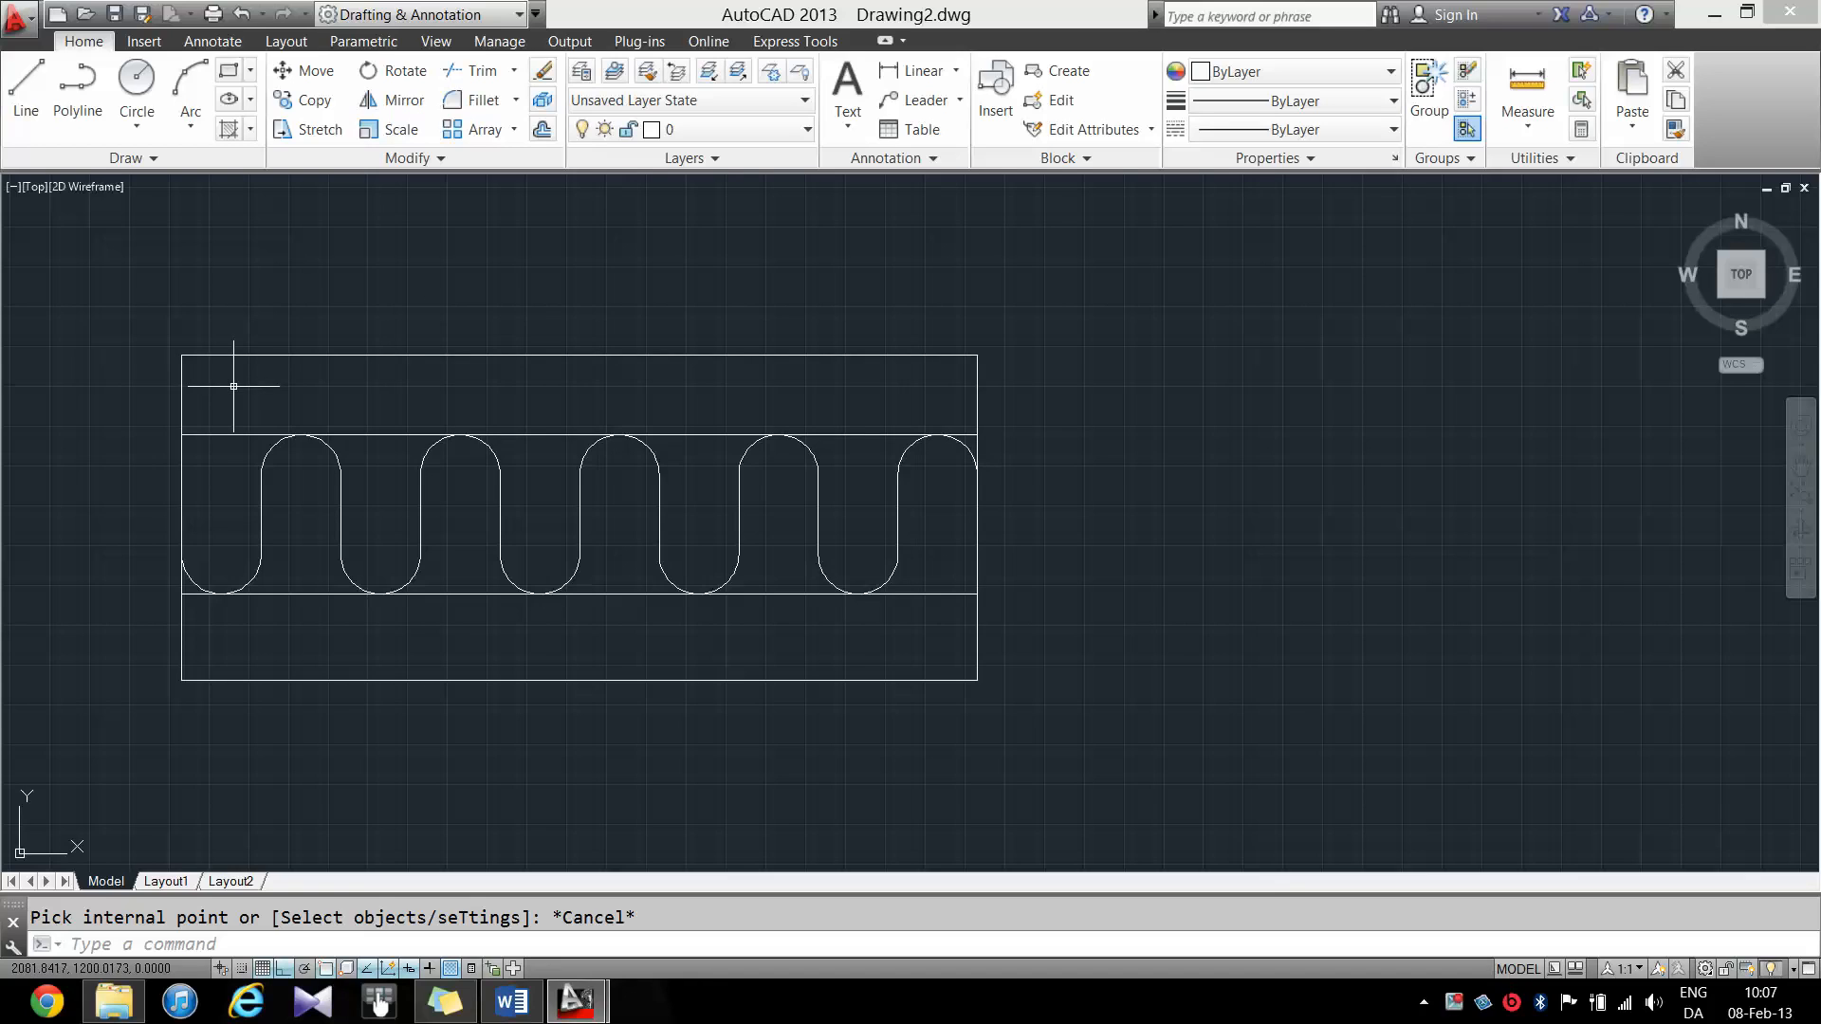
- Hatch the rectangle's upper band with AR-CONC at scale 1 and its lower band with ANSI31 at scale 20
left_click(229, 132)
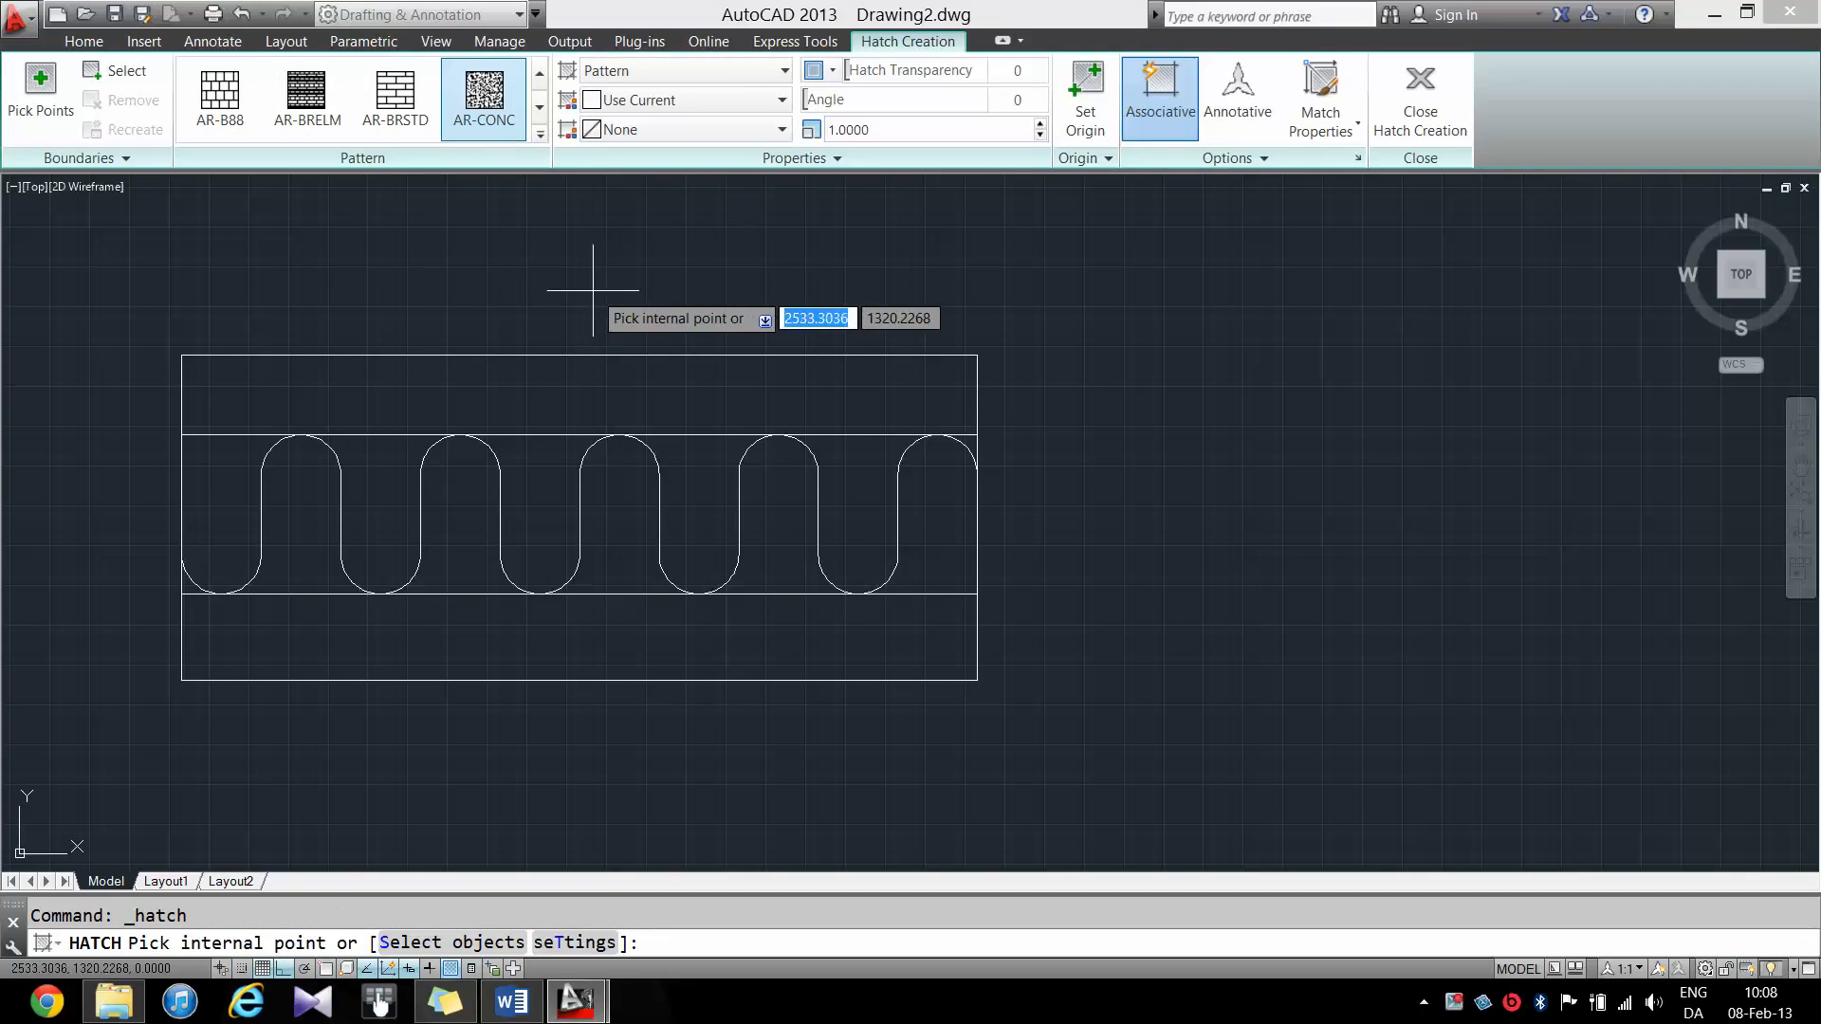
left_click(549, 386)
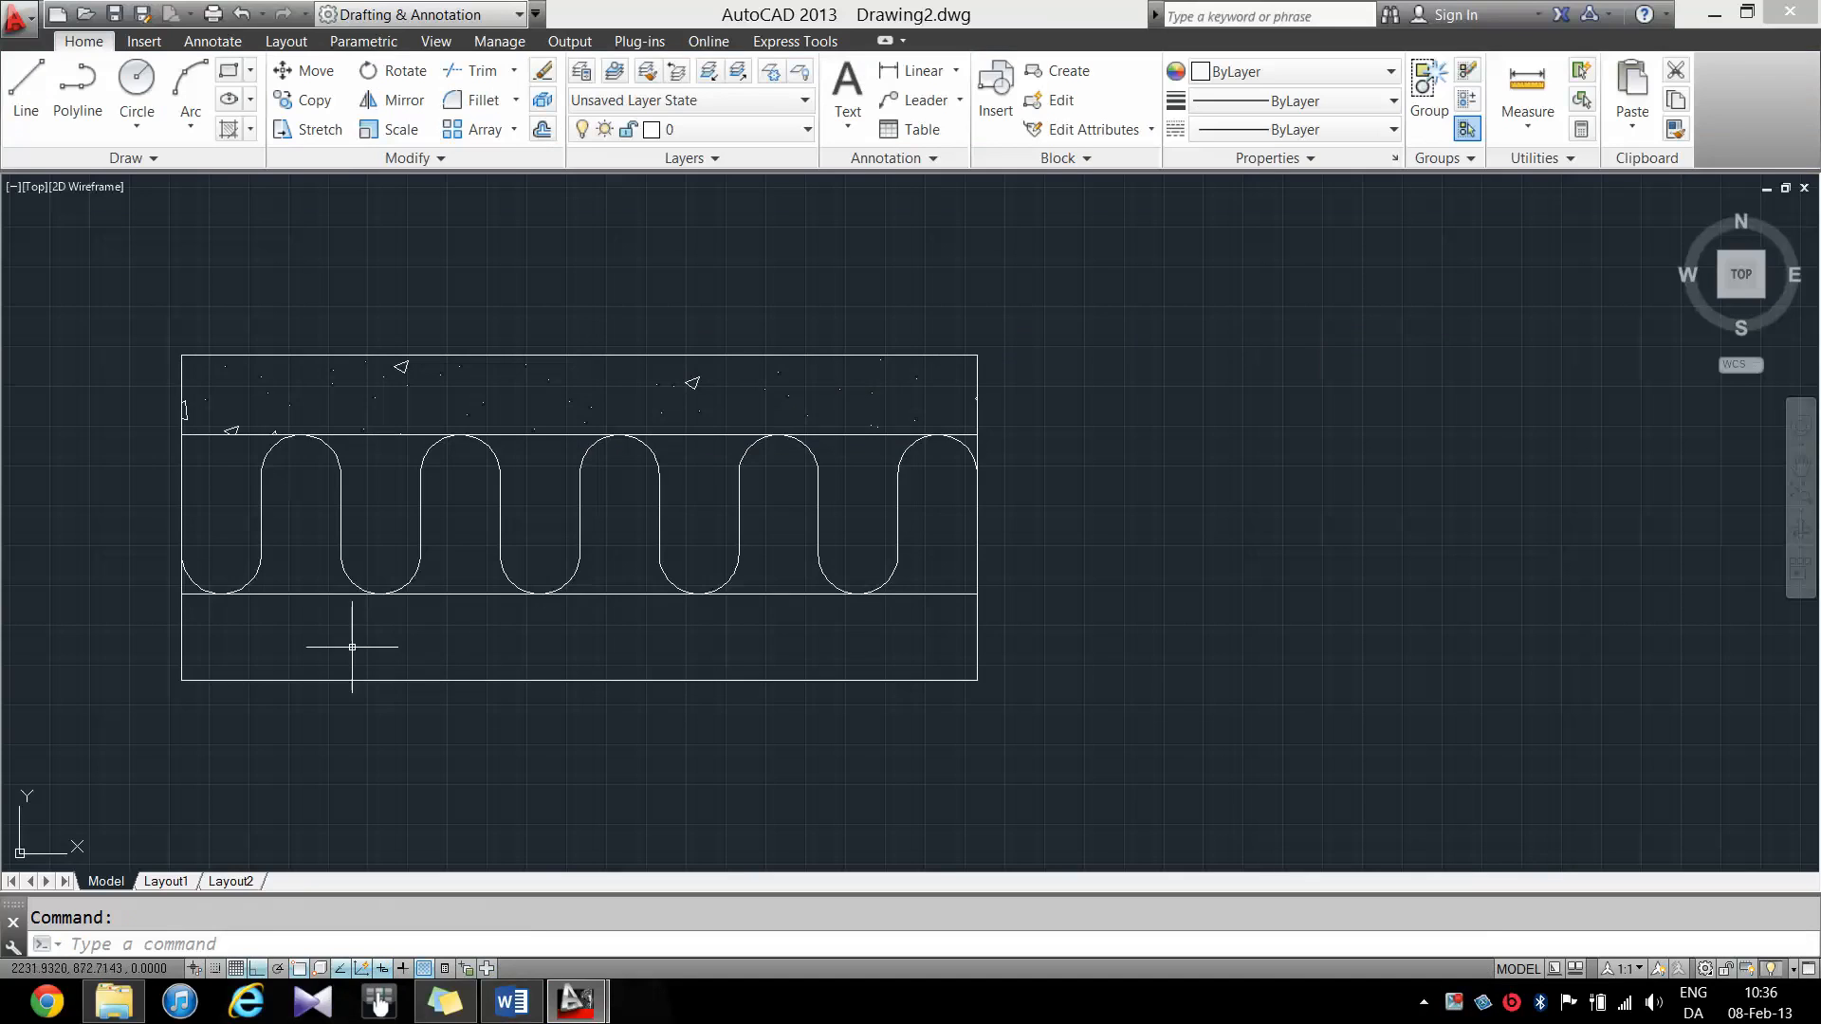
left_click(228, 129)
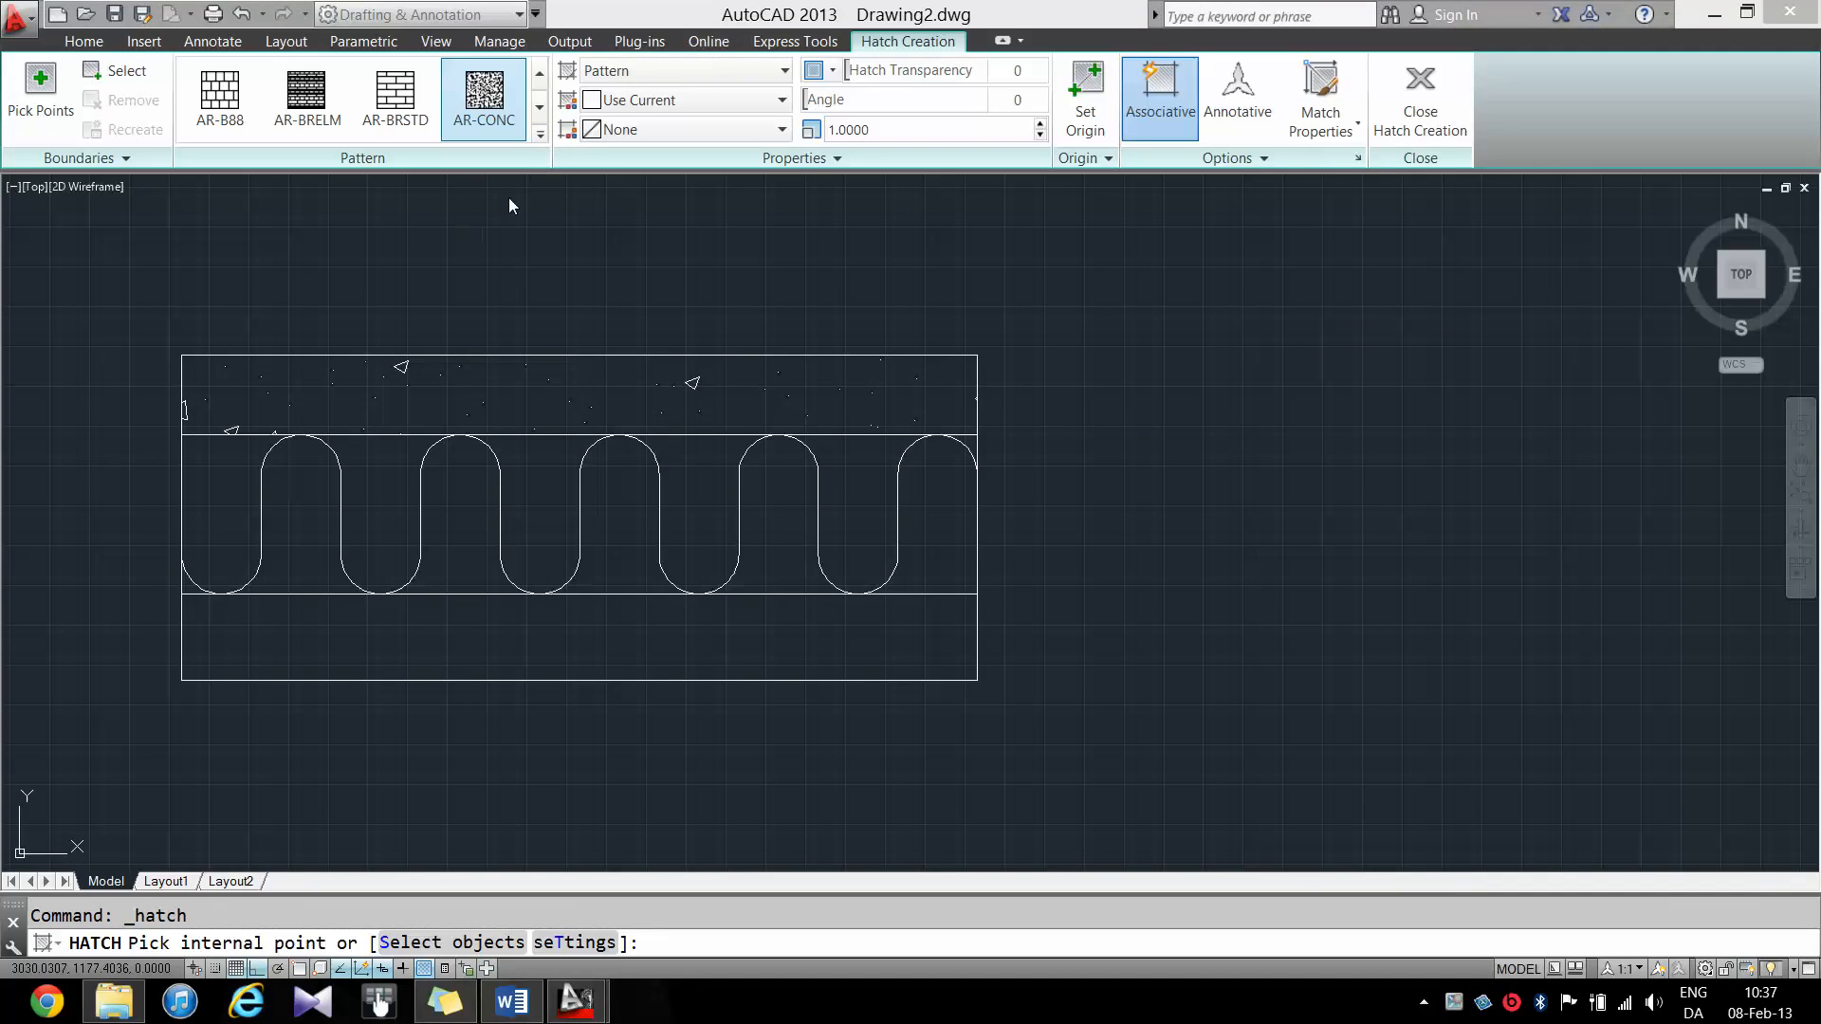
left_click(540, 132)
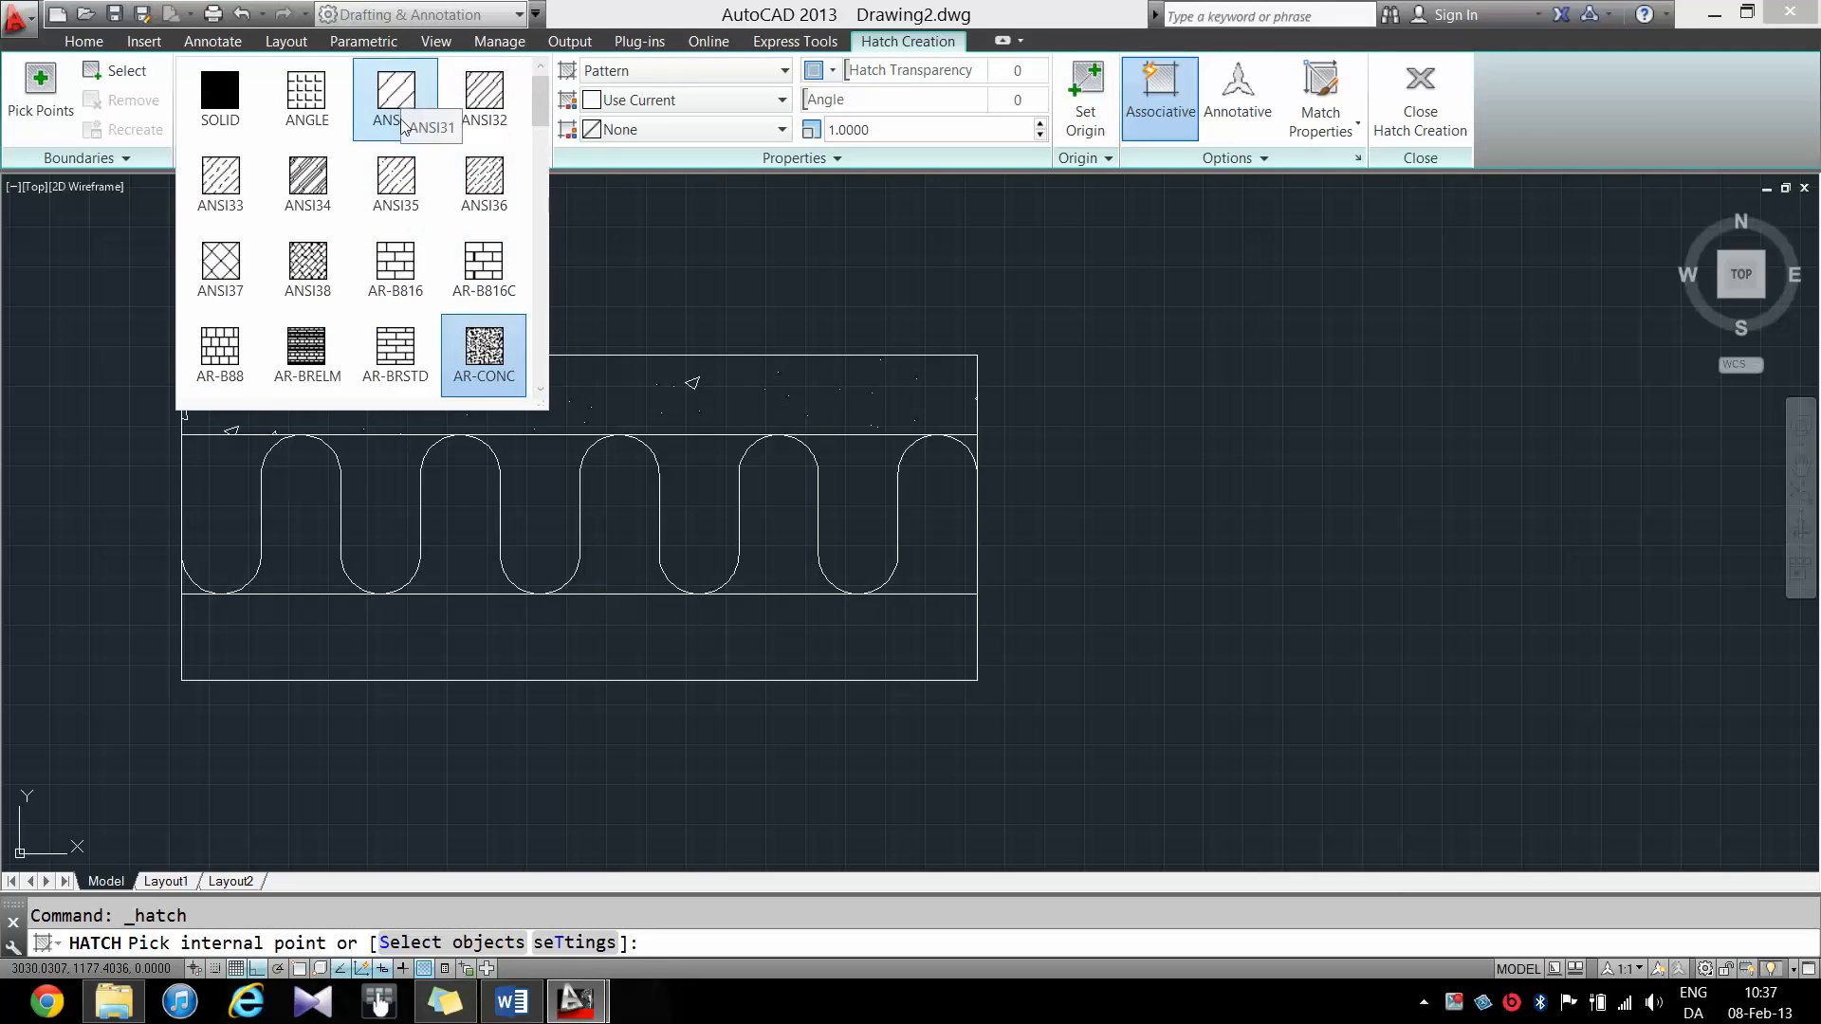
left_click(402, 89)
left_click(894, 130)
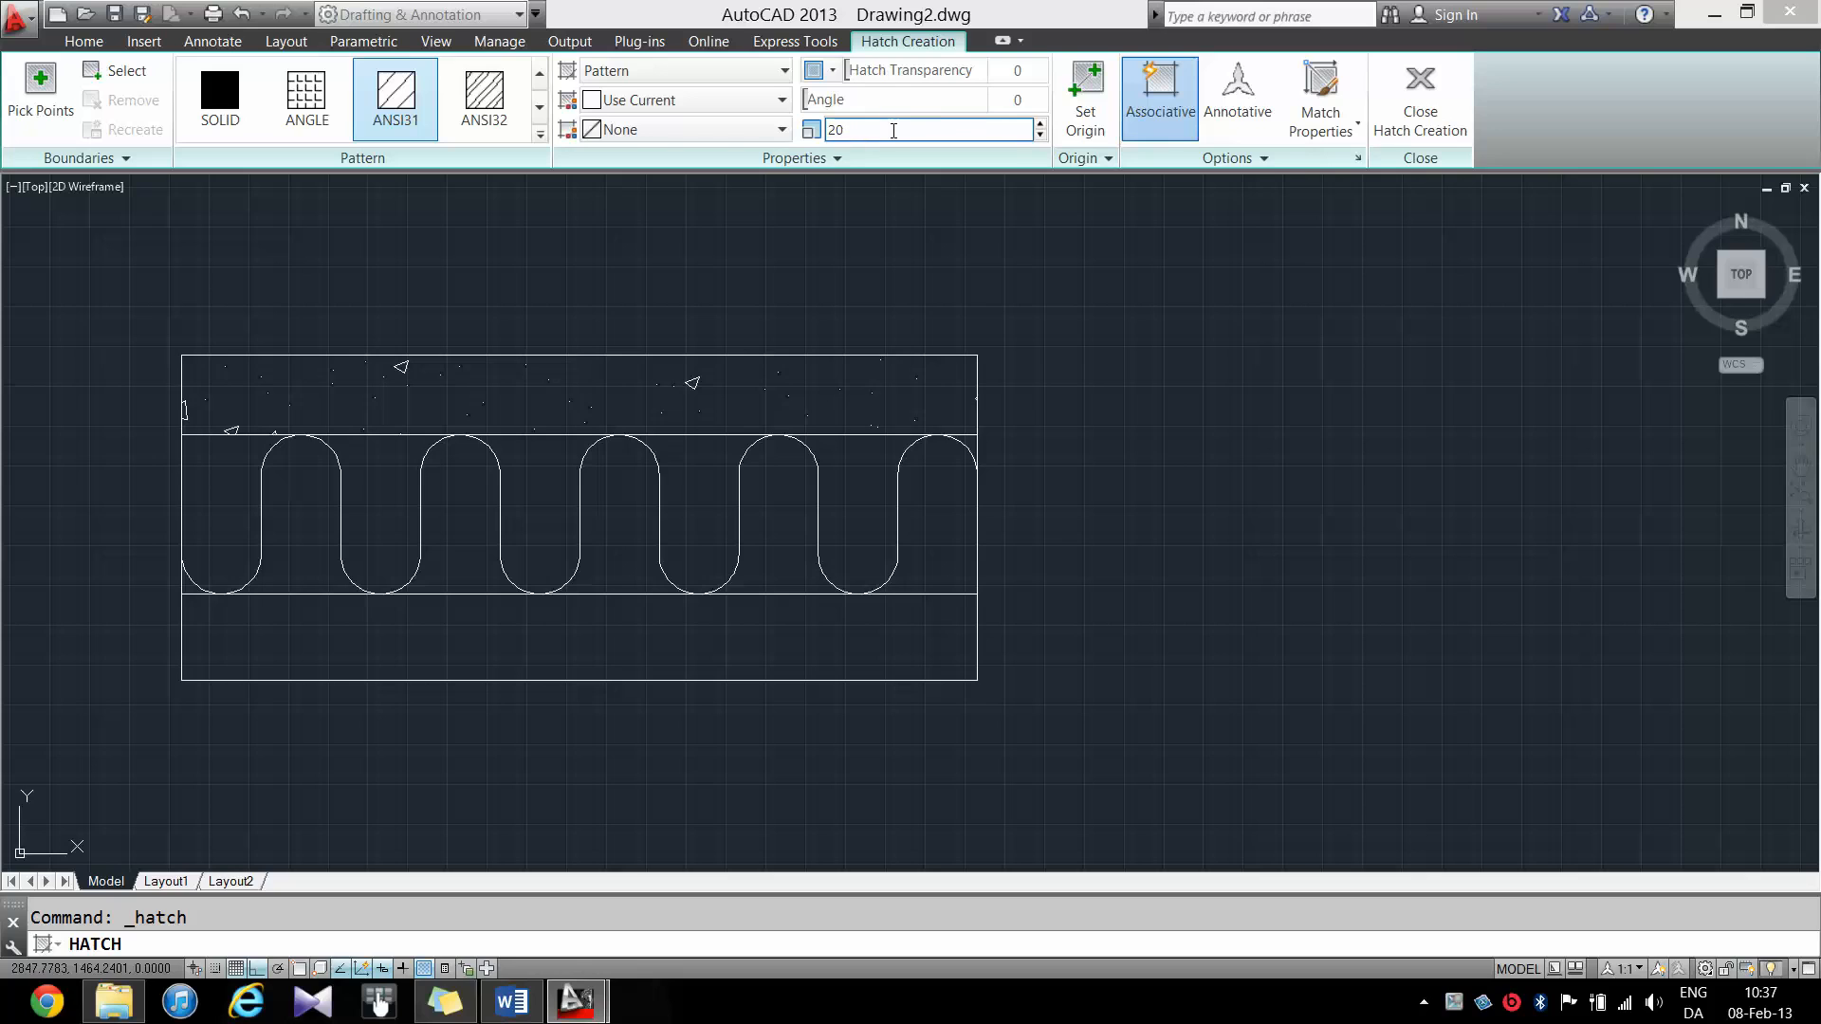
type("20")
key("Return")
left_click(446, 633)
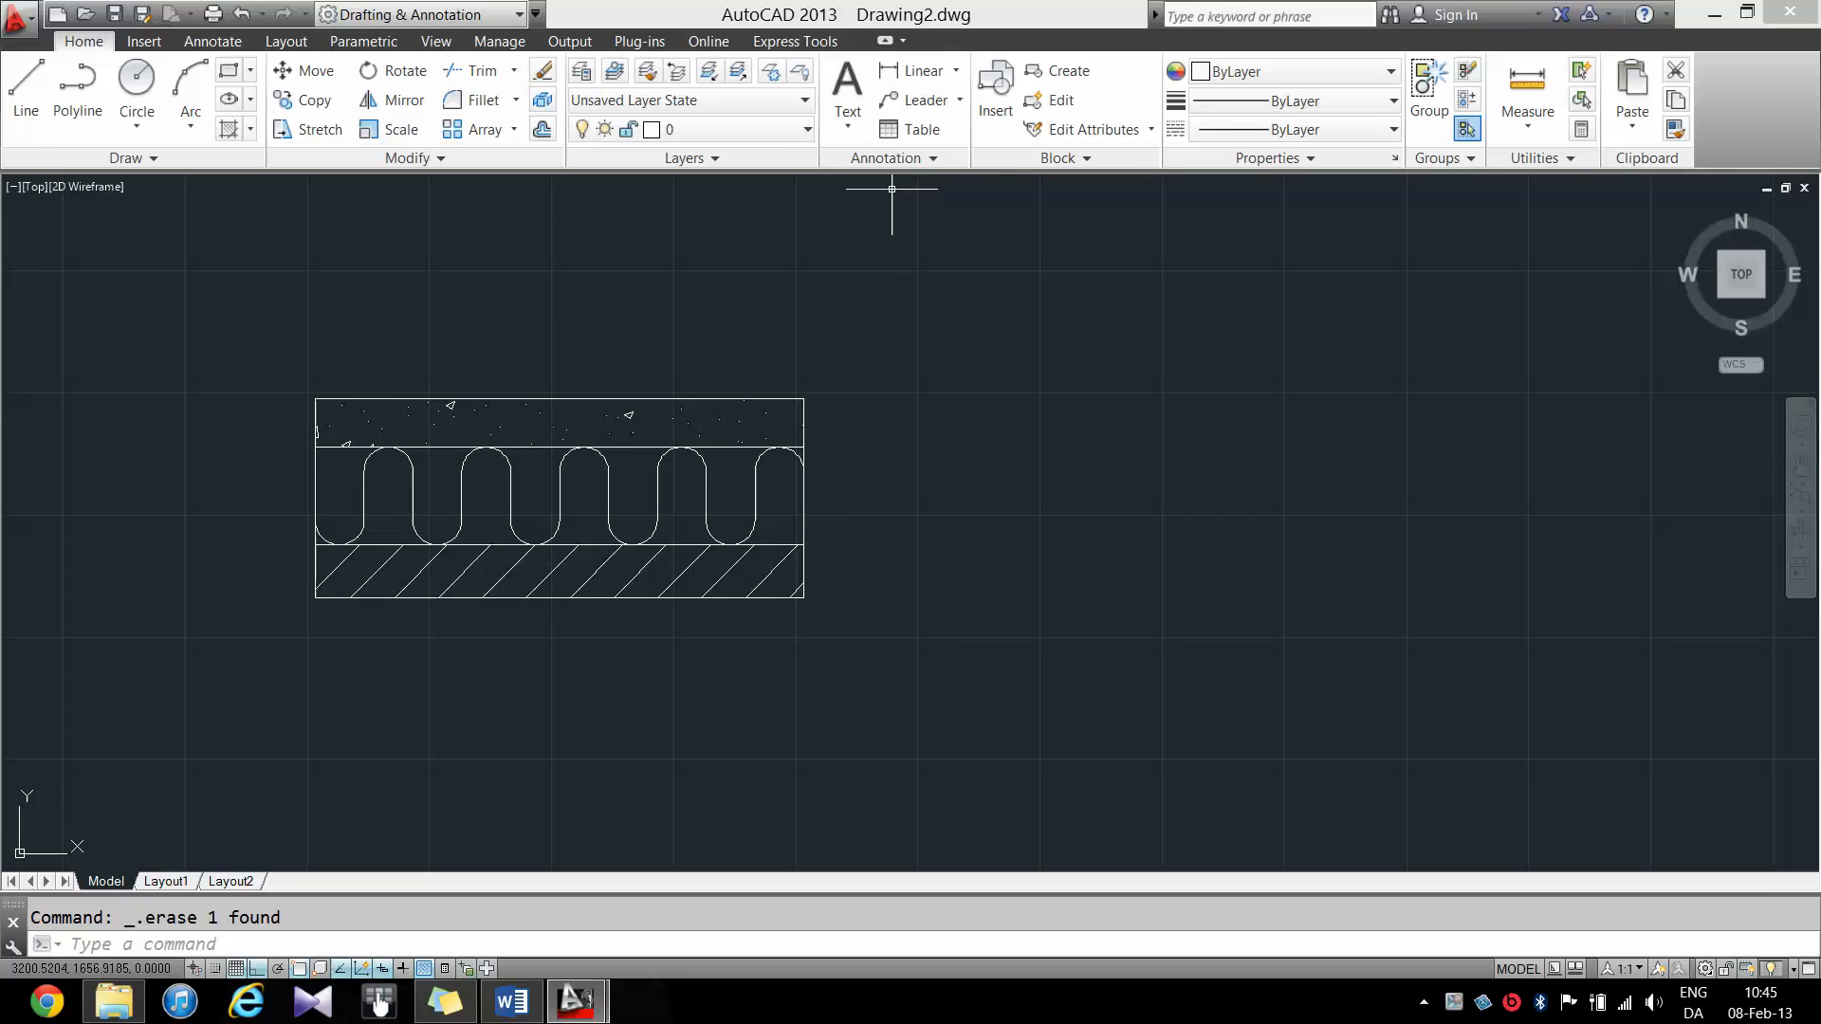
- Create a multiline text reading "ydervæg" to the right of the wall section
left_click(855, 122)
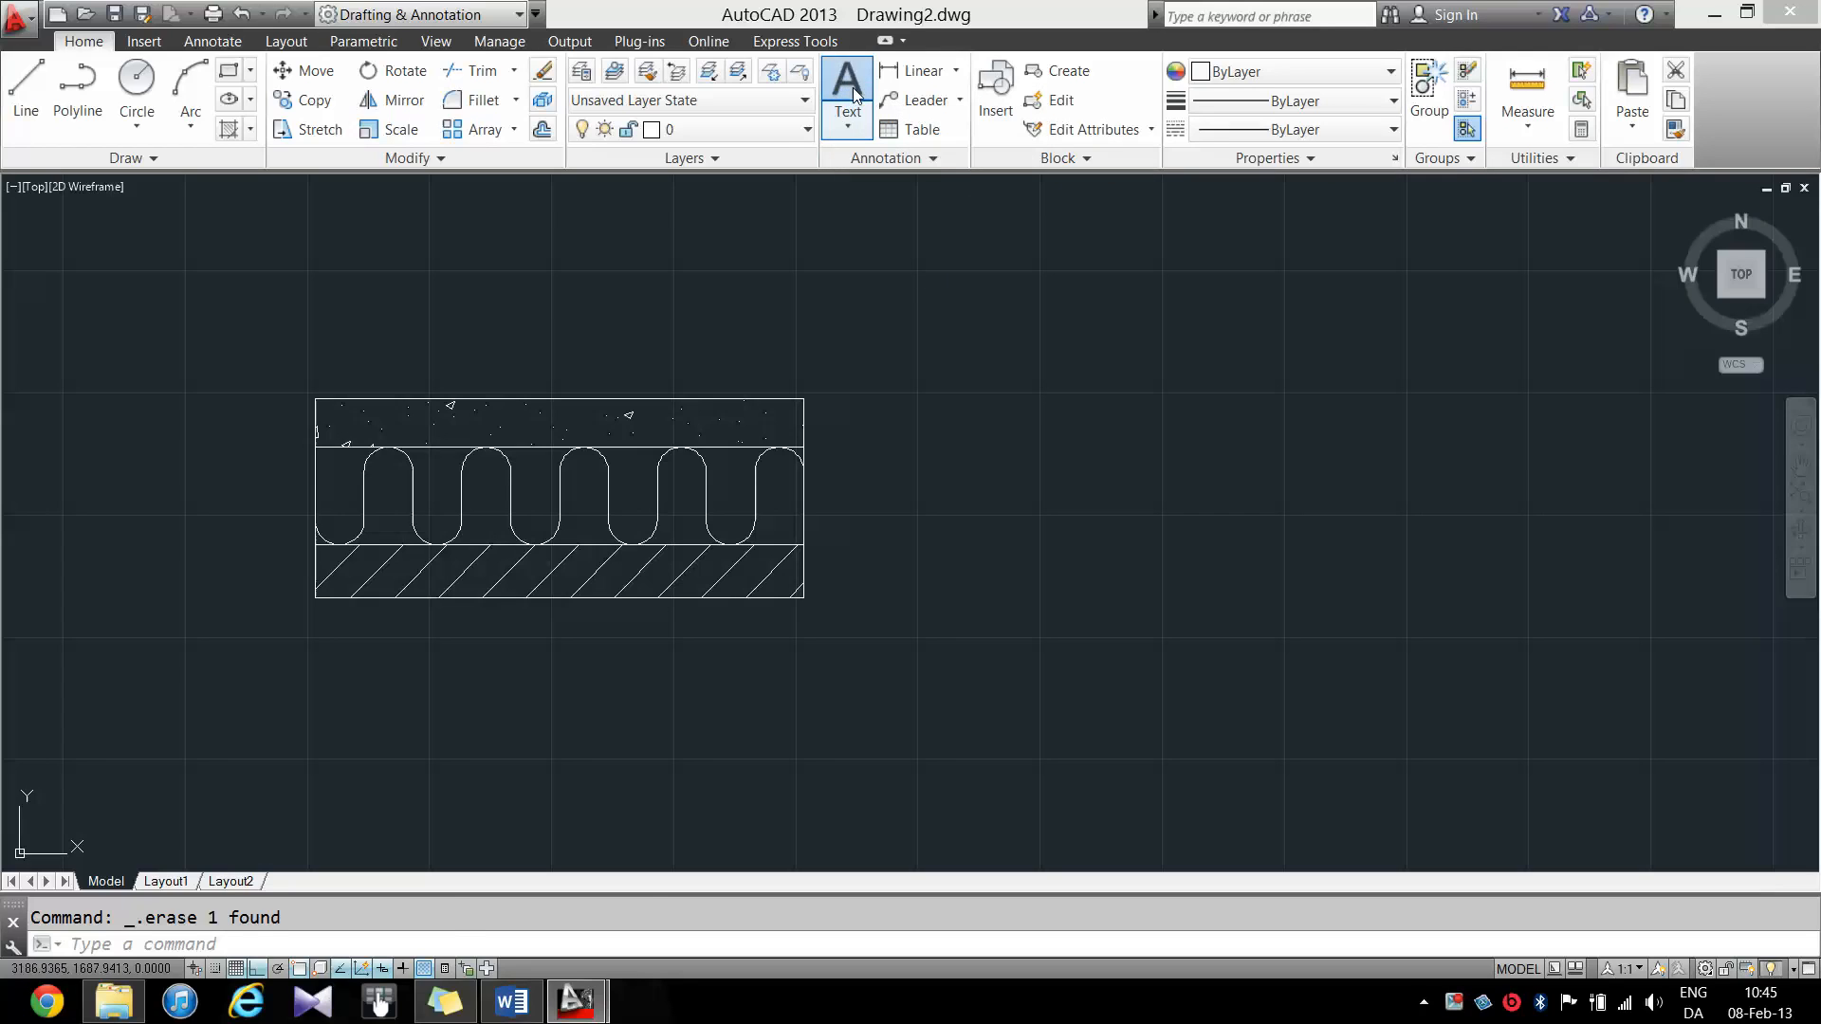
left_click(905, 354)
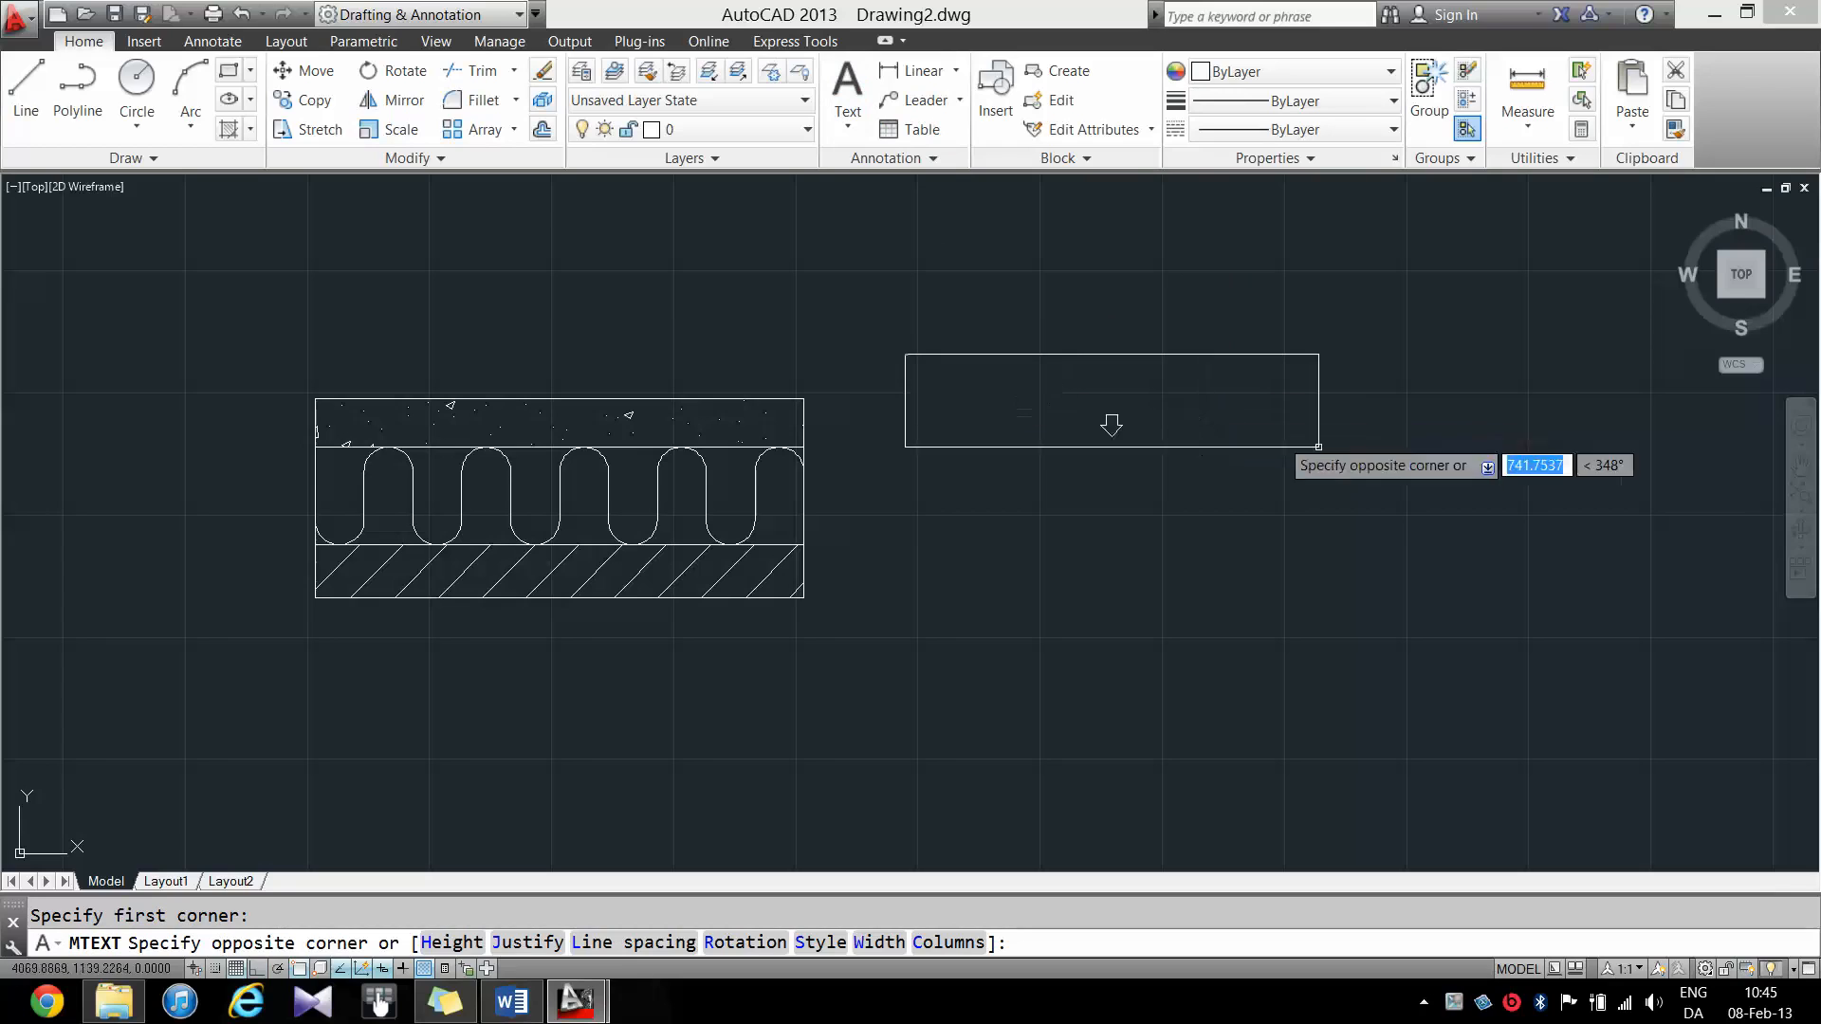
left_click(1458, 517)
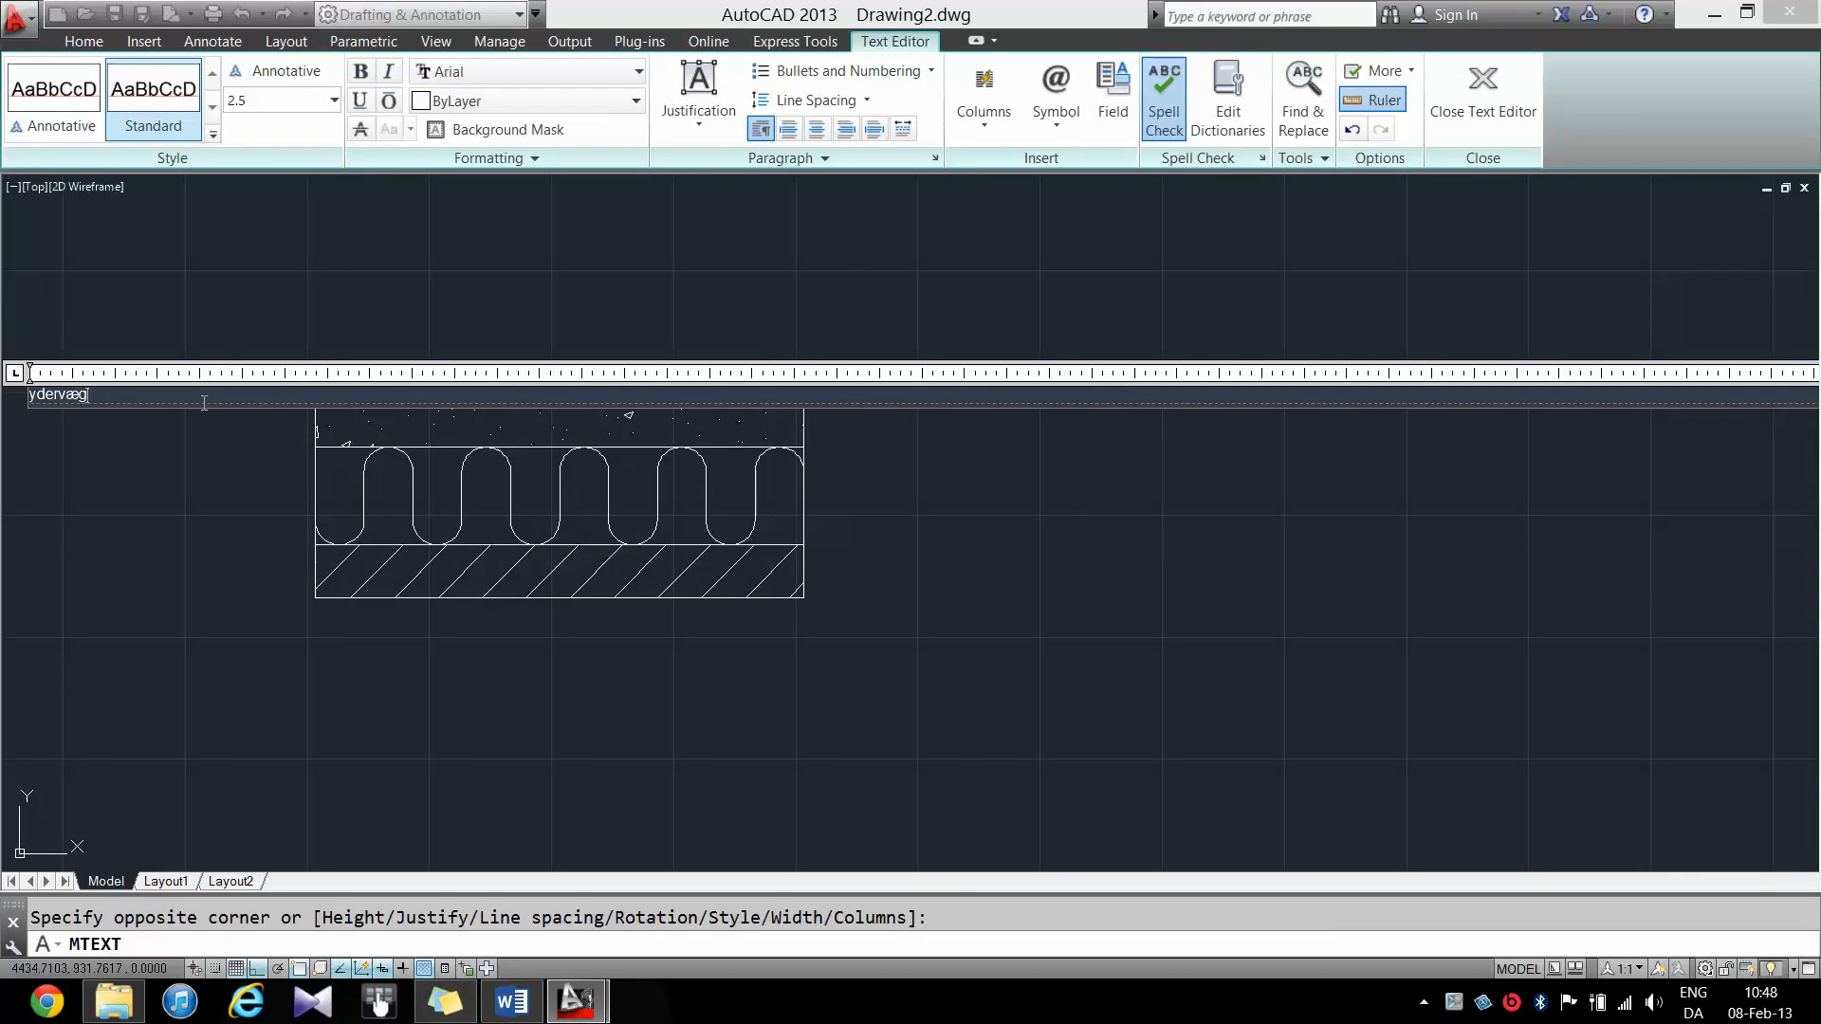
- Set the font of the "ydervæg" text to txt and its height to 200
left_click(569, 71)
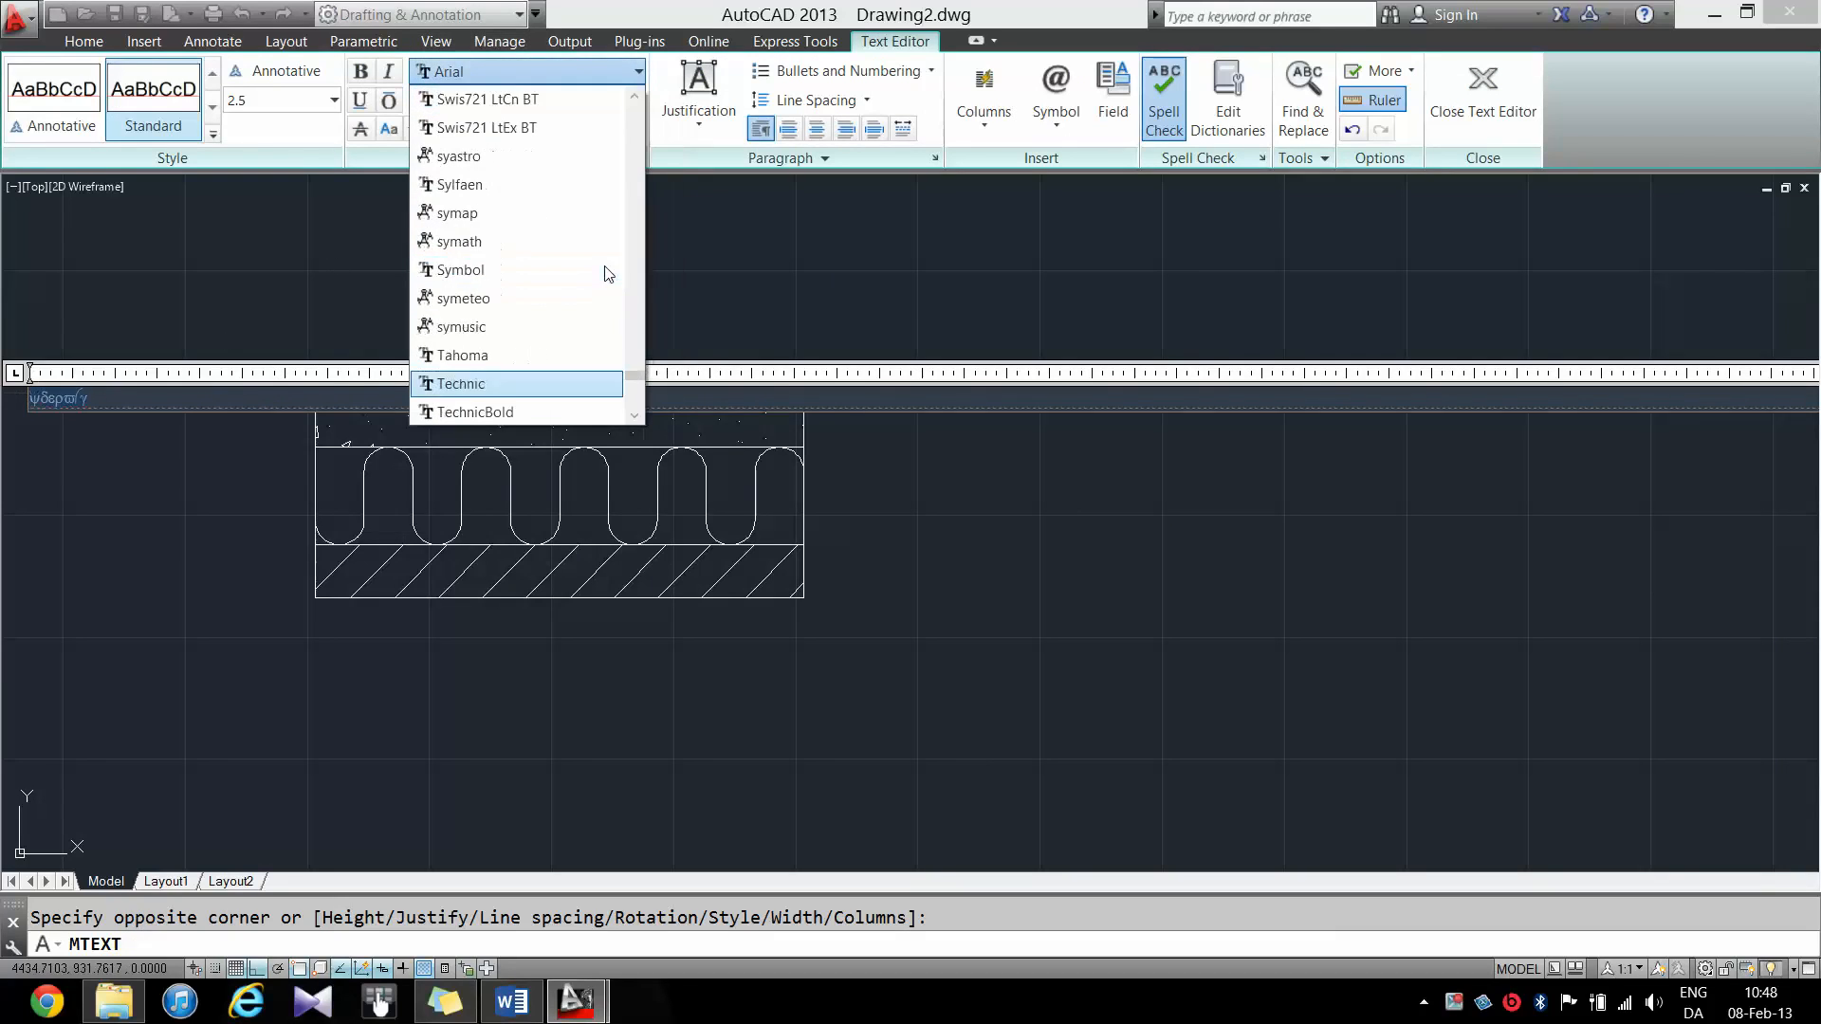
type("tx")
key("Return")
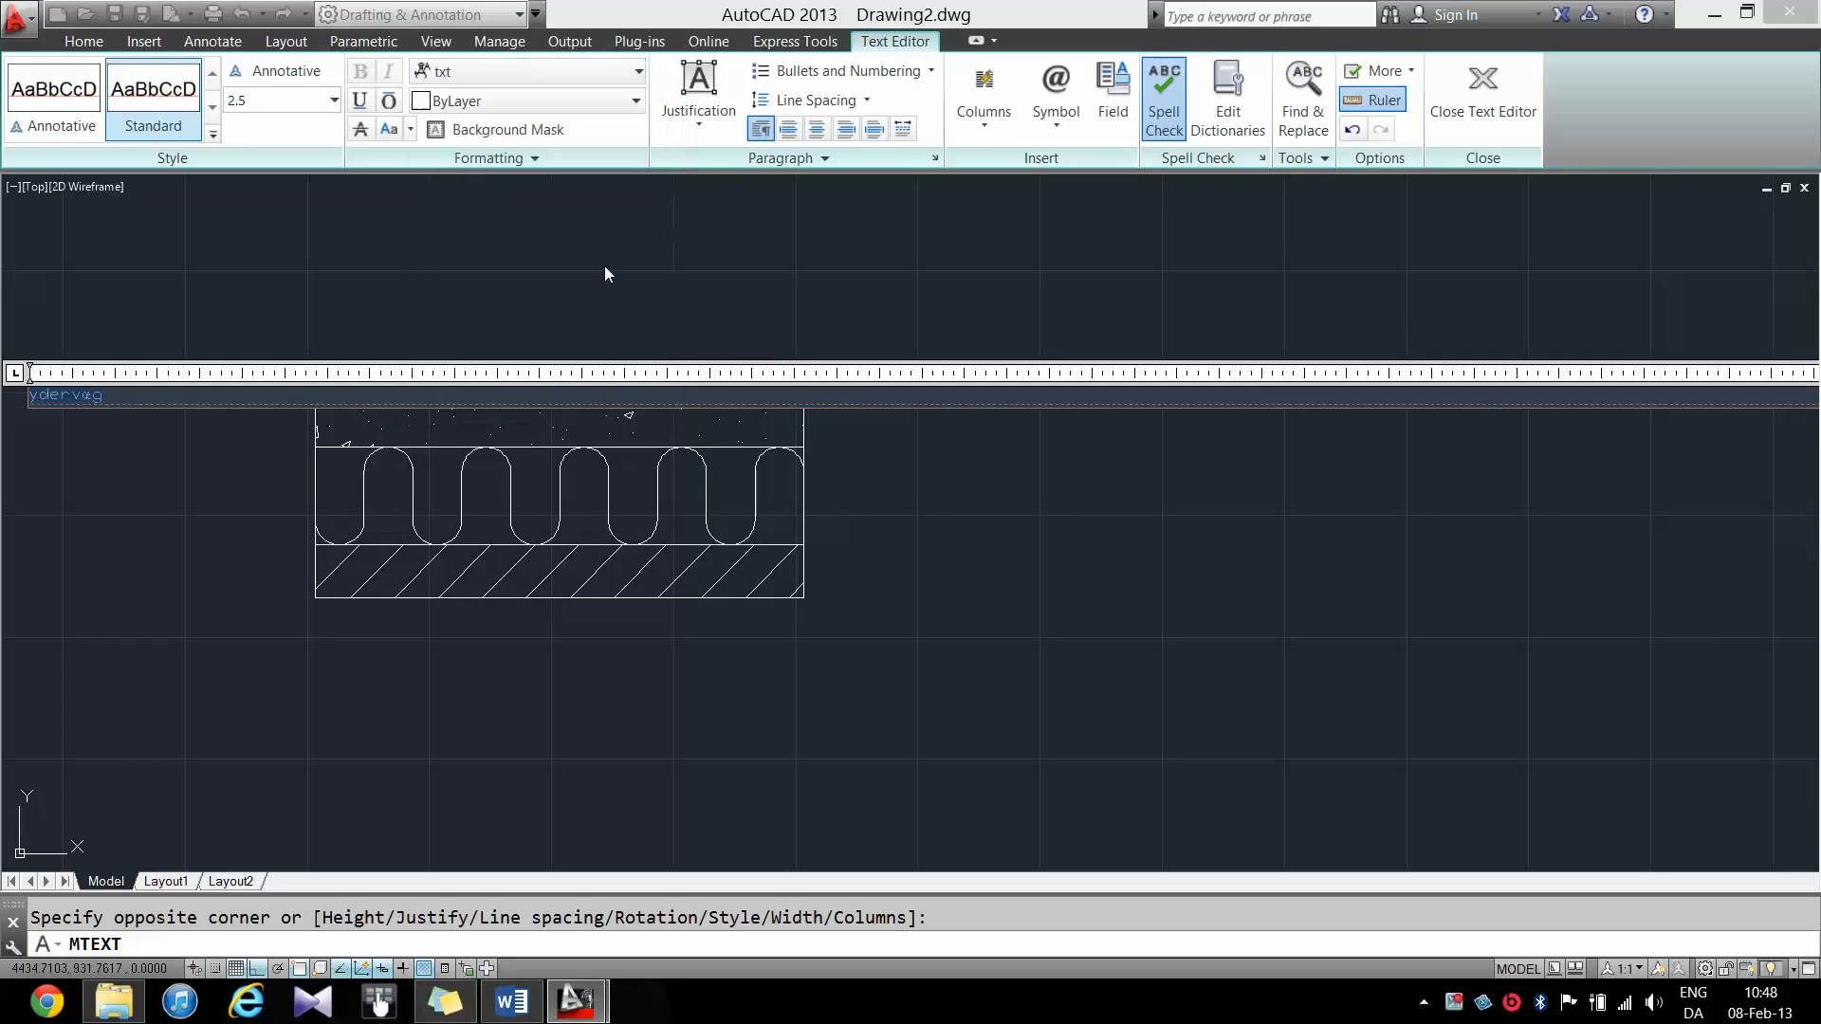
left_click(271, 107)
type("200")
key("Return")
left_click(702, 273)
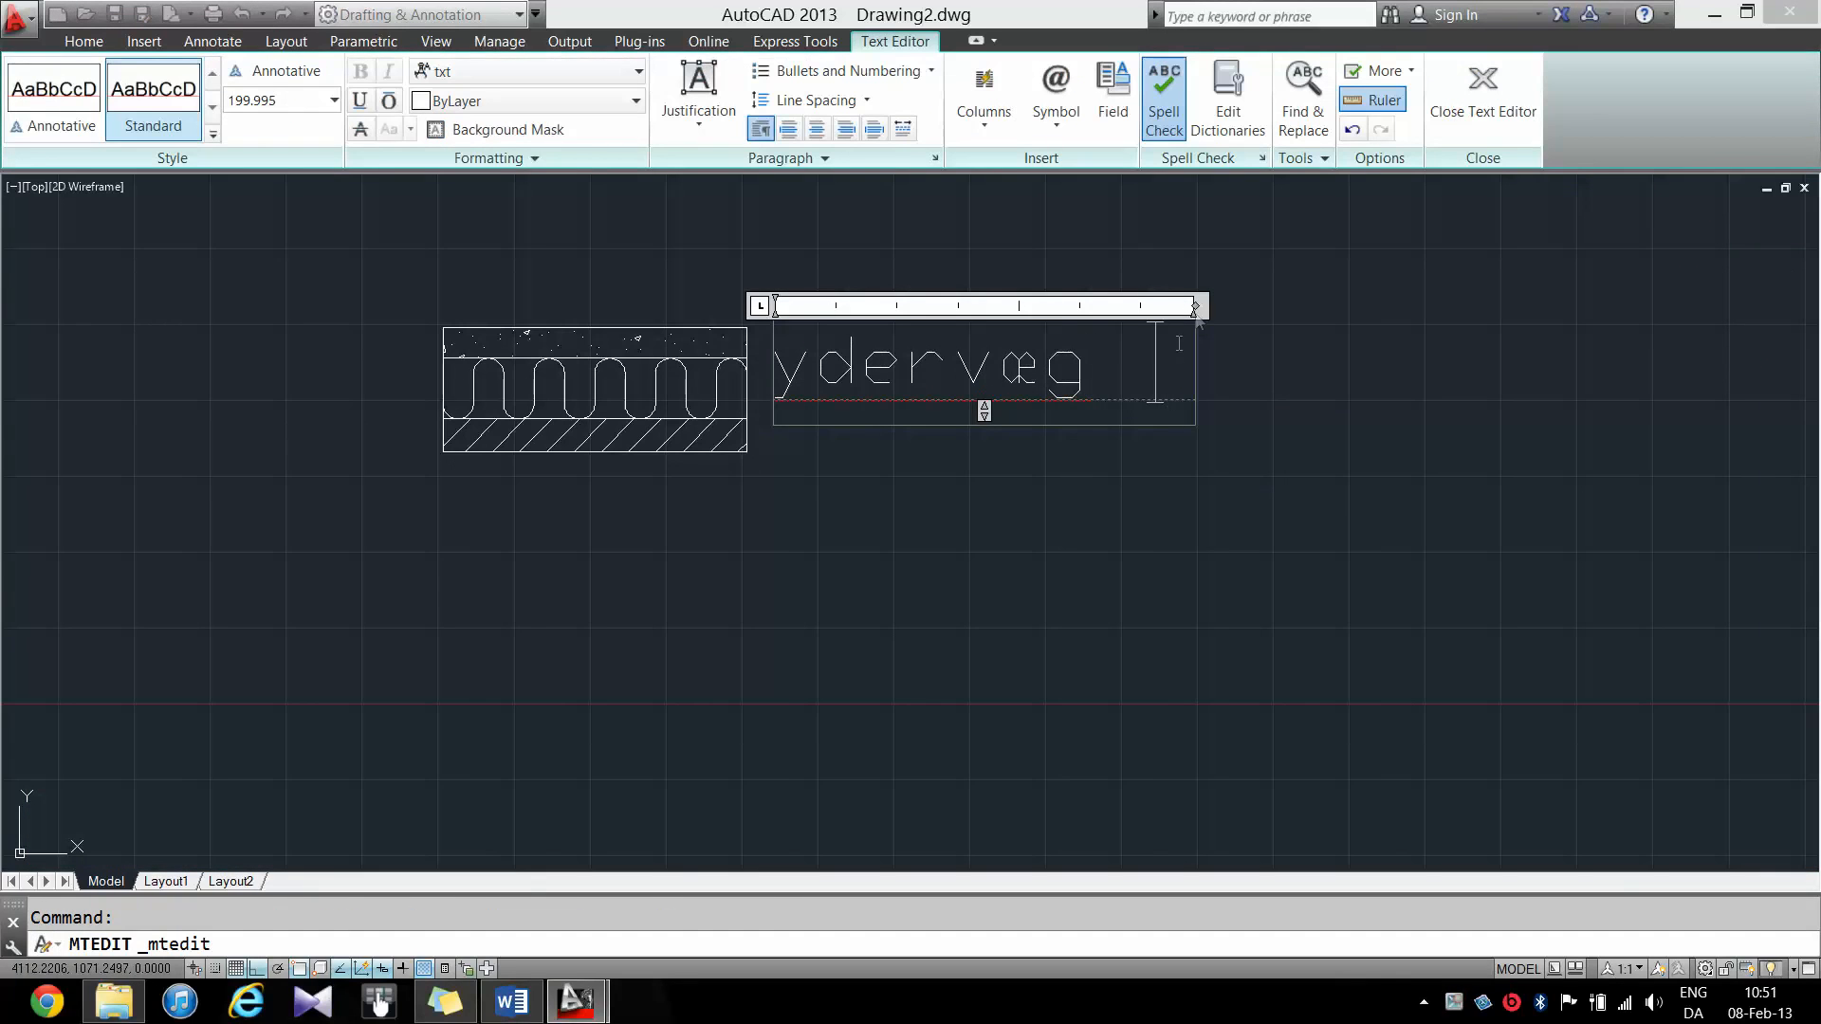
- Widen the text frame and complete the list with 408mm for the first line, Beton 100mm, Isolering 200mm and Tegl 108mm
left_click_drag(1196, 308, 1757, 307)
type("8mm")
key("Return")
type("Beton\t")
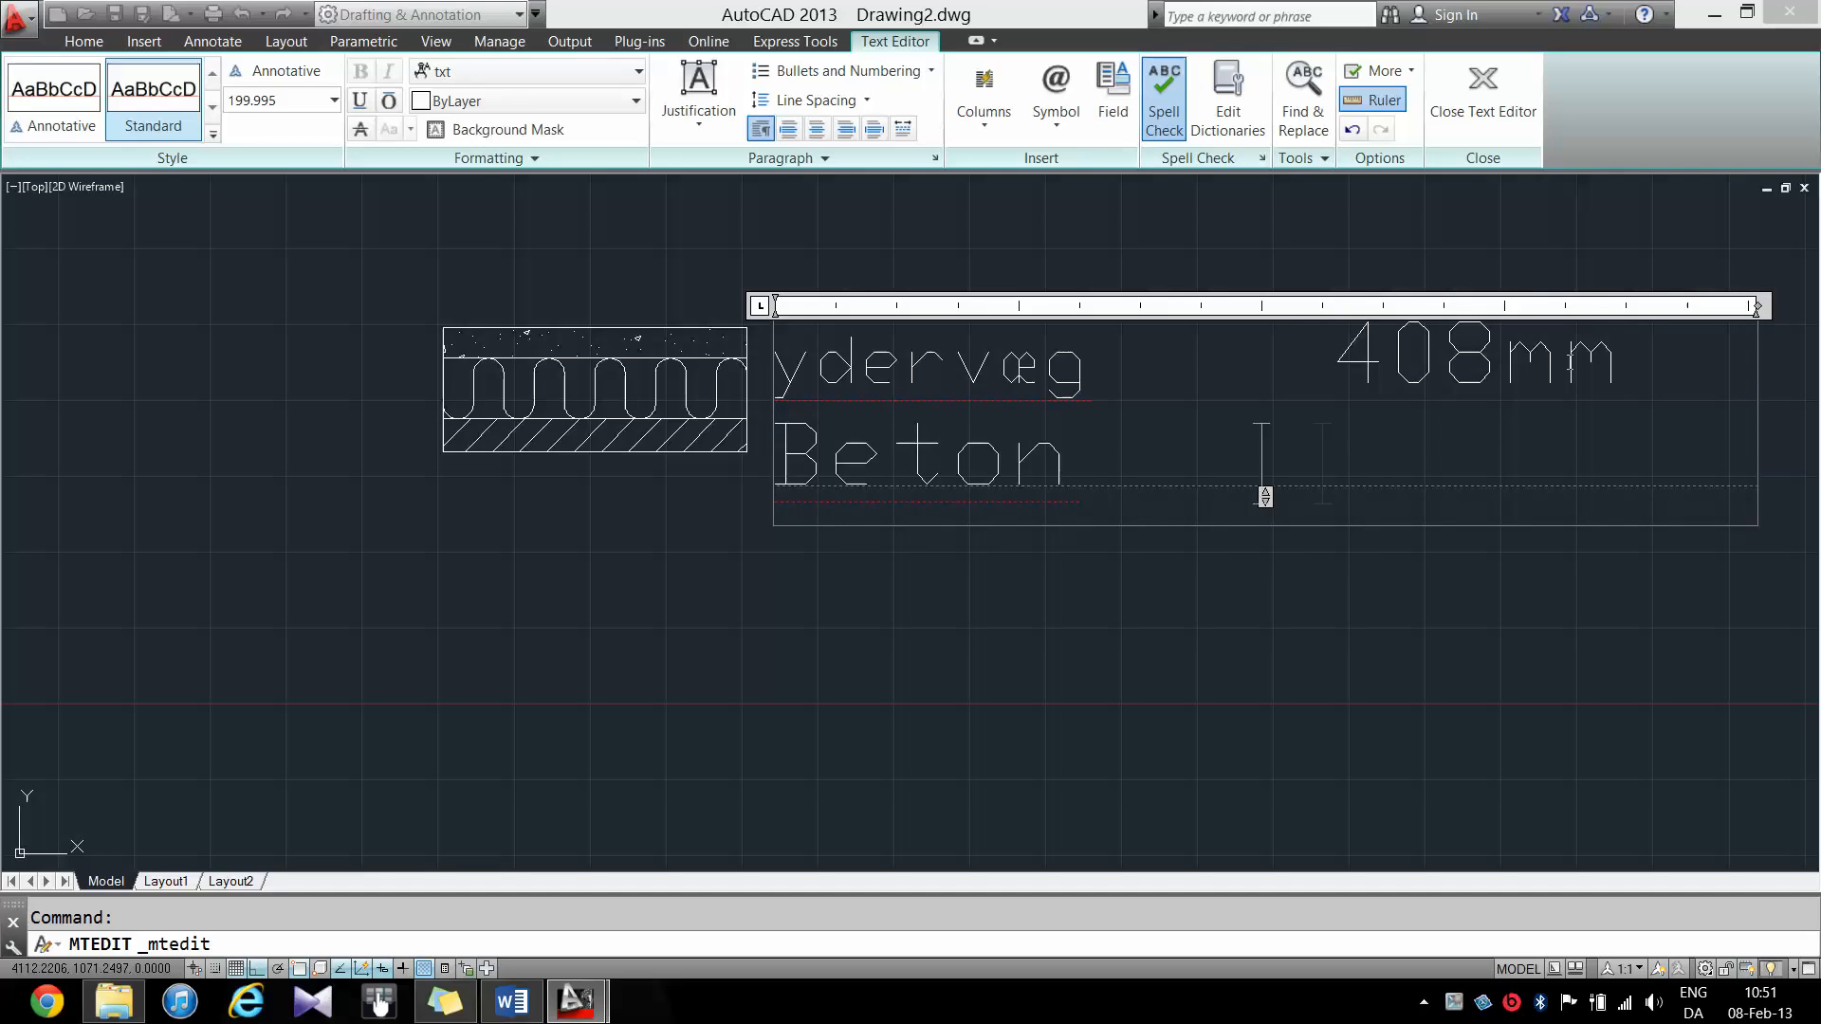
type("100mm")
key("Return")
type("Isolering 200mm")
key("Return")
type("Tegl\t1")
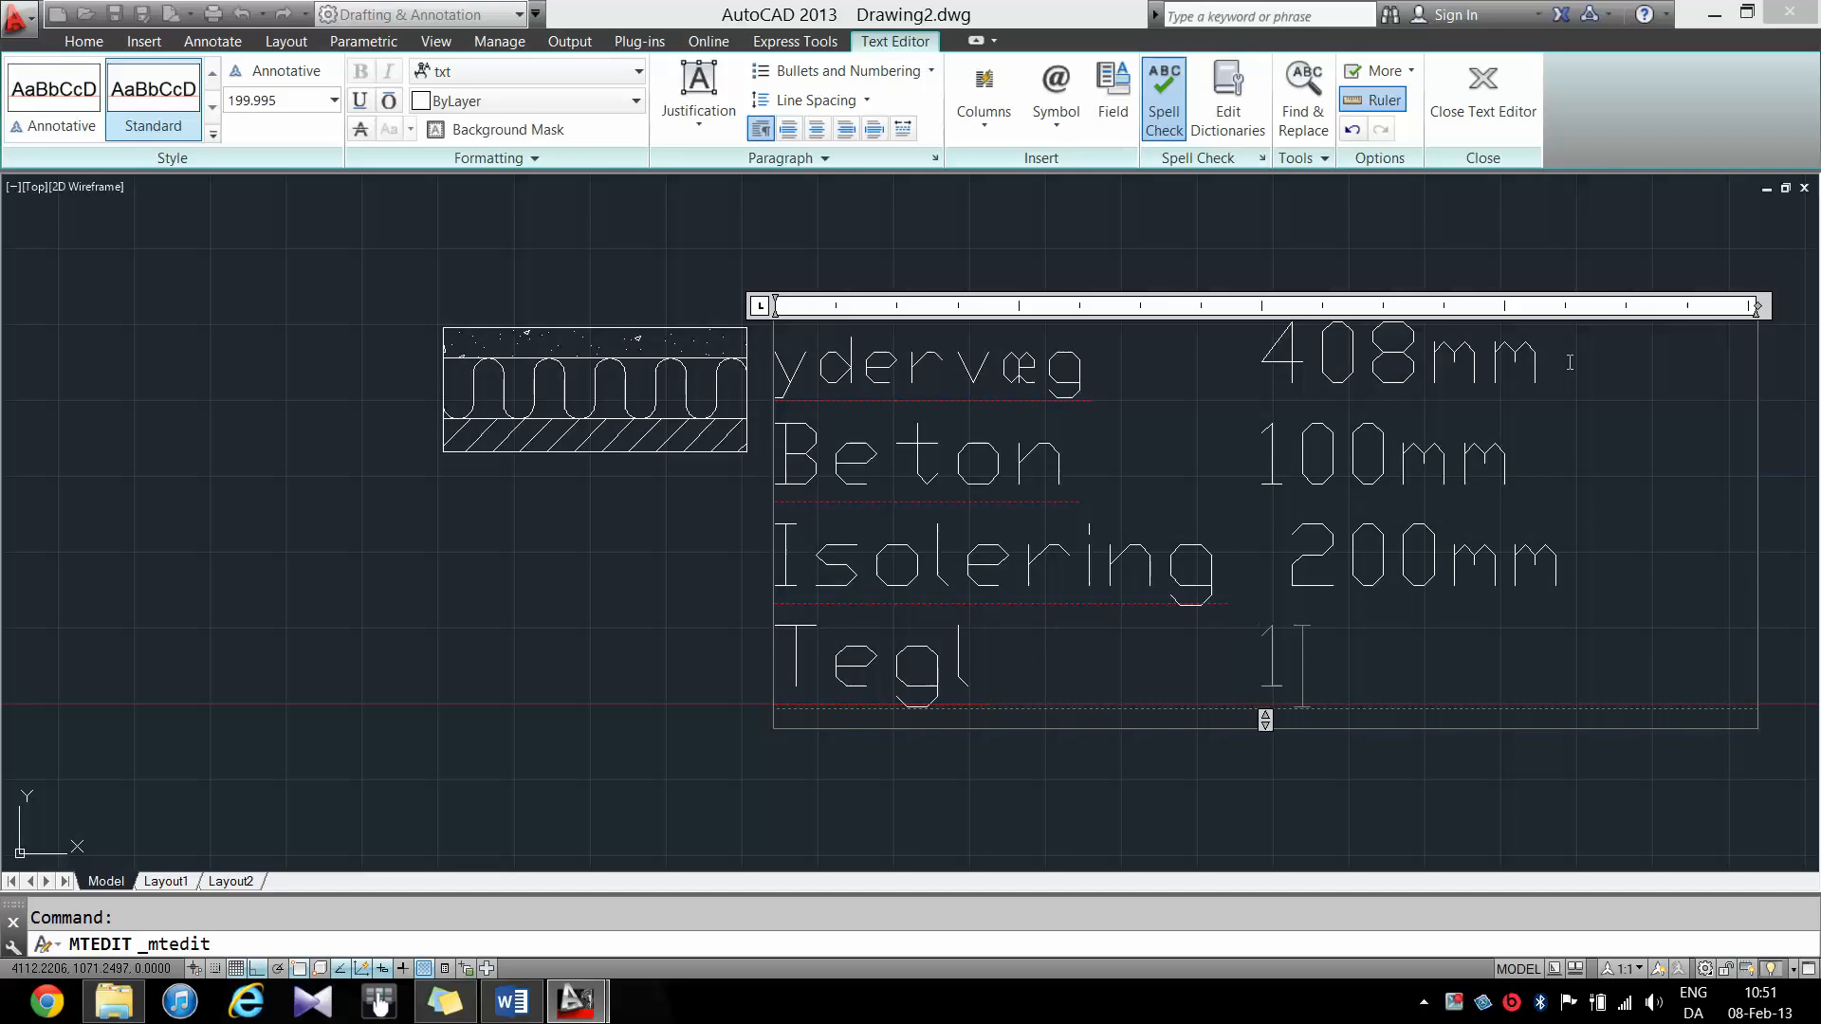
type("08")
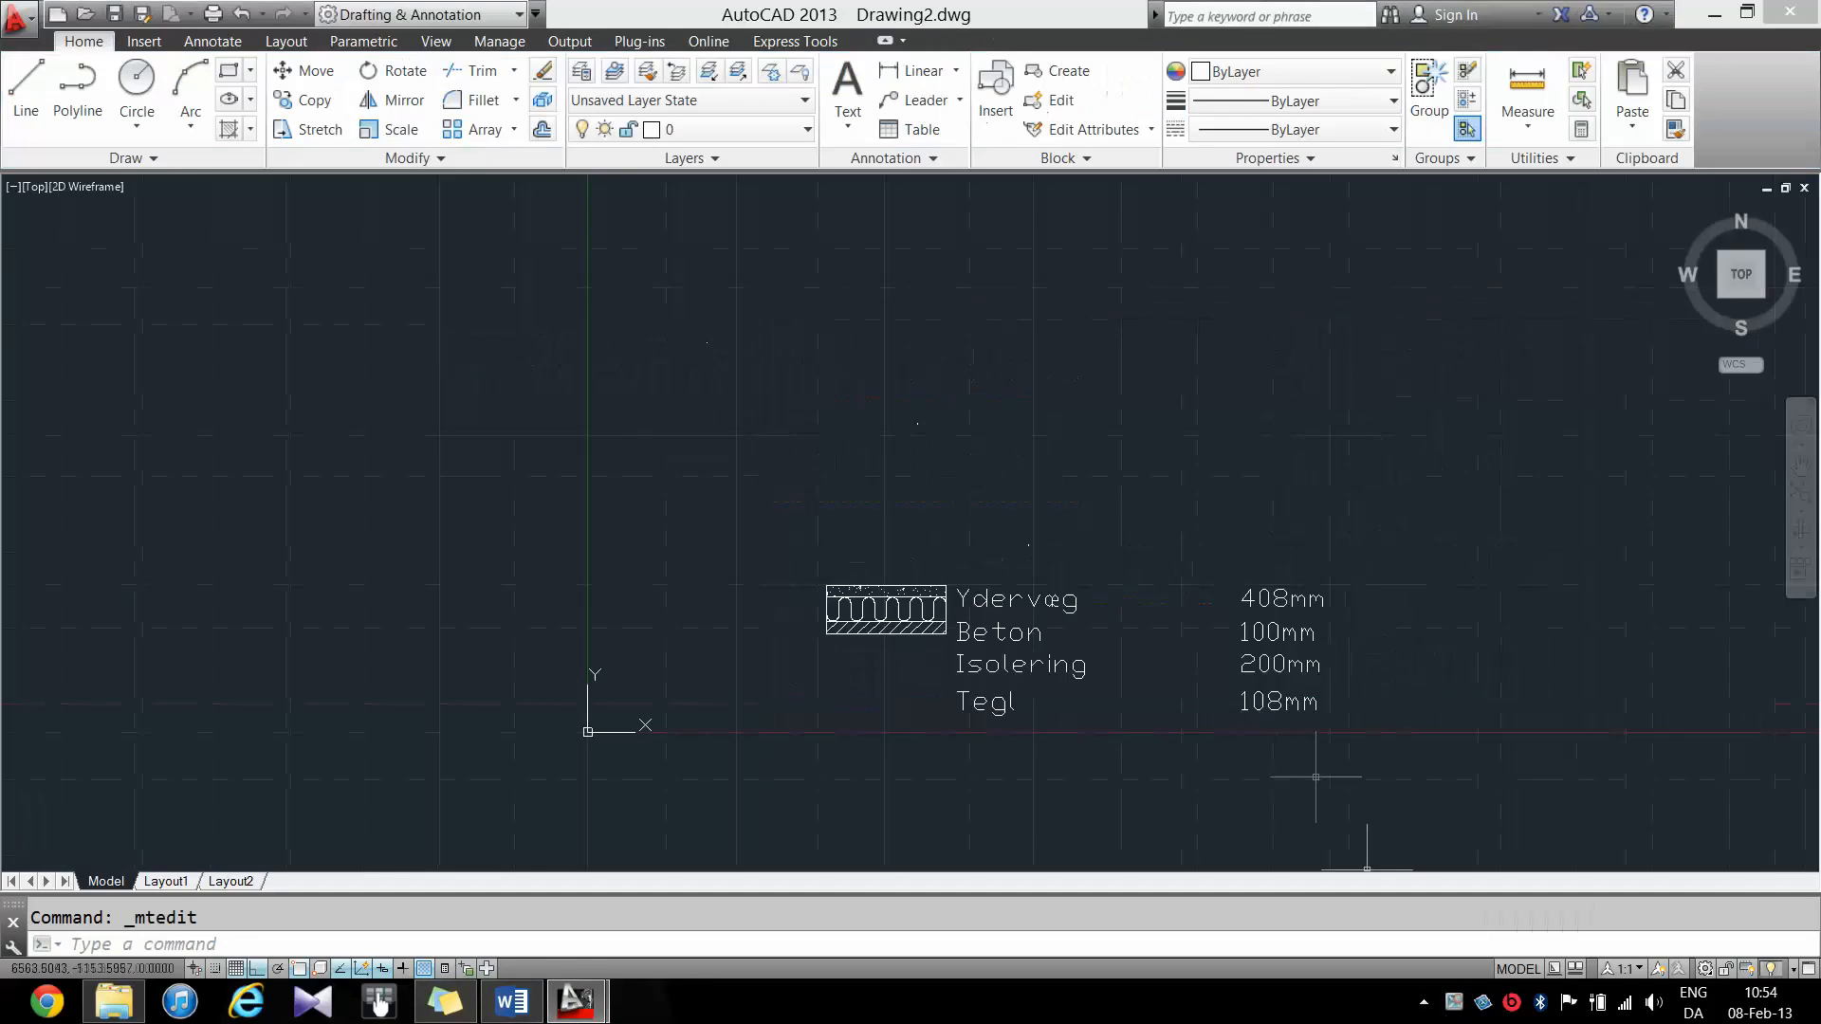
- Measure the length of the wall section's upper edge from its right corner to its left corner
scroll(1313, 772, "up", 4)
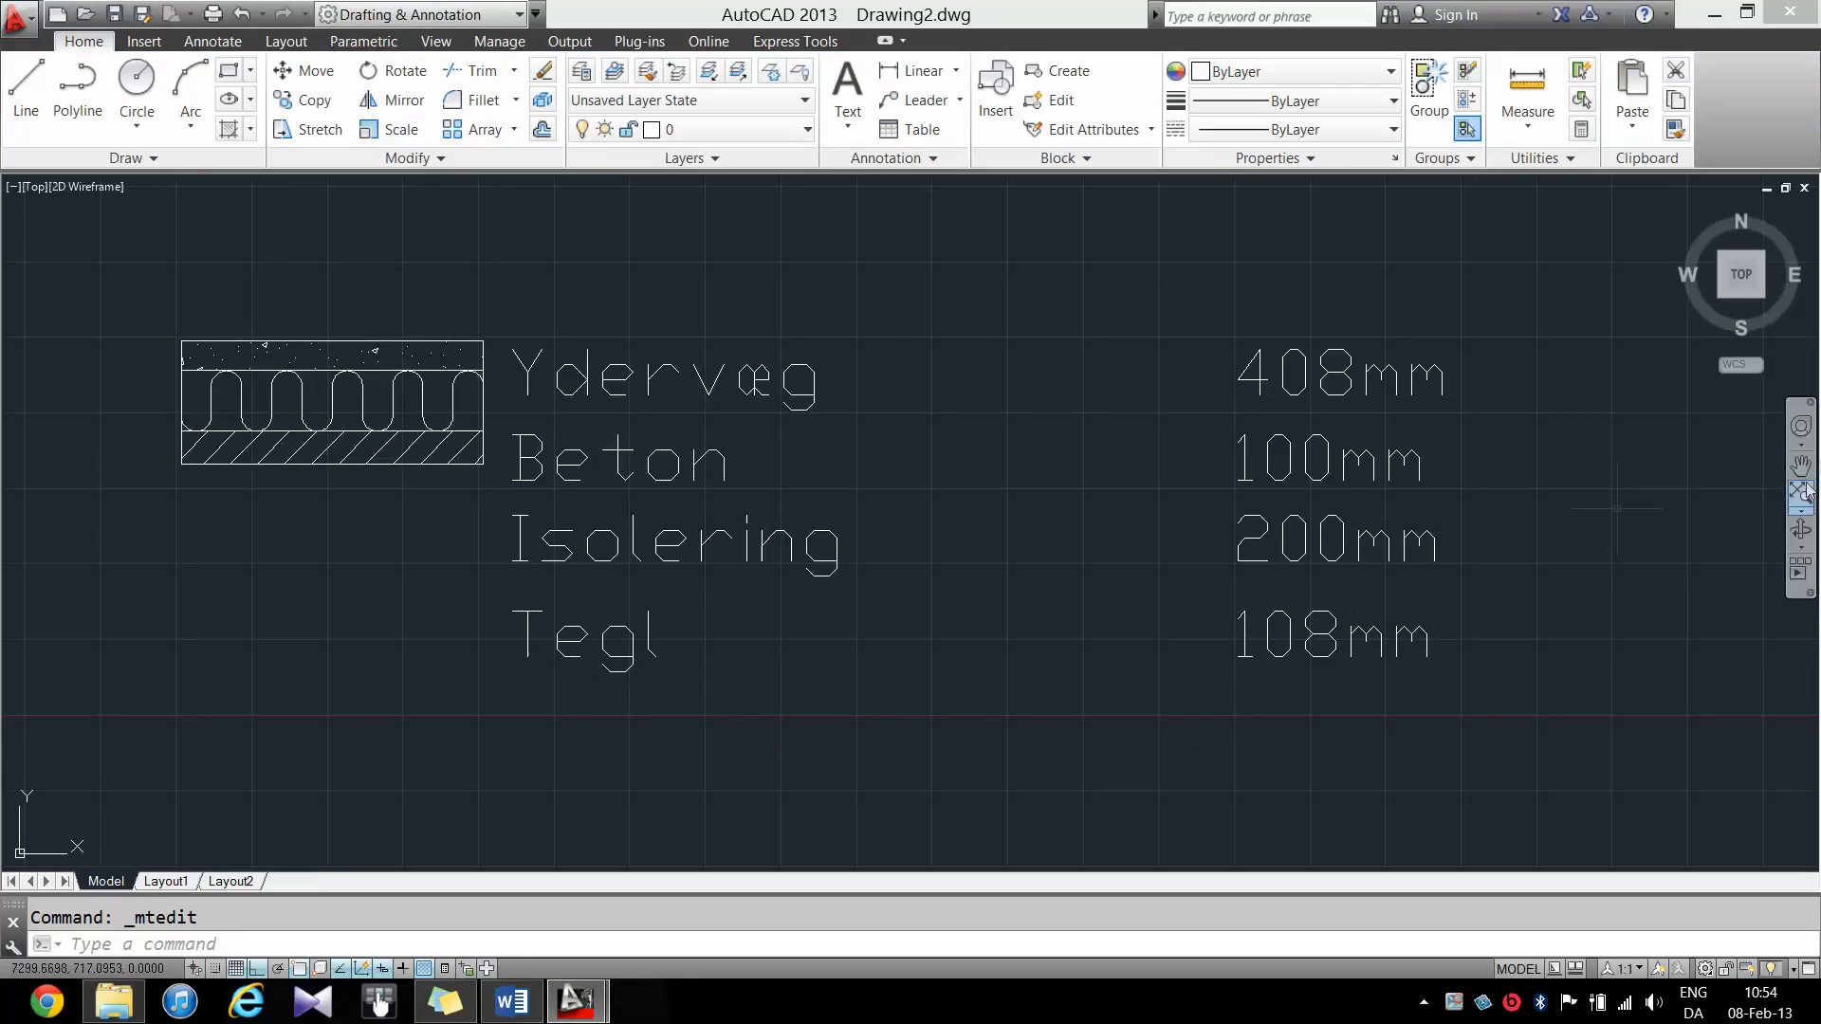
left_click(1527, 86)
left_click(799, 406)
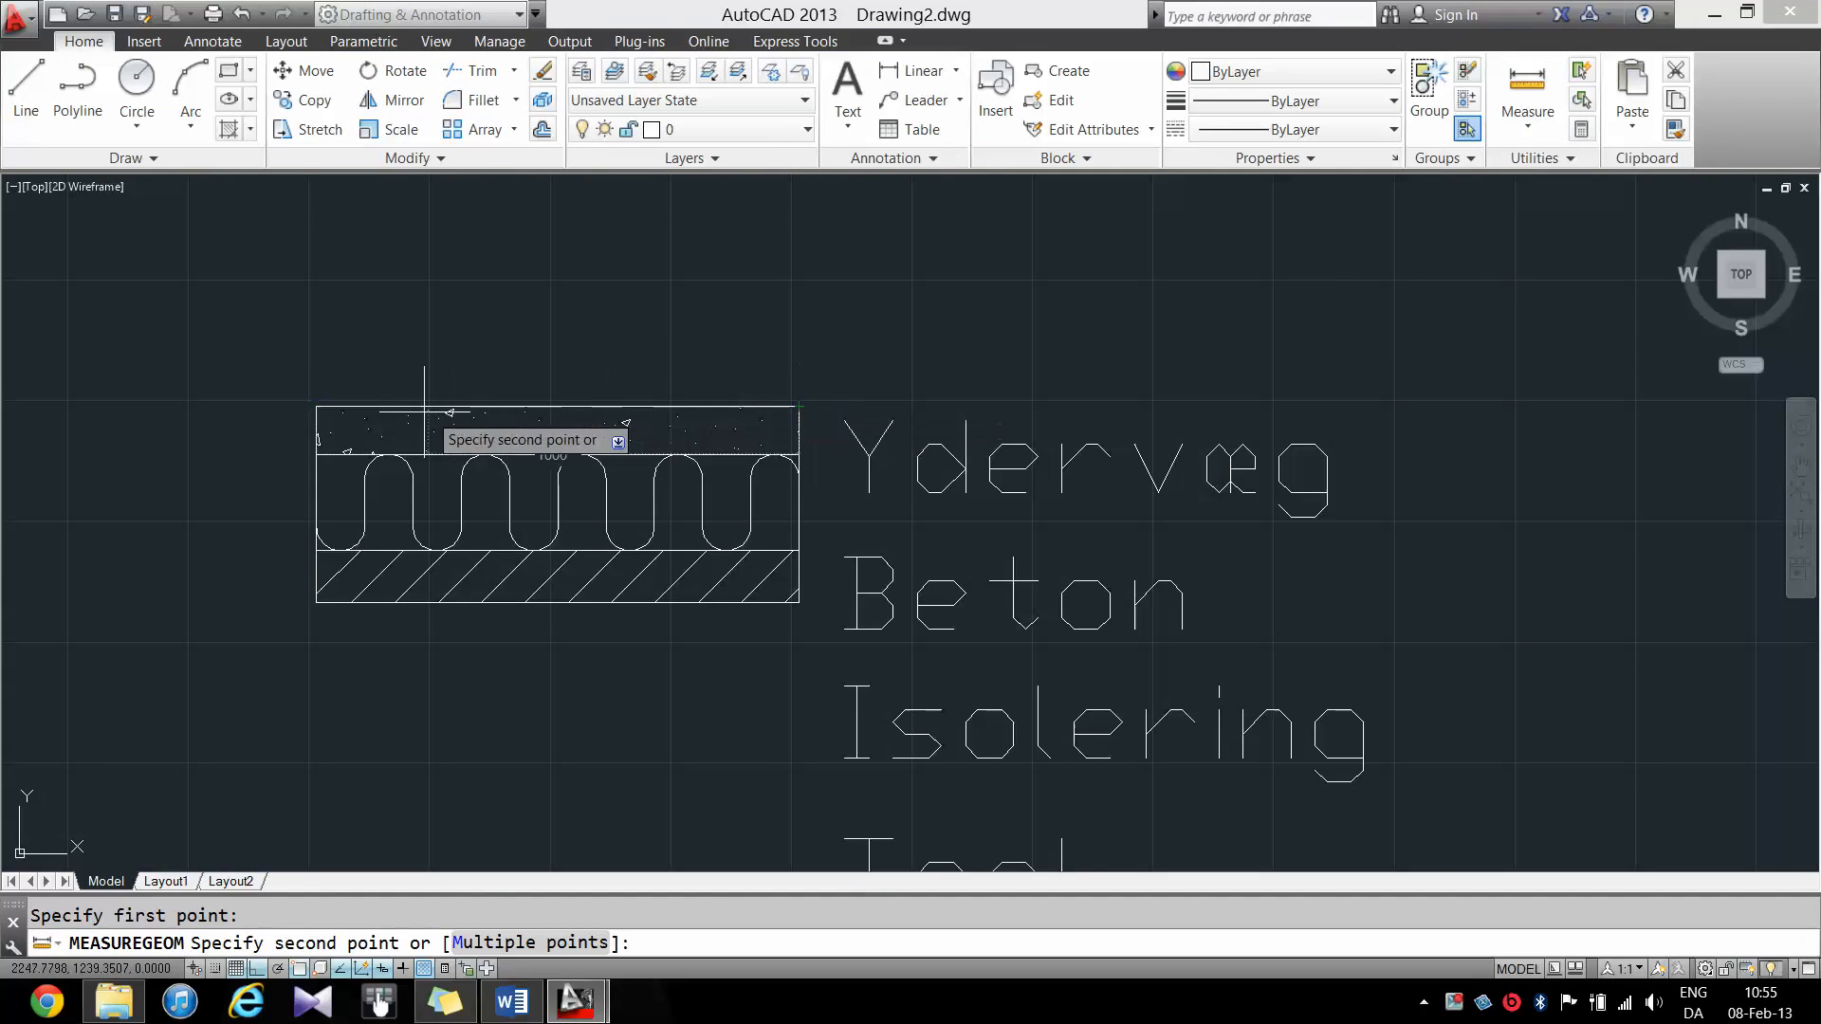
left_click(316, 406)
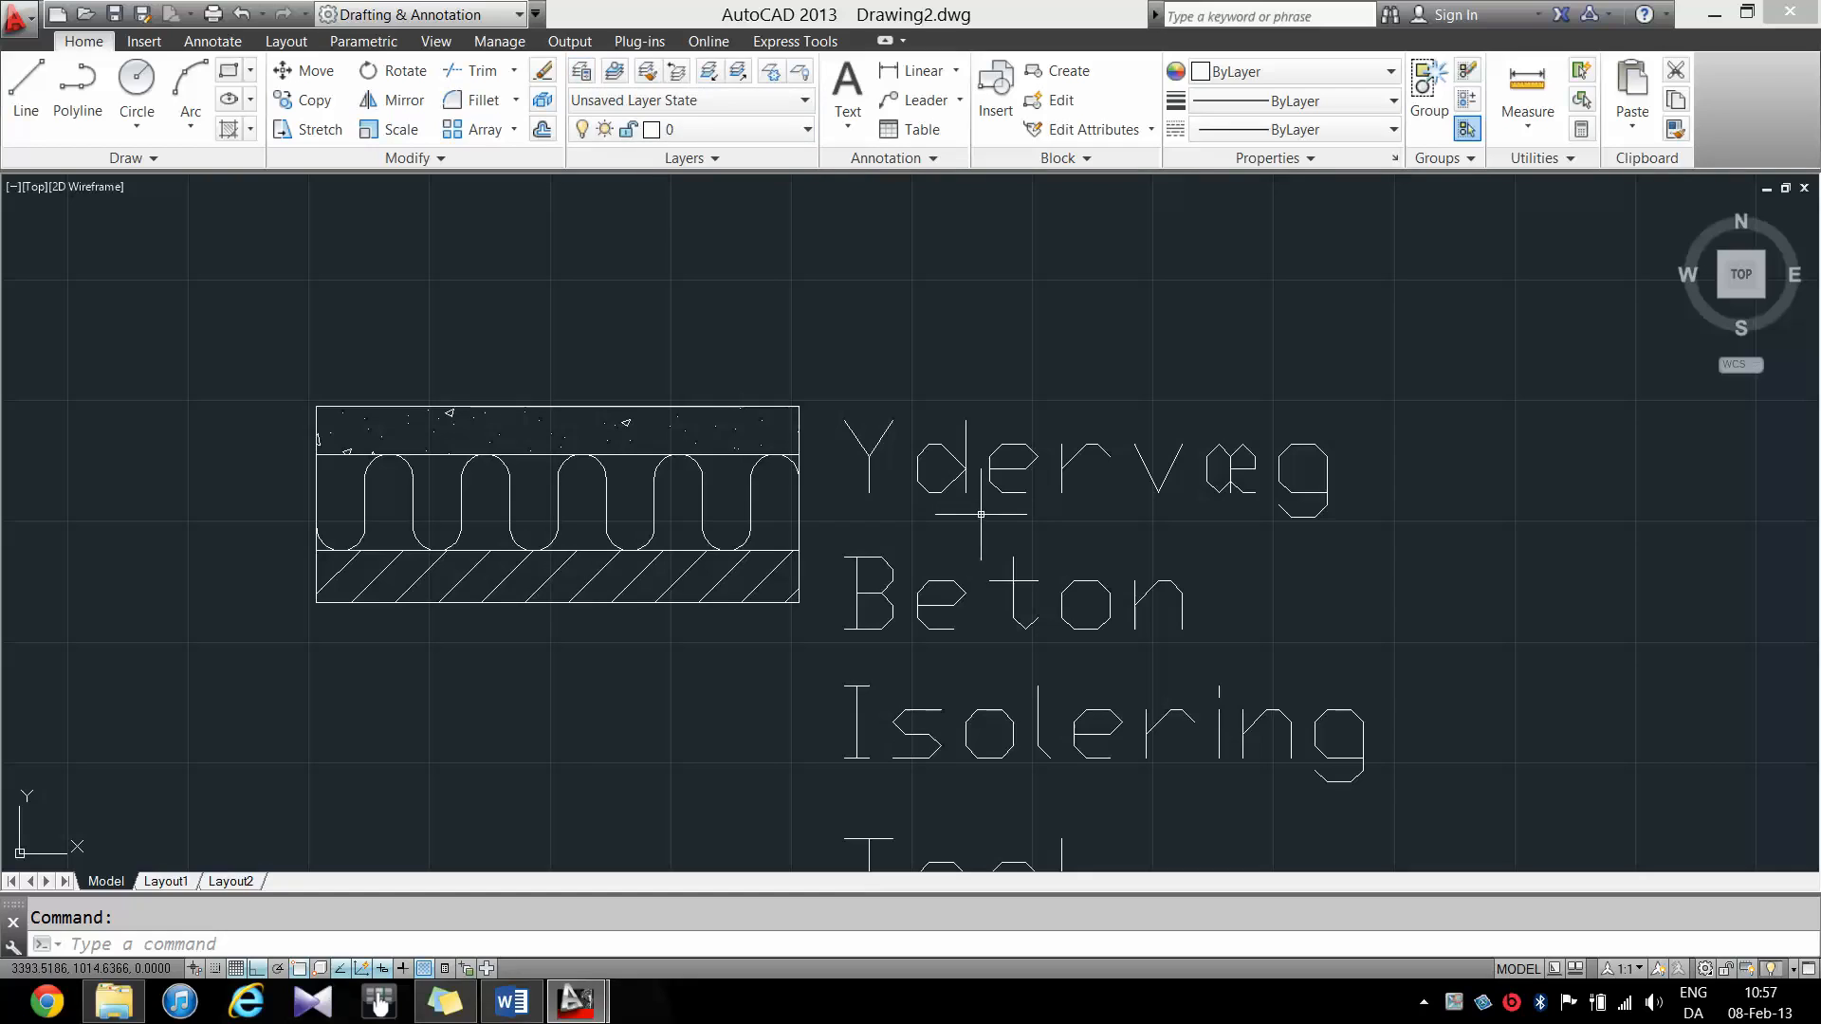
- Create a new layer named Isolering with the colour yellow
left_click(583, 72)
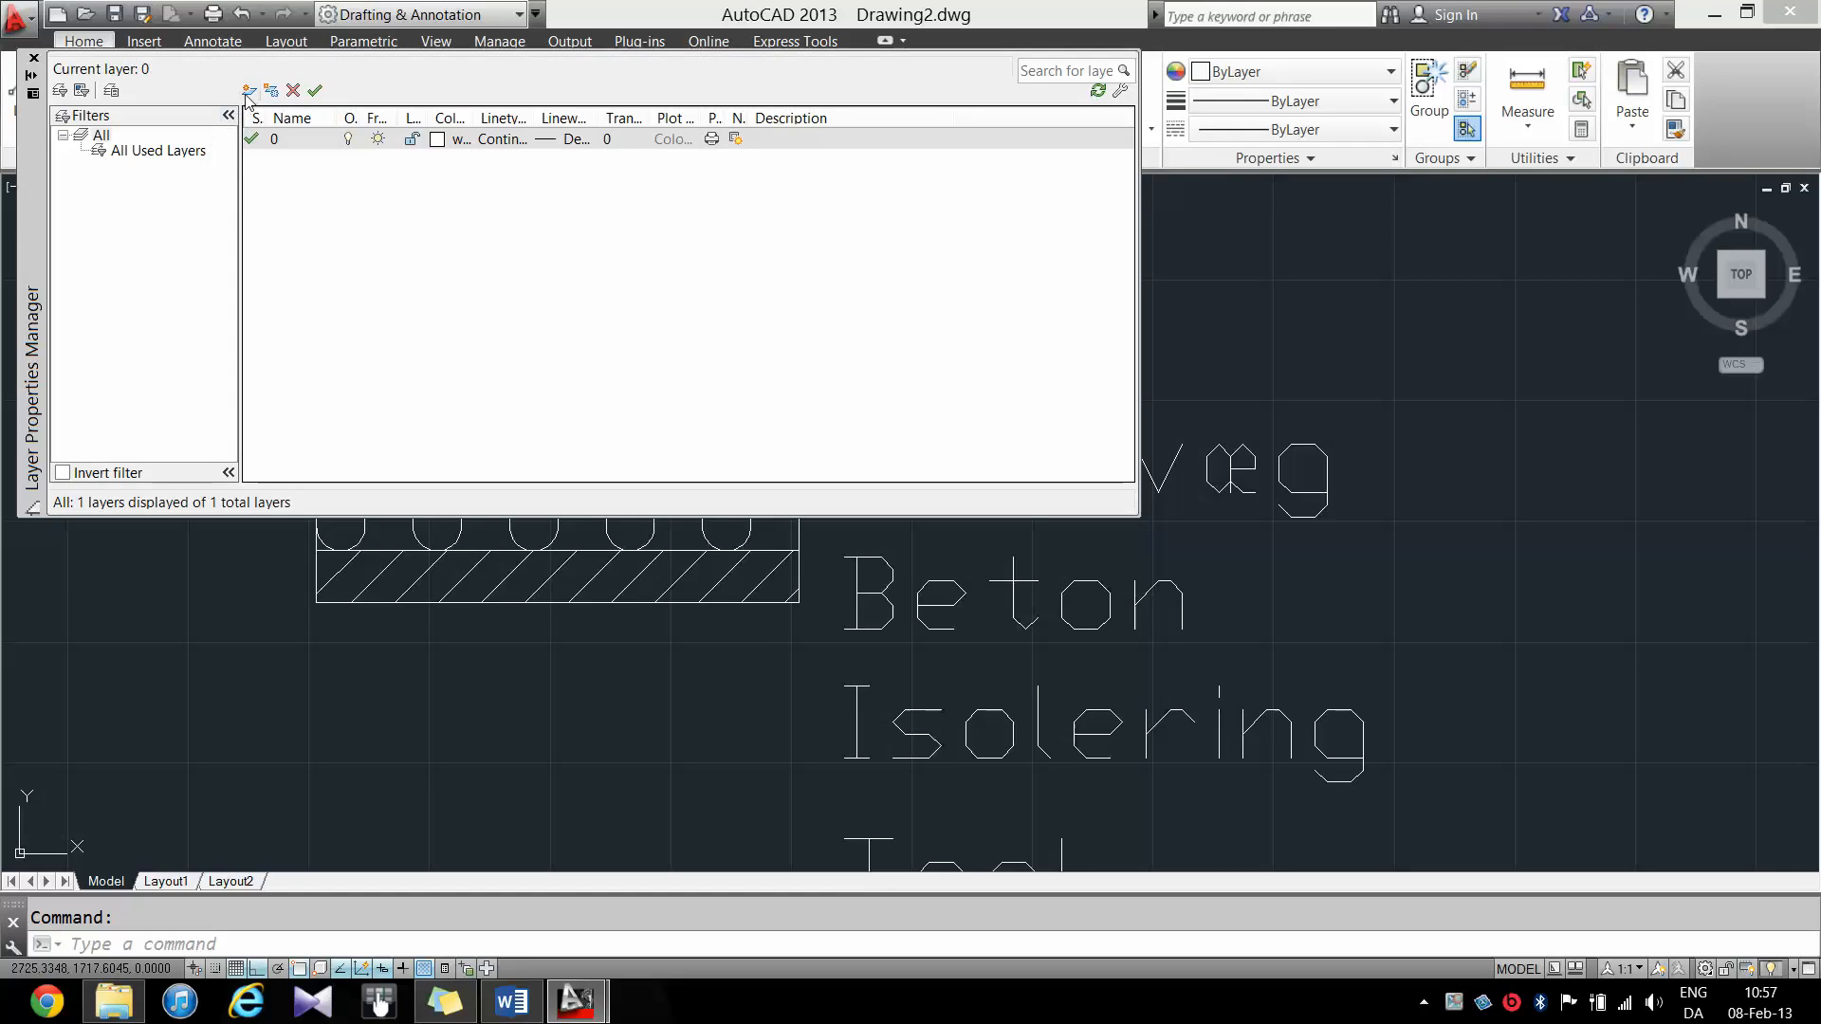
left_click(249, 91)
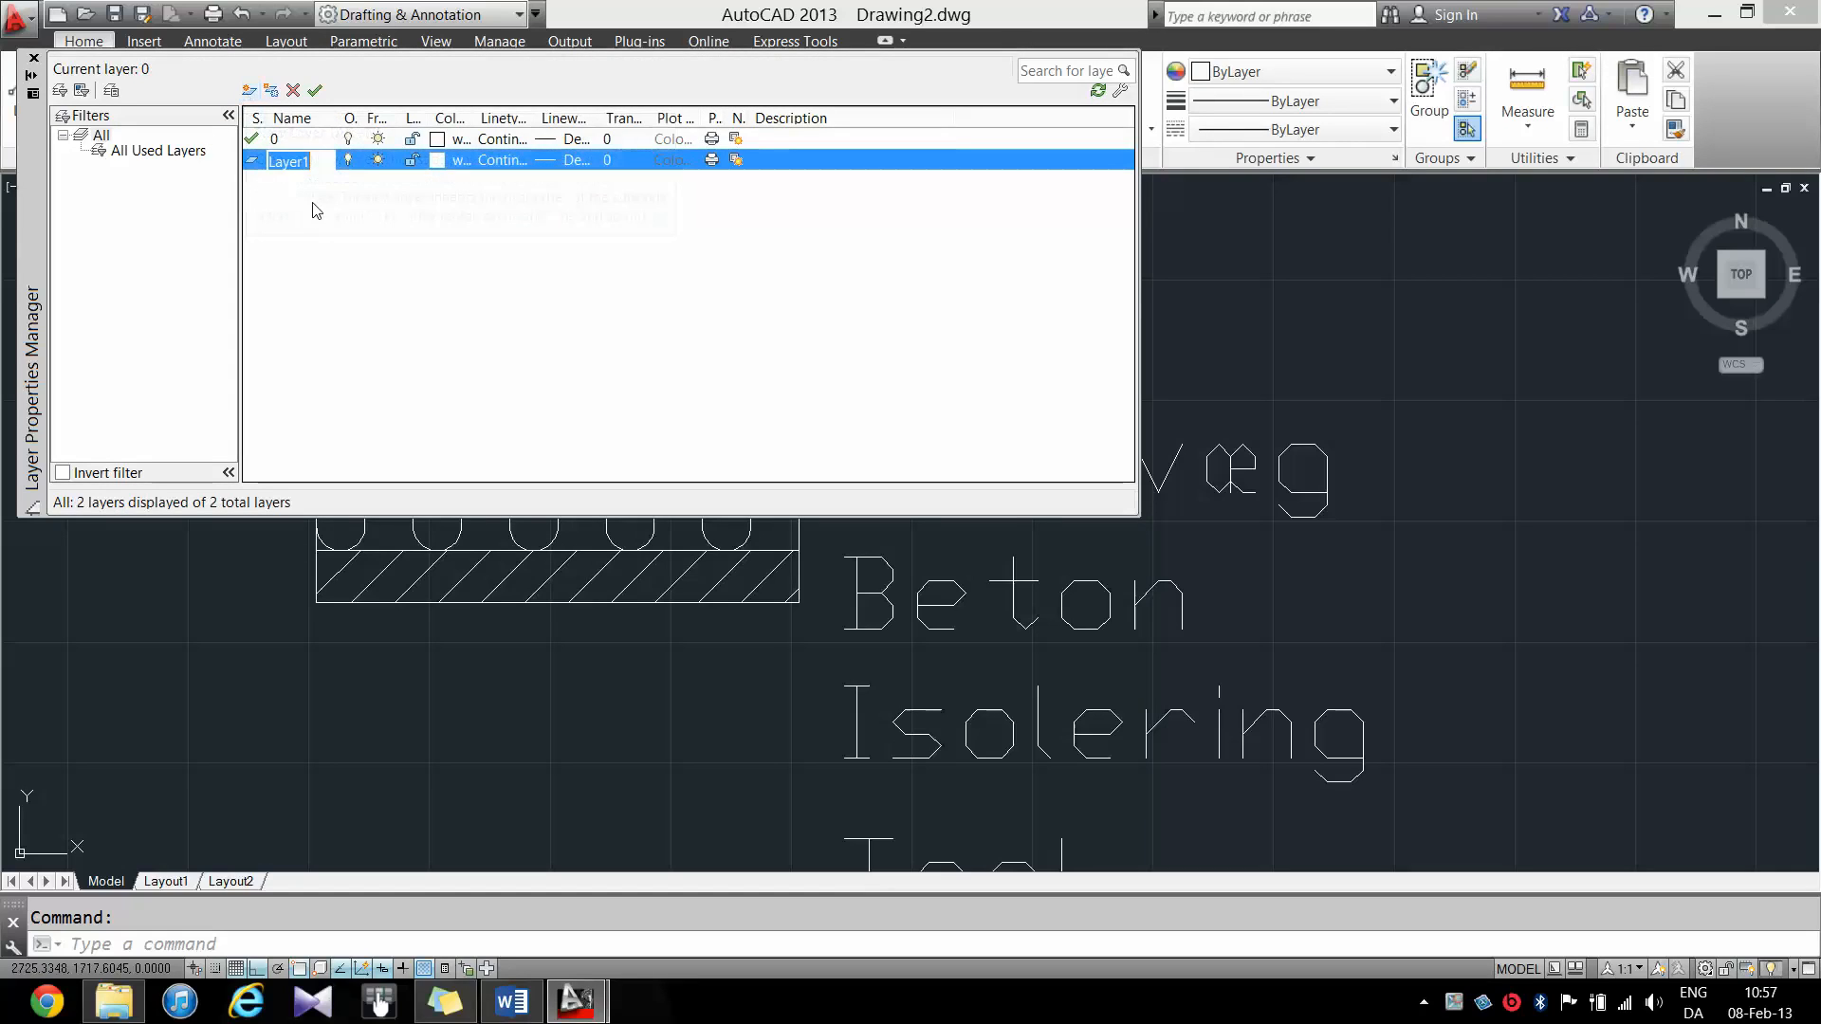
key("BackSpace")
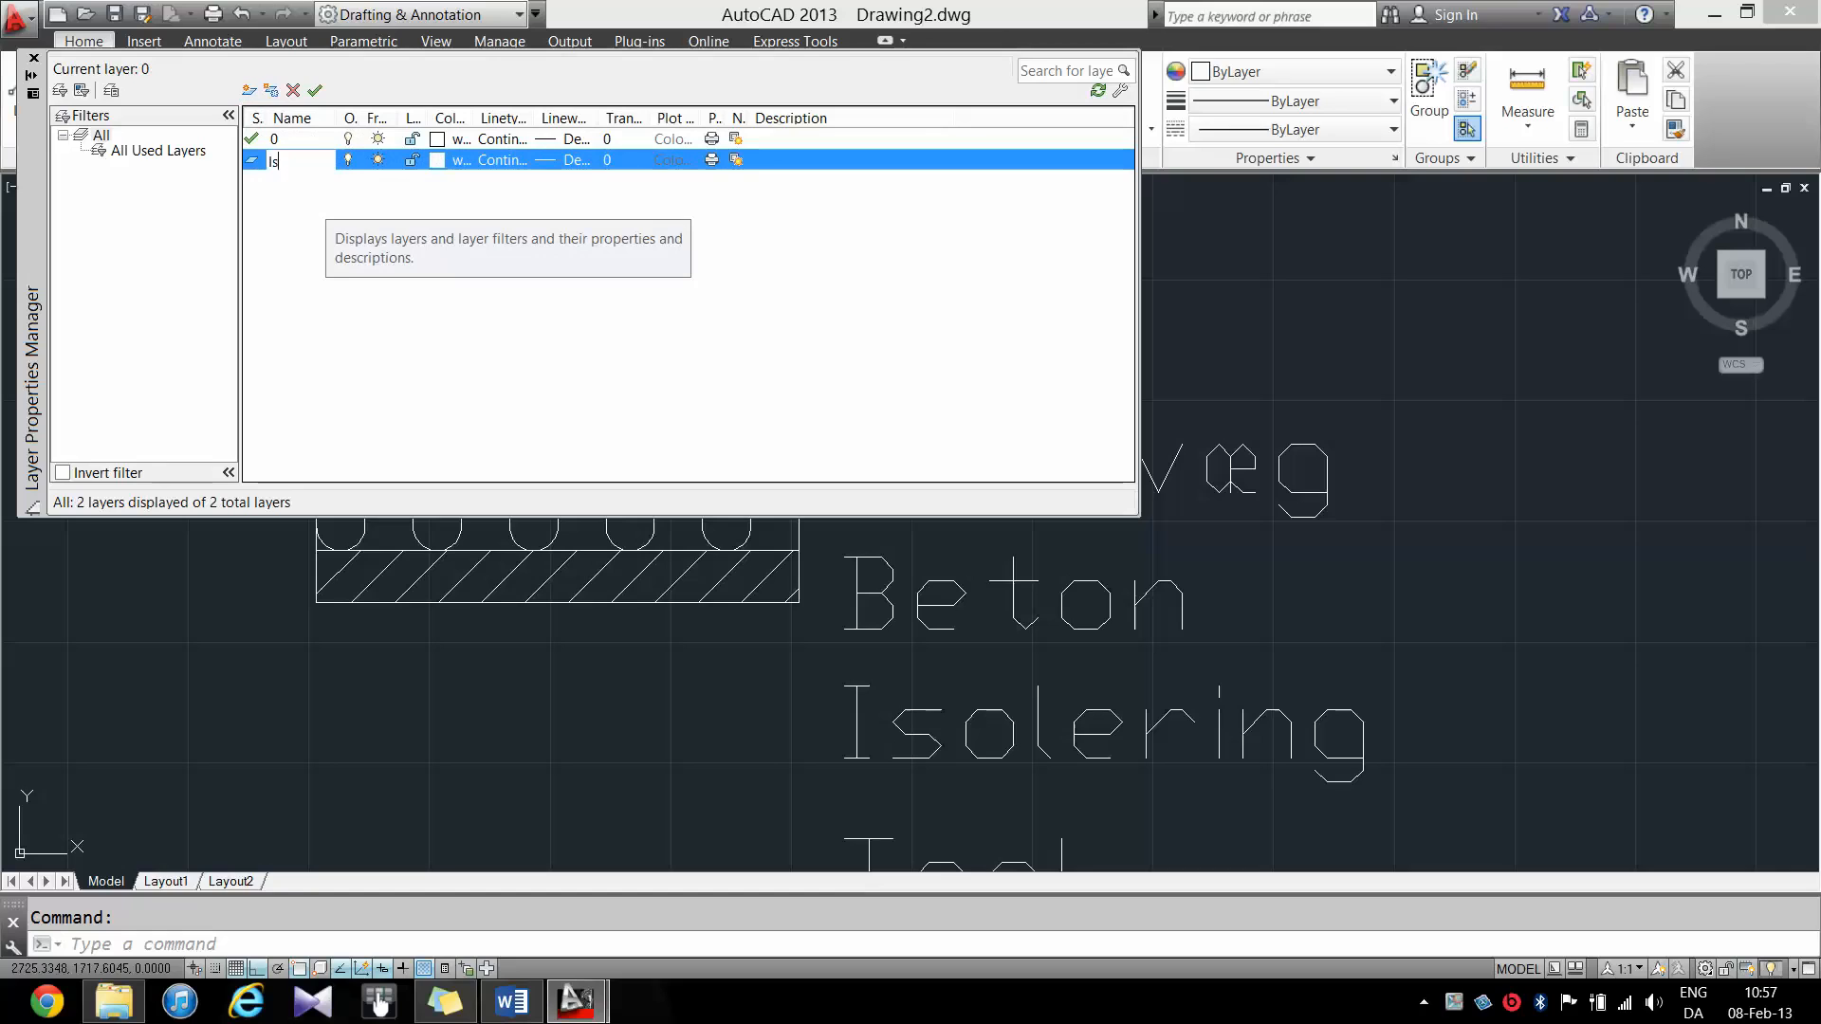
left_click(437, 160)
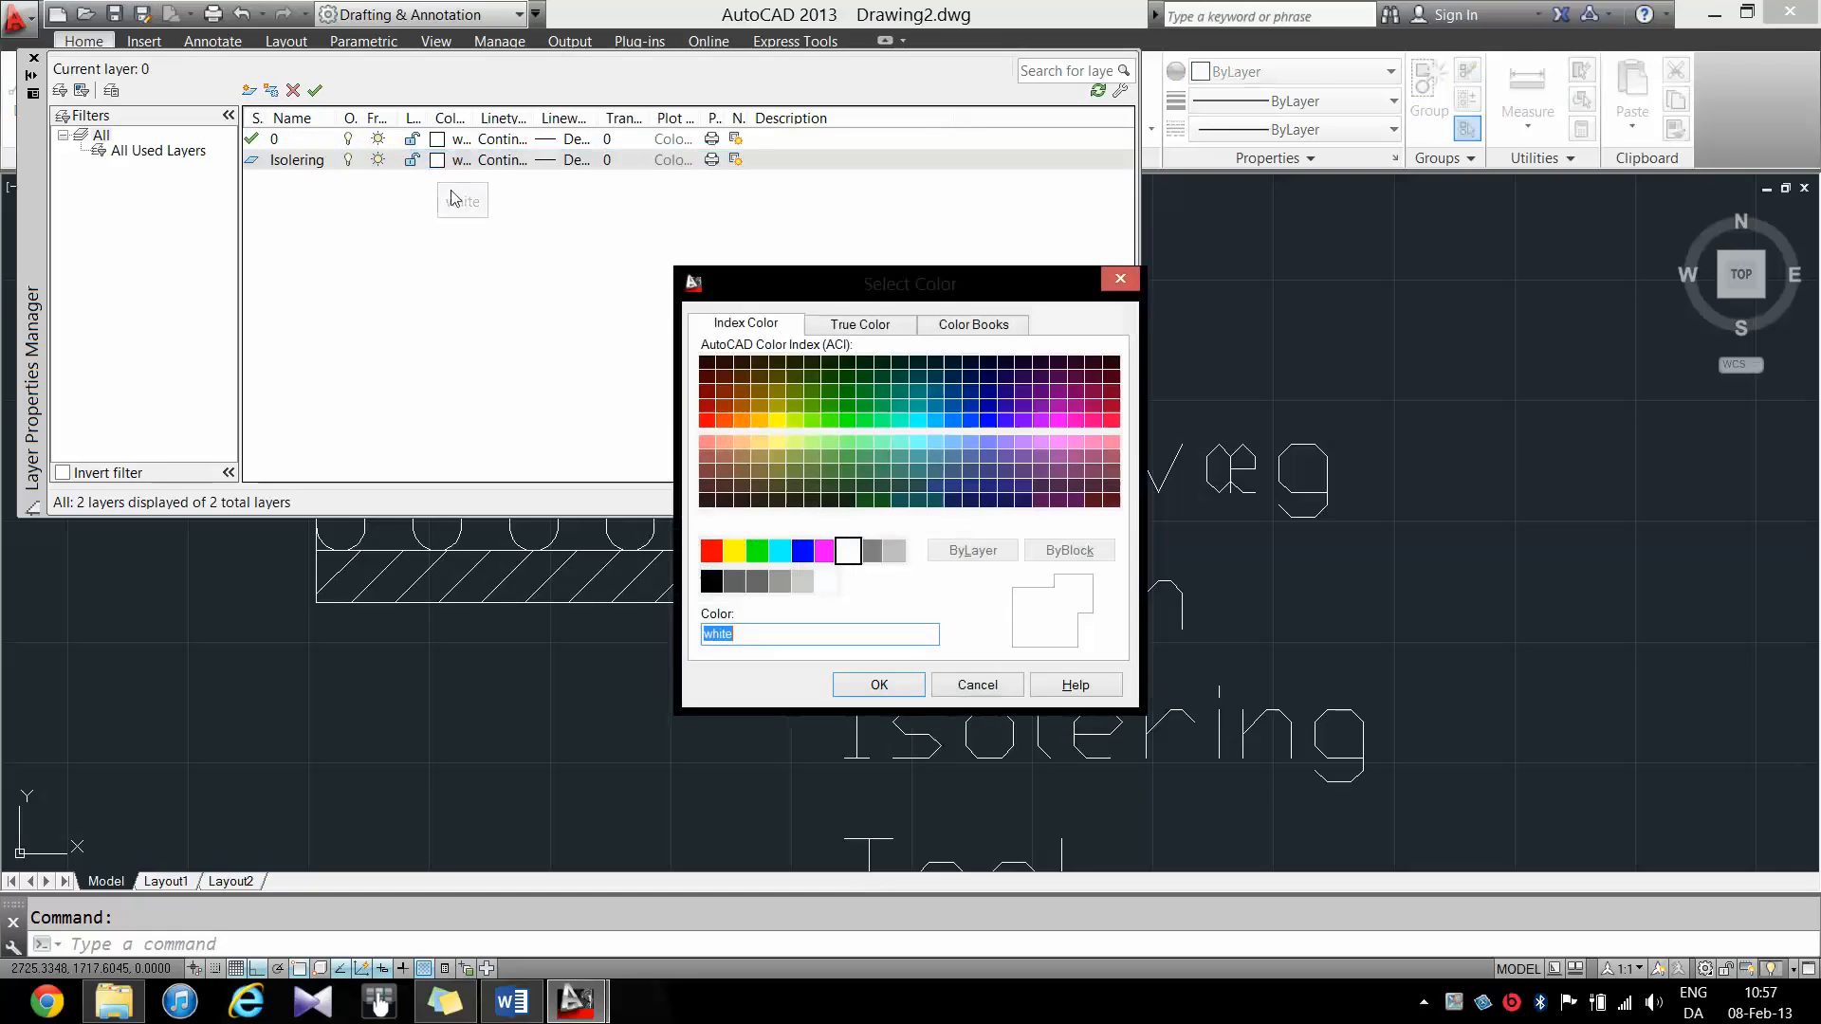
left_click(735, 551)
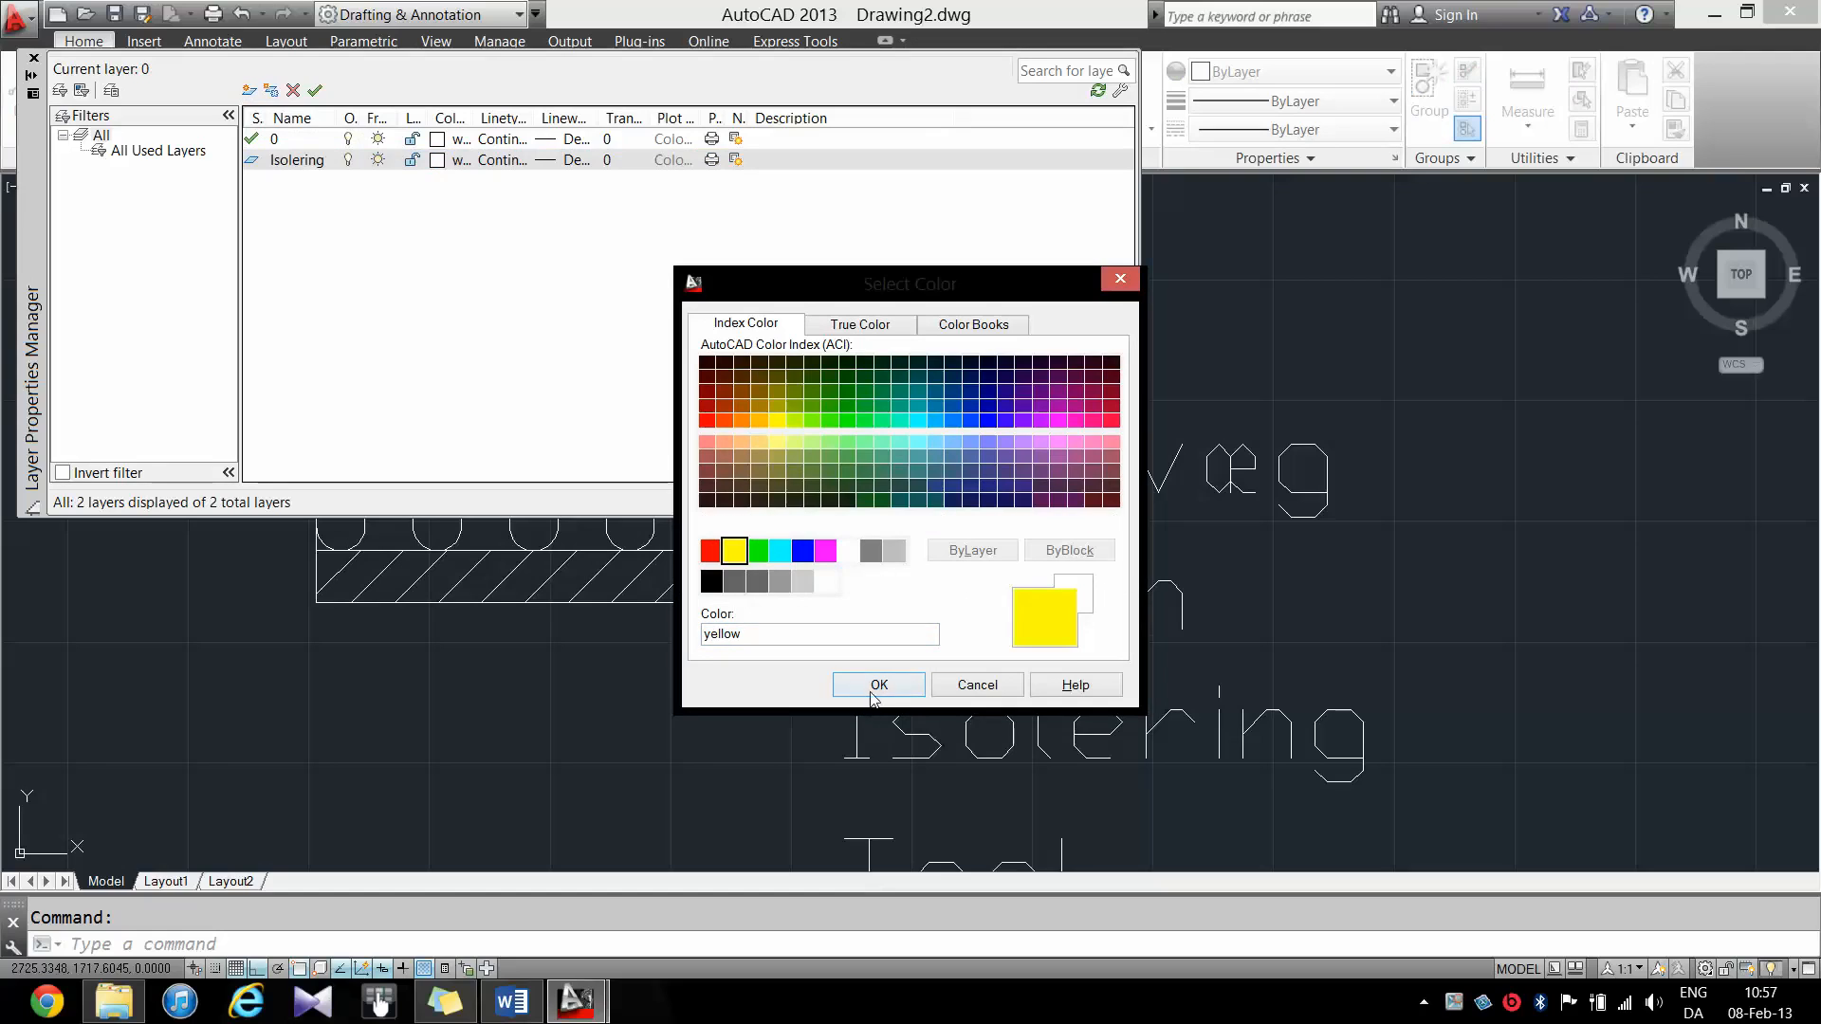
left_click(880, 684)
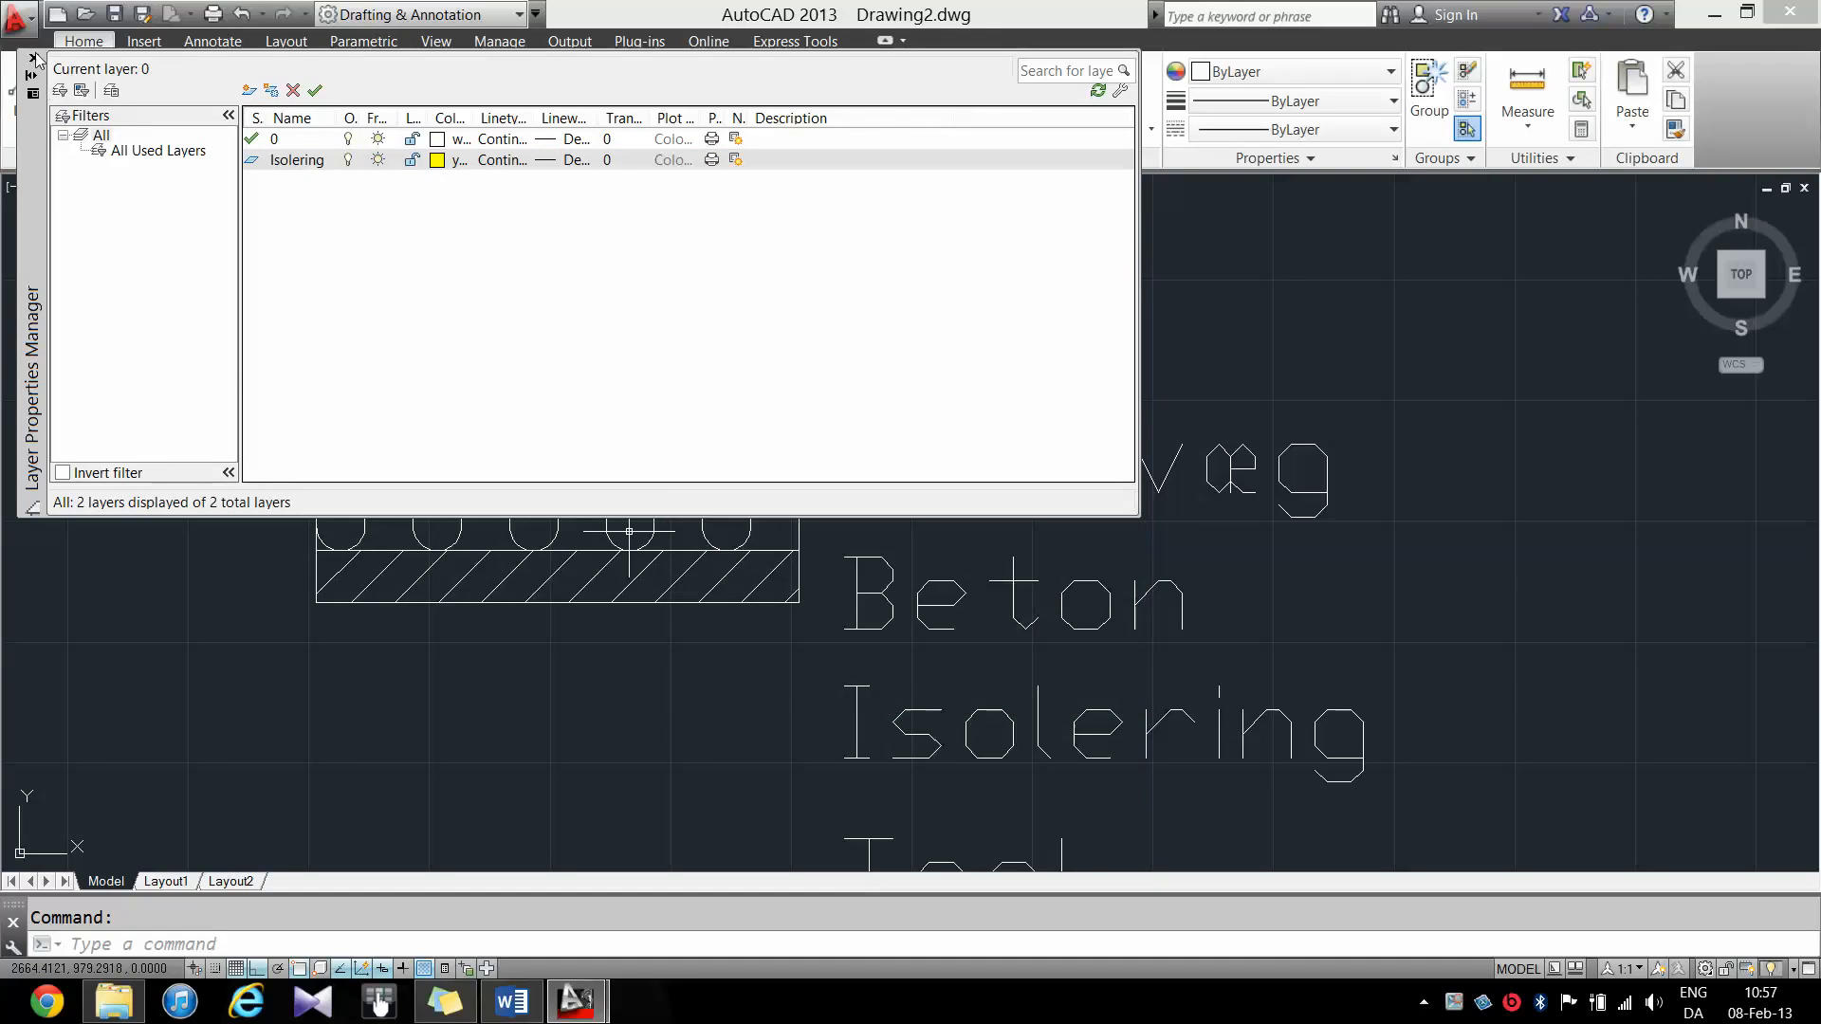
left_click(34, 59)
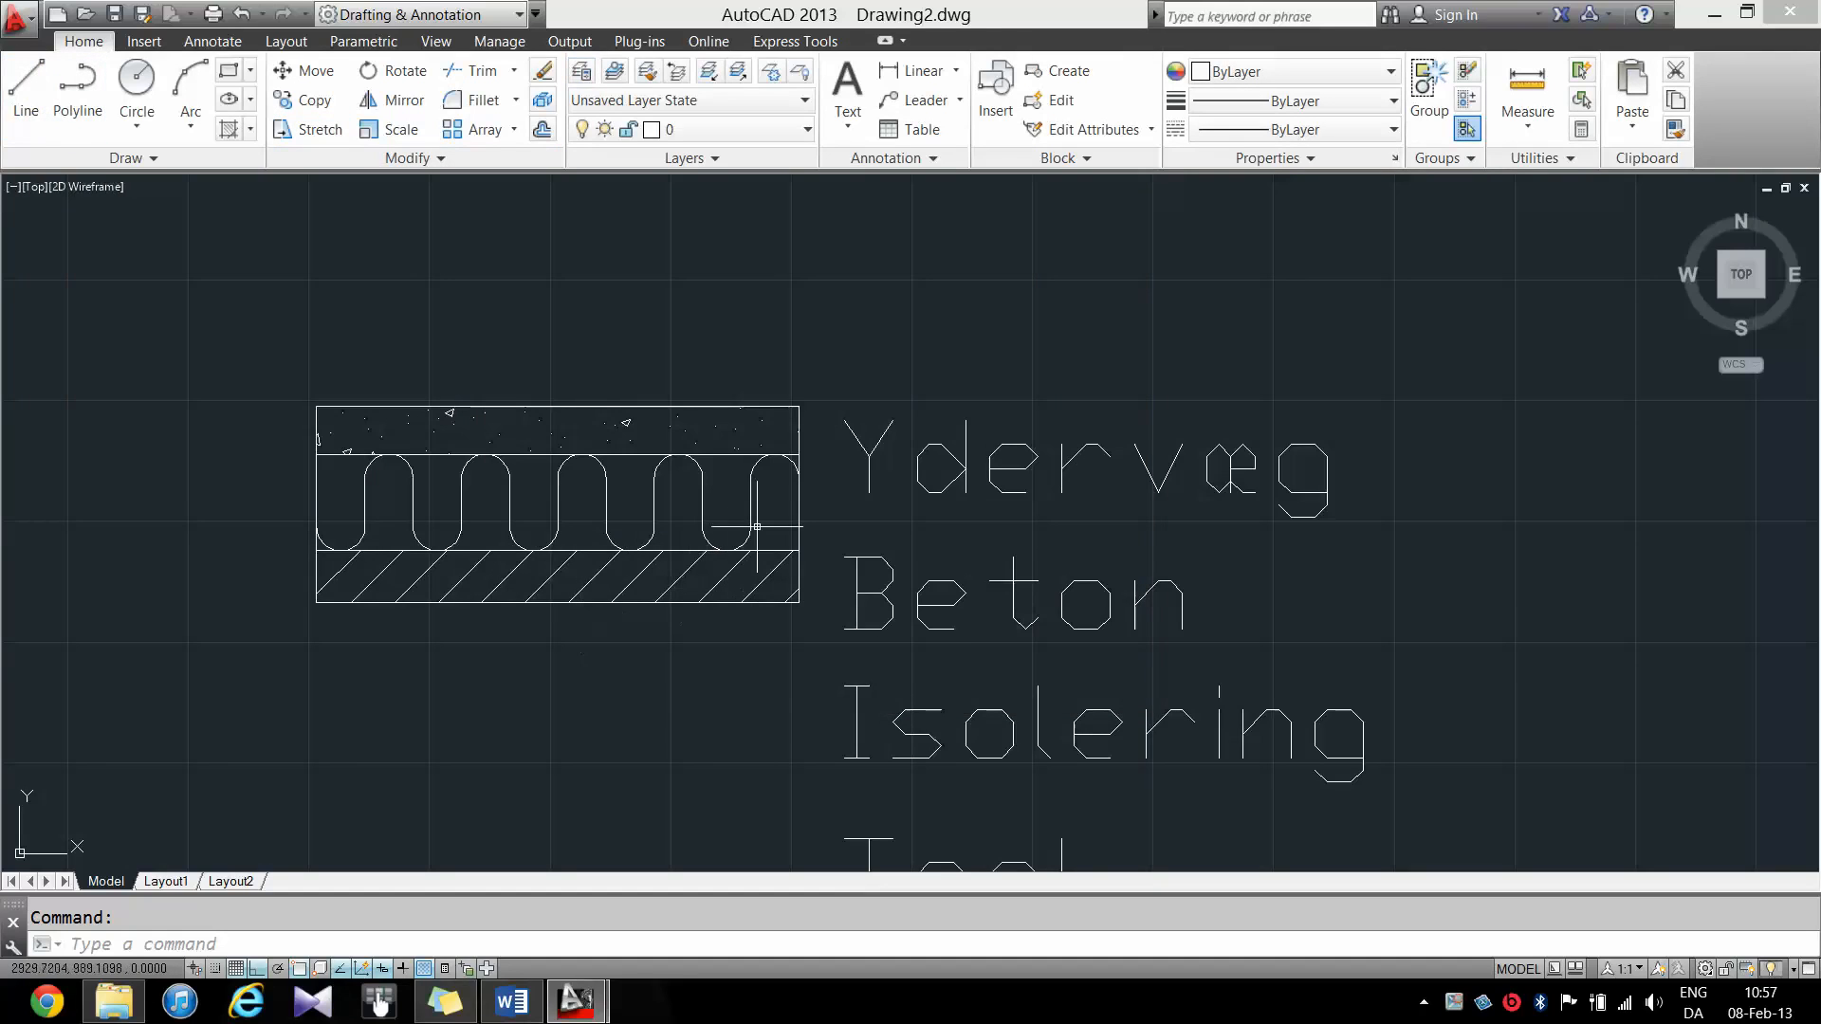
- Assign all the S-shaped profiles in the middle band to the Isolering layer
left_click(814, 501)
left_click(333, 504)
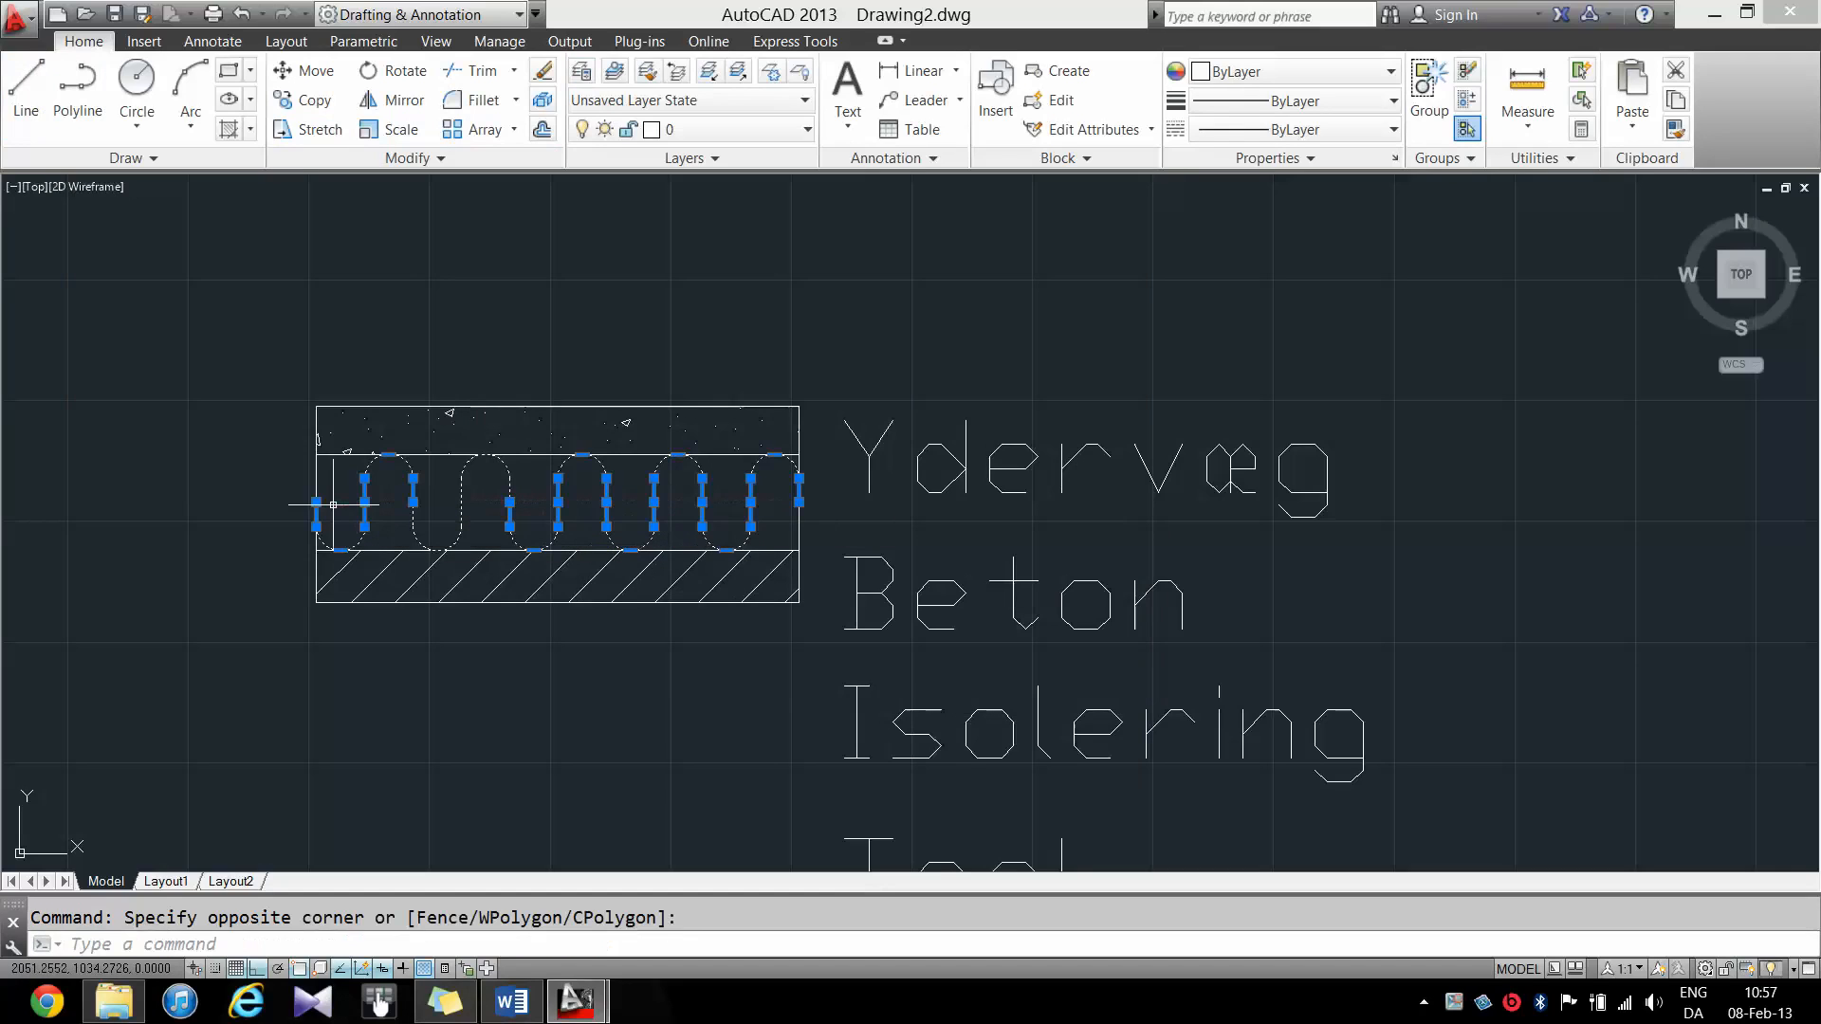
left_click(693, 129)
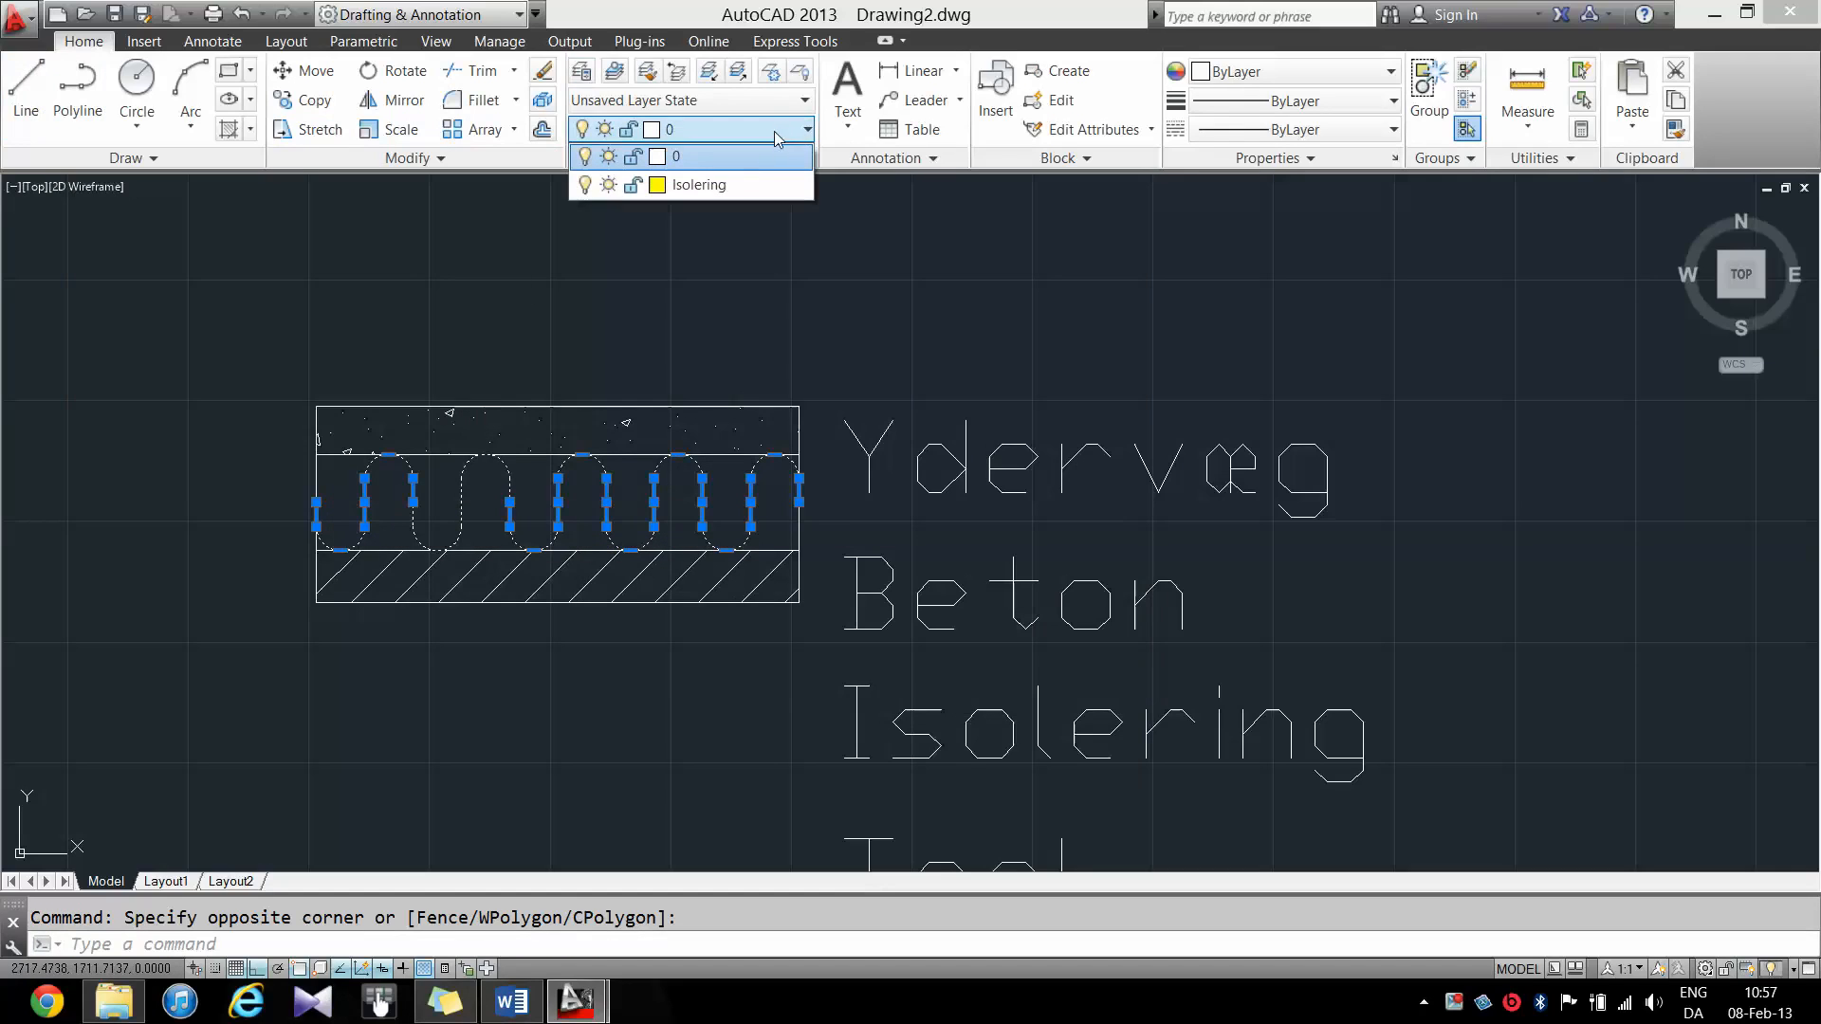
left_click(752, 186)
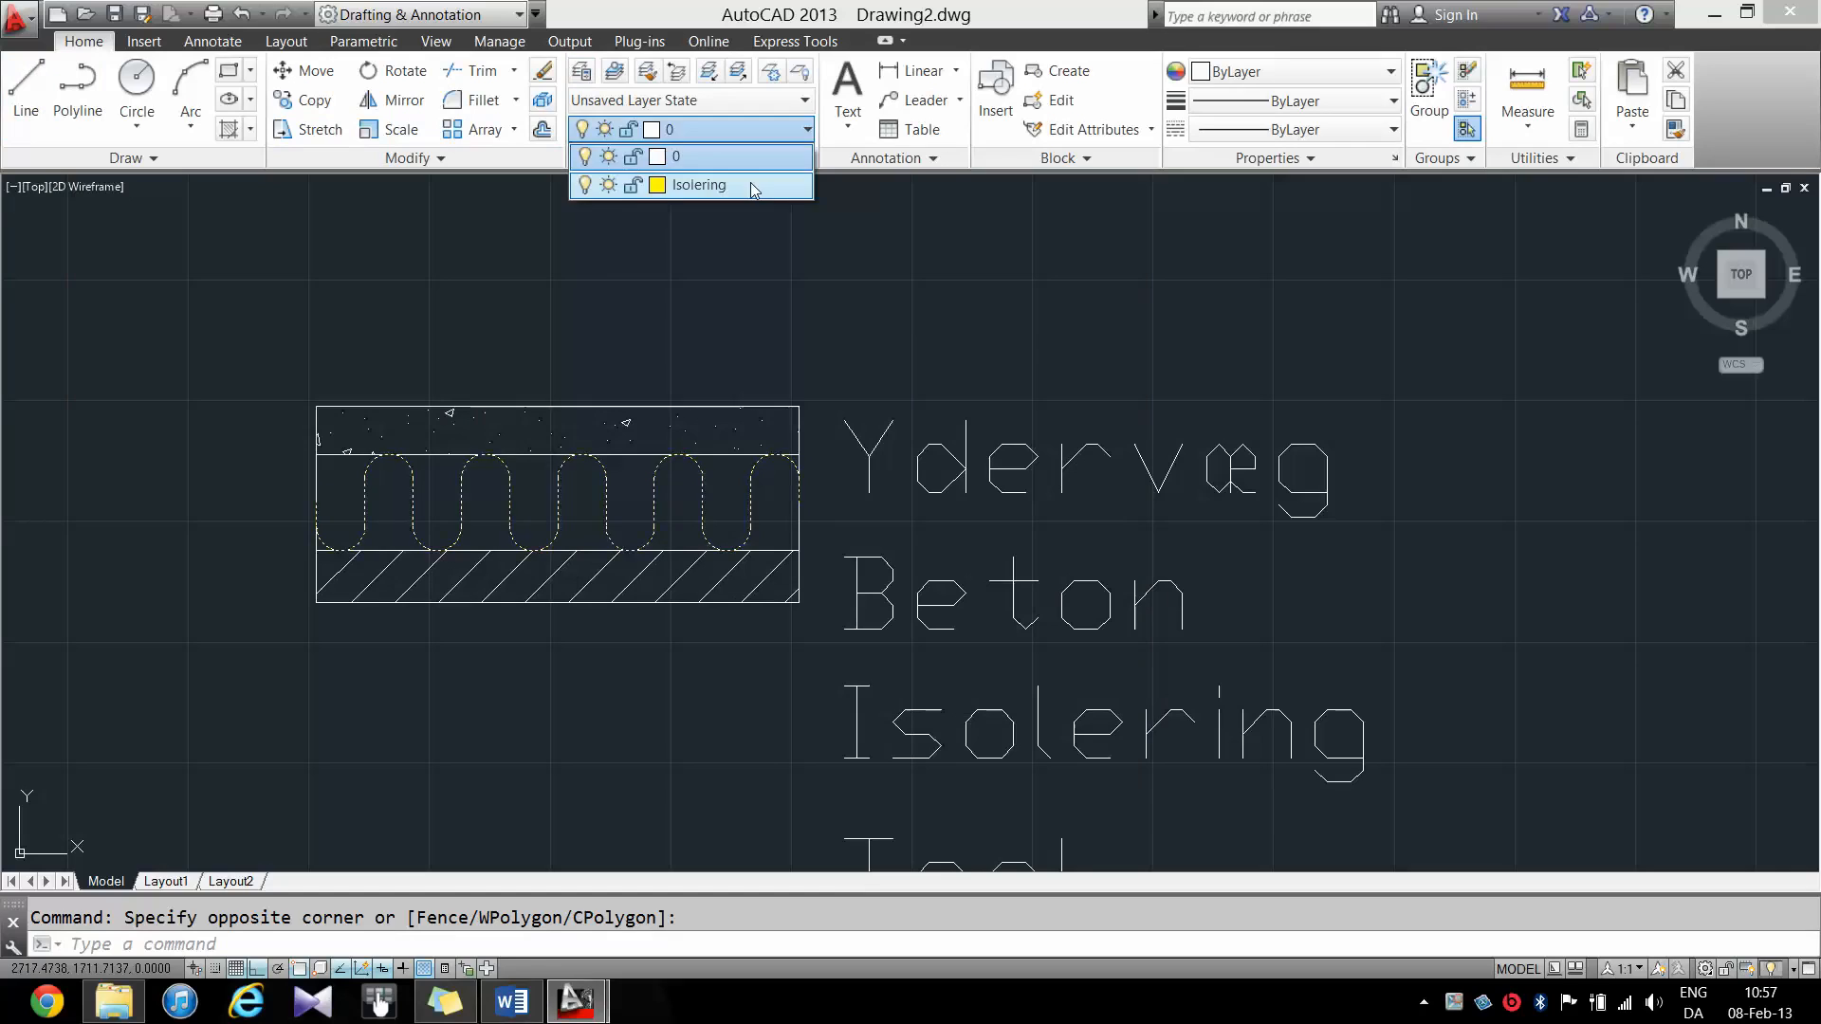
- Put the selected wavy insulation profiles on the yellow Isolering layer and clear the selection
left_click(750, 186)
key("Escape")
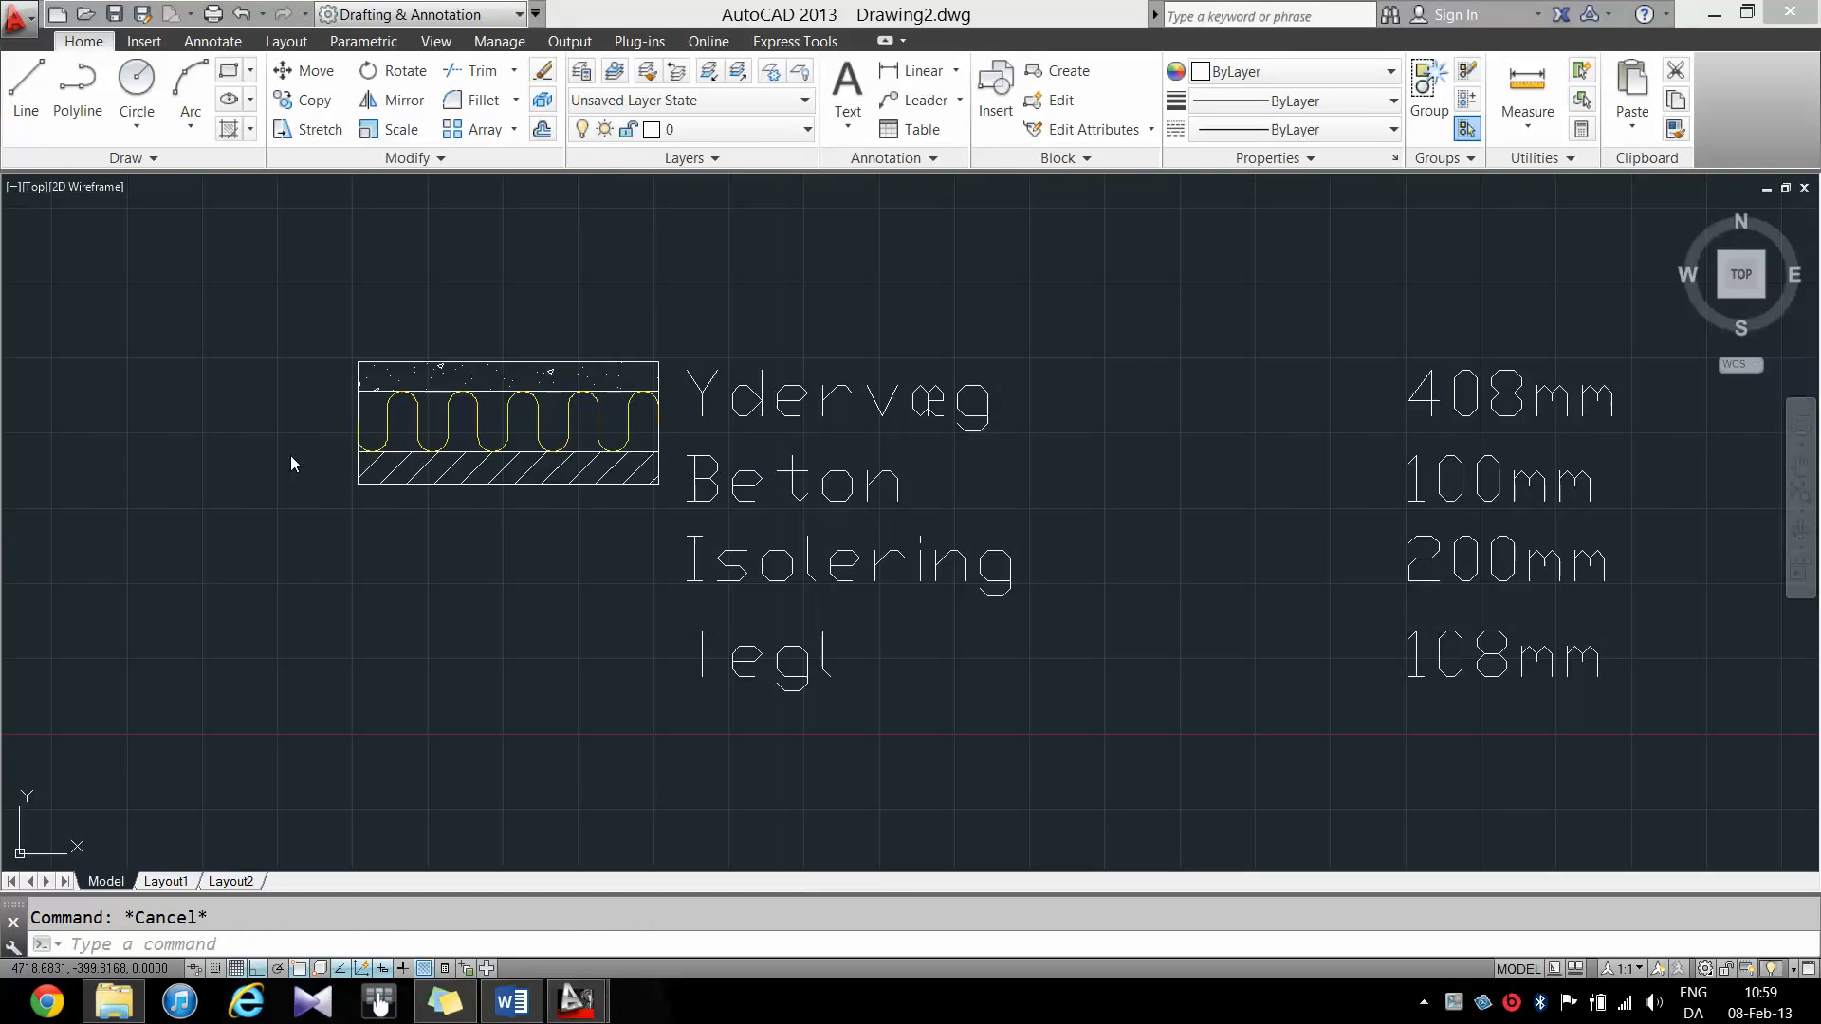
left_click_drag(290, 455, 490, 702)
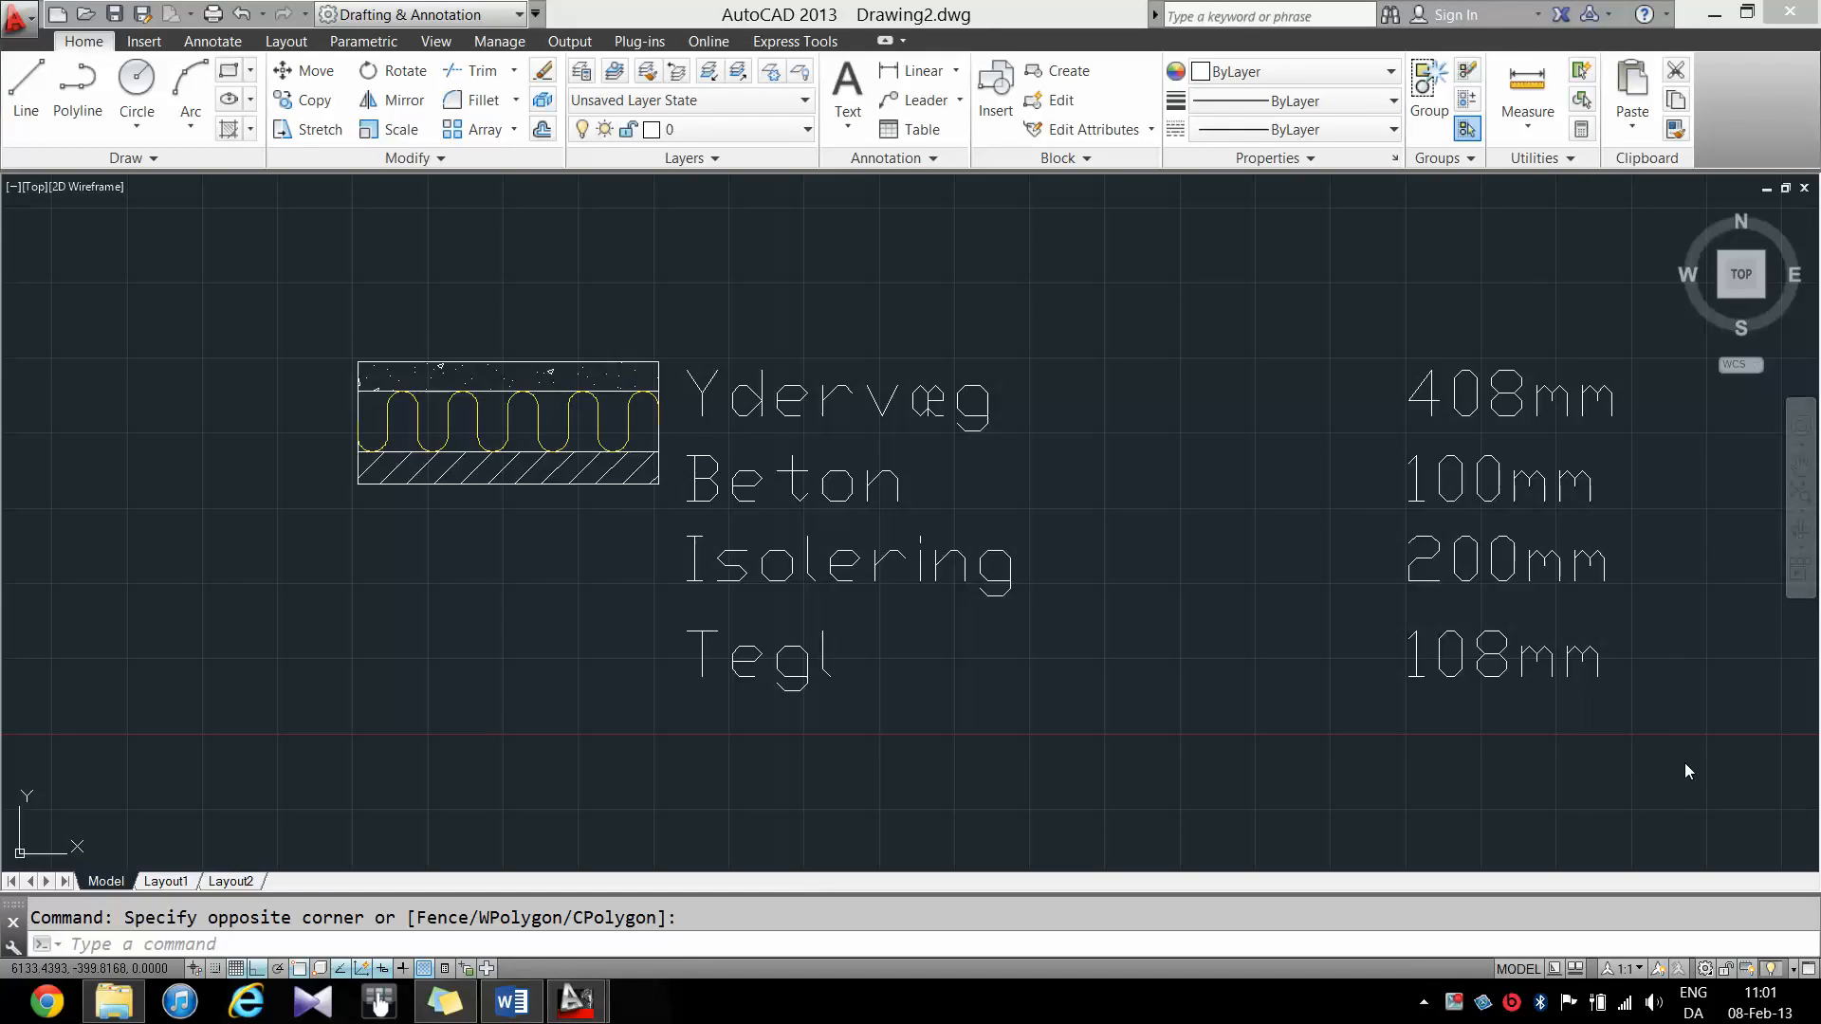
- Switch to the Bygge,Teknik - Plan, Facade og Snit Tegninger drawing and examine the insulated walls in its floor plan
key("ctrl+Tab")
left_click(1799, 465)
mouse_move(1301, 576)
left_mouse_down()
mouse_move(1341, 595)
mouse_move(1370, 582)
left_mouse_up()
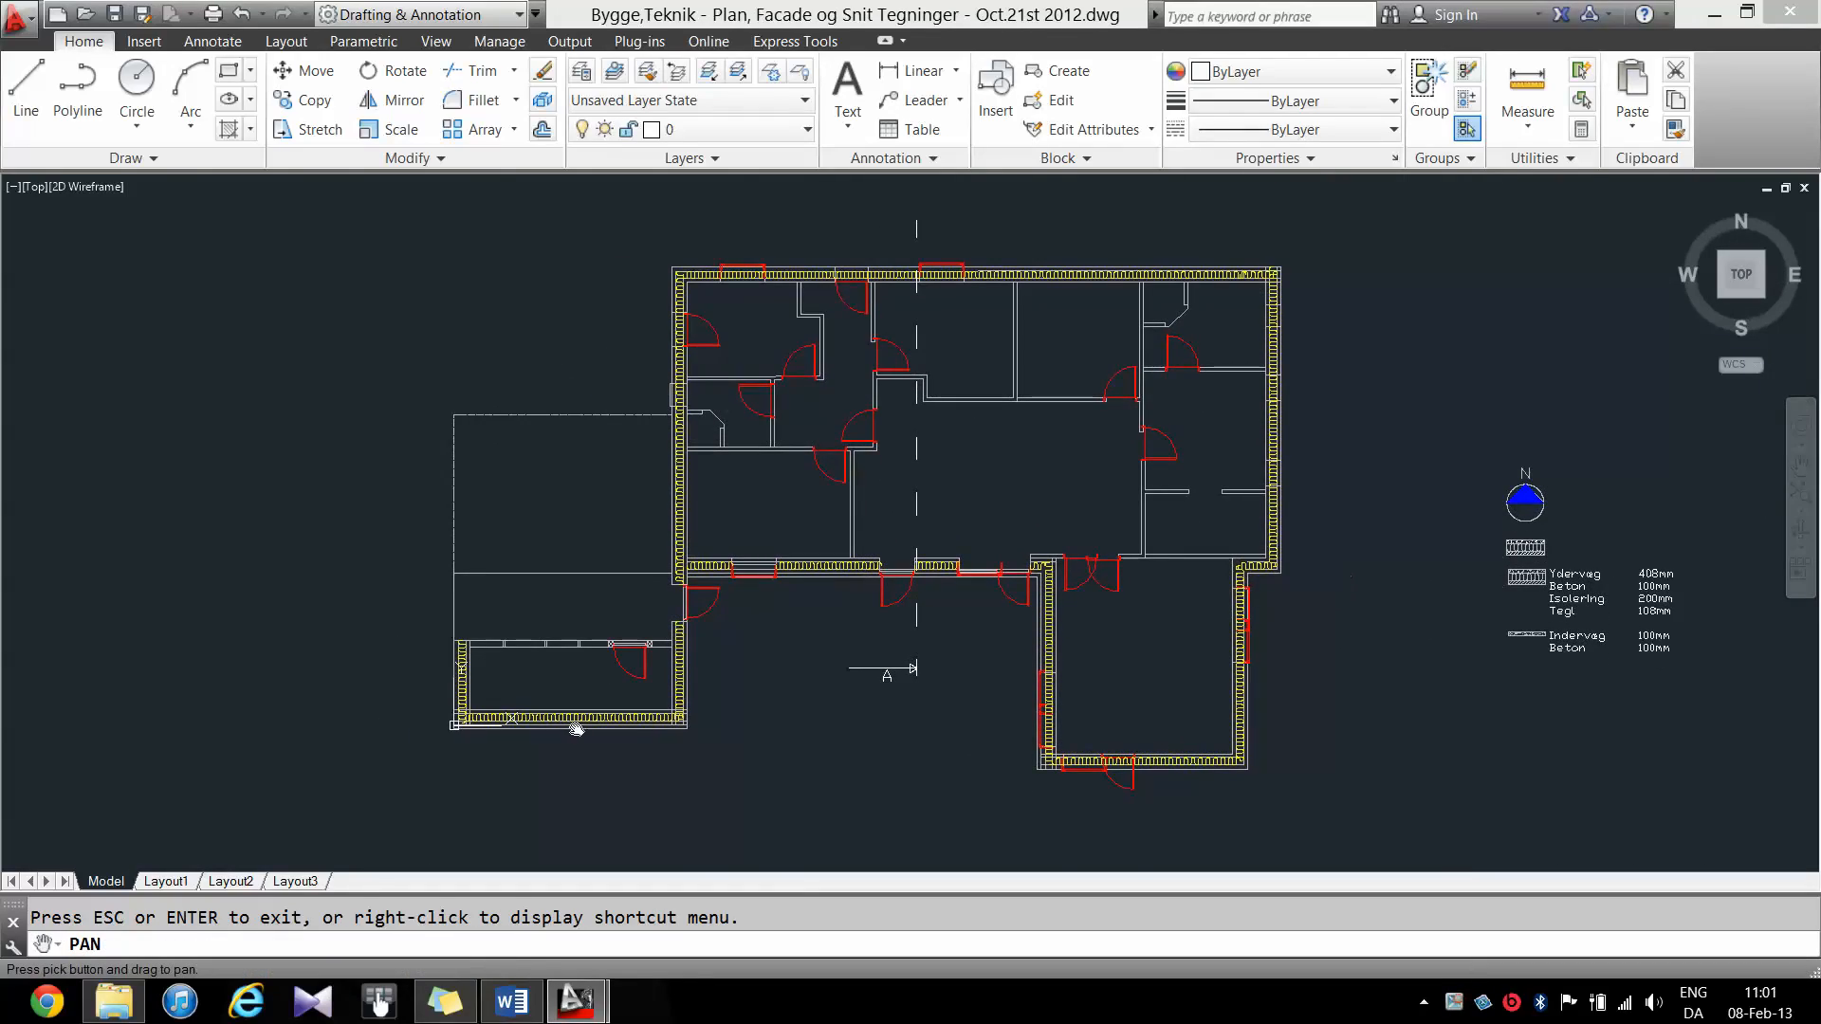
scroll(575, 729, "up", 3)
left_click_drag(990, 418, 732, 692)
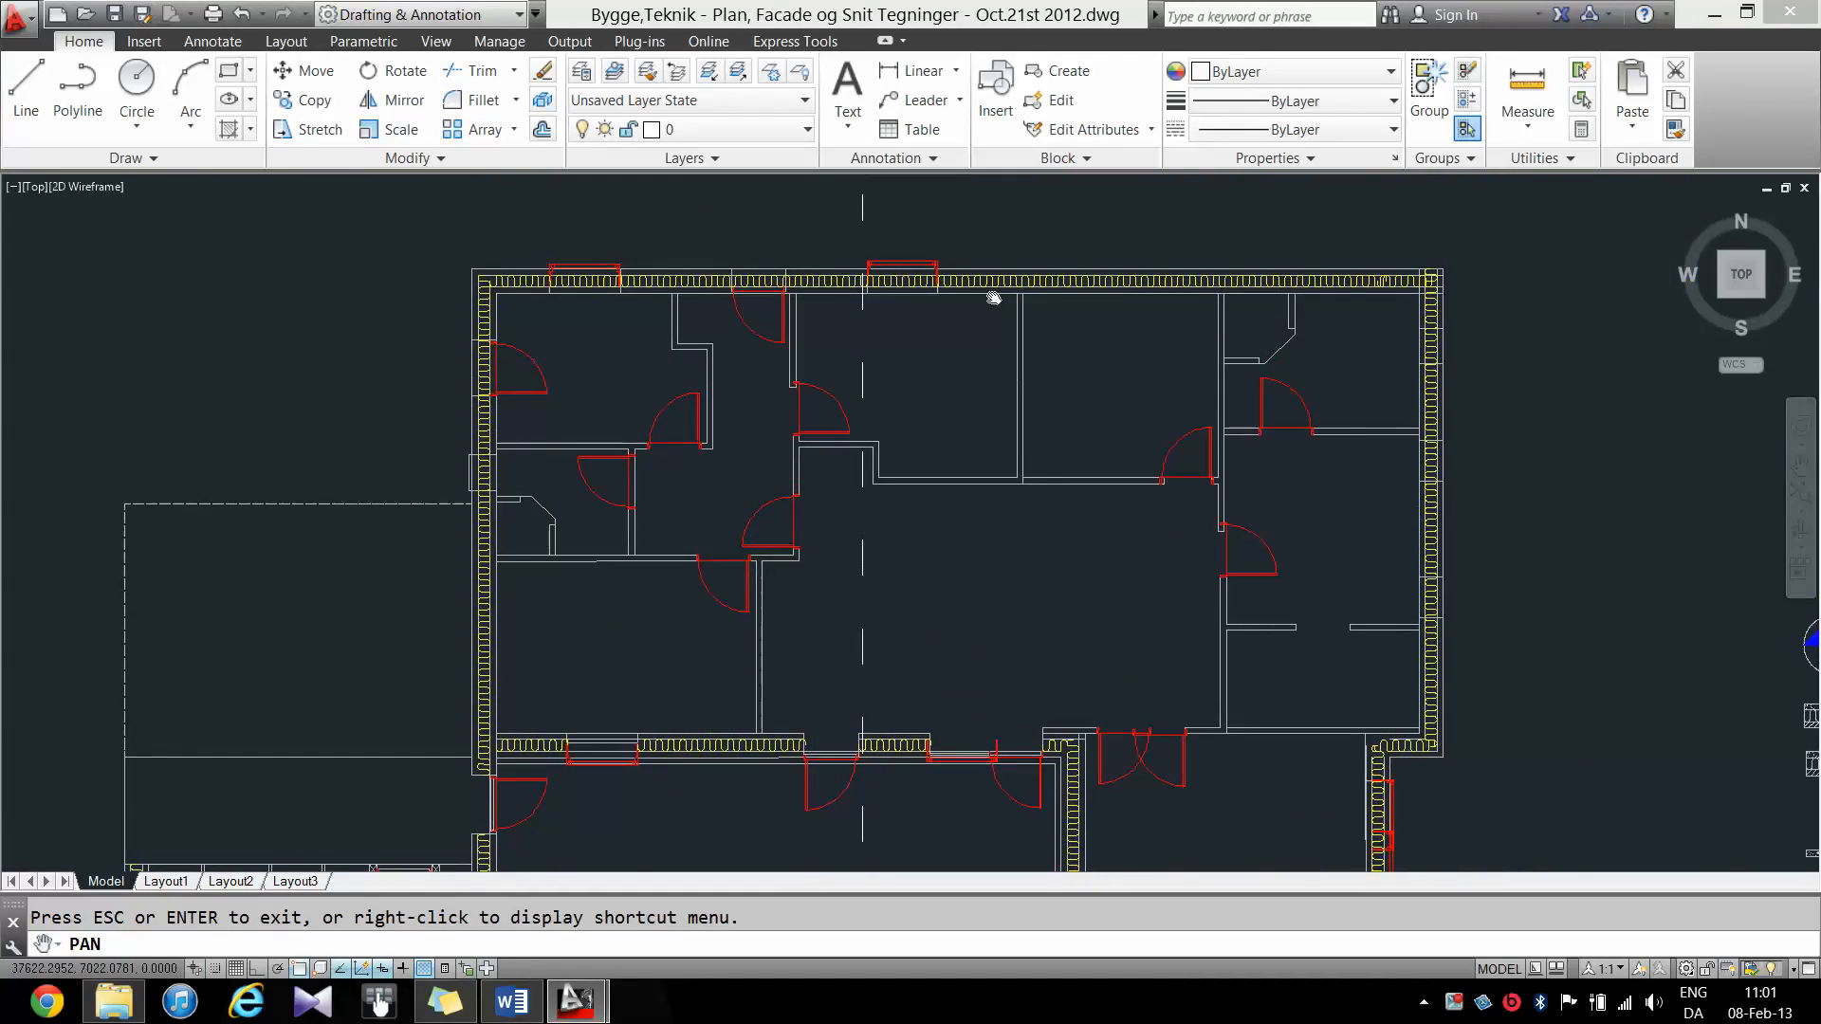
scroll(959, 309, "up", 5)
scroll(953, 325, "down", 10)
- Examine the Syd, Nord, Øst and Vest facade drawings below the floor plan
scroll(872, 578, "up", 2)
left_click_drag(873, 578, 907, 369)
mouse_move(841, 647)
left_mouse_down()
mouse_move(781, 350)
mouse_move(829, 525)
left_mouse_up()
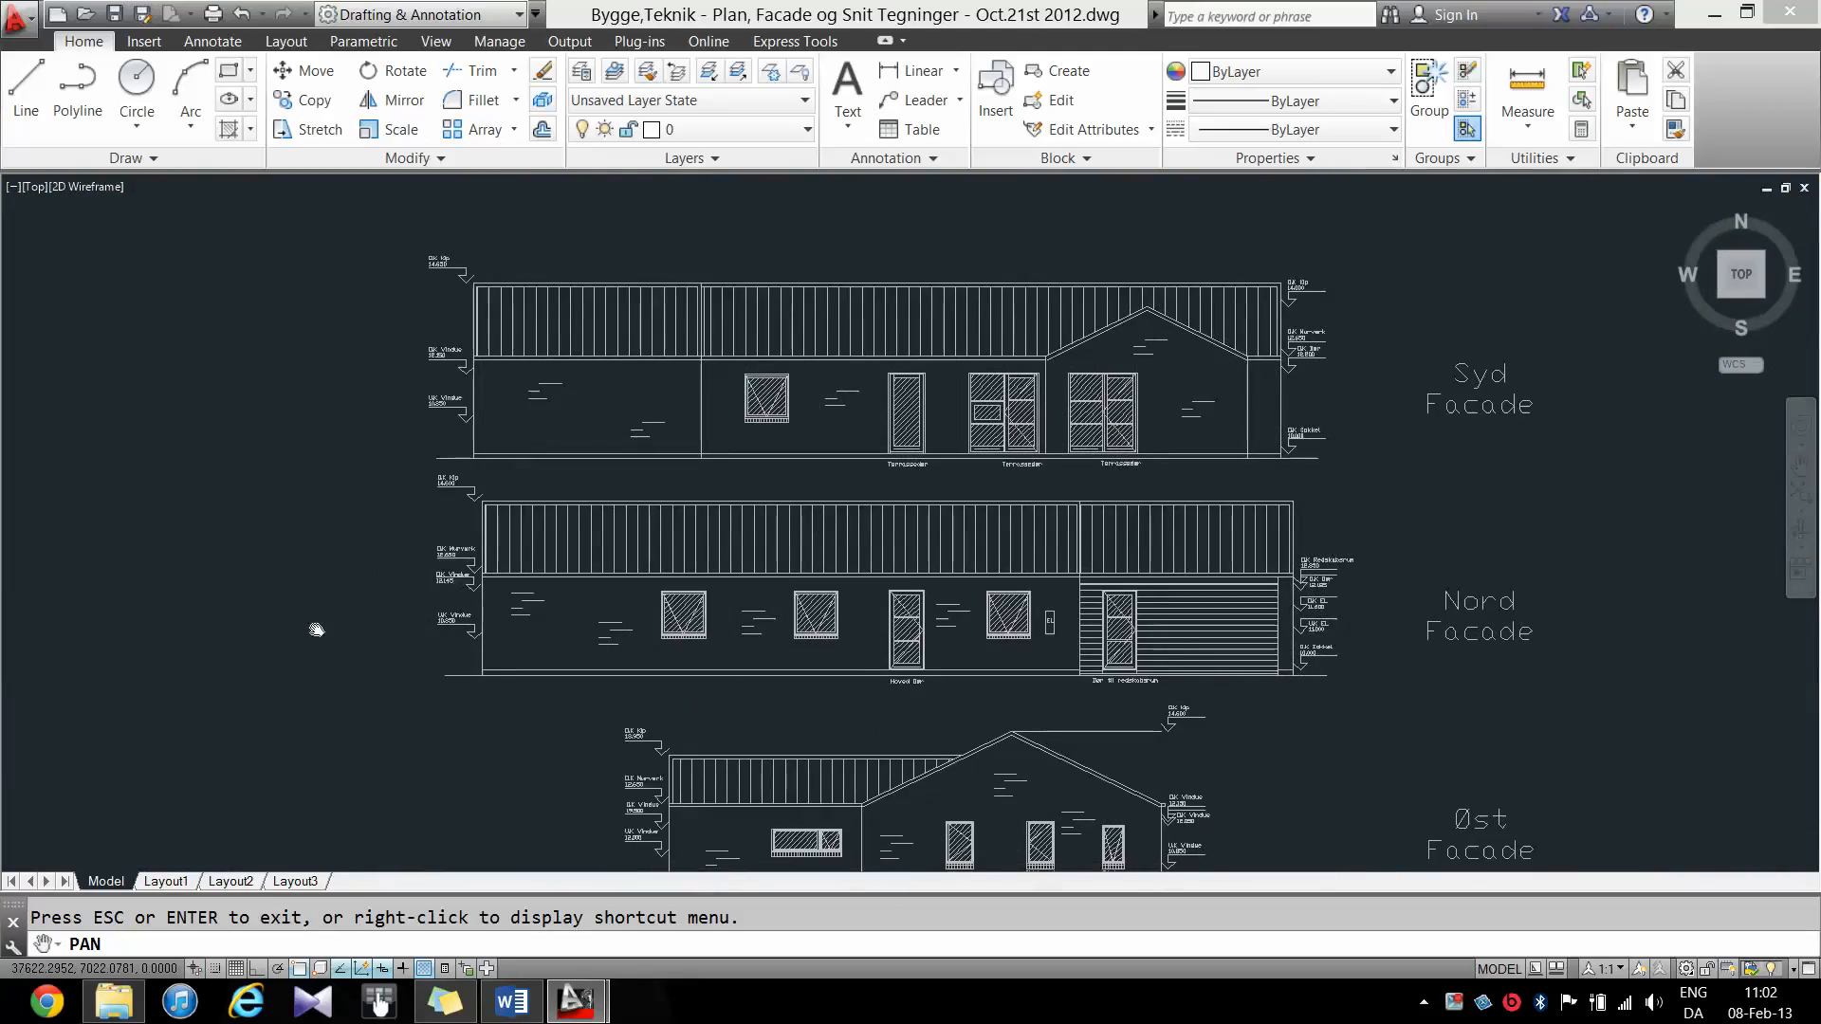
left_click_drag(316, 629, 338, 355)
left_click_drag(418, 569, 457, 865)
scroll(962, 487, "up", 2)
mouse_move(501, 611)
left_mouse_down()
mouse_move(366, 521)
mouse_move(373, 415)
left_mouse_up()
left_click_drag(84, 794, 63, 635)
left_click_drag(148, 846, 211, 395)
mouse_move(240, 546)
left_mouse_down()
mouse_move(203, 475)
mouse_move(208, 341)
left_mouse_up()
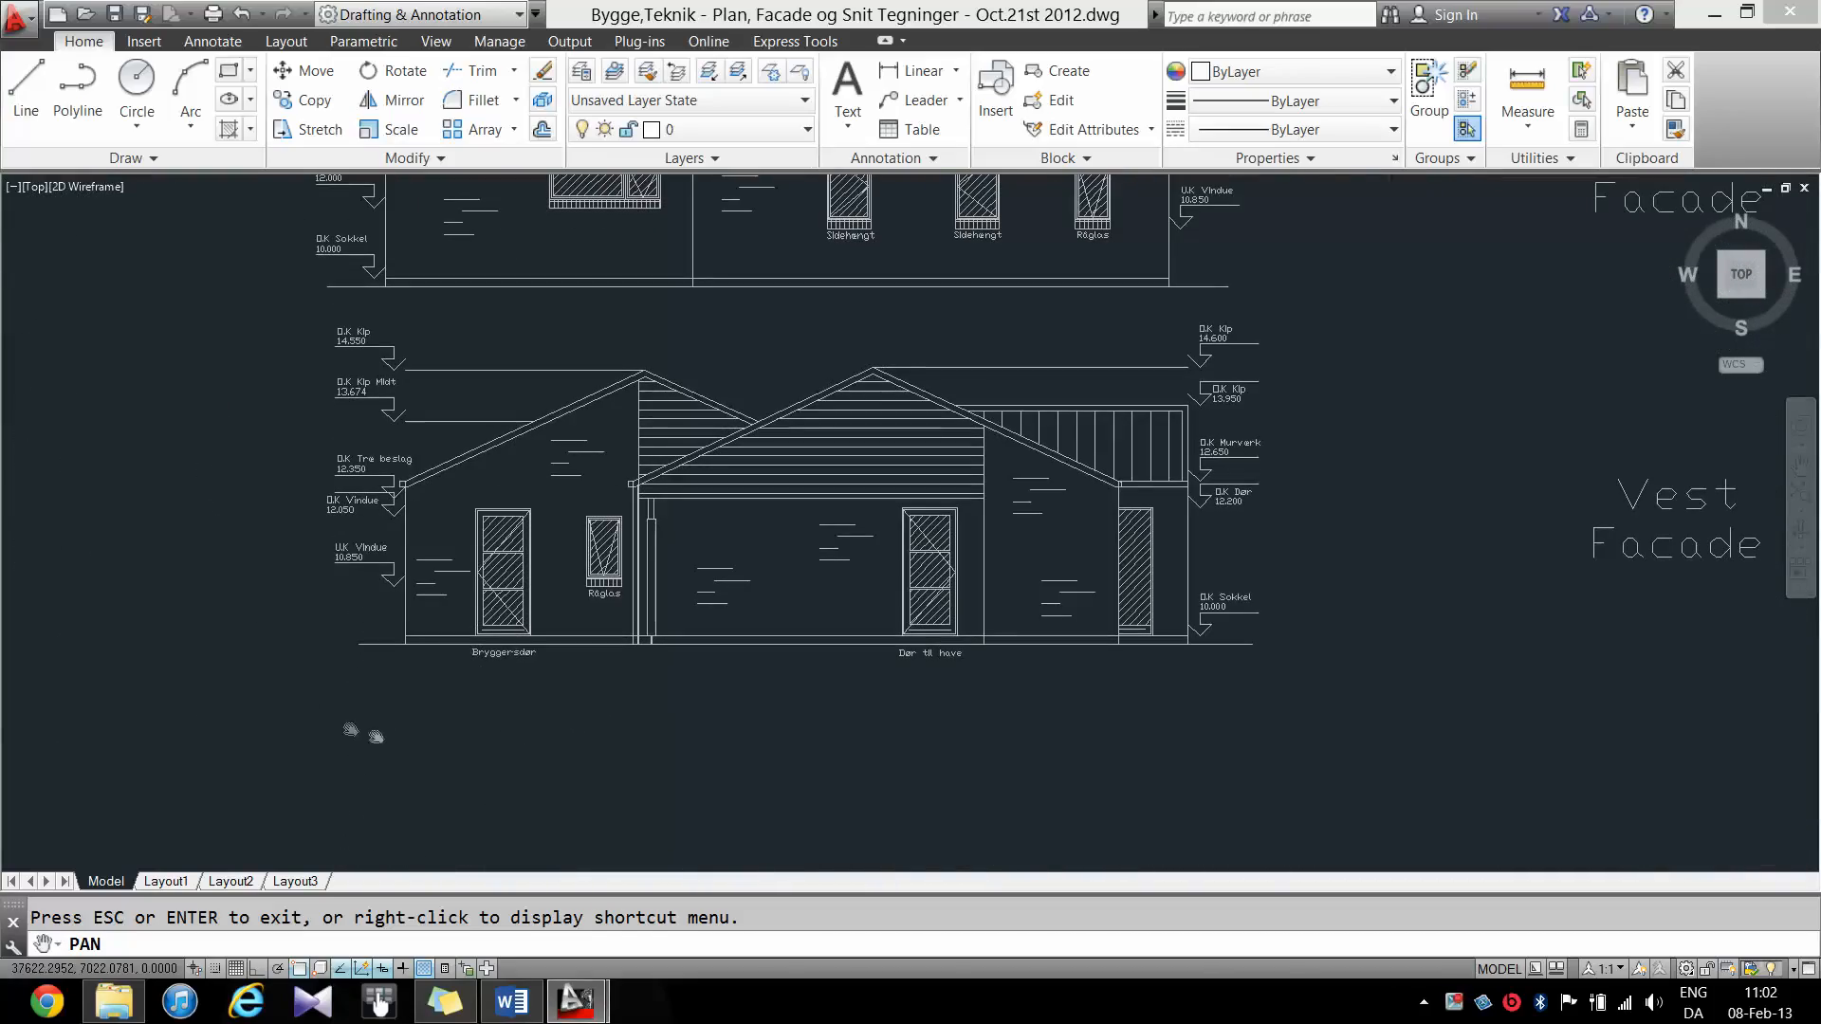
scroll(256, 435, "down", 5)
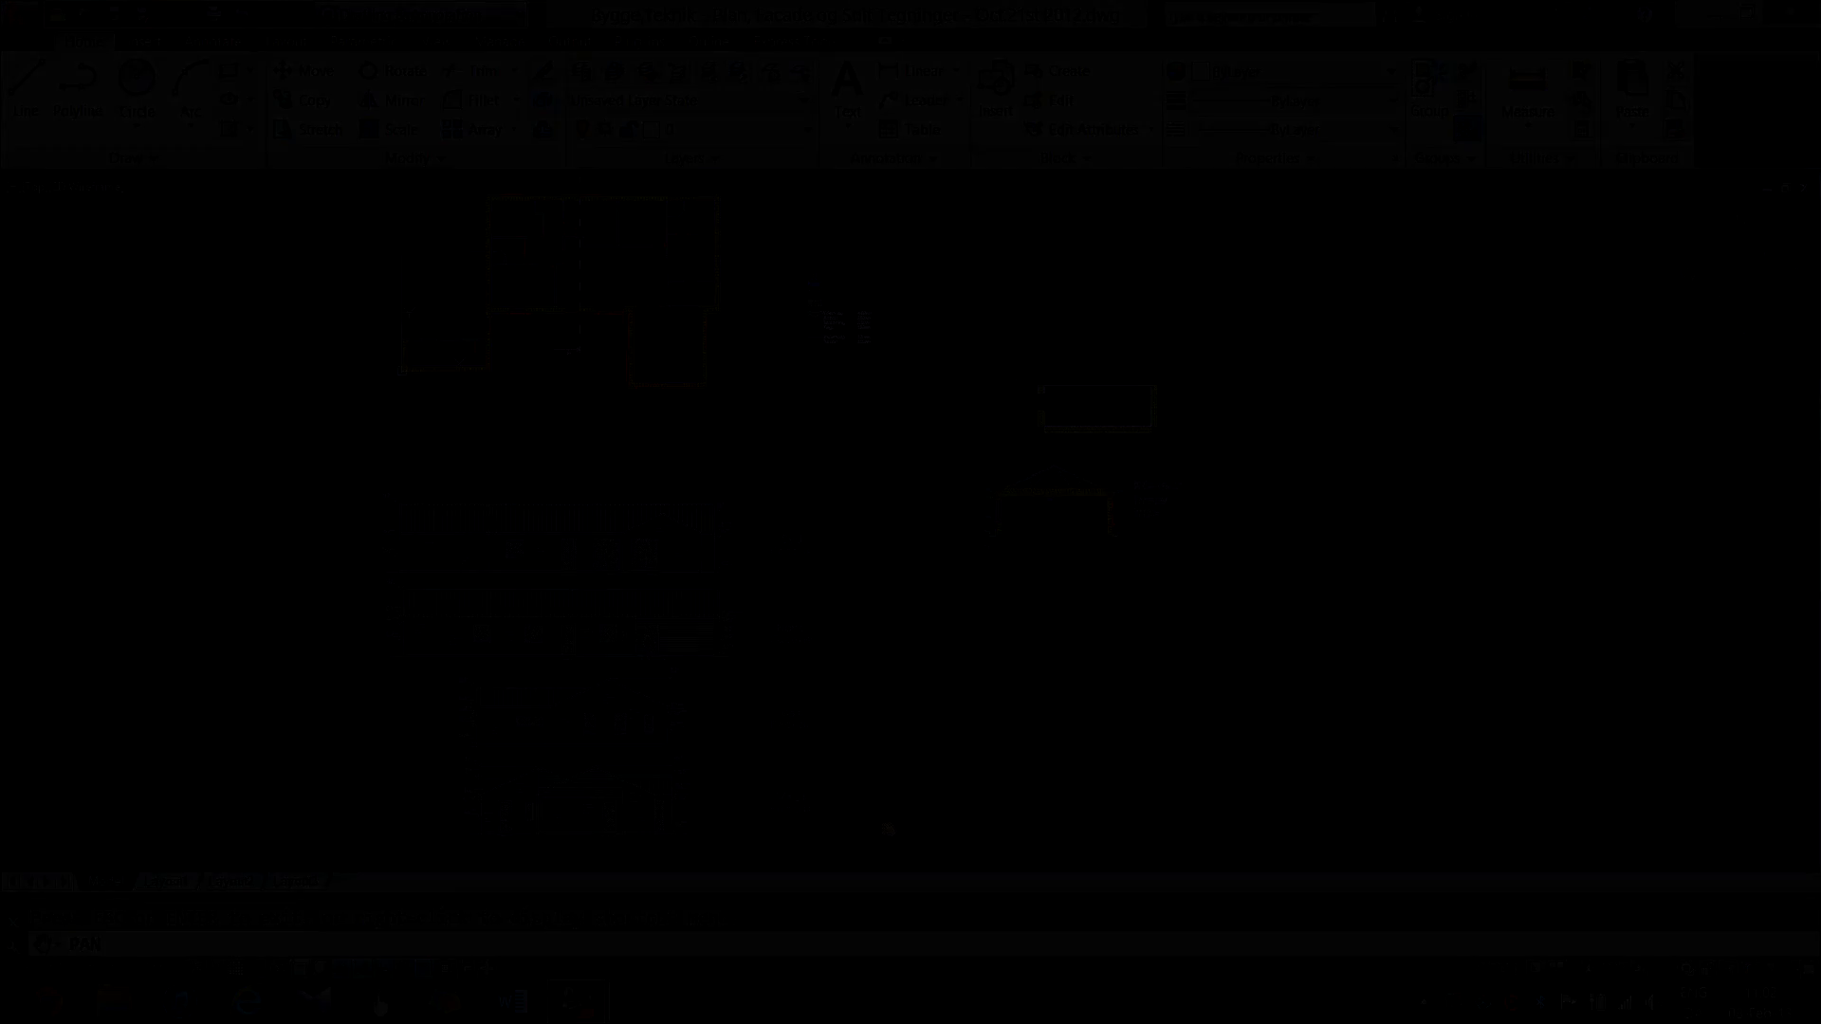